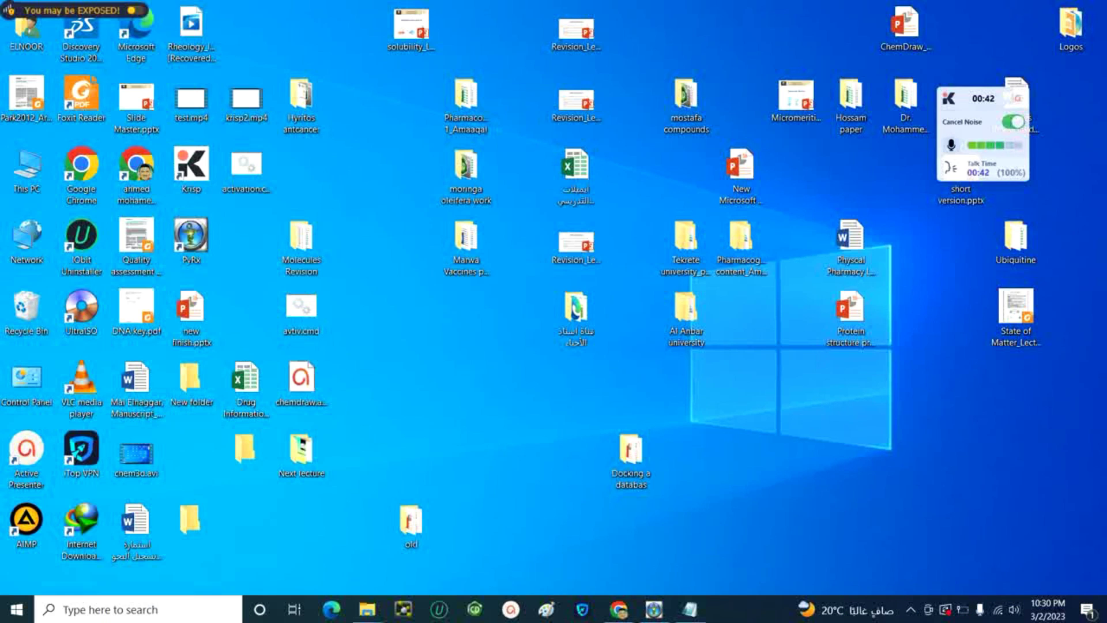
# Switch to Chrome, open the PyRx website from the search results, and choose the free 0.8 and earlier version
pyautogui.click(625, 611)
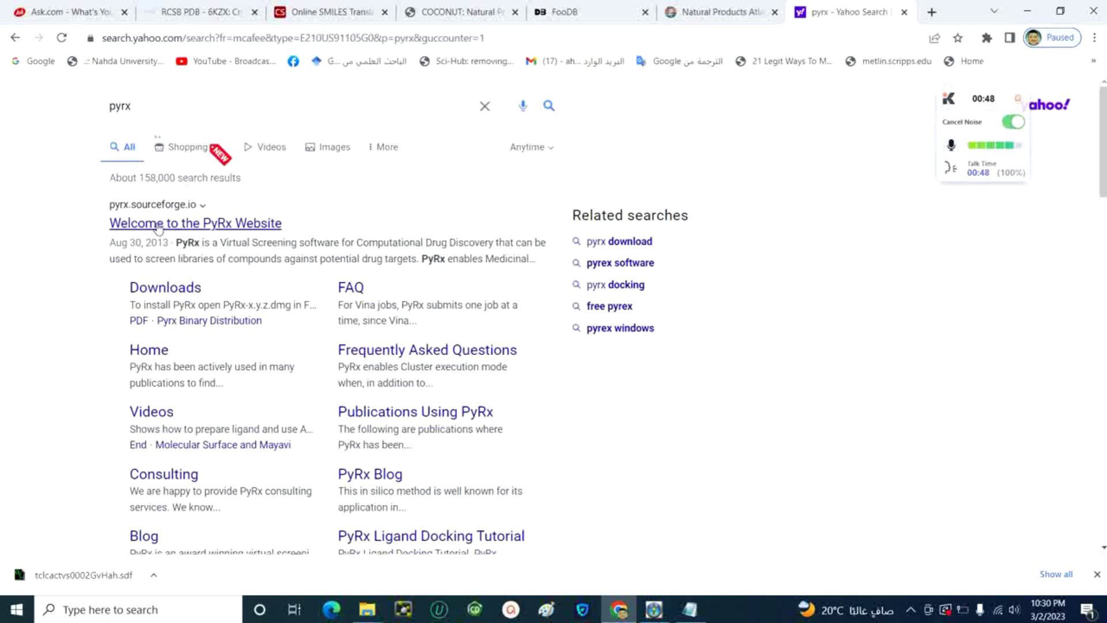
pyautogui.click(236, 227)
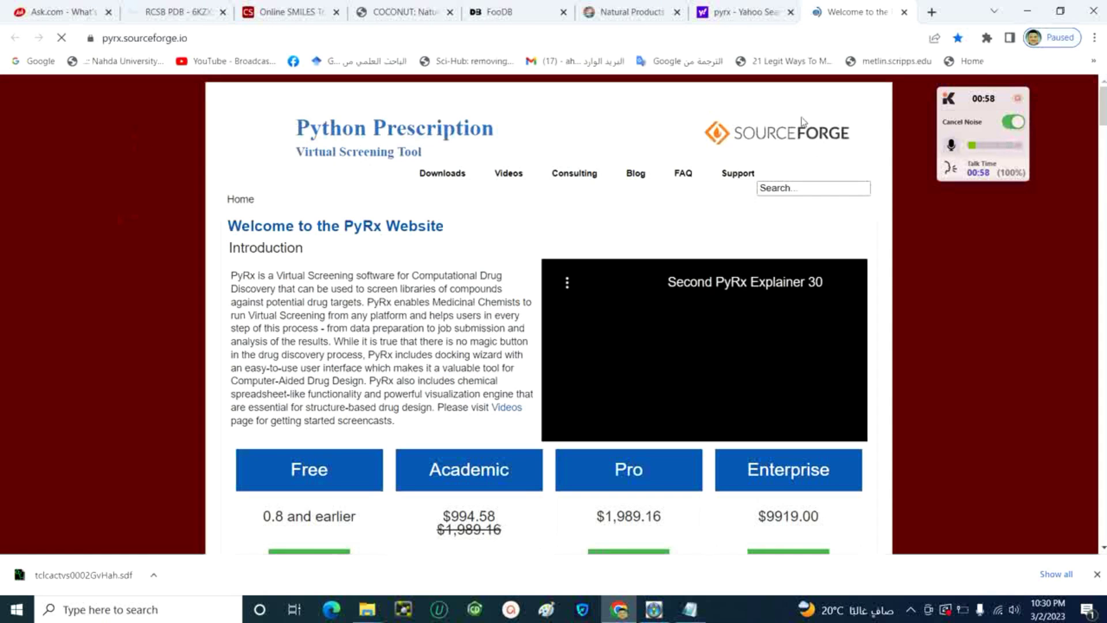
pyautogui.scroll(-3, 316, 373)
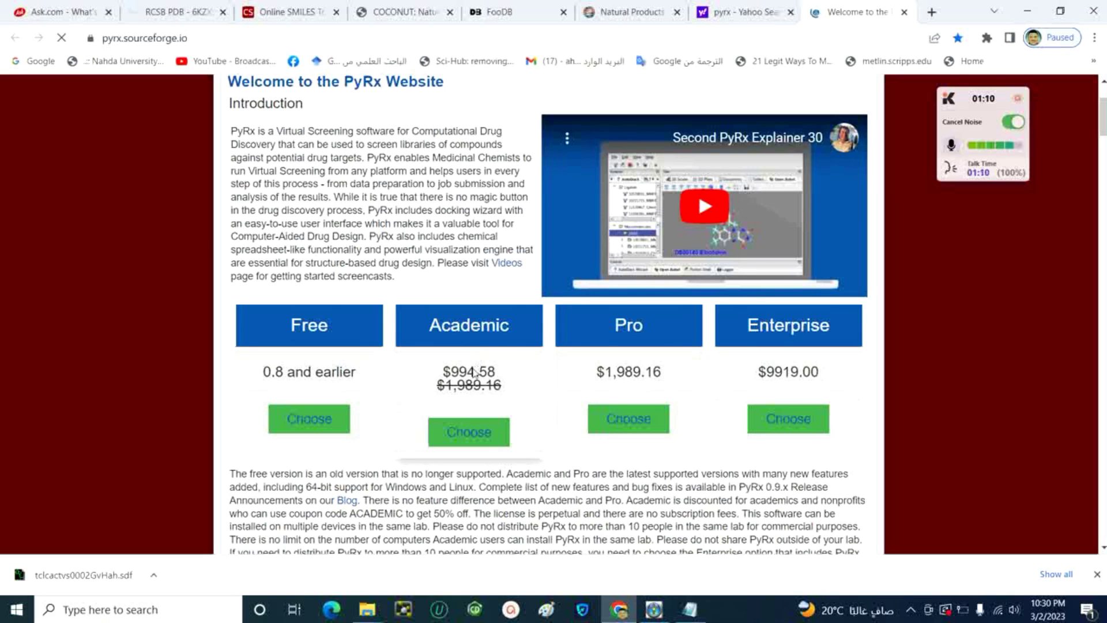
pyautogui.scroll(-1, 450, 378)
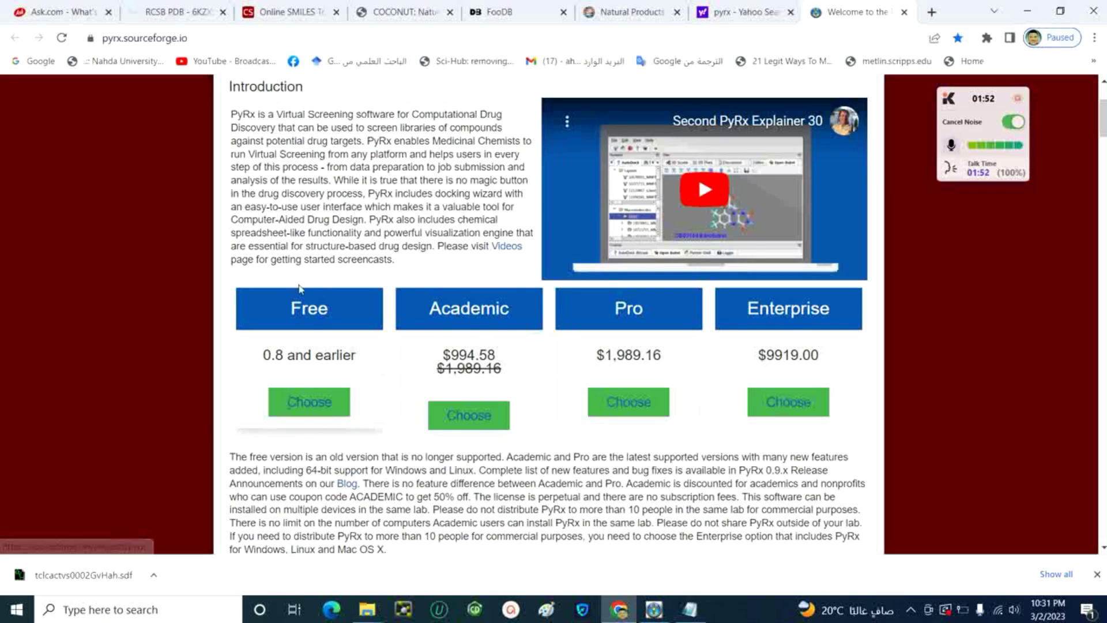
pyautogui.click(316, 405)
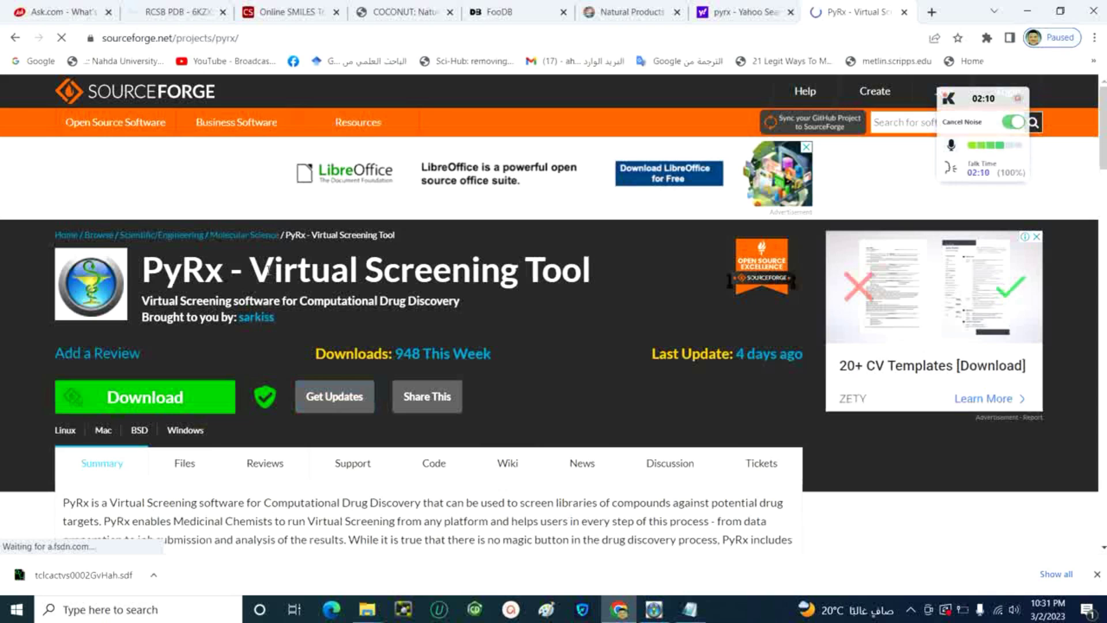
# Start downloading PyRx-0.8-Setup.exe from the SourceForge project page and cancel the download
pyautogui.click(332, 390)
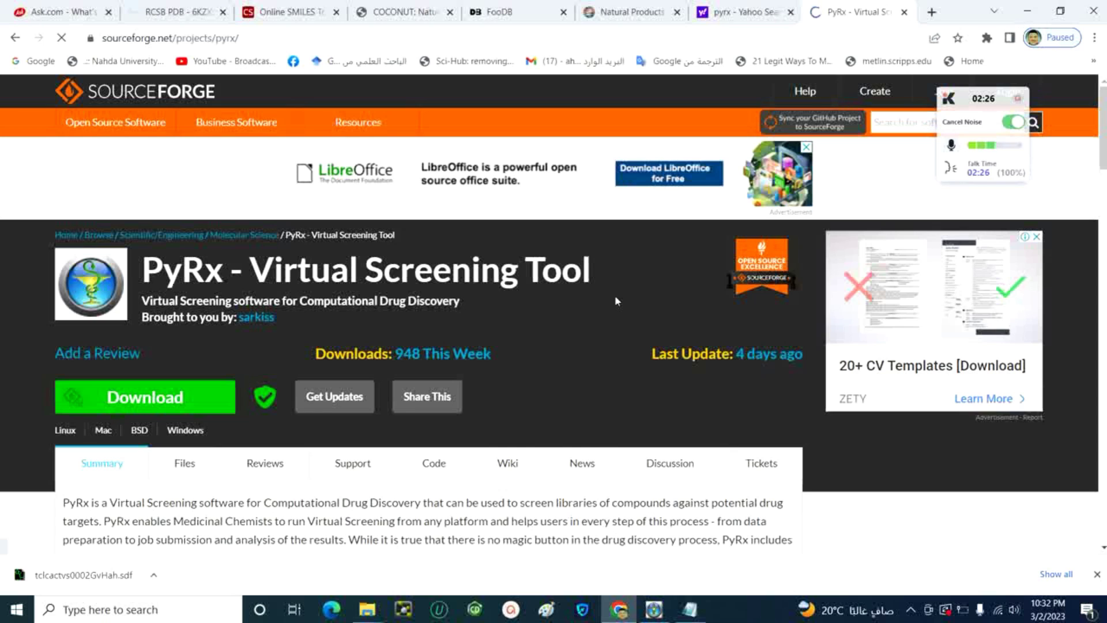
pyautogui.scroll(-1, 132, 338)
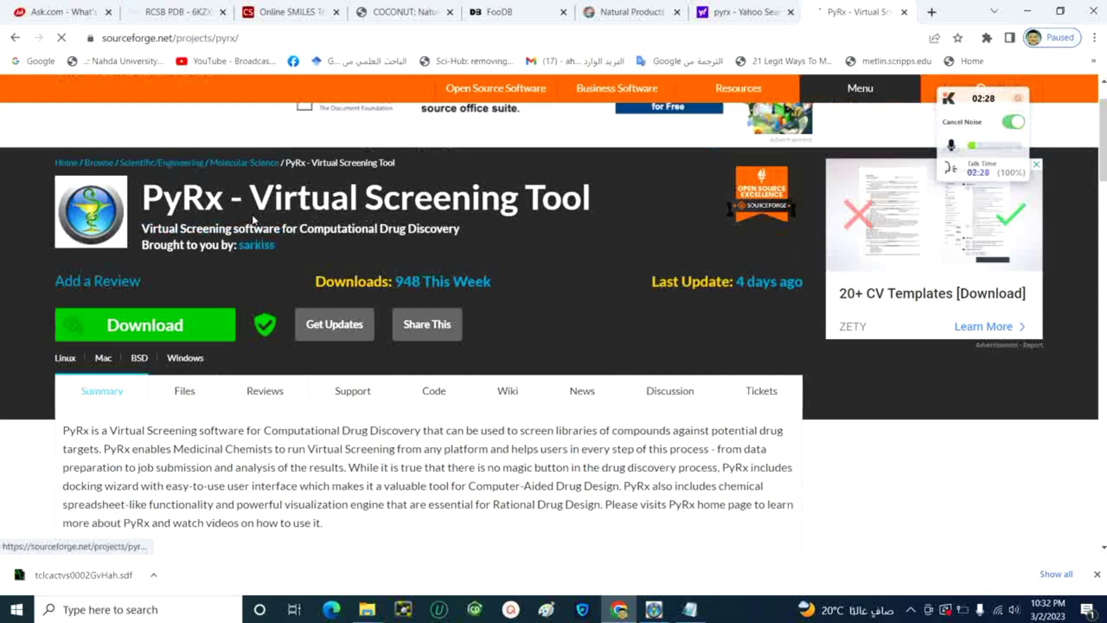
pyautogui.click(154, 333)
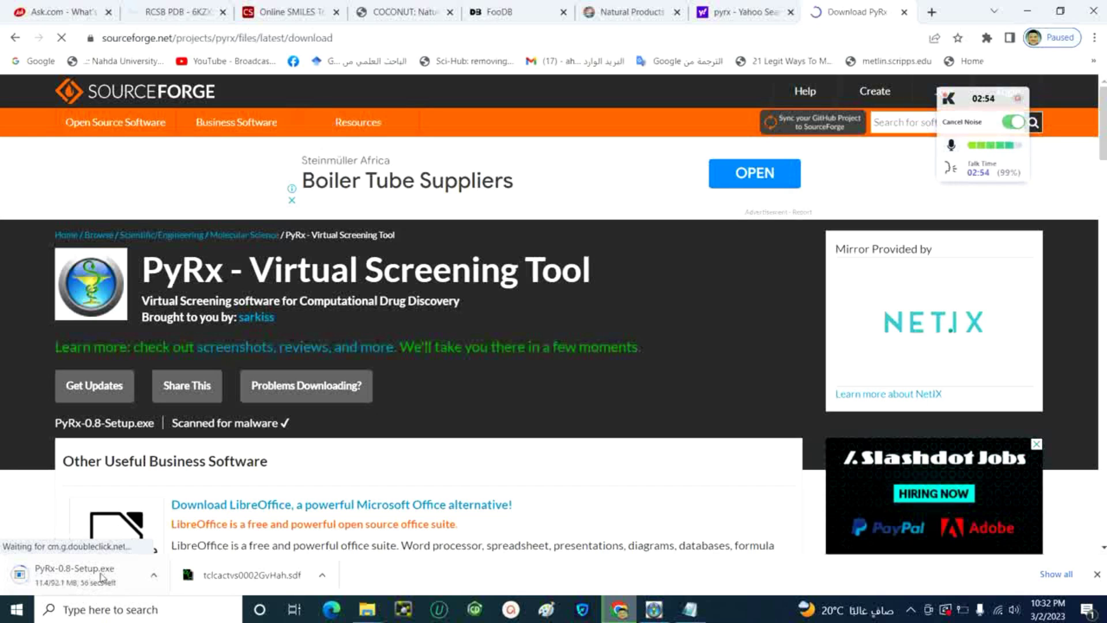
pyautogui.rightClick(68, 581)
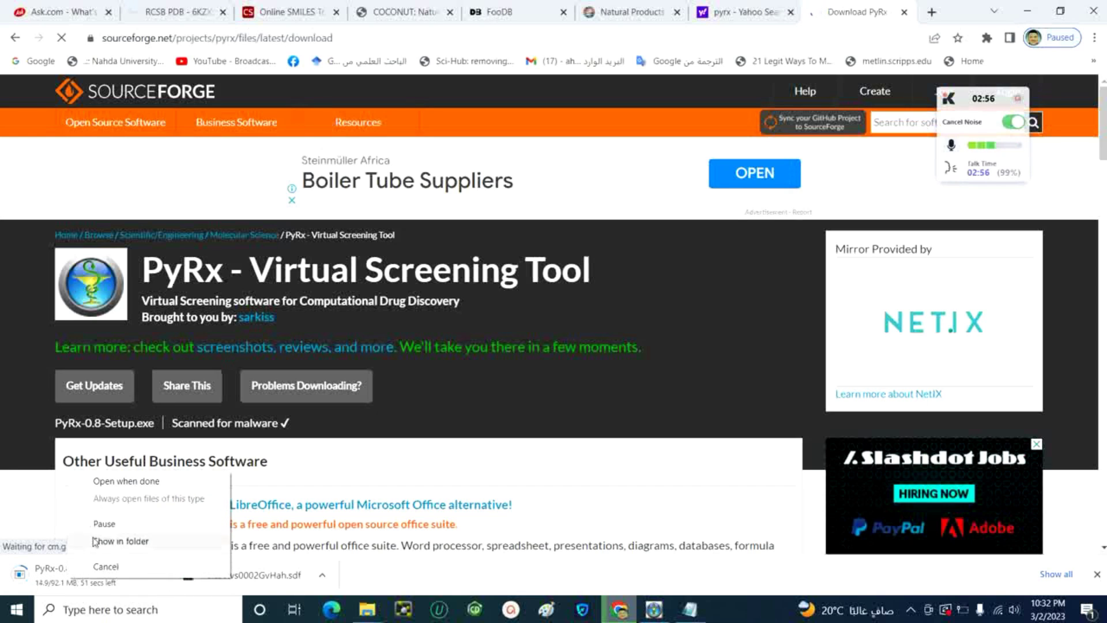
pyautogui.click(105, 566)
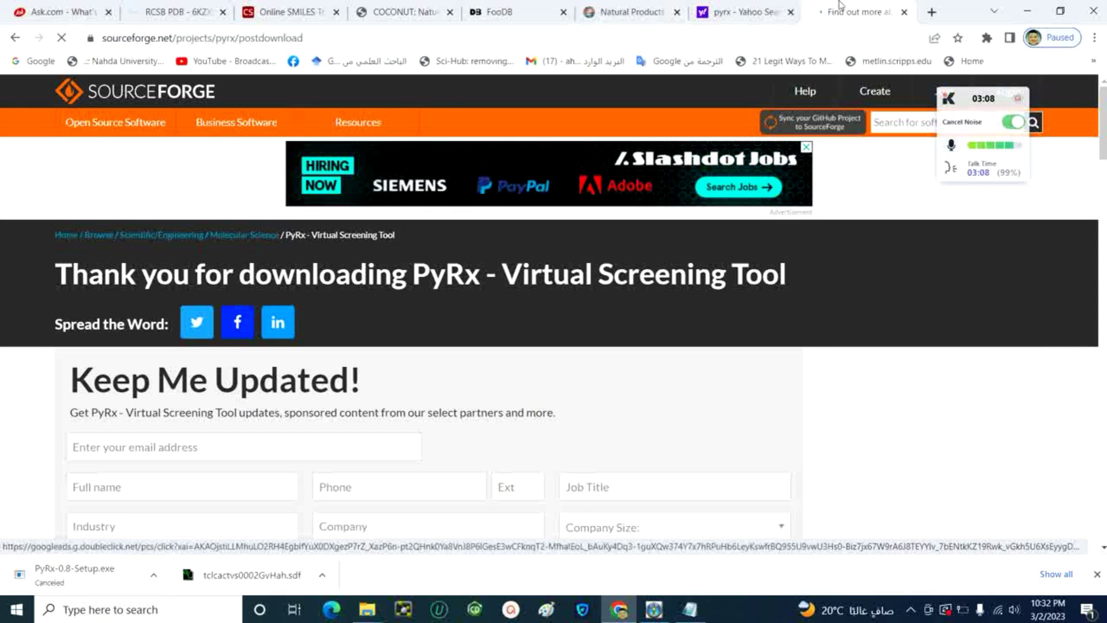
# Launch the installed PyRx program from the desktop and maximize its window
pyautogui.press('super+d')
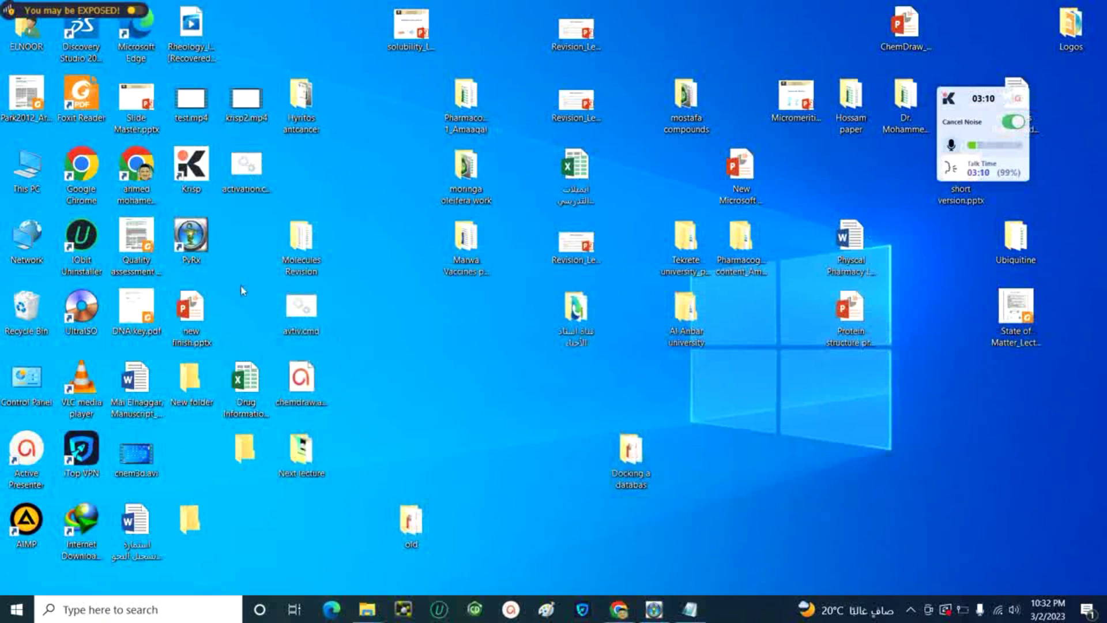
pyautogui.doubleClick(204, 255)
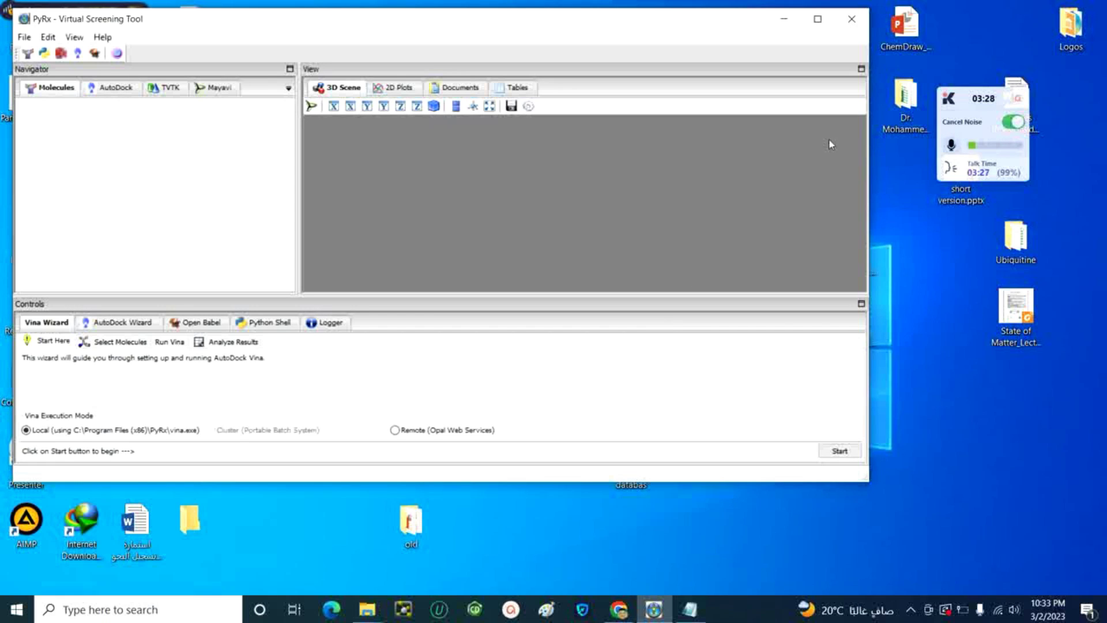
pyautogui.click(818, 19)
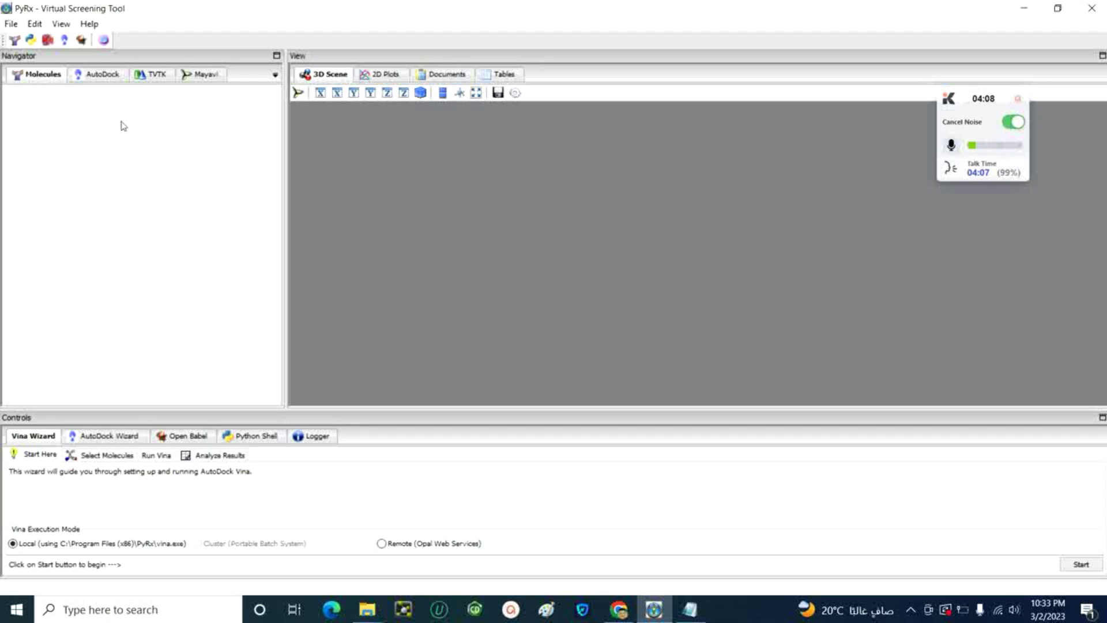
# Set the AutoDock workspace folder to Desktop in the PyRx preferences
pyautogui.click(36, 25)
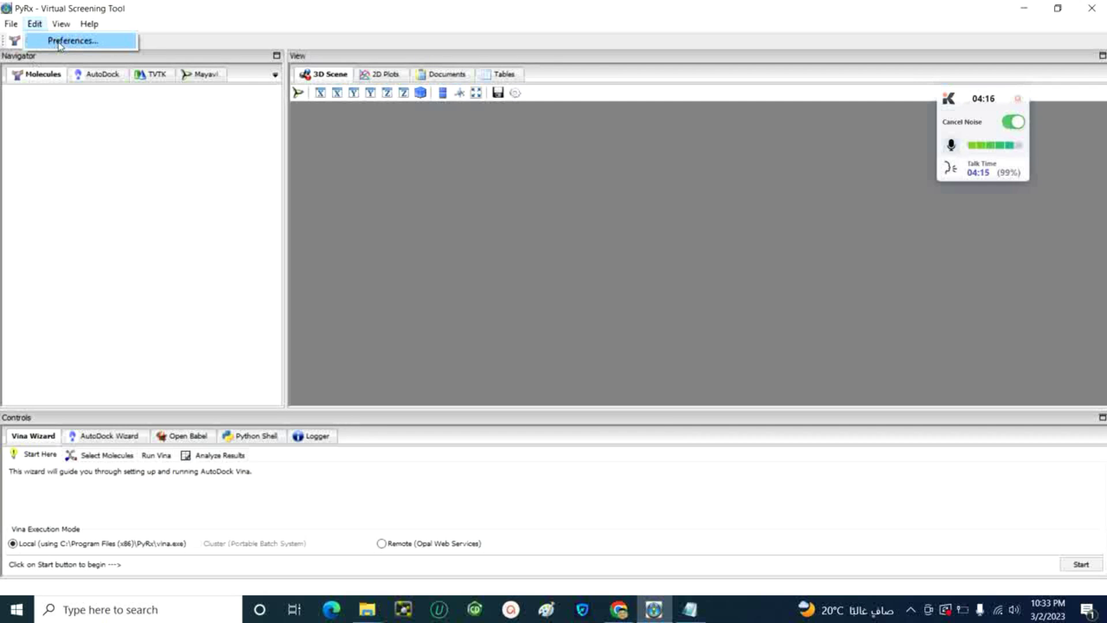
pyautogui.click(59, 42)
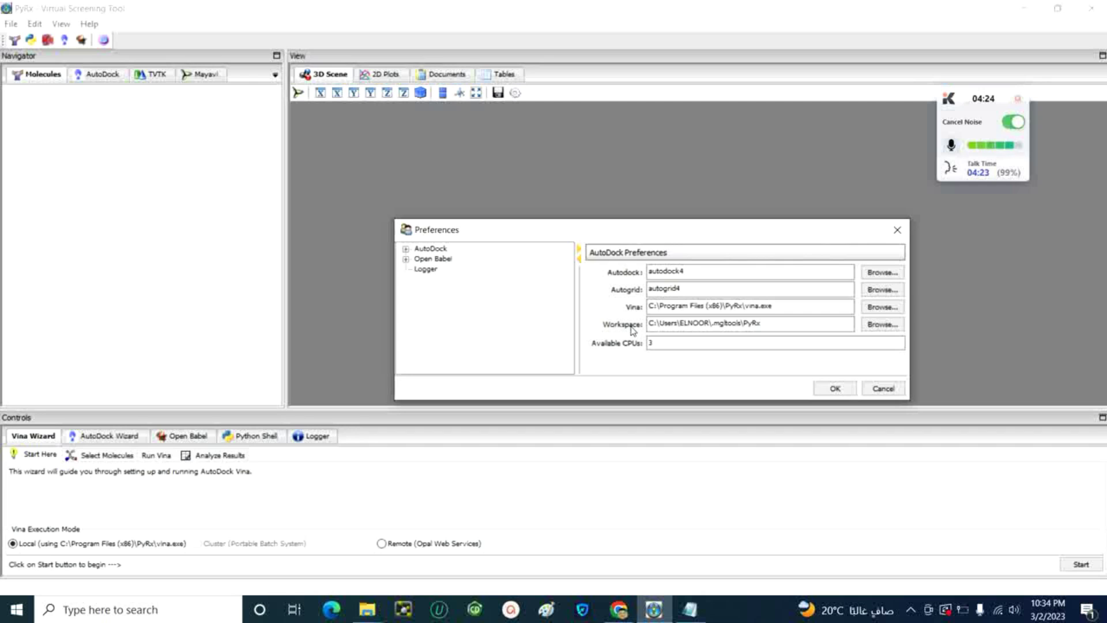
pyautogui.click(880, 324)
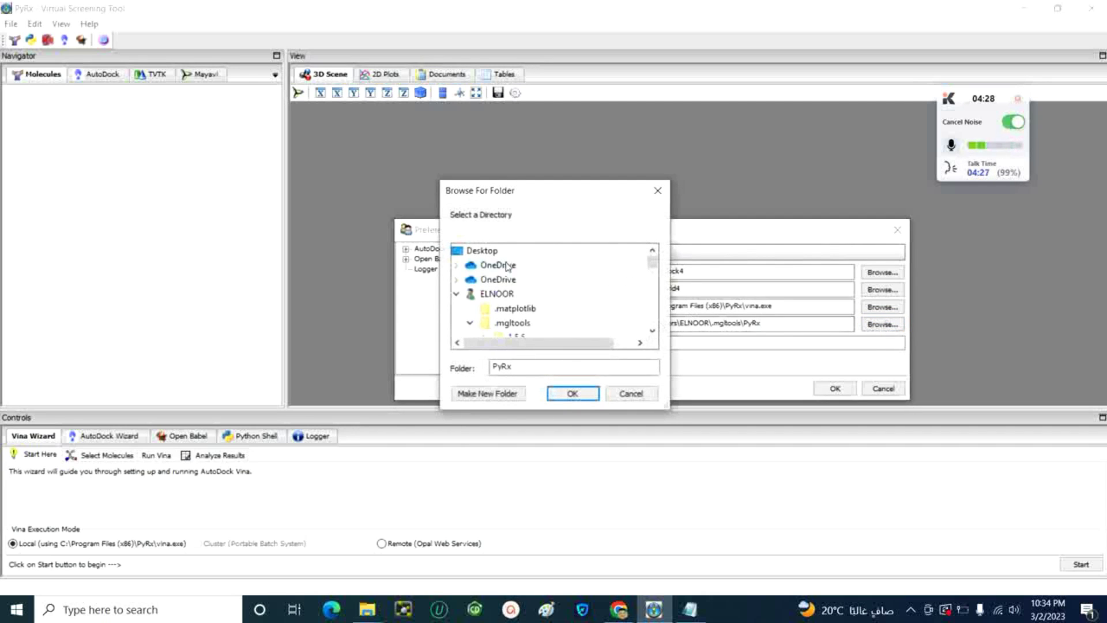
pyautogui.click(471, 252)
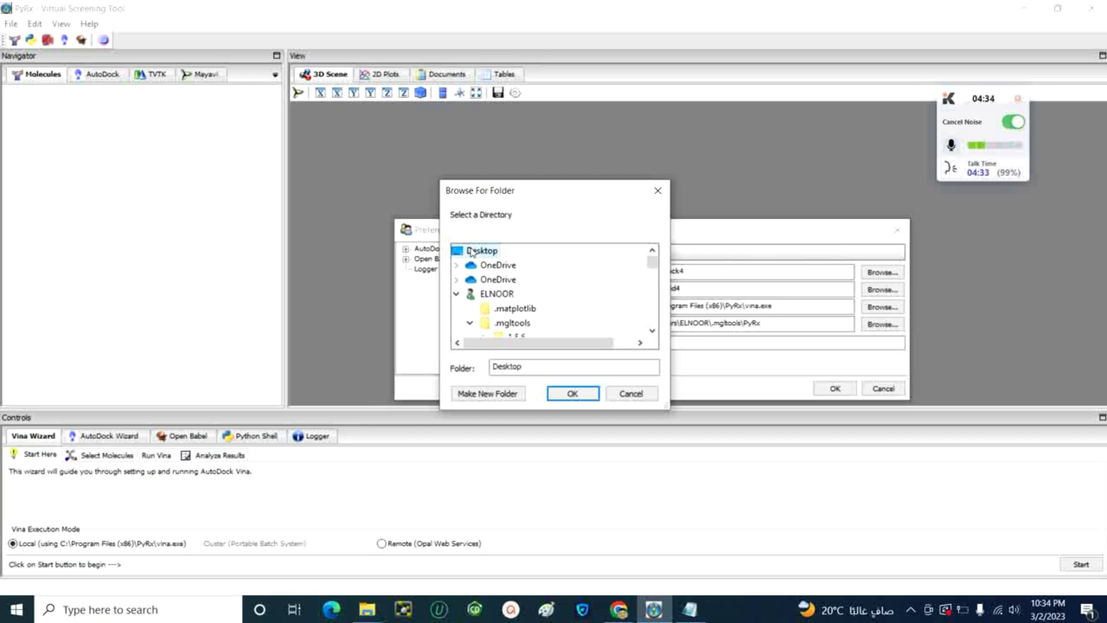
pyautogui.click(571, 396)
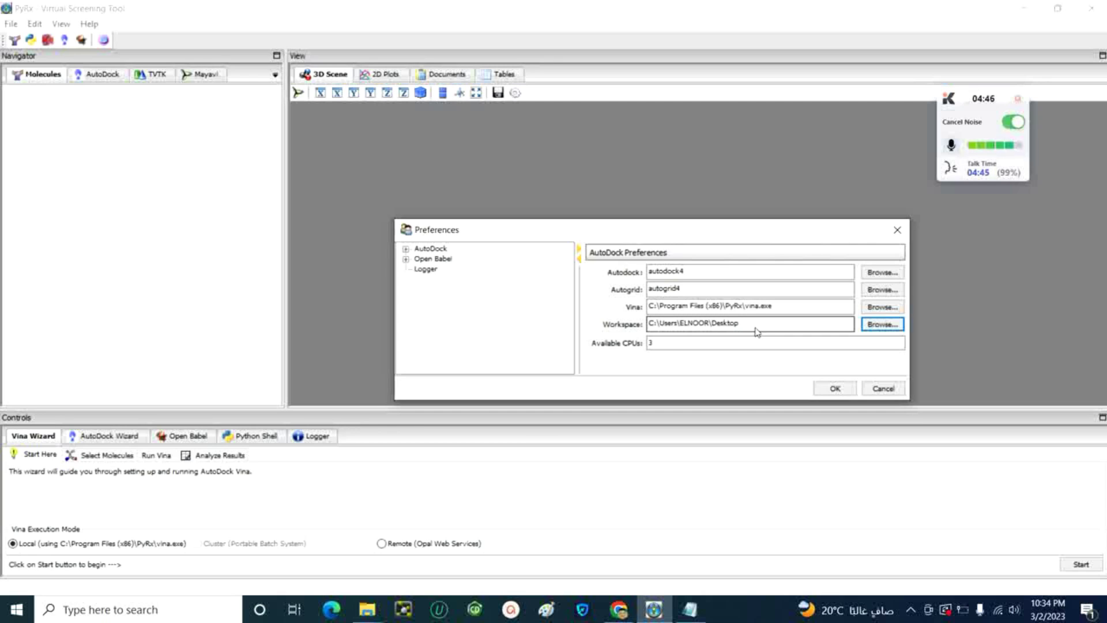
pyautogui.click(834, 390)
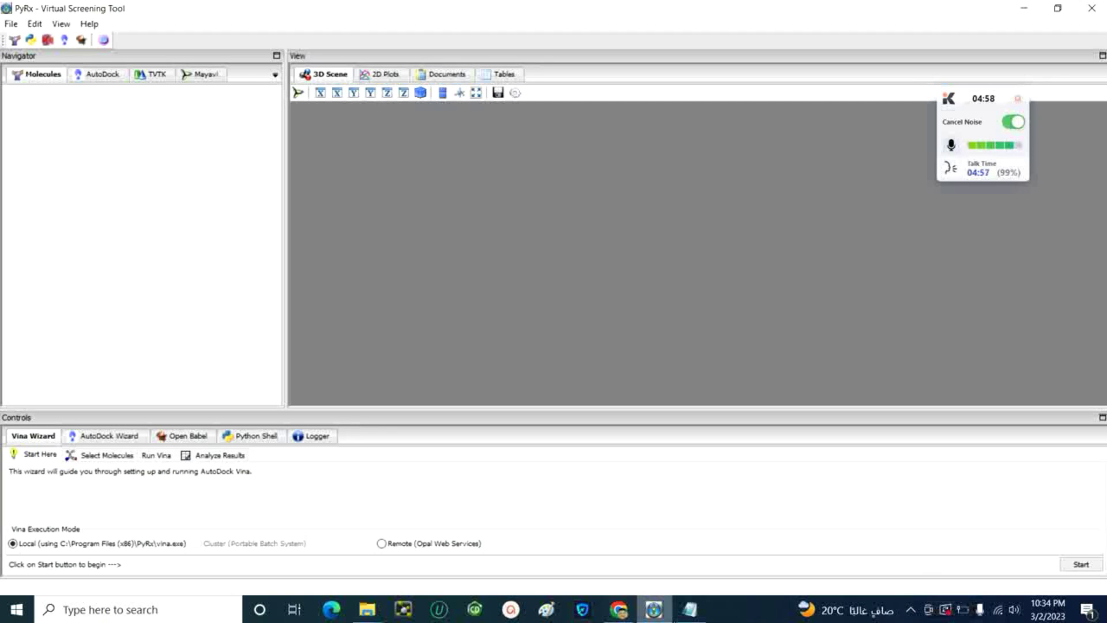
# Check the target protein instruction in Notepad's Steps.txt, and reopen the RCSB PDB page for 6KZX from the Google results in Chrome
pyautogui.click(691, 609)
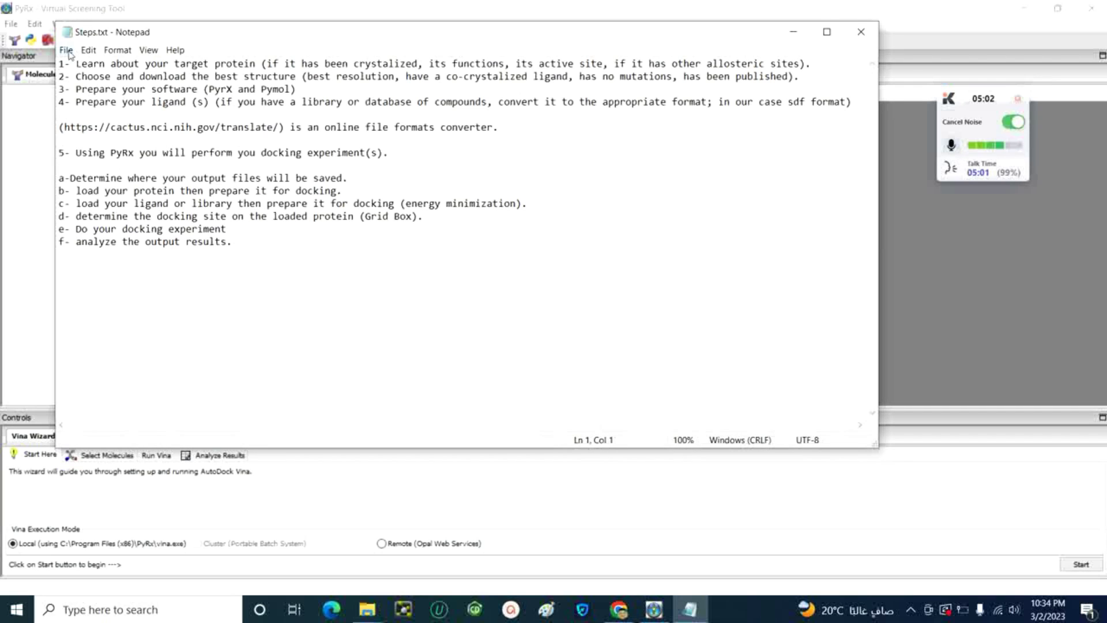
pyautogui.moveTo(70, 64); pyautogui.dragTo(332, 67)
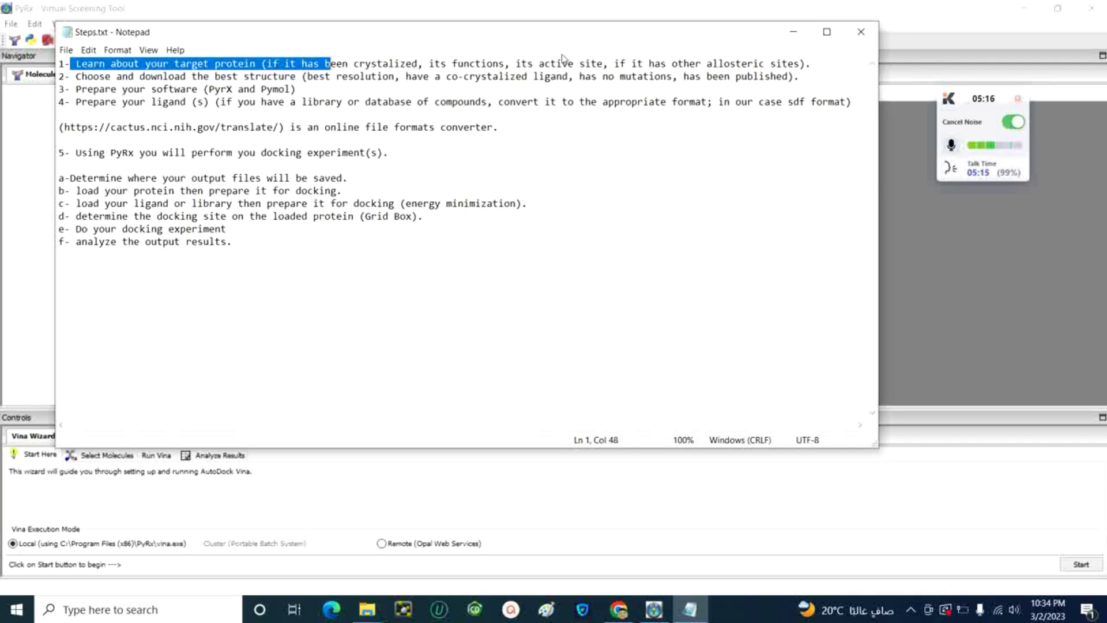
pyautogui.click(622, 610)
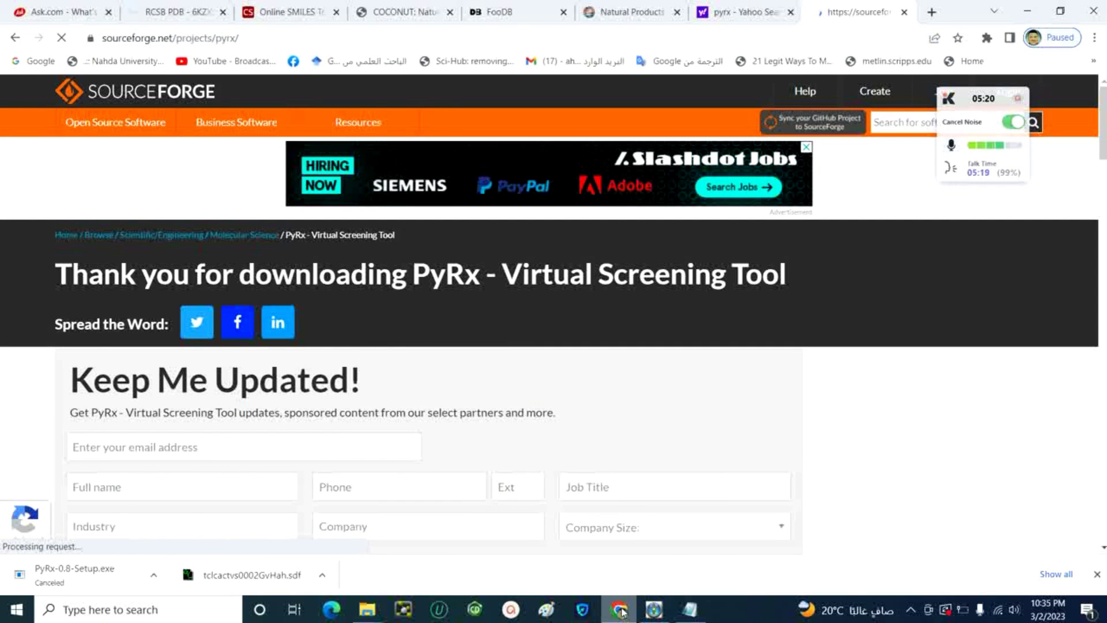
pyautogui.hotkey('ctrl', '2')
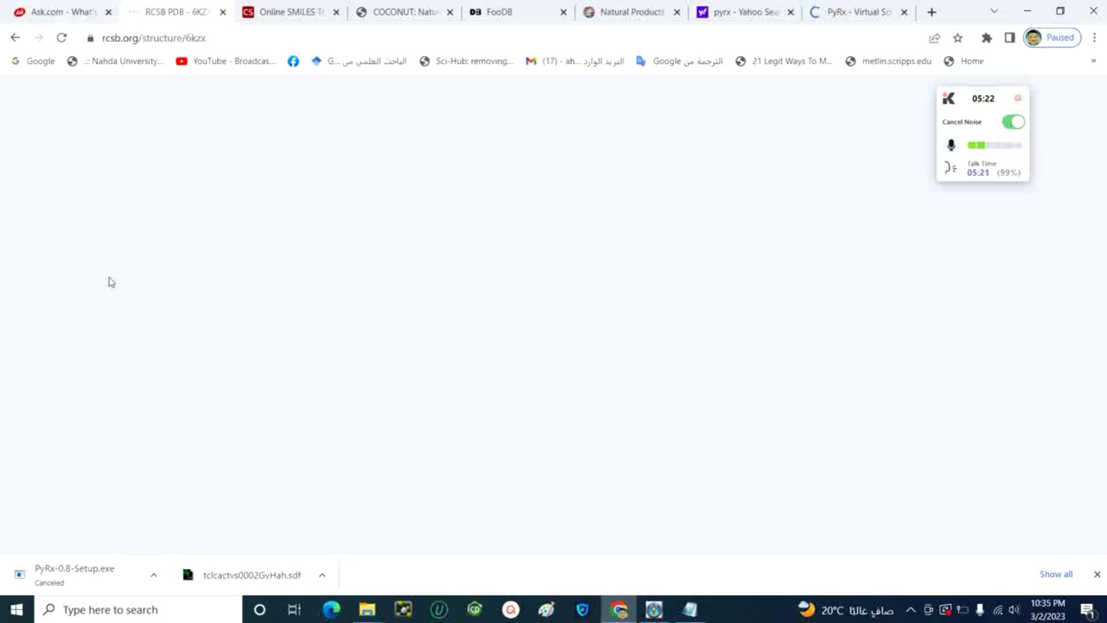
pyautogui.click(13, 38)
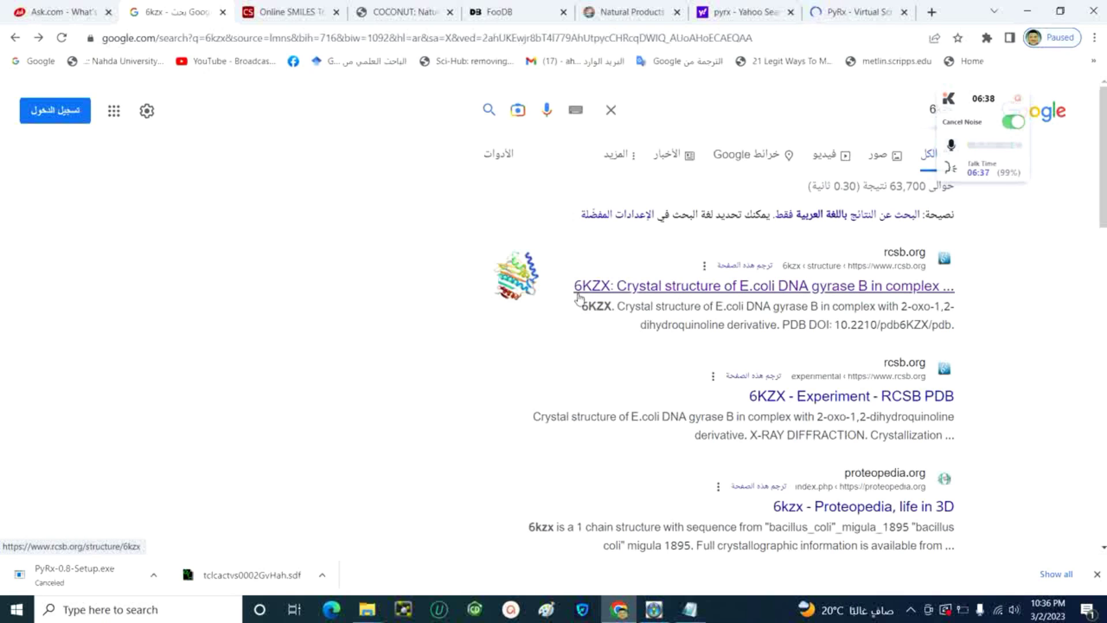
pyautogui.click(698, 292)
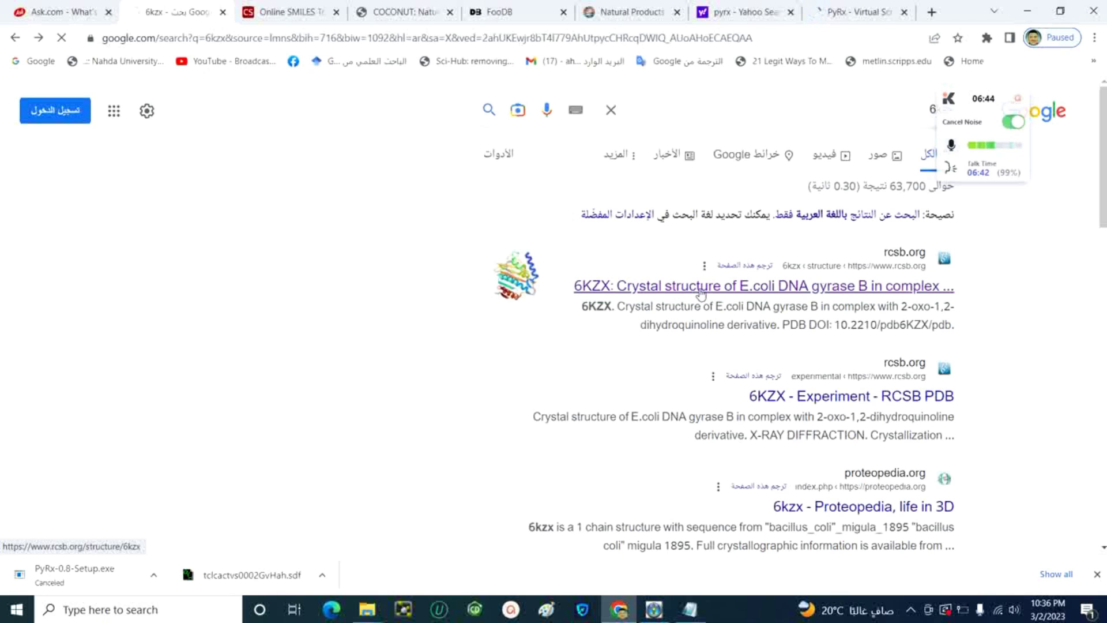
pyautogui.click(700, 291)
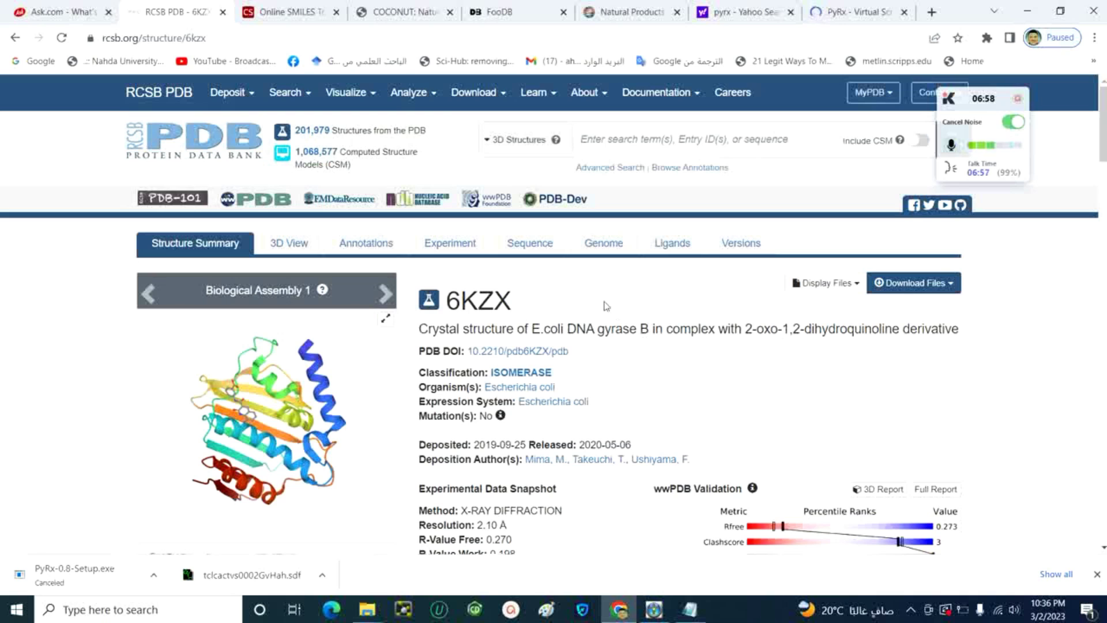
# Examine the 6KZX summary for its experimental method, resolution, mutation status and wwPDB validation metrics
pyautogui.scroll(-1, 611, 405)
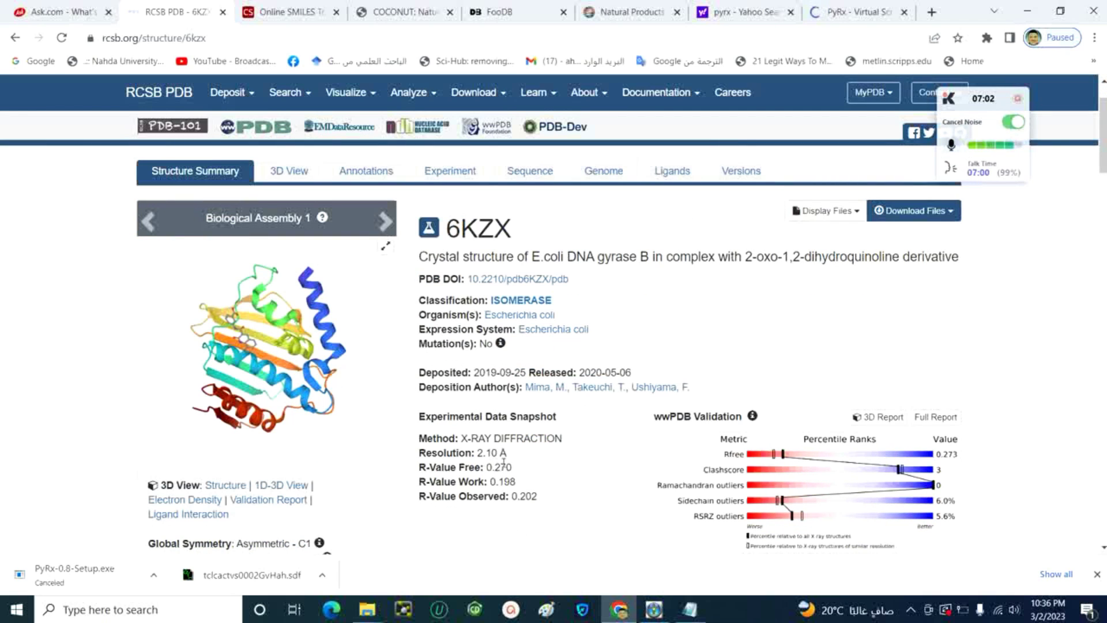
pyautogui.scroll(1, 444, 453)
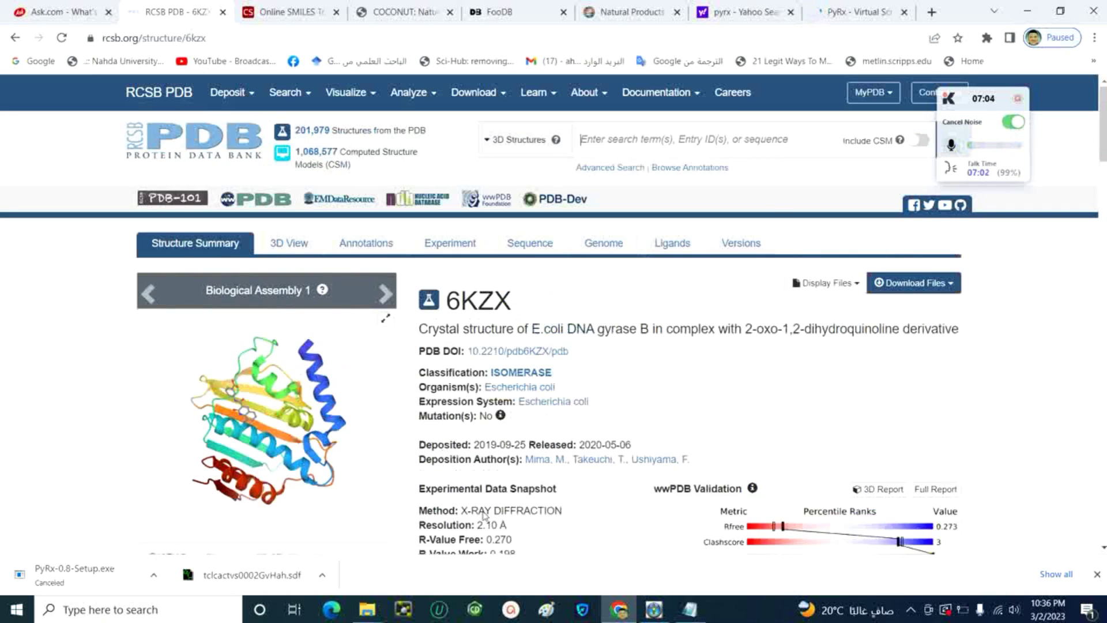
pyautogui.scroll(-1, 499, 518)
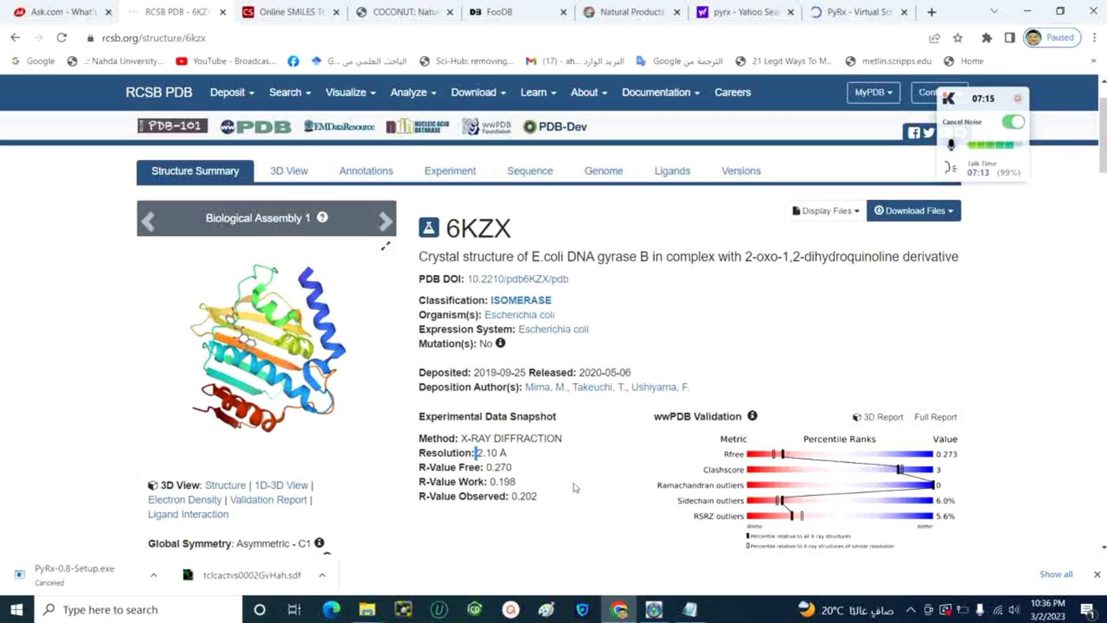
pyautogui.scroll(-1, 574, 487)
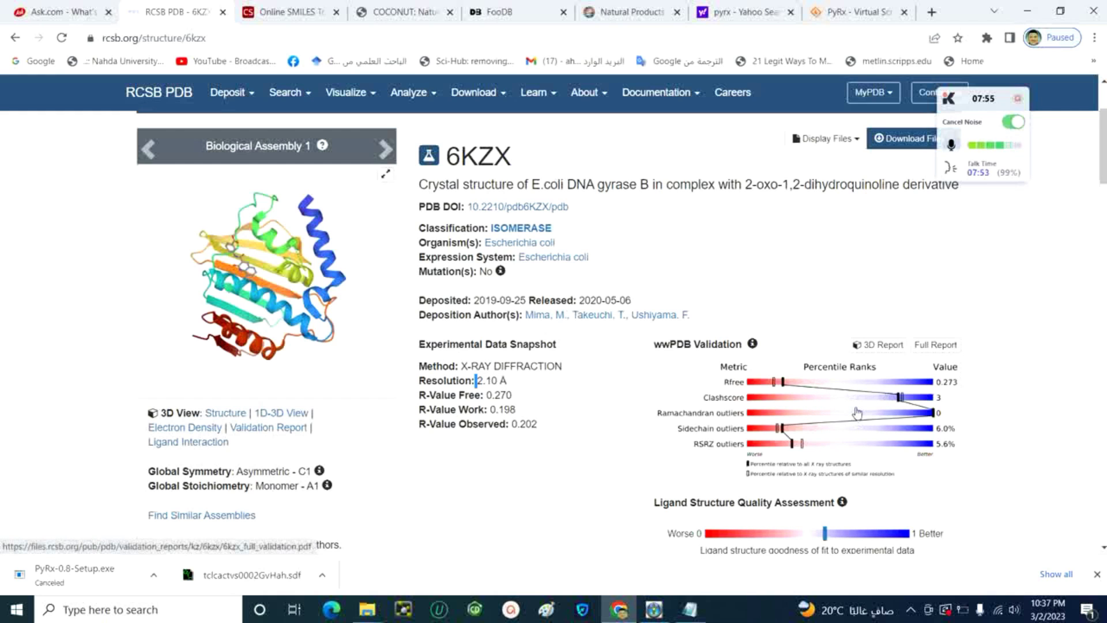
pyautogui.scroll(-3, 857, 413)
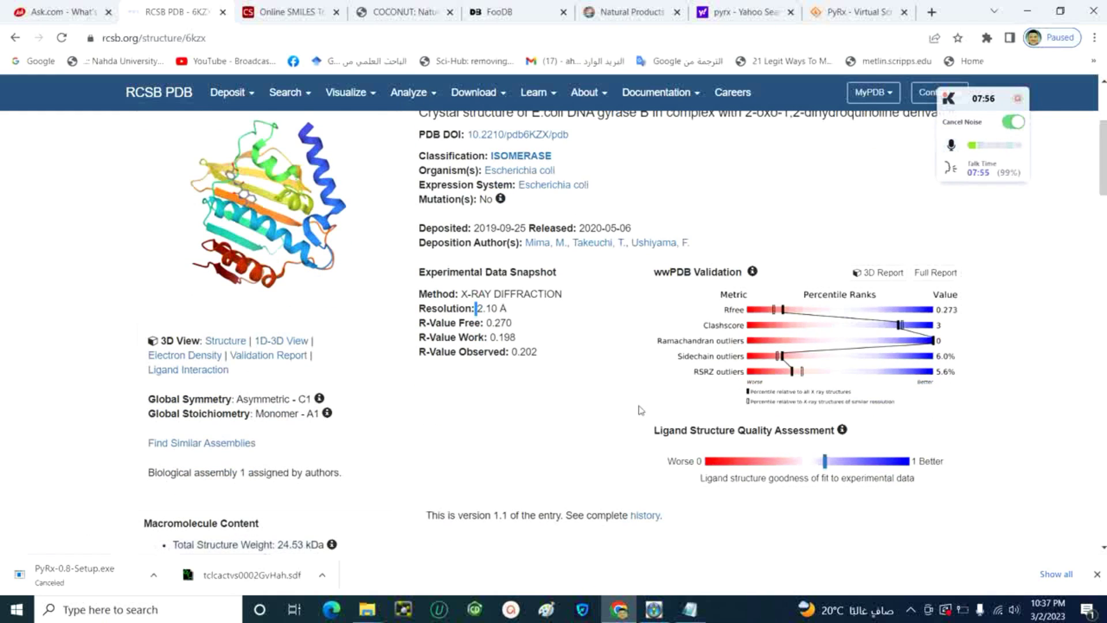
pyautogui.scroll(3, 640, 409)
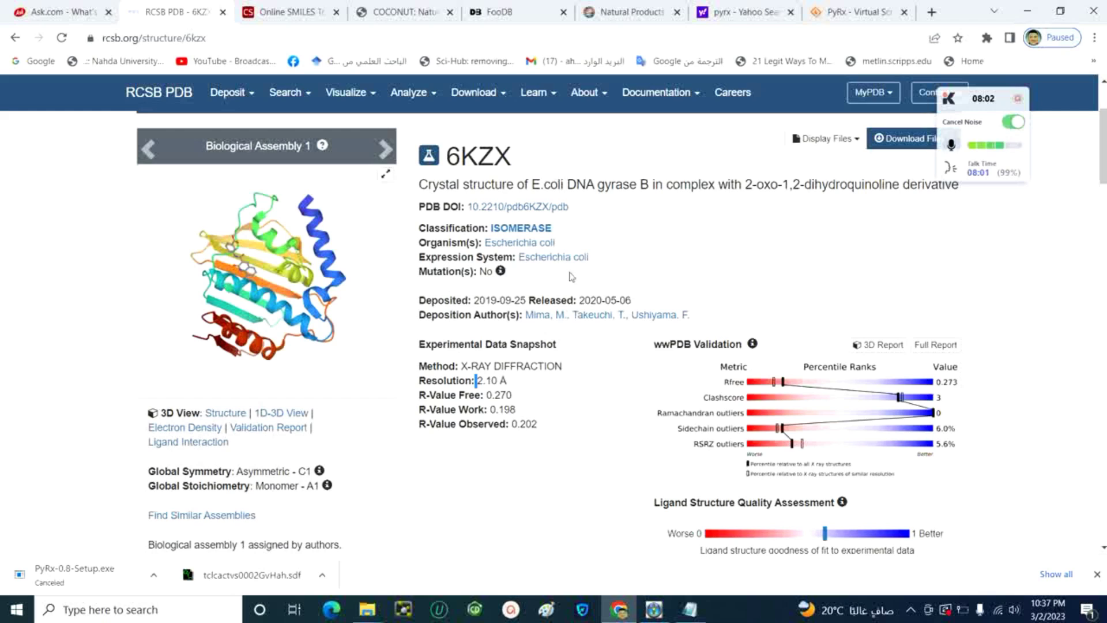
pyautogui.moveTo(501, 272)
pyautogui.scroll(-1, 627, 389)
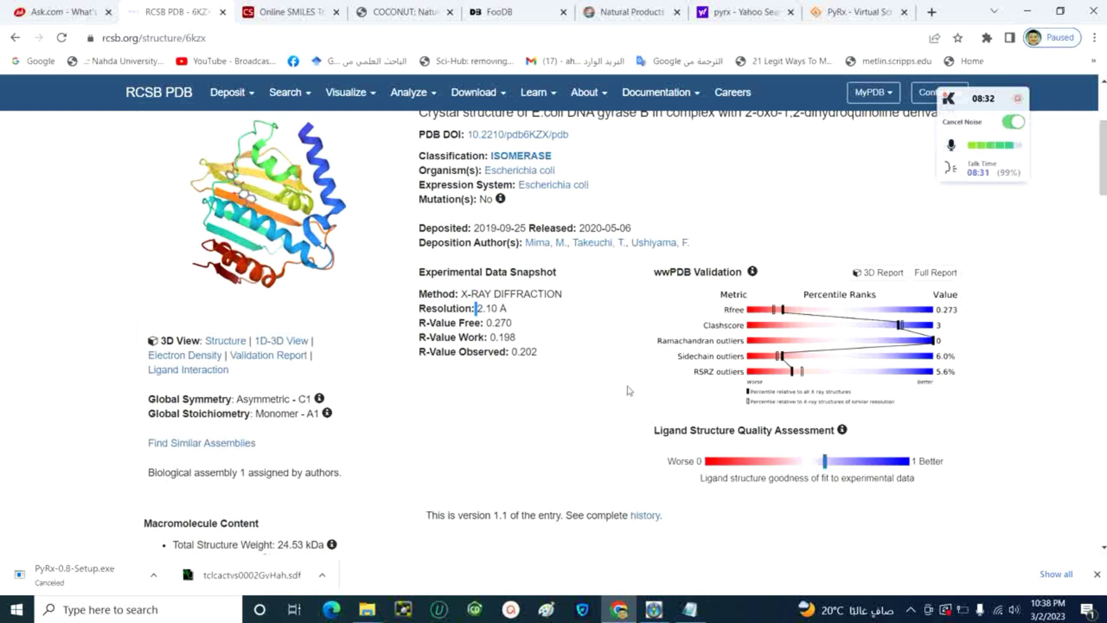
pyautogui.scroll(-2, 628, 388)
pyautogui.scroll(3, 628, 388)
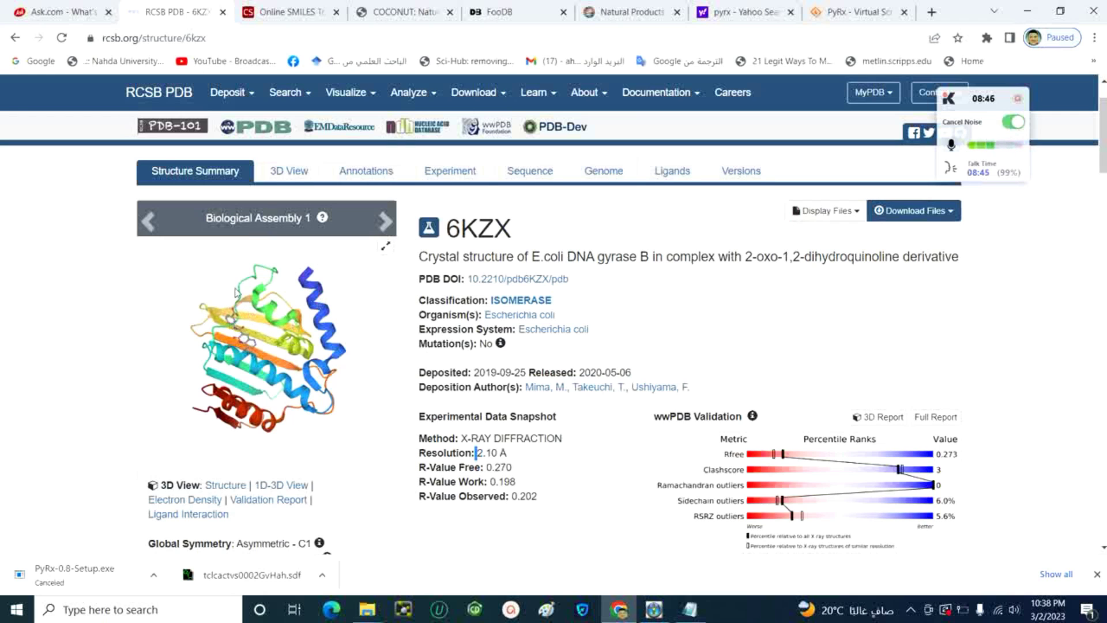
# Review the 6KZX macromolecule, small-molecule ligand, binding affinity and literature sections of the structure page
pyautogui.scroll(-15, 428, 372)
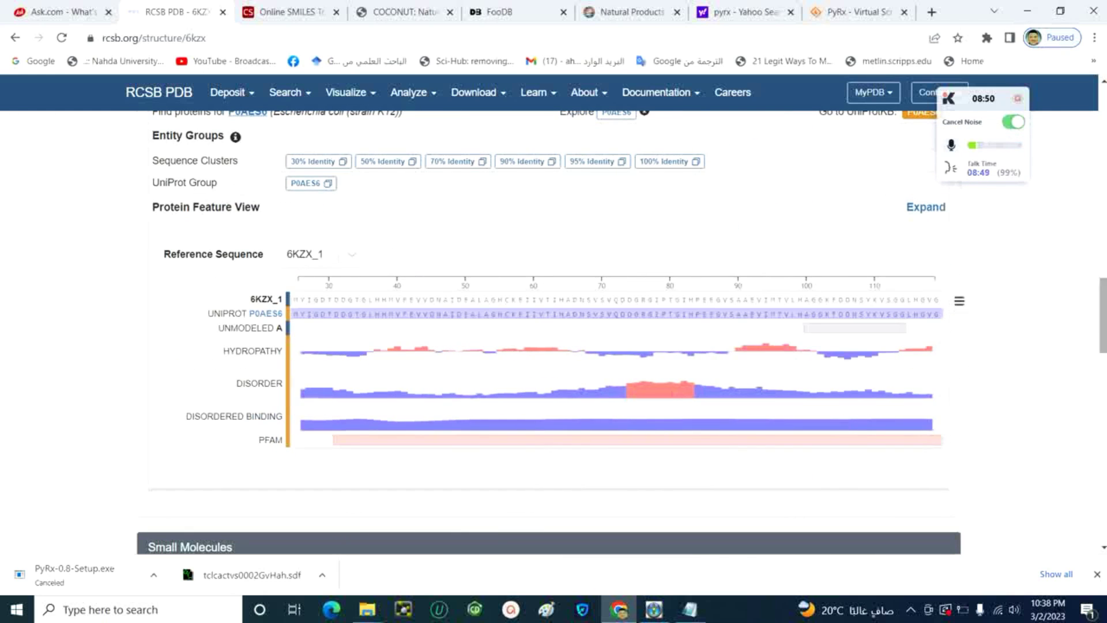
pyautogui.scroll(5, 1067, 316)
pyautogui.scroll(-10, 1067, 318)
pyautogui.scroll(-1, 1067, 317)
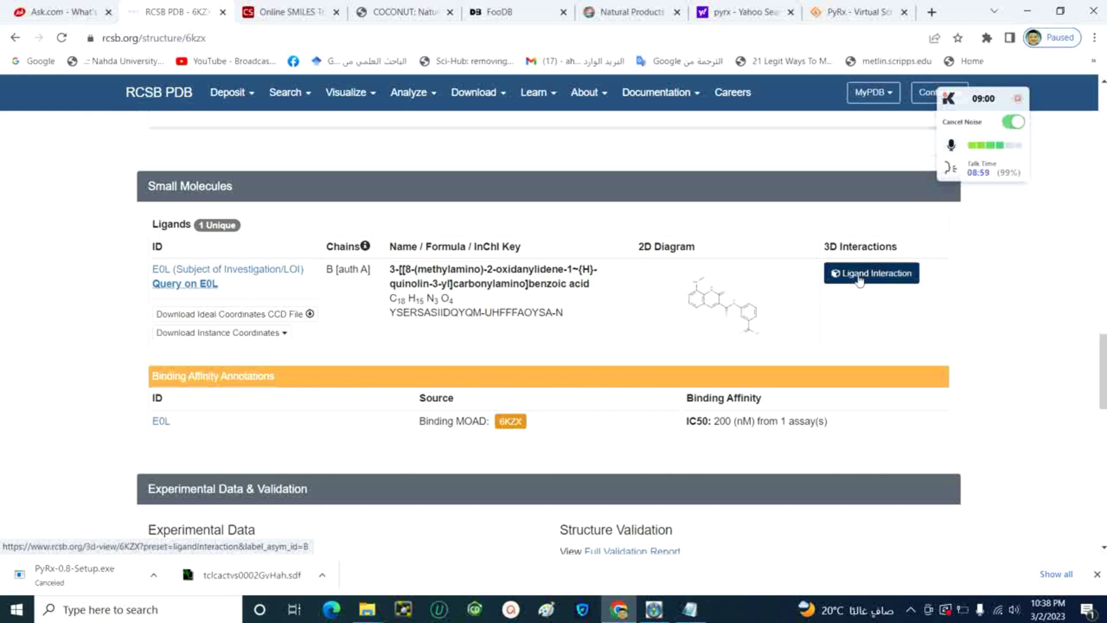
pyautogui.scroll(4, 1035, 420)
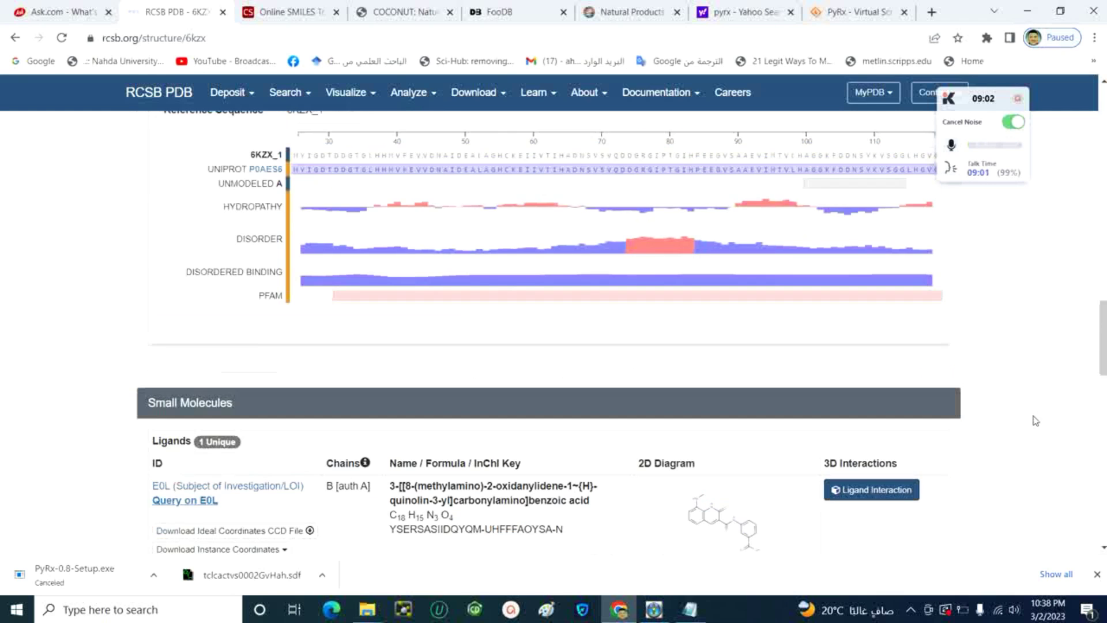
pyautogui.scroll(6, 1036, 420)
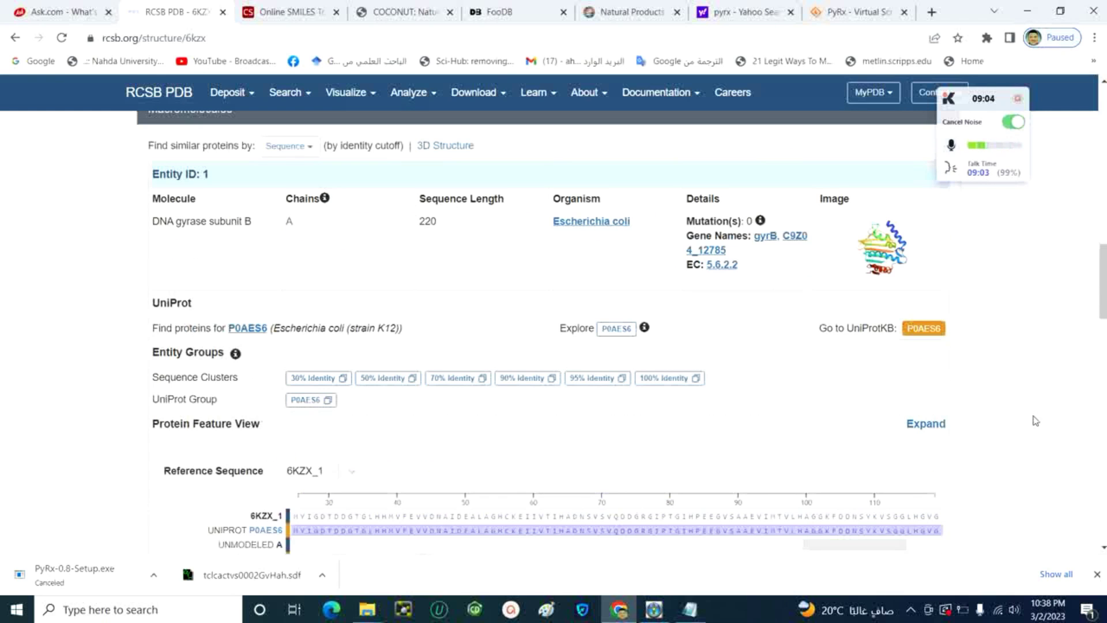
pyautogui.scroll(12, 1035, 420)
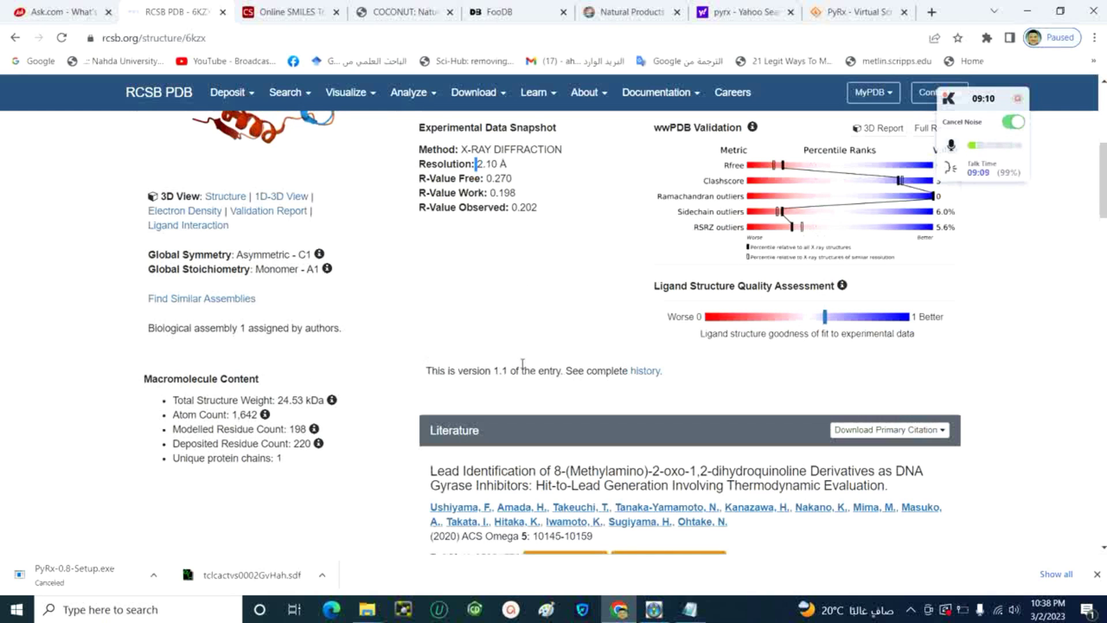
pyautogui.scroll(3, 522, 363)
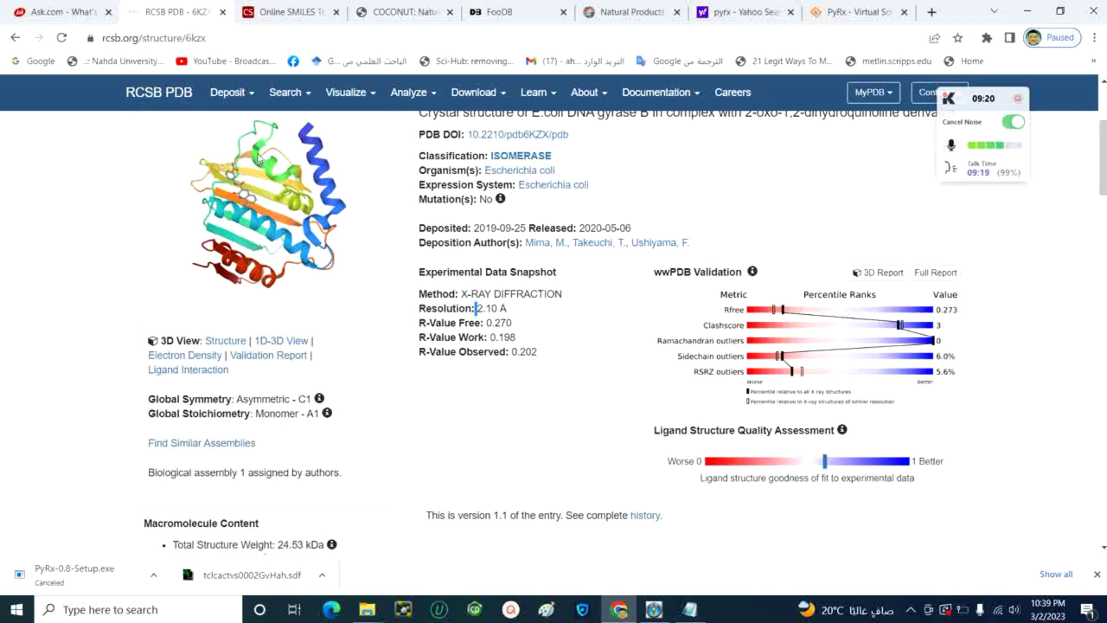
pyautogui.scroll(-5, 522, 444)
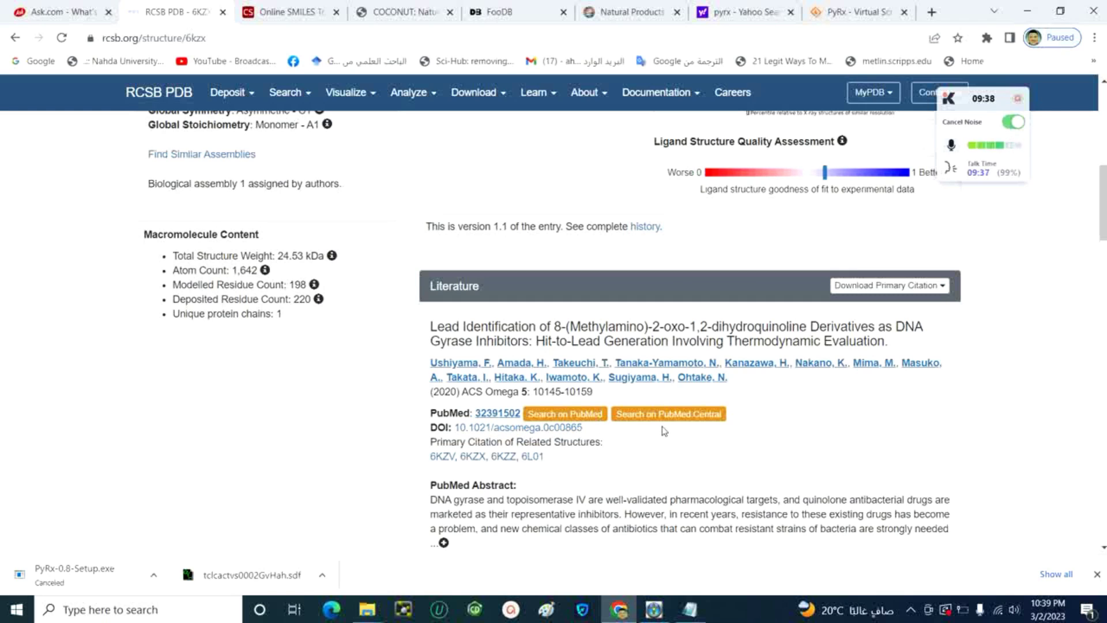
# Download the 6KZX structure in PDB Format
pyautogui.scroll(10, 525, 198)
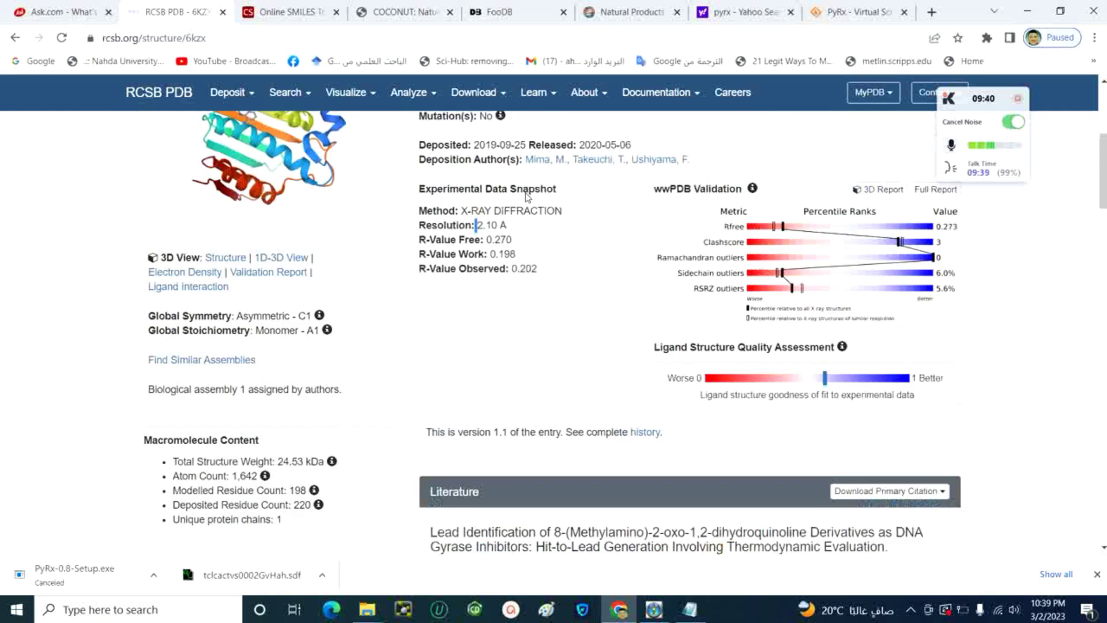
pyautogui.click(929, 283)
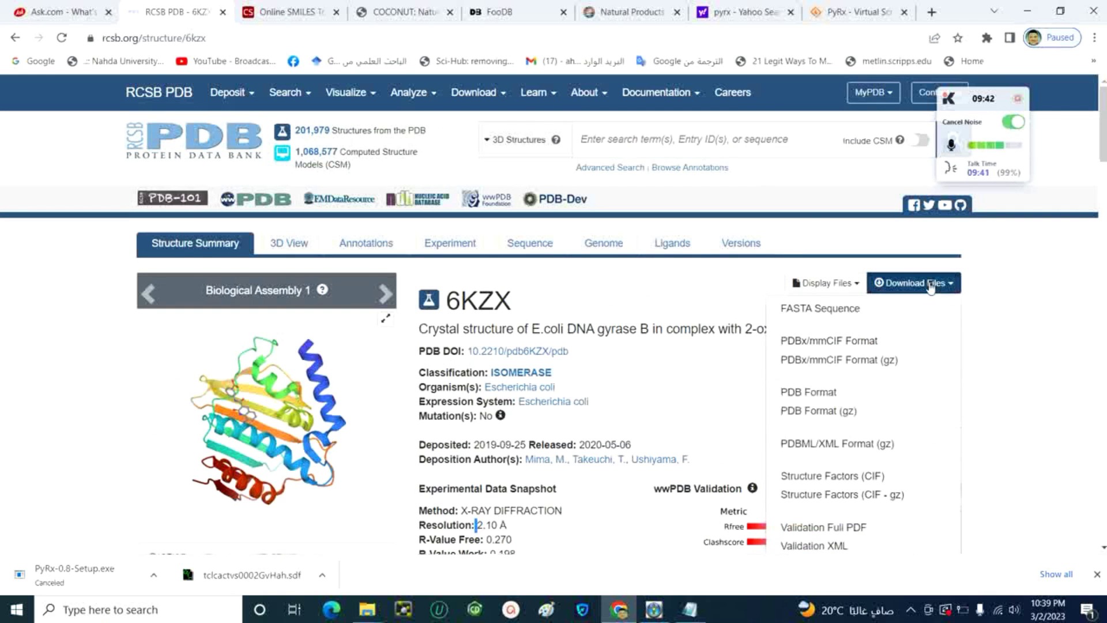
pyautogui.click(819, 396)
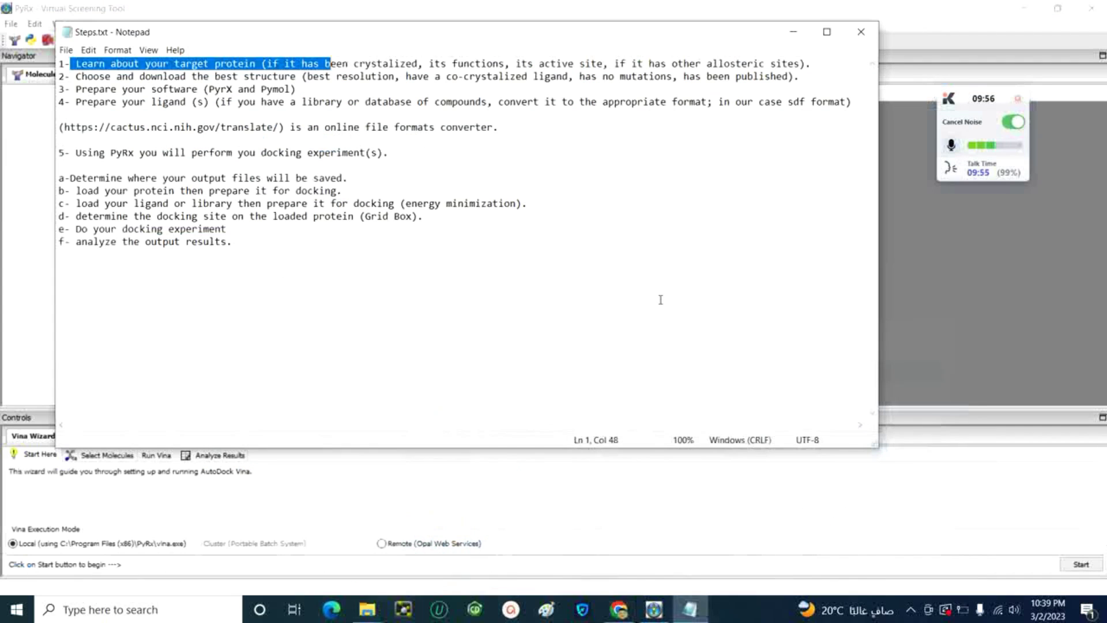
# Minimize the Chrome, Notepad and PyRx windows to reveal the desktop
pyautogui.click(1026, 11)
pyautogui.click(794, 31)
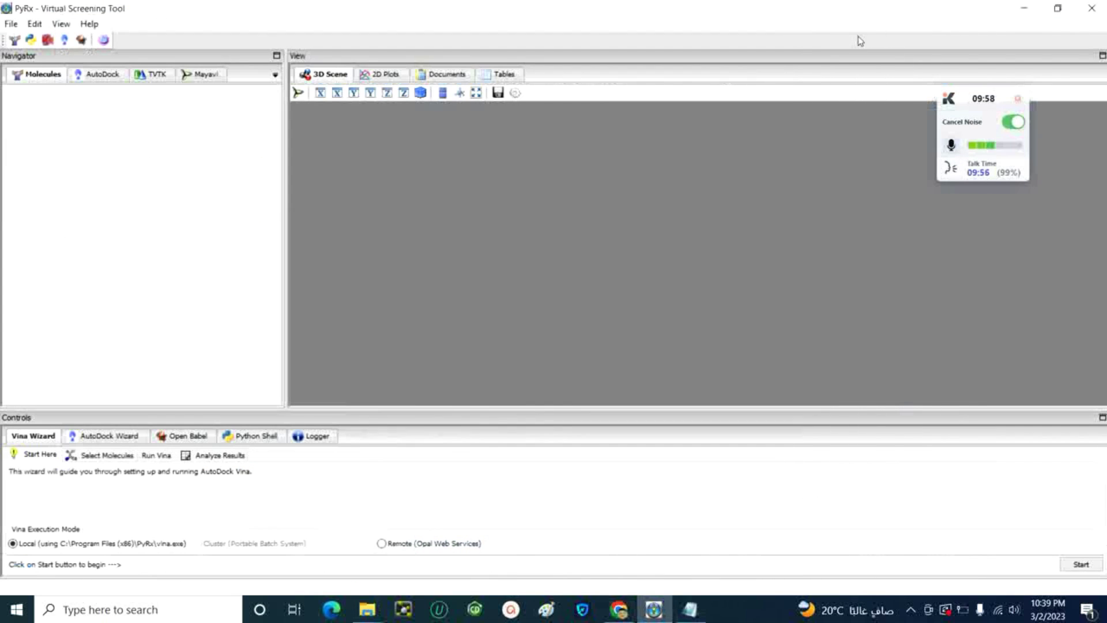
pyautogui.click(1025, 8)
pyautogui.click(910, 609)
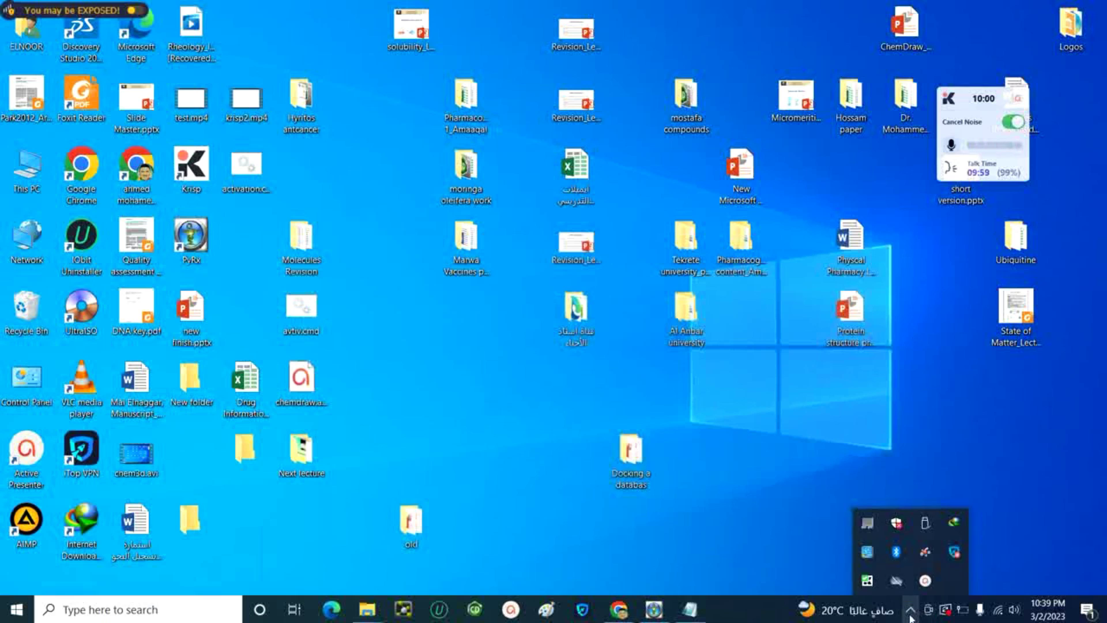
pyautogui.click(924, 581)
pyautogui.click(928, 518)
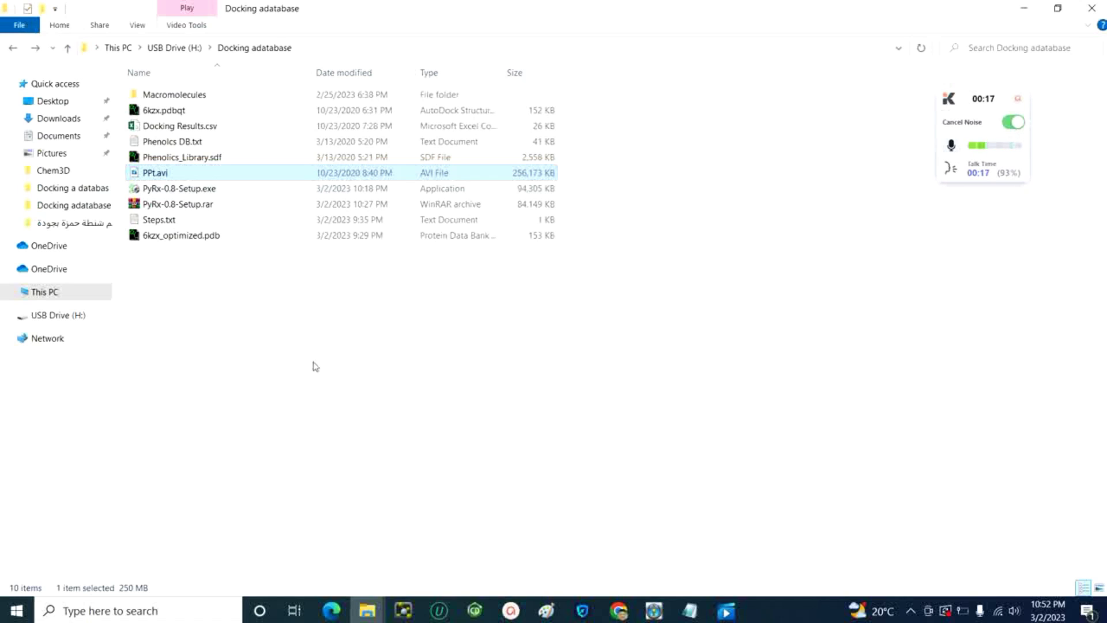
# Open 6kzx_optimized.pdb from the Docking adatabase folder in PyMOL, dismiss the activation dialog and maximize the window
pyautogui.click(201, 237)
pyautogui.doubleClick(201, 236)
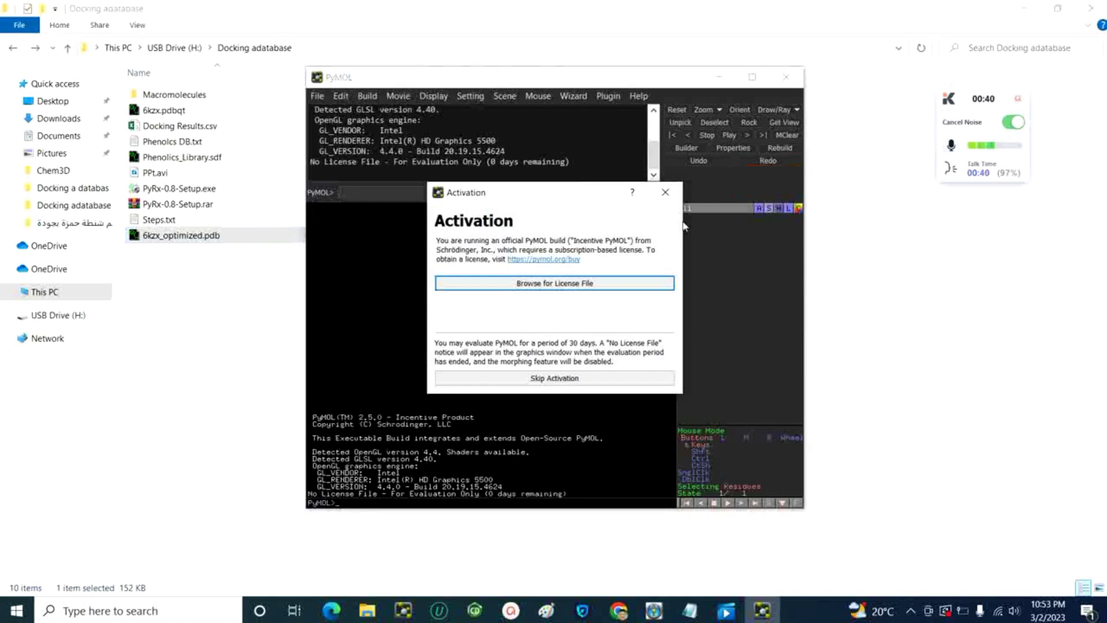
pyautogui.click(664, 192)
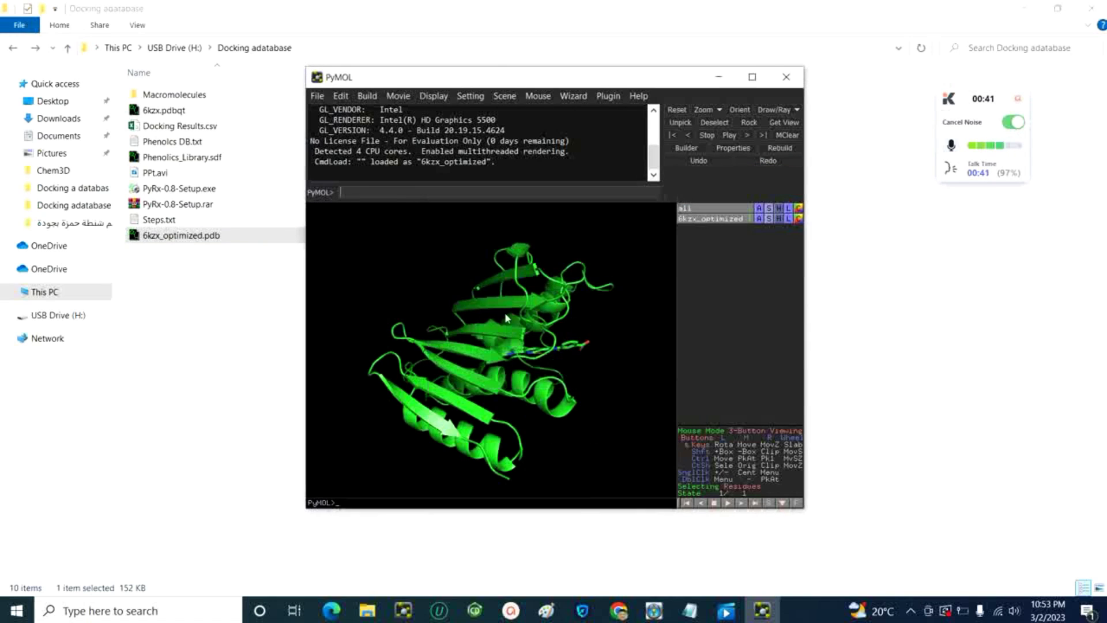
pyautogui.click(751, 76)
# Remove the water molecules from the 6kzx_optimized object
pyautogui.moveTo(473, 230); pyautogui.dragTo(464, 451)
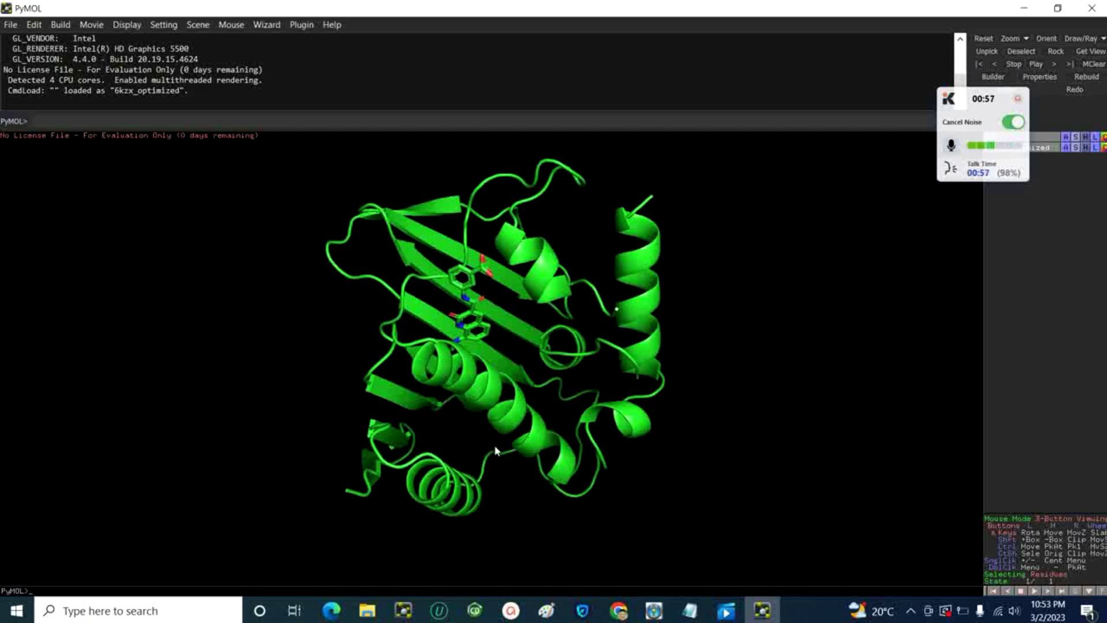
pyautogui.moveTo(941, 108)
pyautogui.moveTo(952, 107); pyautogui.dragTo(1025, 247)
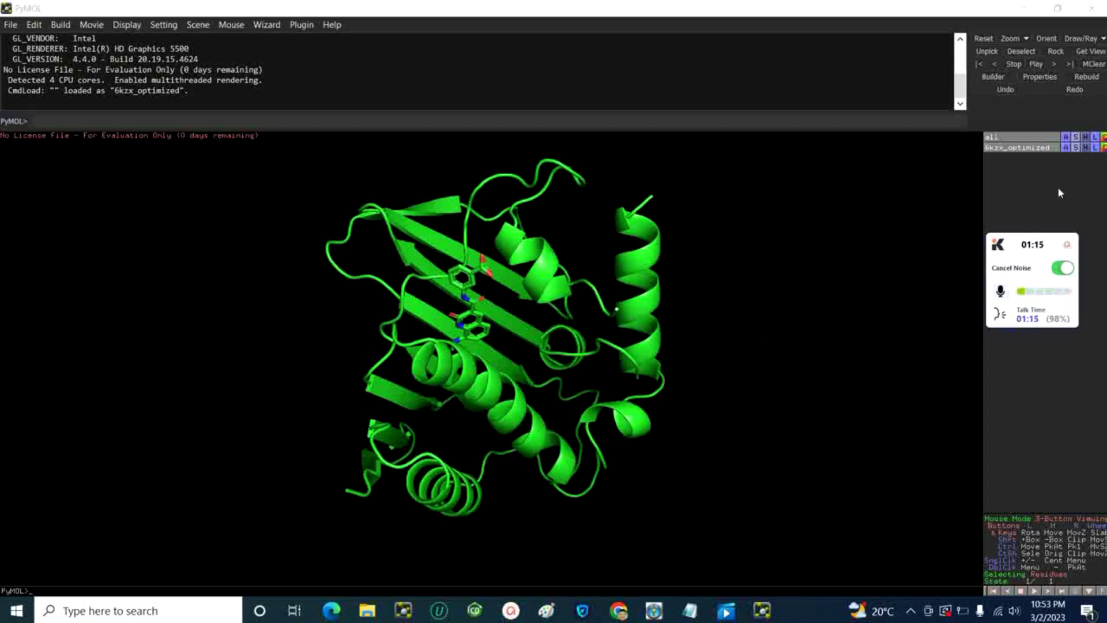
pyautogui.click(1065, 148)
pyautogui.moveTo(1009, 248); pyautogui.dragTo(943, 186)
pyautogui.moveTo(1087, 400)
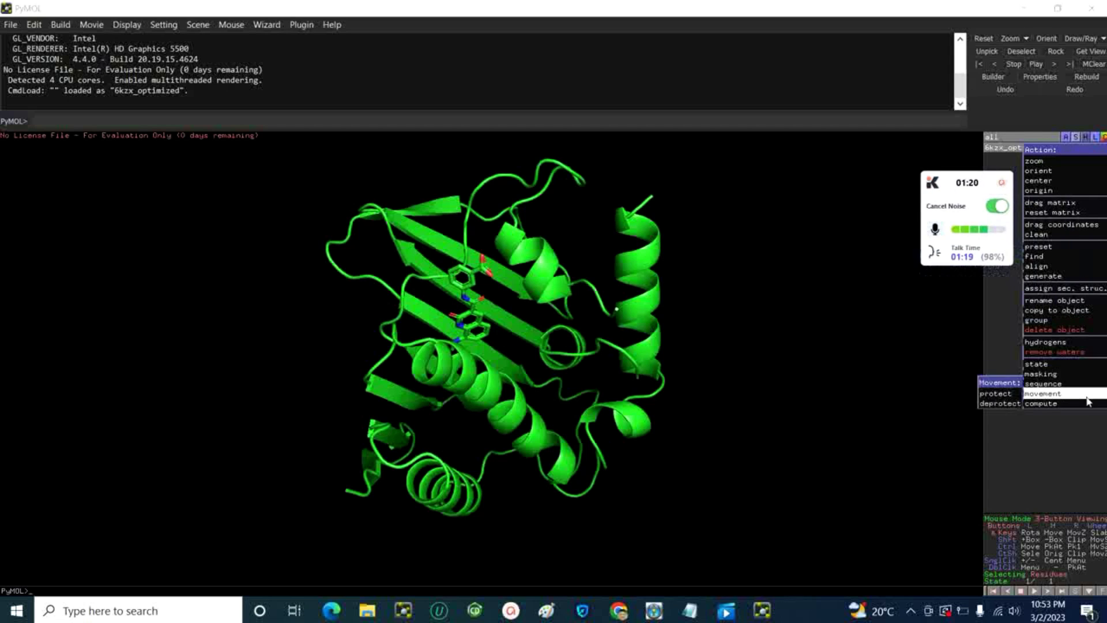
pyautogui.click(1077, 352)
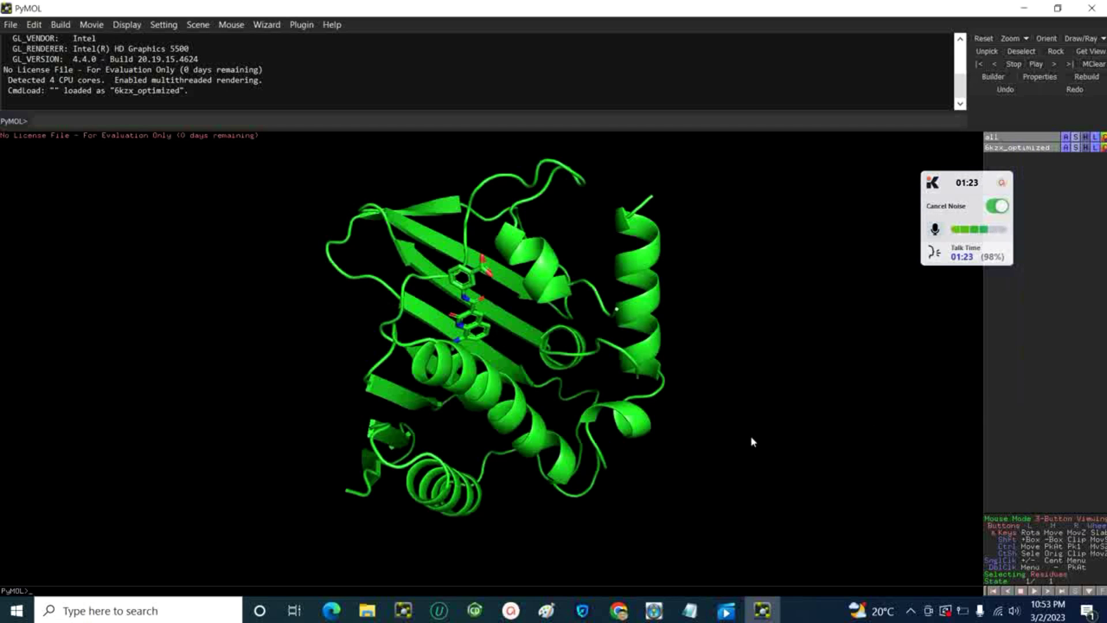
# Inspect the co-crystallized ligand and its binding pocket in the protein from several angles
pyautogui.moveTo(358, 353)
pyautogui.mouseDown()
pyautogui.moveTo(462, 327)
pyautogui.moveTo(347, 344)
pyautogui.mouseUp()
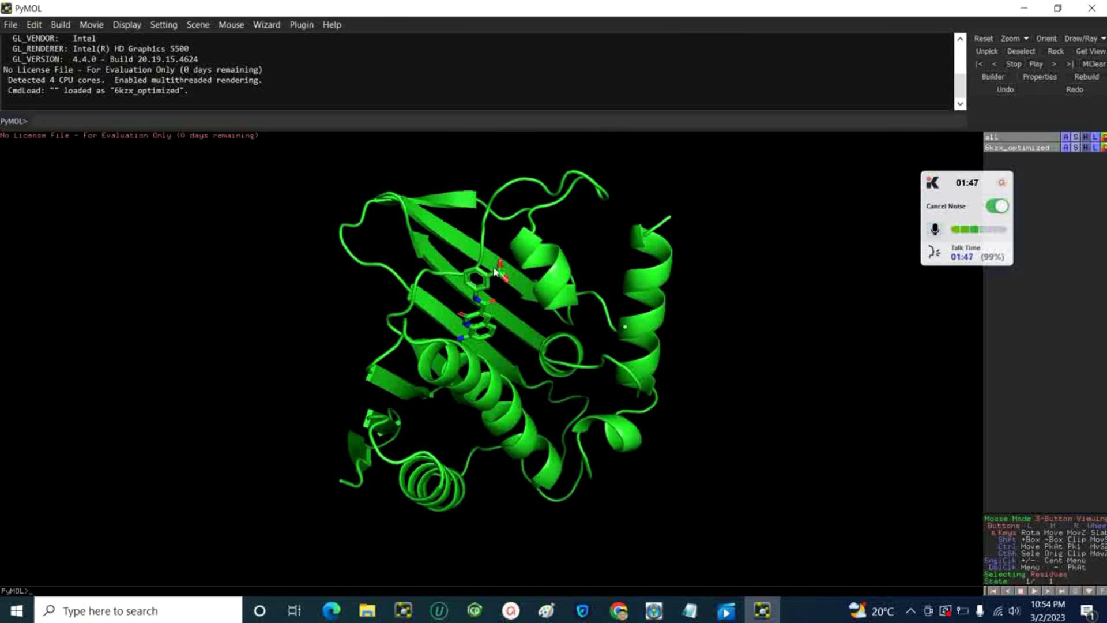
pyautogui.moveTo(344, 311)
pyautogui.mouseDown()
pyautogui.moveTo(400, 312)
pyautogui.moveTo(348, 289)
pyautogui.moveTo(354, 313)
pyautogui.mouseUp()
pyautogui.moveTo(495, 326); pyautogui.dragTo(376, 327)
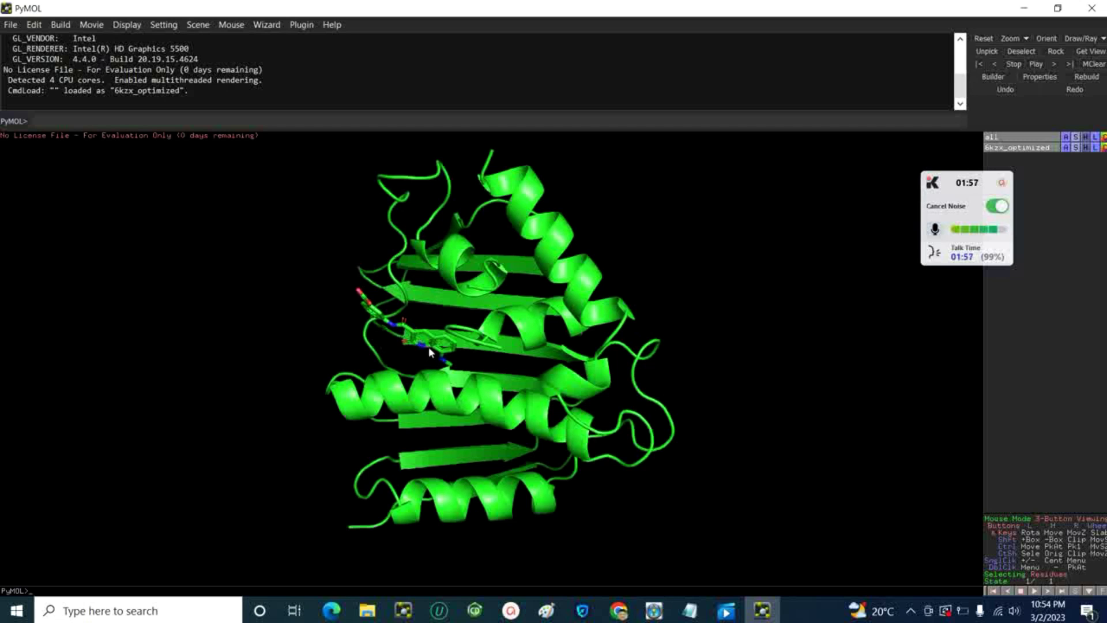
pyautogui.moveTo(363, 396); pyautogui.dragTo(498, 276)
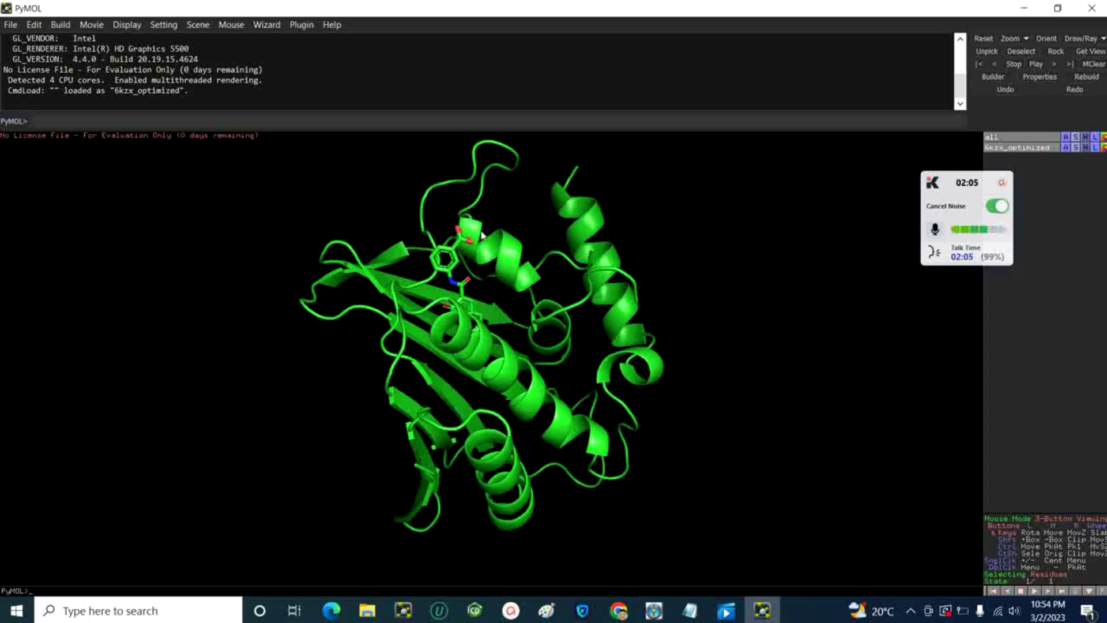
pyautogui.moveTo(479, 287); pyautogui.dragTo(504, 318)
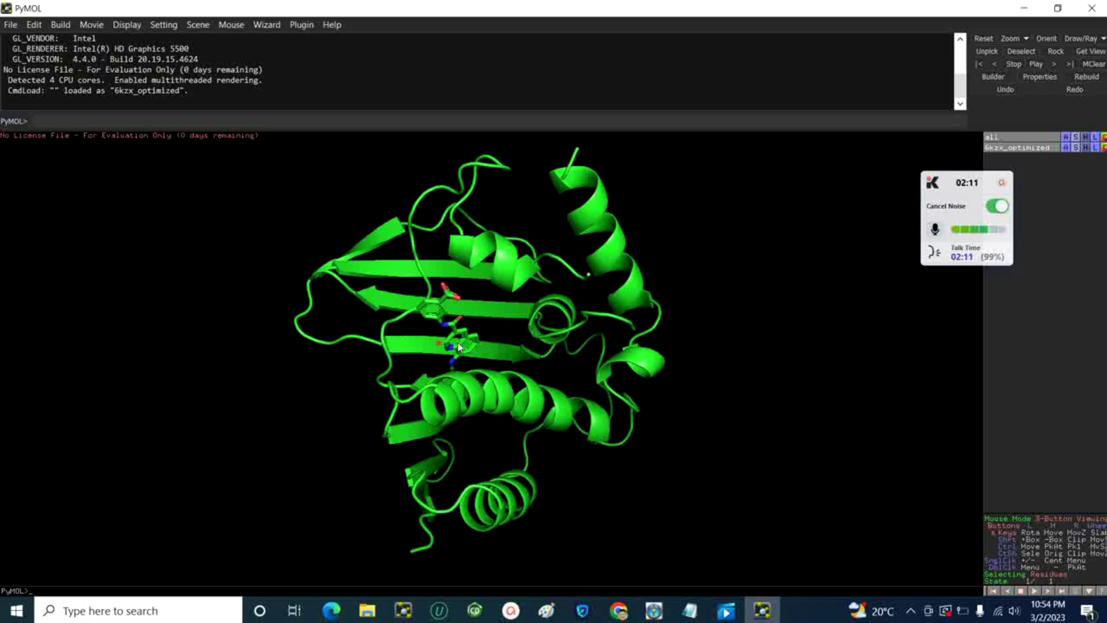
pyautogui.moveTo(495, 341); pyautogui.dragTo(429, 326)
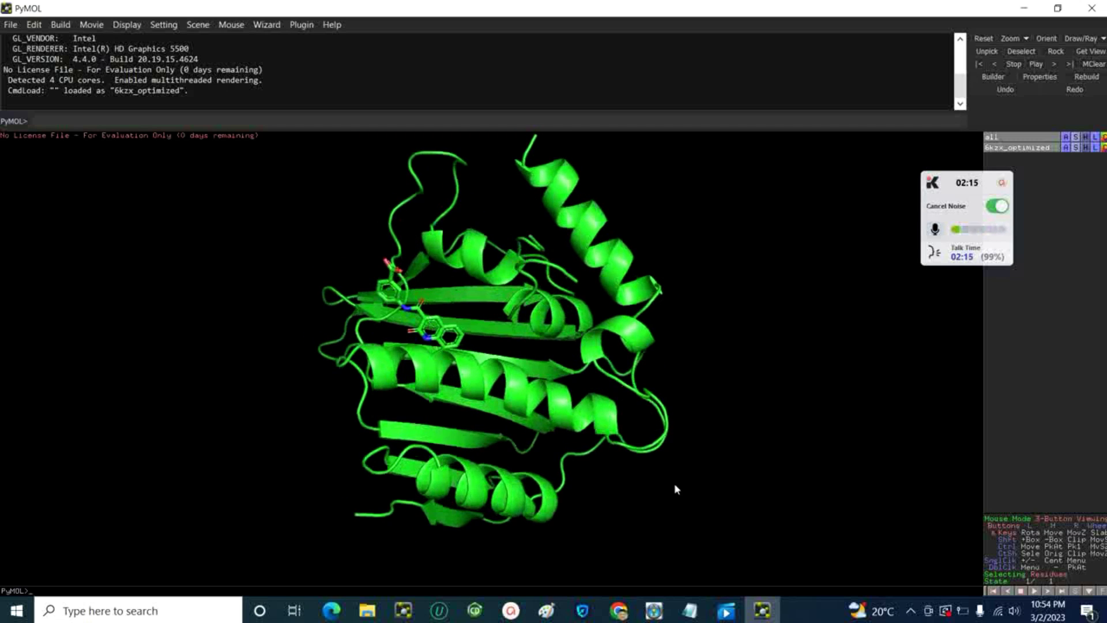
pyautogui.moveTo(509, 227); pyautogui.dragTo(484, 213)
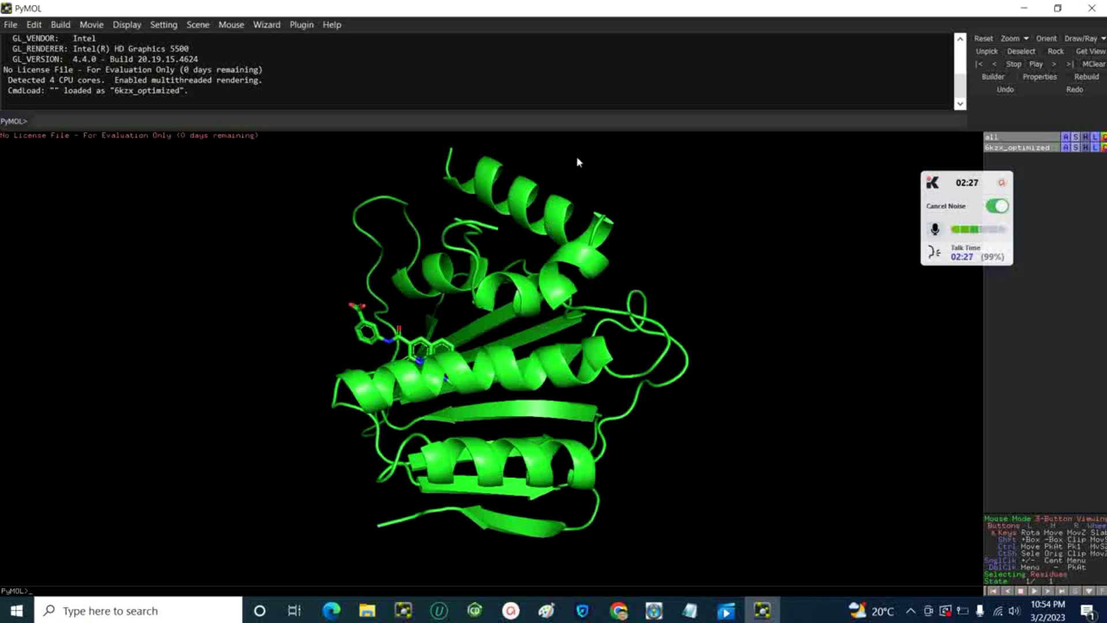
# Display the sequence, select the protein chain's residues, look through the actions for the selection, and clear it without changing any atoms
pyautogui.click(1075, 591)
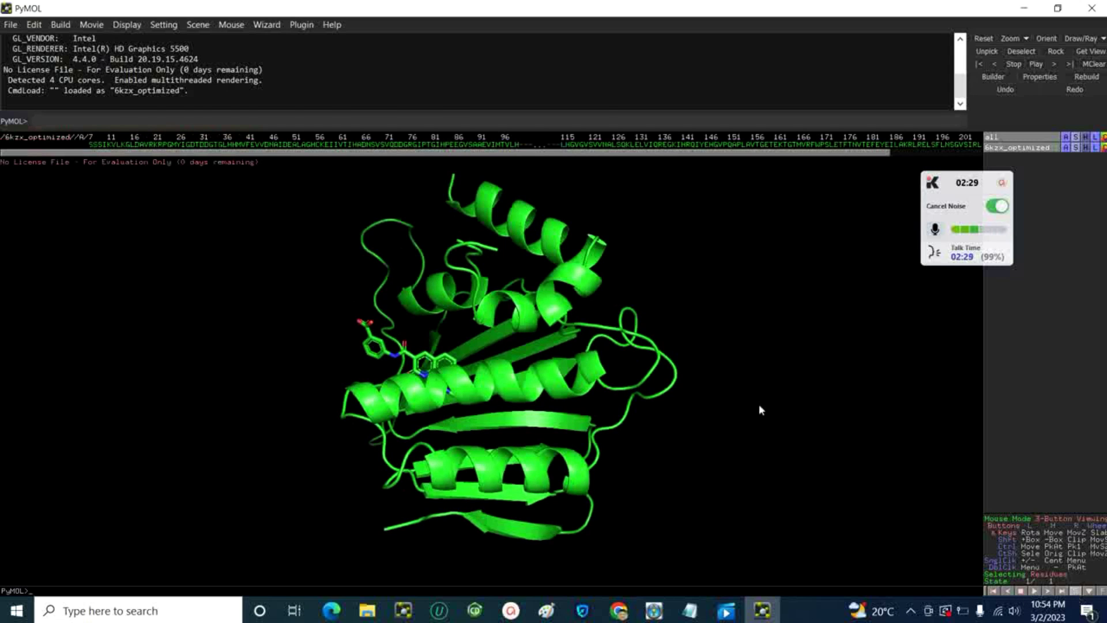
pyautogui.moveTo(92, 144); pyautogui.dragTo(962, 145)
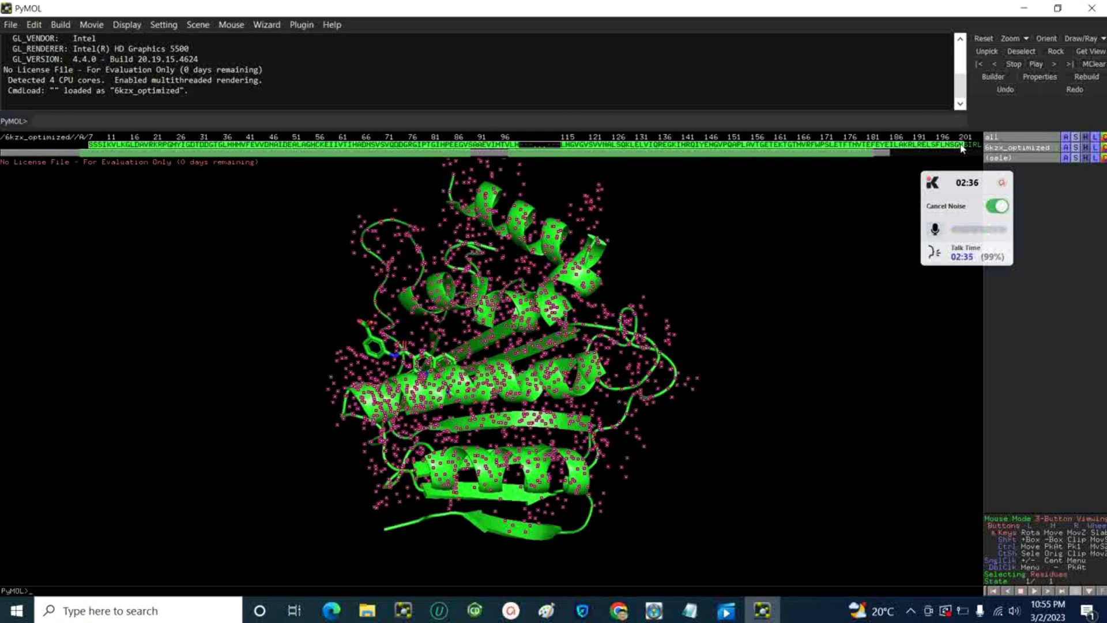
pyautogui.click(1065, 159)
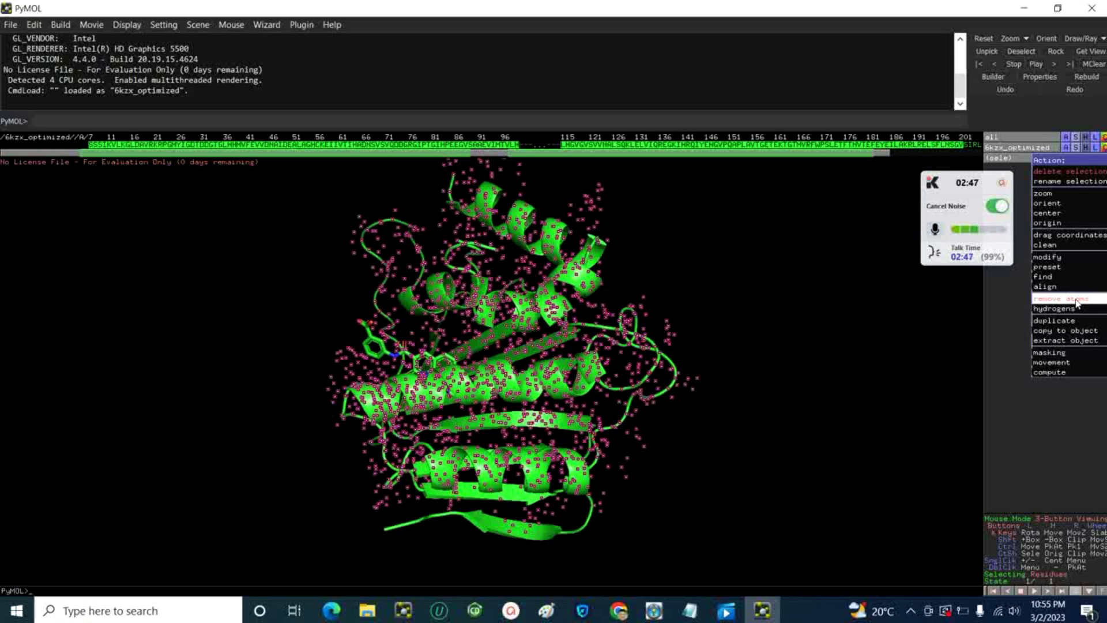
pyautogui.click(857, 308)
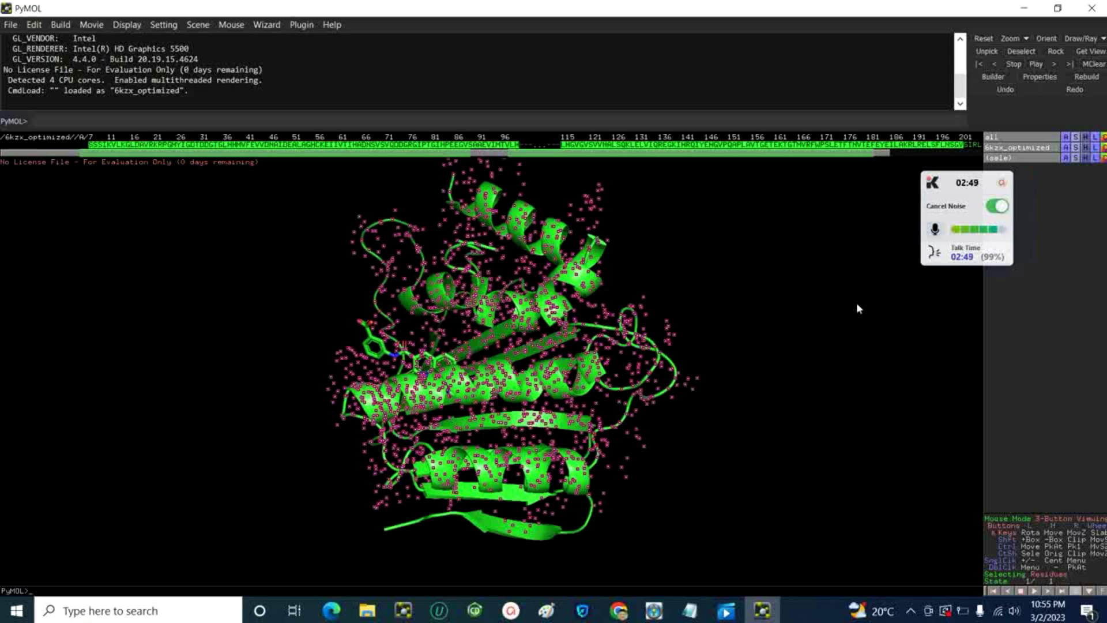
pyautogui.click(735, 285)
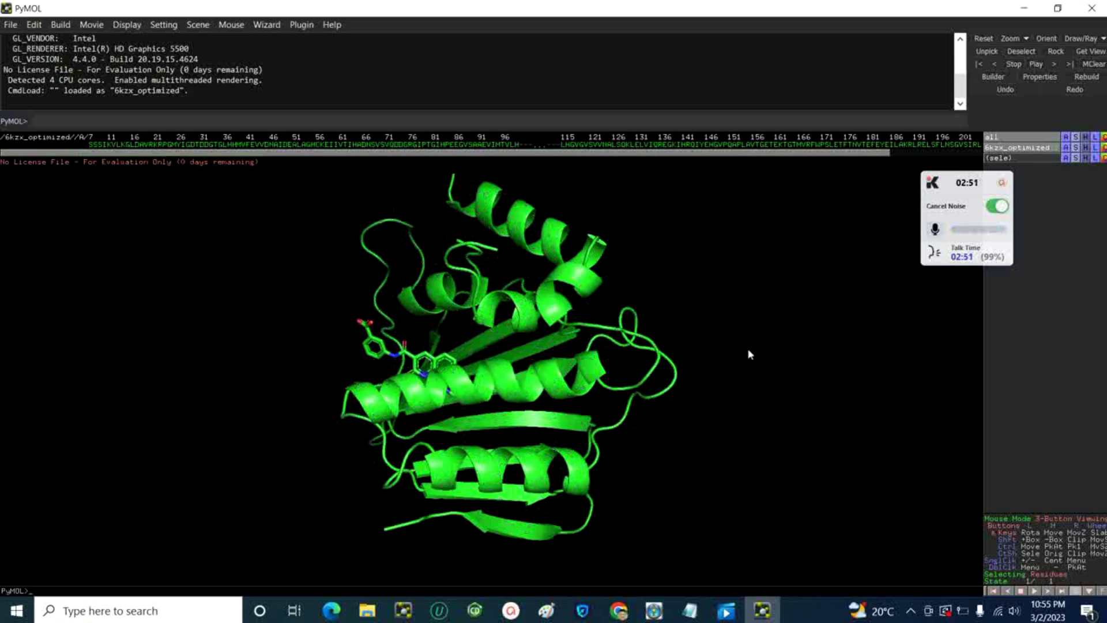
# Start exporting the molecule in PDB format to the Docking adatabase folder, and cancel the export without saving
pyautogui.moveTo(403, 415); pyautogui.dragTo(433, 271)
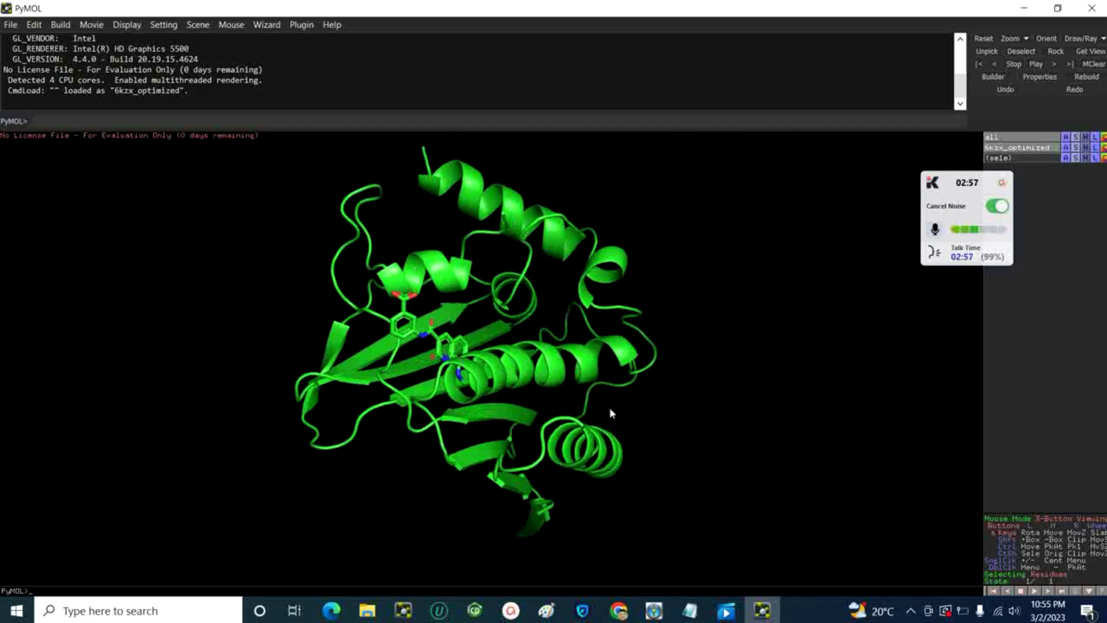
pyautogui.moveTo(282, 306); pyautogui.dragTo(358, 262)
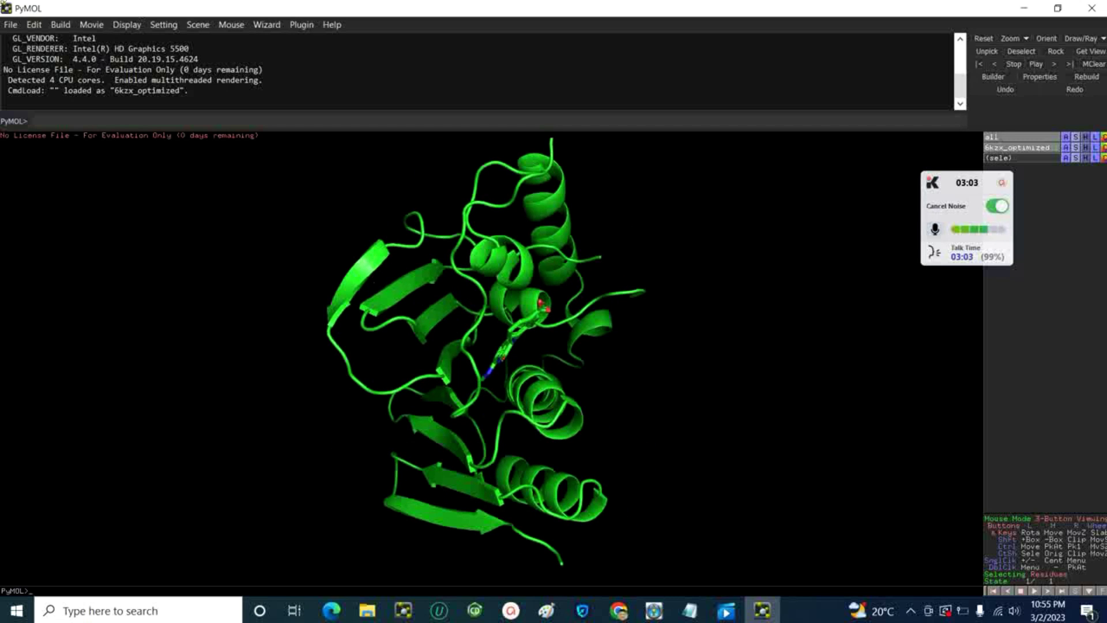
pyautogui.click(11, 25)
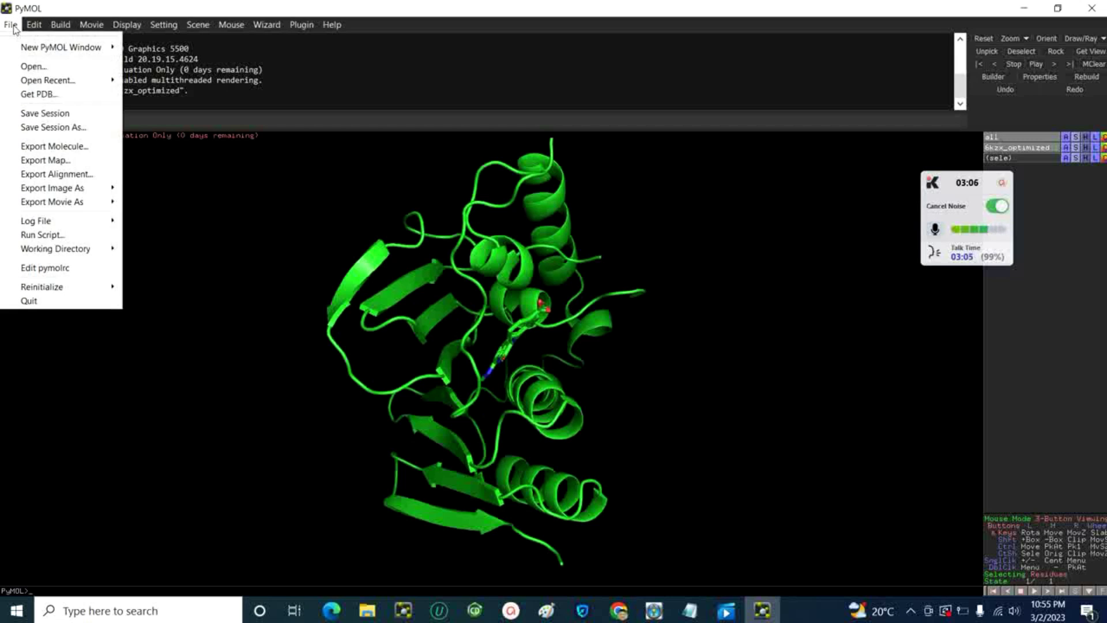
pyautogui.click(32, 146)
pyautogui.click(551, 385)
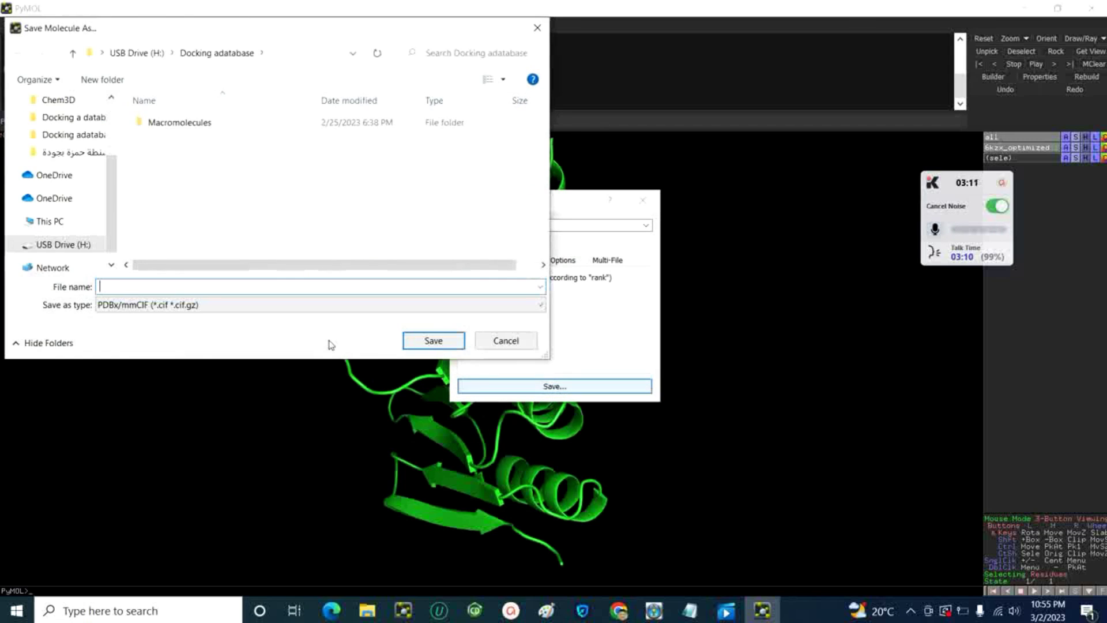
pyautogui.click(197, 305)
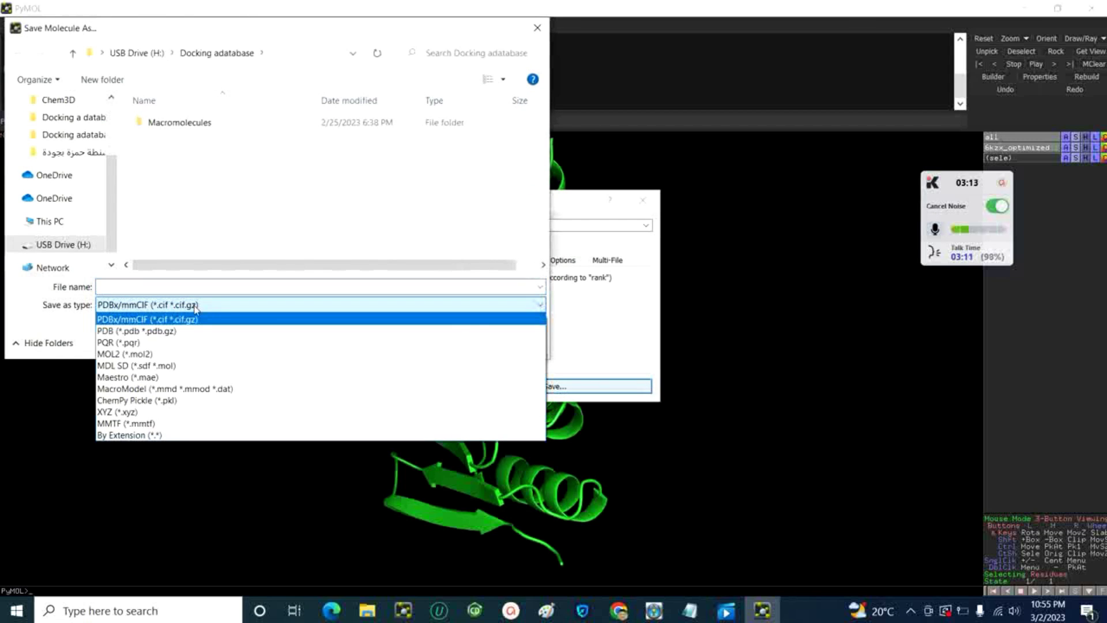
pyautogui.click(149, 332)
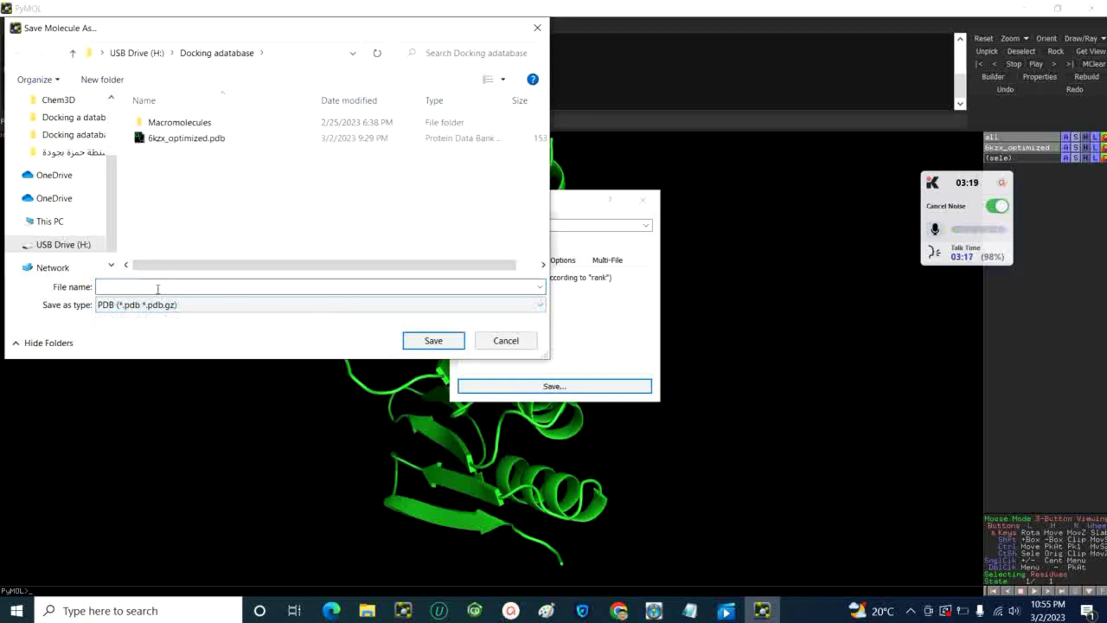
pyautogui.click(158, 289)
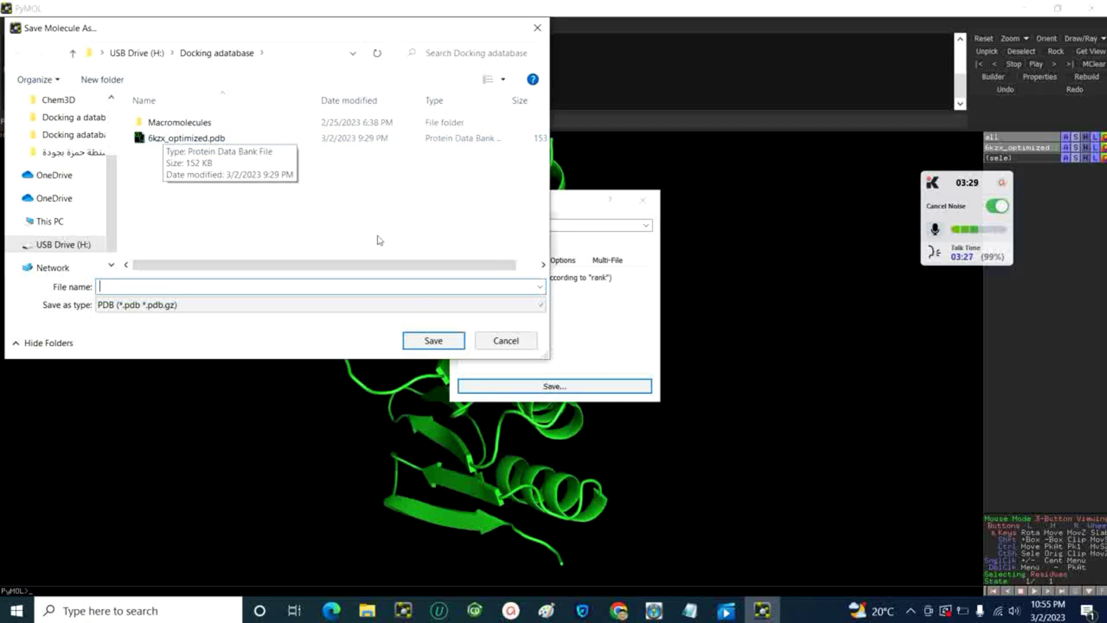
pyautogui.click(537, 27)
pyautogui.click(641, 200)
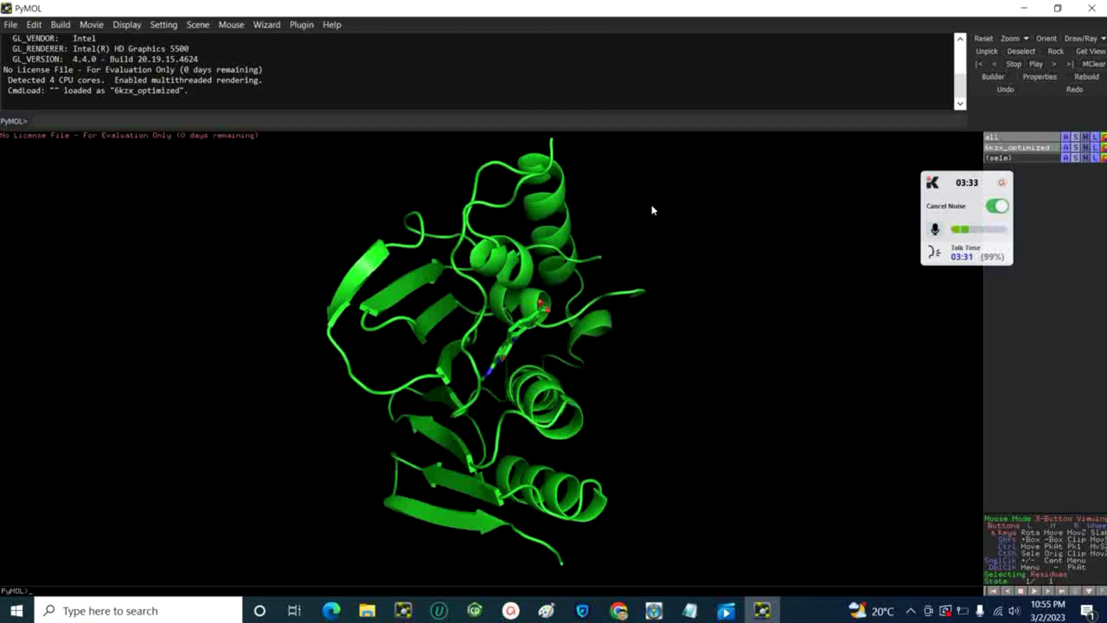
# Close PyMOL, minimize the Docking adatabase folder window and switch to PyRx
pyautogui.moveTo(545, 434); pyautogui.dragTo(545, 285)
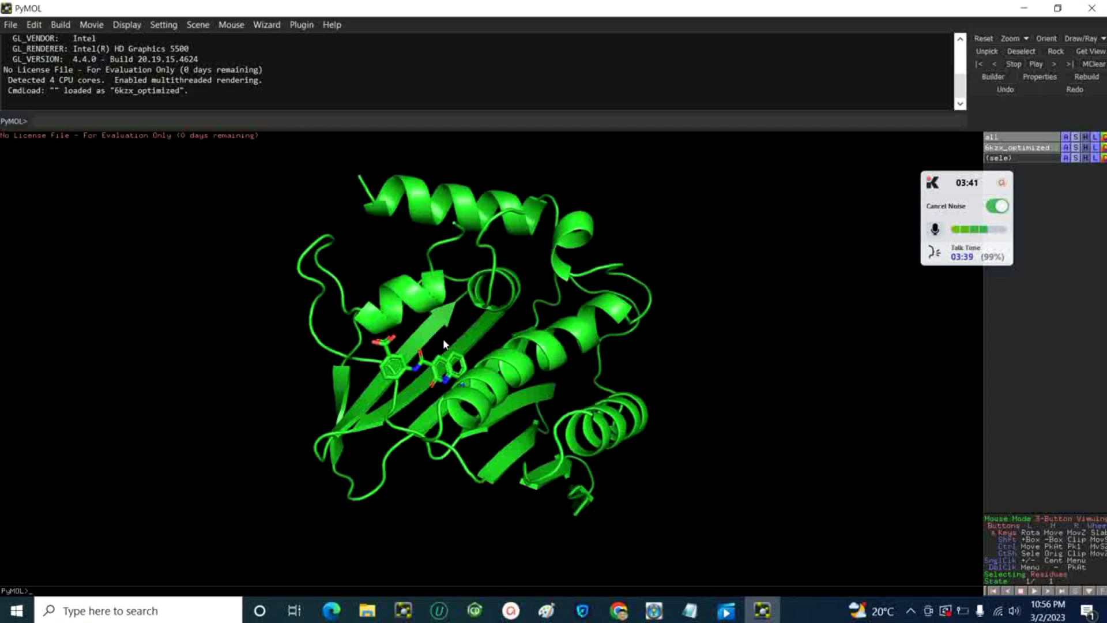
pyautogui.moveTo(273, 331); pyautogui.dragTo(462, 173)
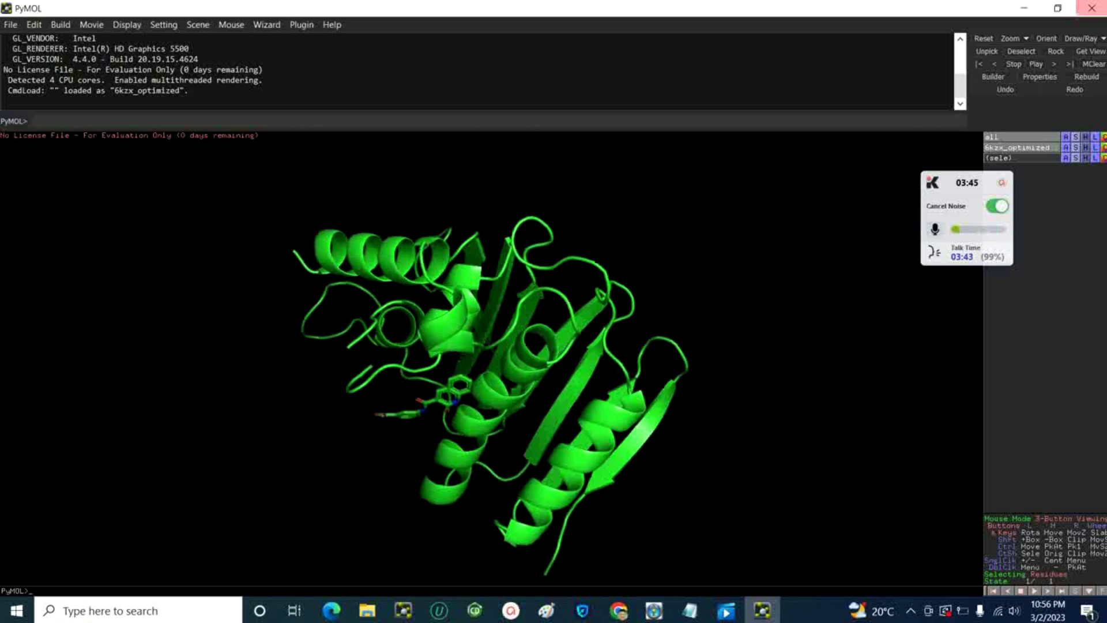
pyautogui.click(1090, 9)
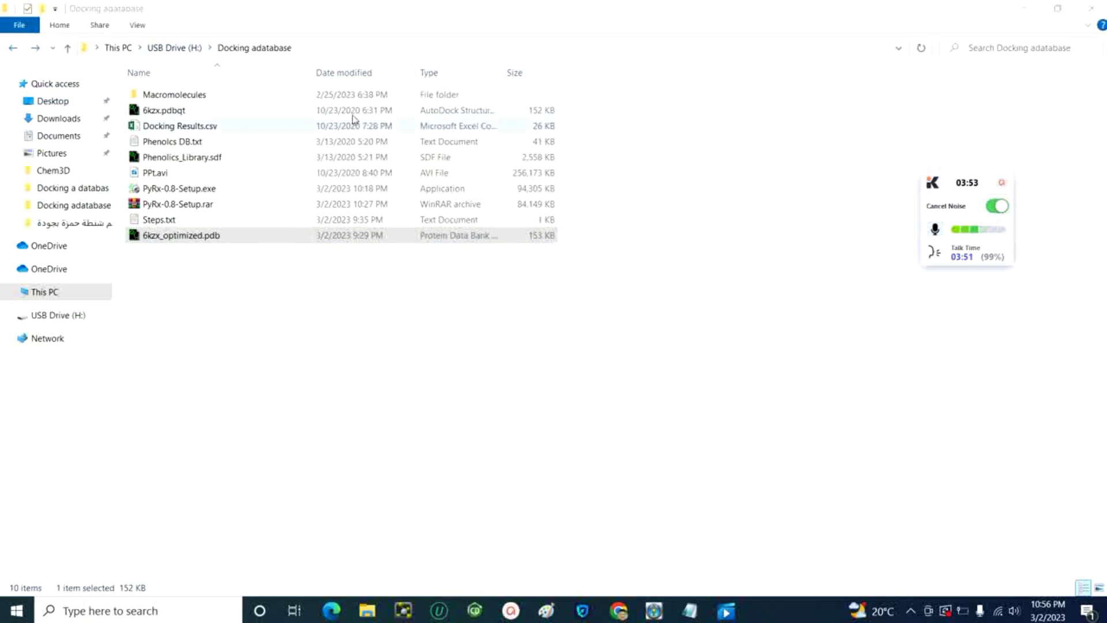
pyautogui.click(1024, 8)
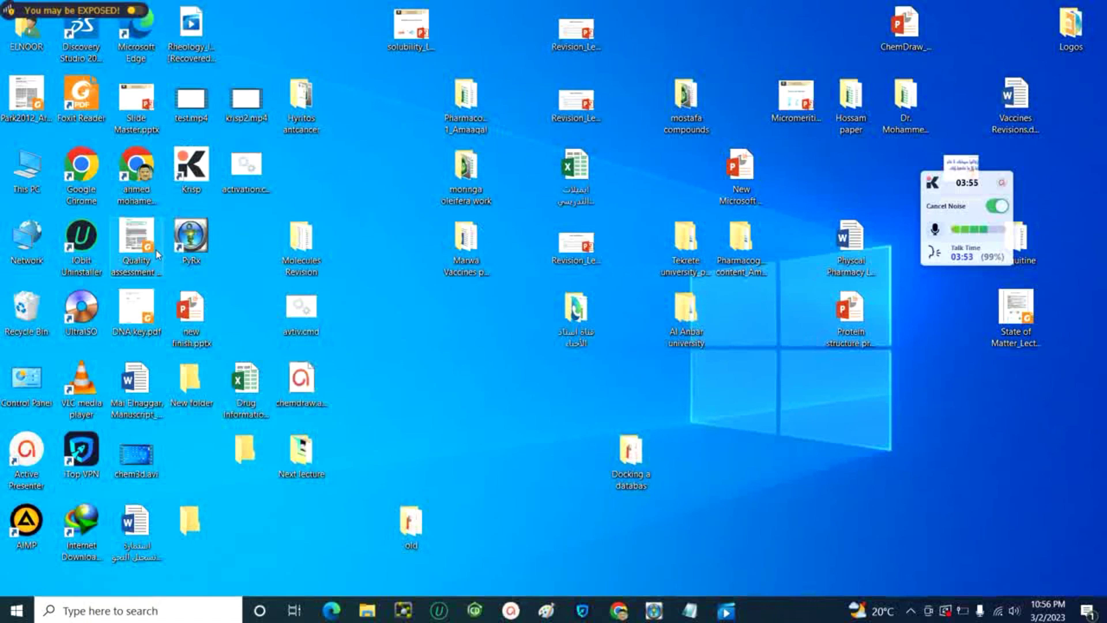
pyautogui.click(653, 610)
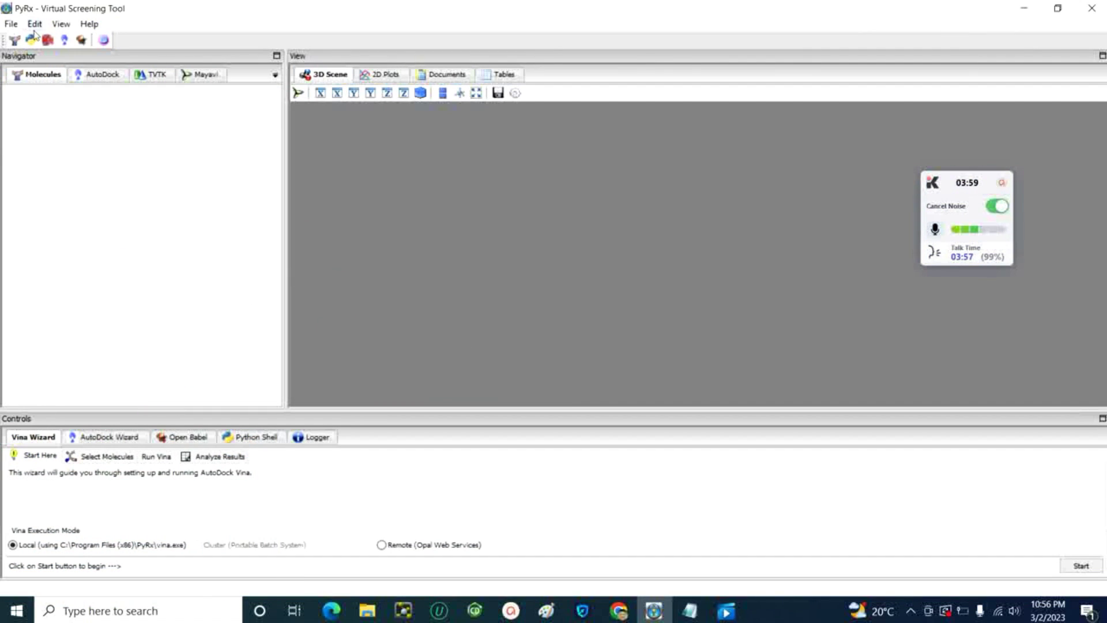
# Open the AutoDock preferences and create a new folder on the Desktop while choosing the workspace directory
pyautogui.click(35, 25)
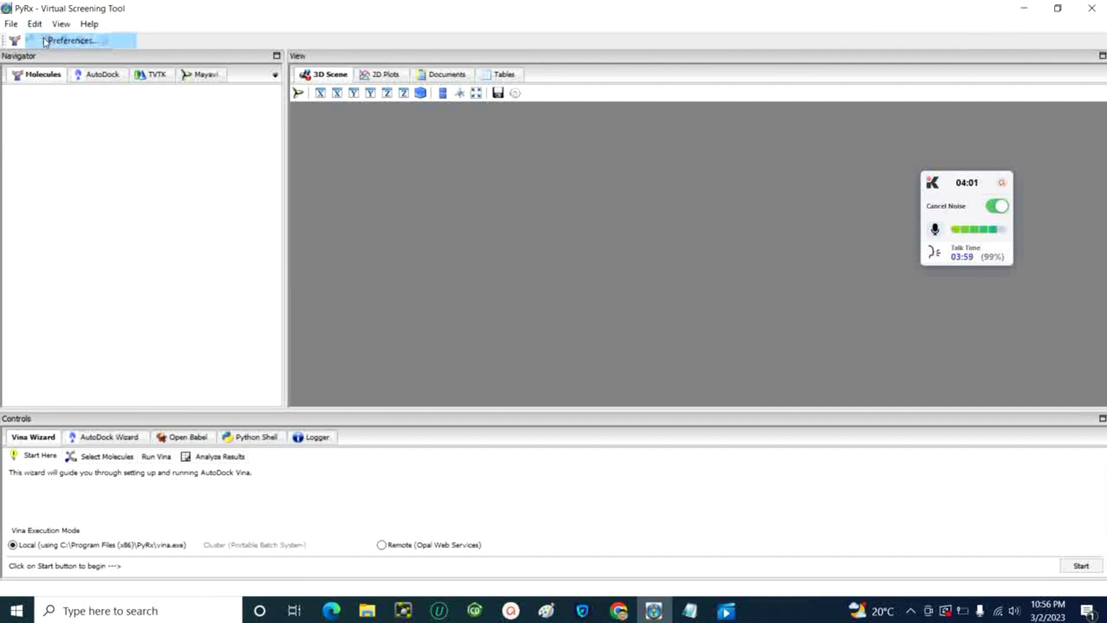
pyautogui.click(47, 40)
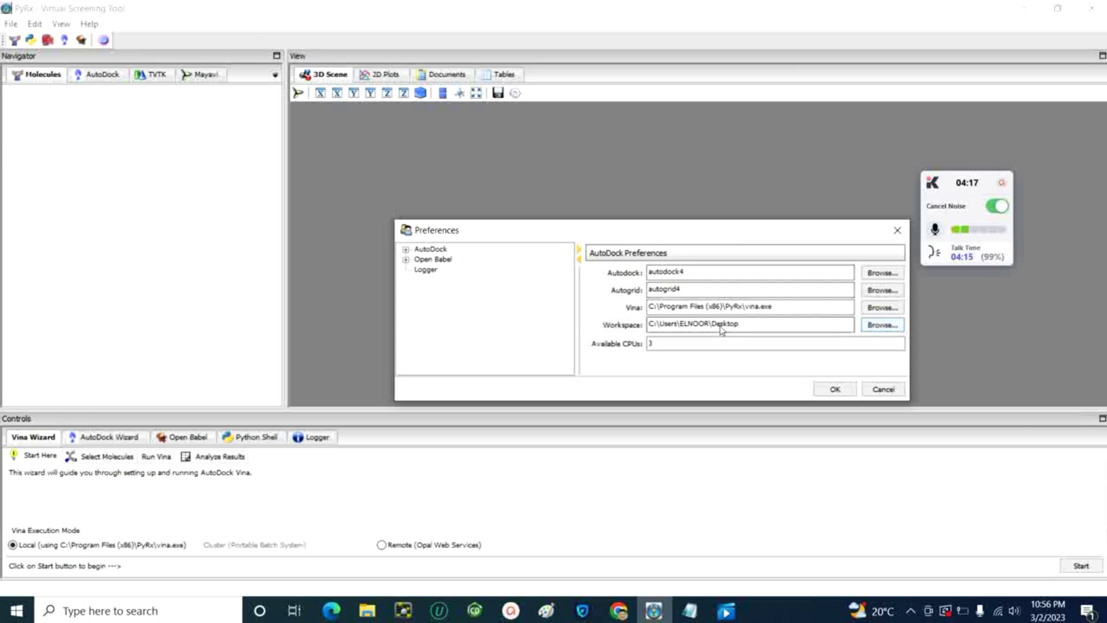
pyautogui.click(882, 325)
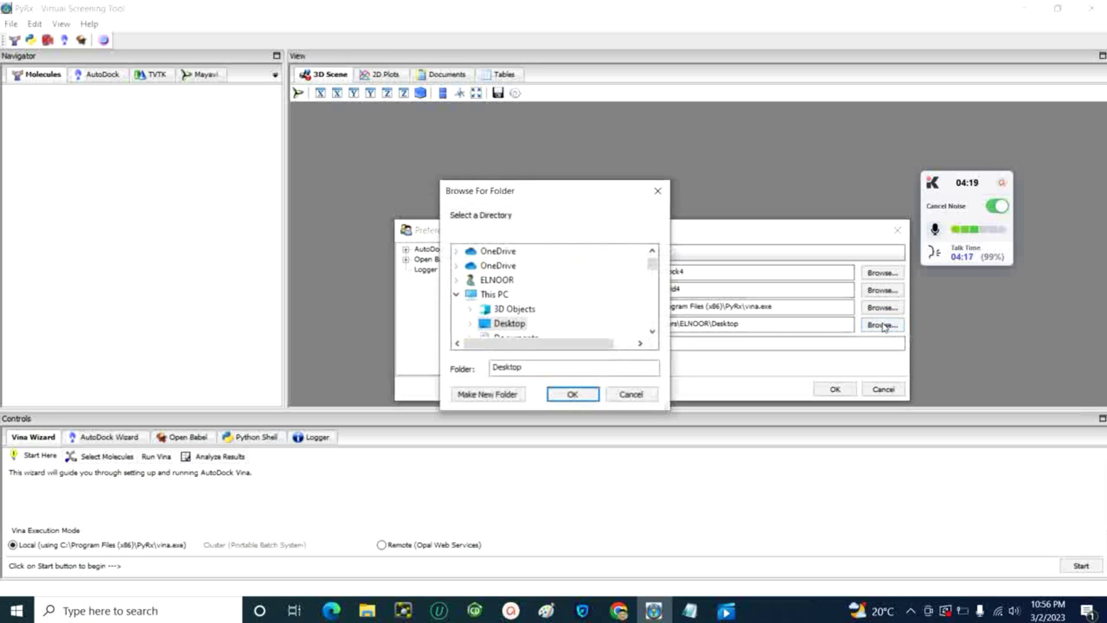
pyautogui.click(656, 191)
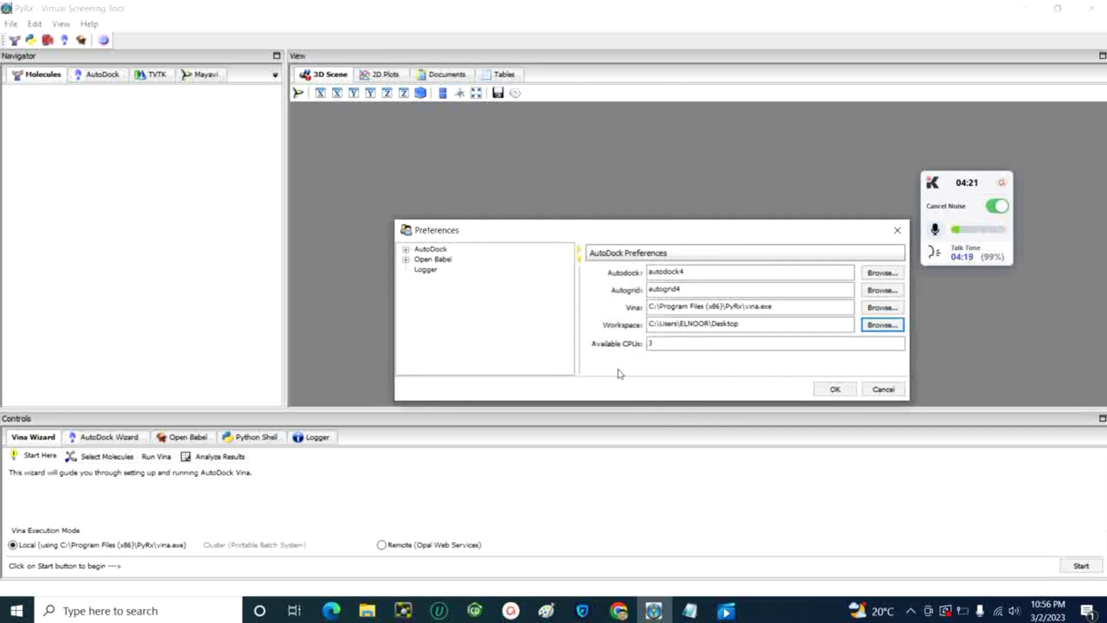
pyautogui.click(882, 324)
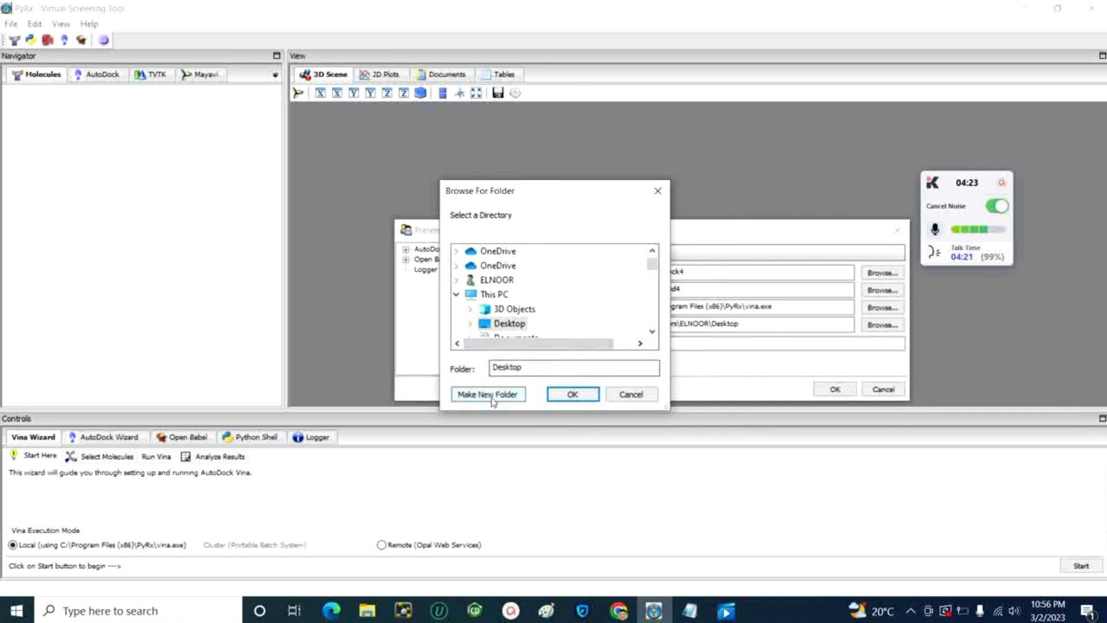
pyautogui.click(492, 394)
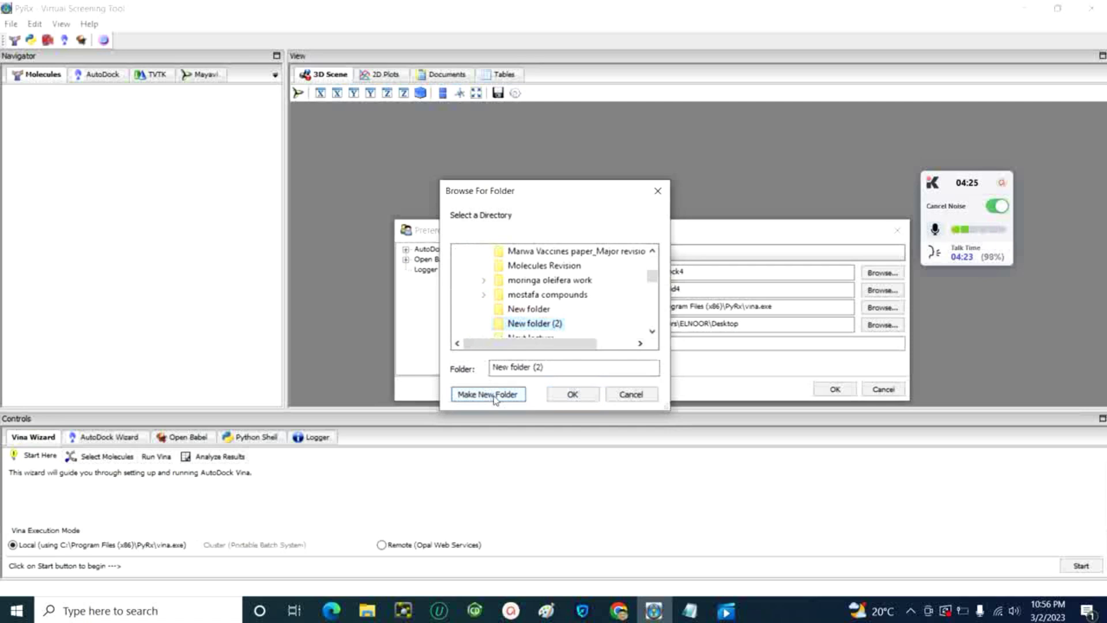
pyautogui.moveTo(653, 276); pyautogui.dragTo(657, 257)
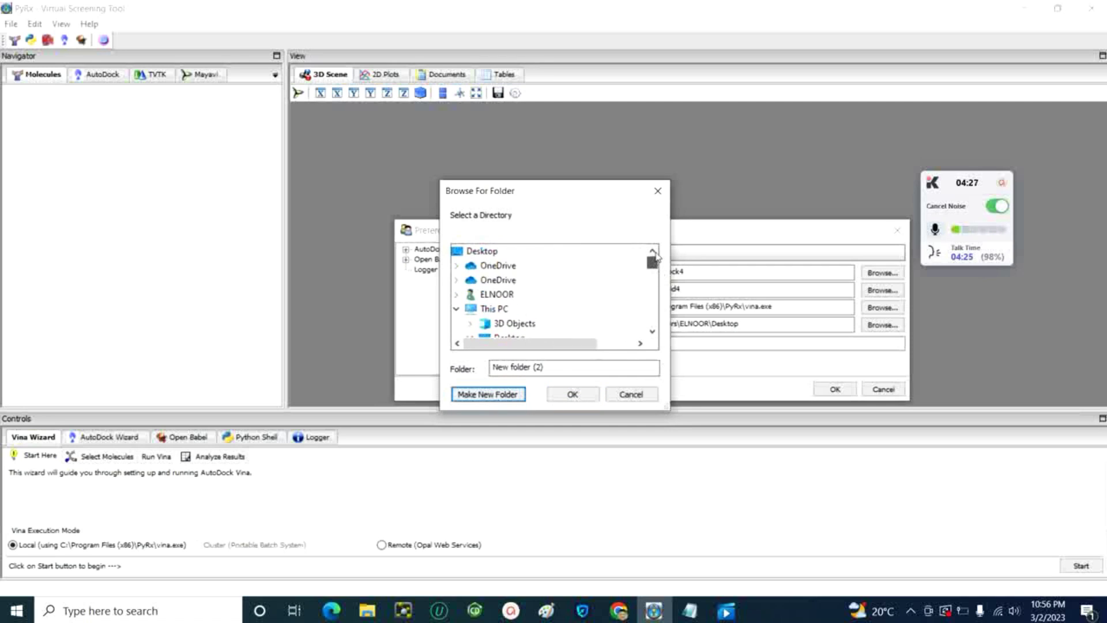
pyautogui.scroll(-1, 656, 257)
pyautogui.scroll(-10, 651, 338)
pyautogui.scroll(-2, 651, 333)
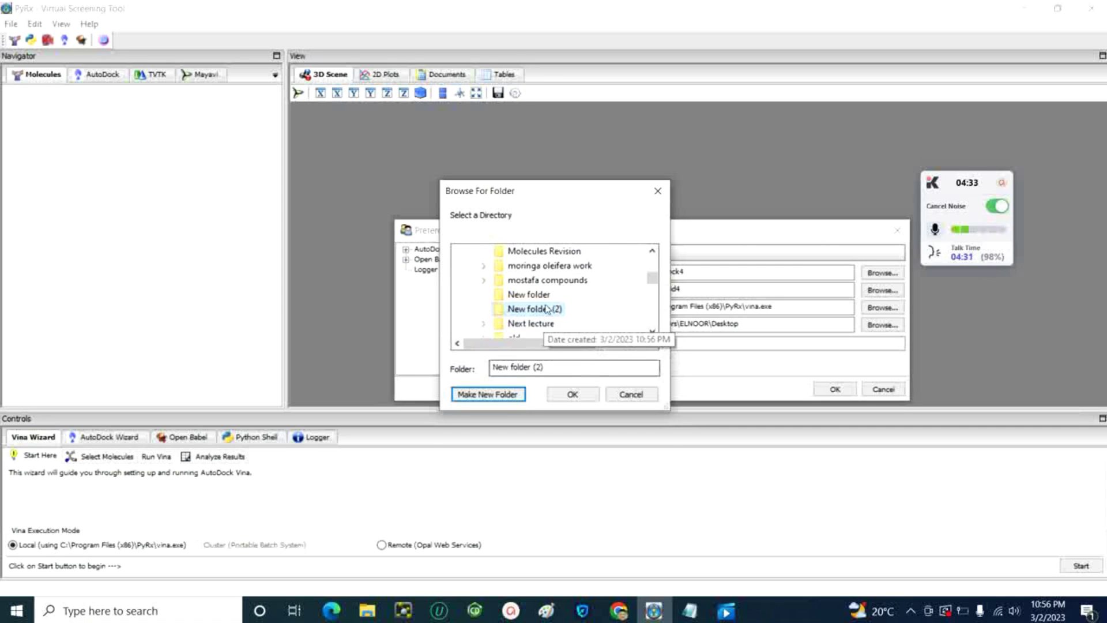
# Try the folder name Gyrase_new and make another new folder inside New folder (2)
pyautogui.moveTo(545, 368); pyautogui.dragTo(488, 374)
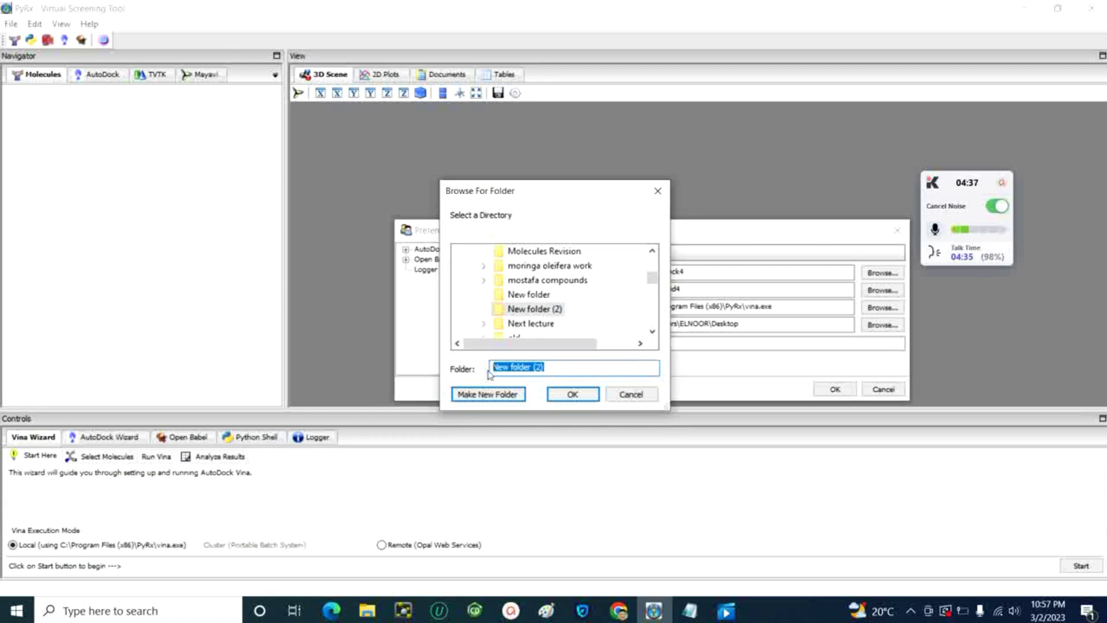
pyautogui.write('Gyrase_new')
pyautogui.click(492, 400)
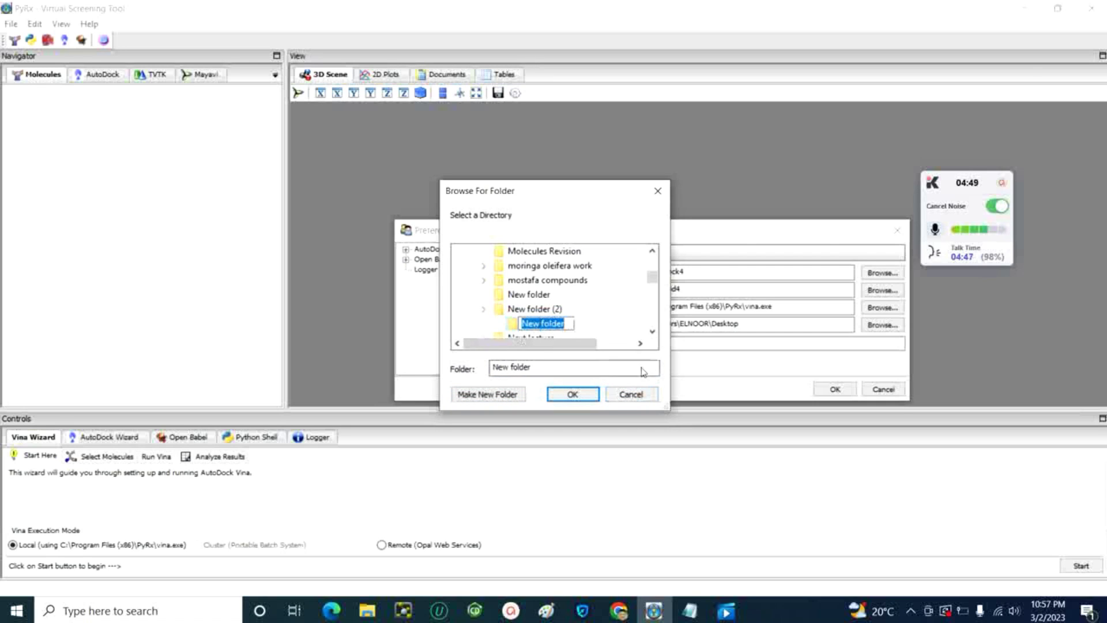
# Try to name the nested folder Gyrase_new, accept it as the workspace directory and save the preferences
pyautogui.doubleClick(590, 367)
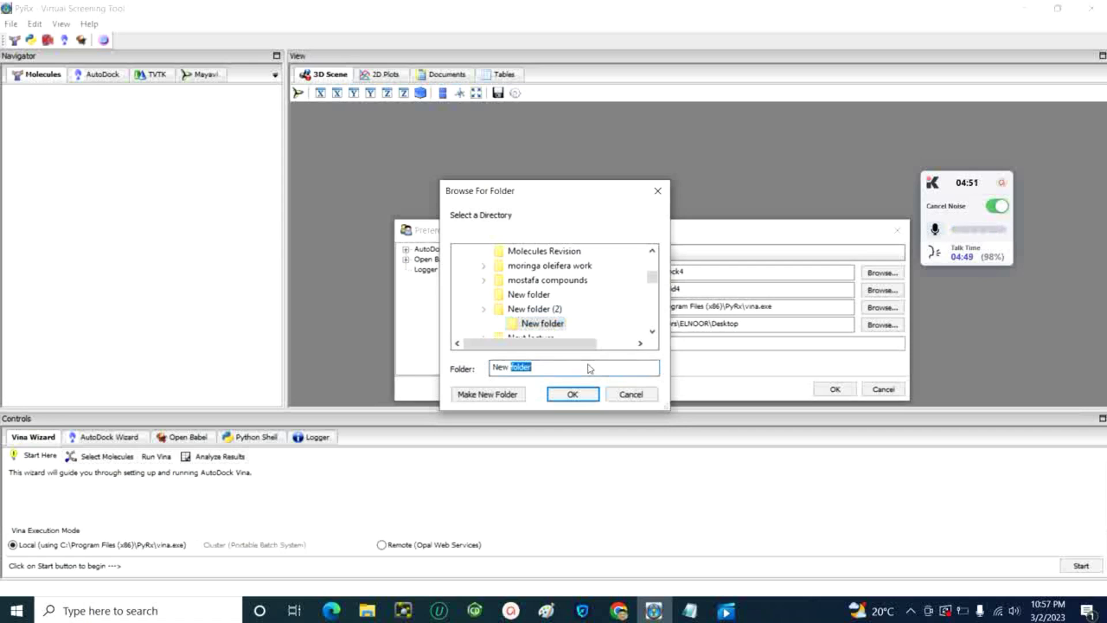
pyautogui.press('BackSpace')
pyautogui.press('BackSpace')
pyautogui.press('BackSpace')
pyautogui.press('BackSpace')
pyautogui.press('BackSpace')
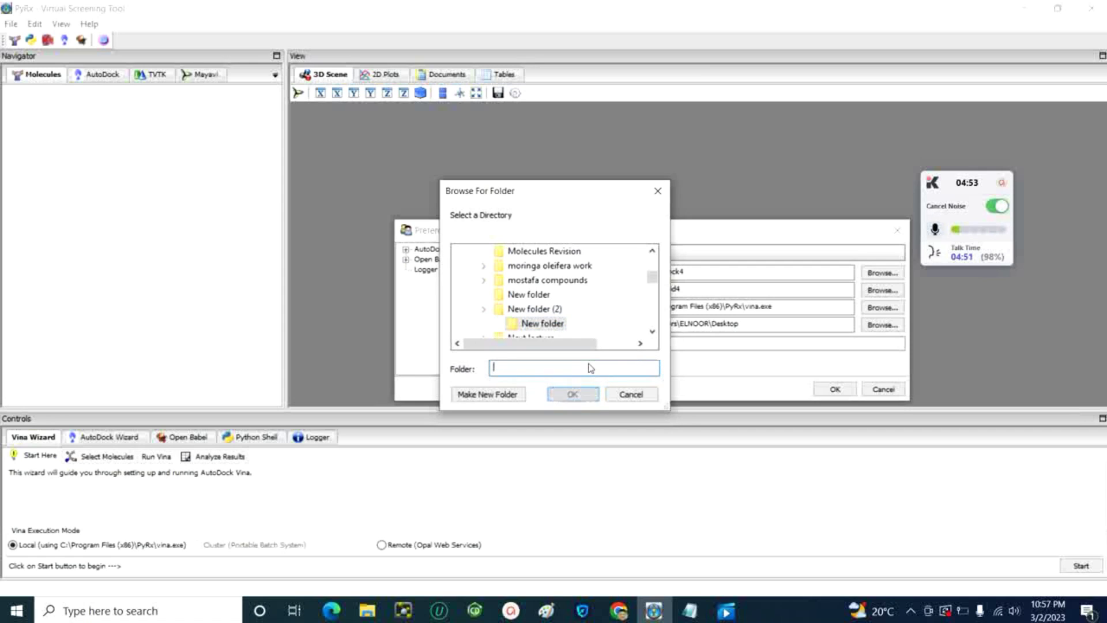
pyautogui.write('Gyrase')
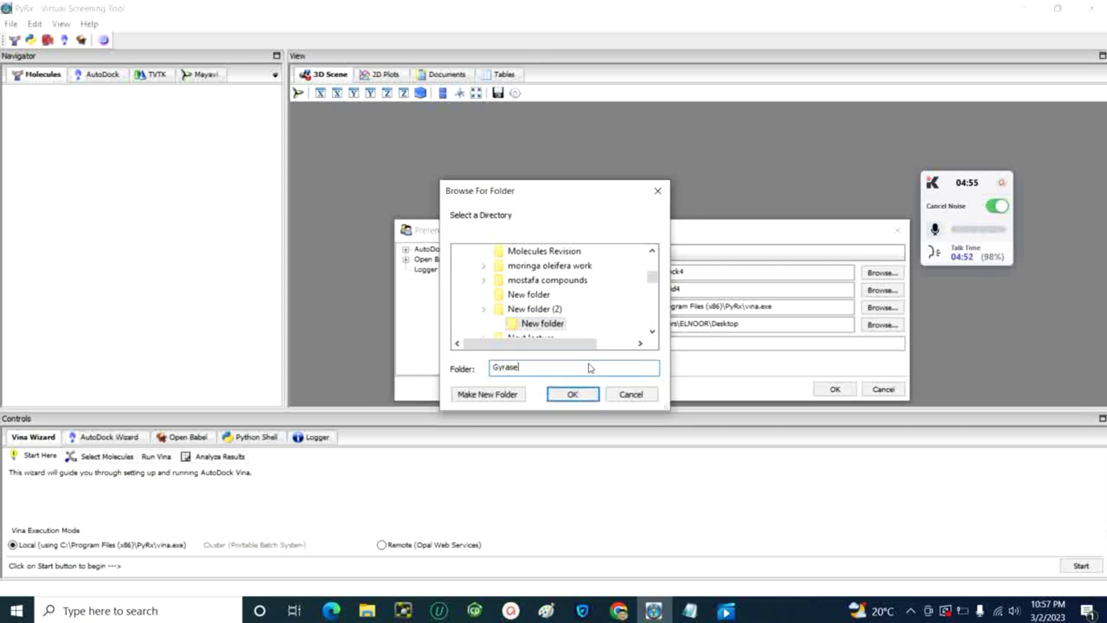
pyautogui.write(' _new')
pyautogui.click(582, 395)
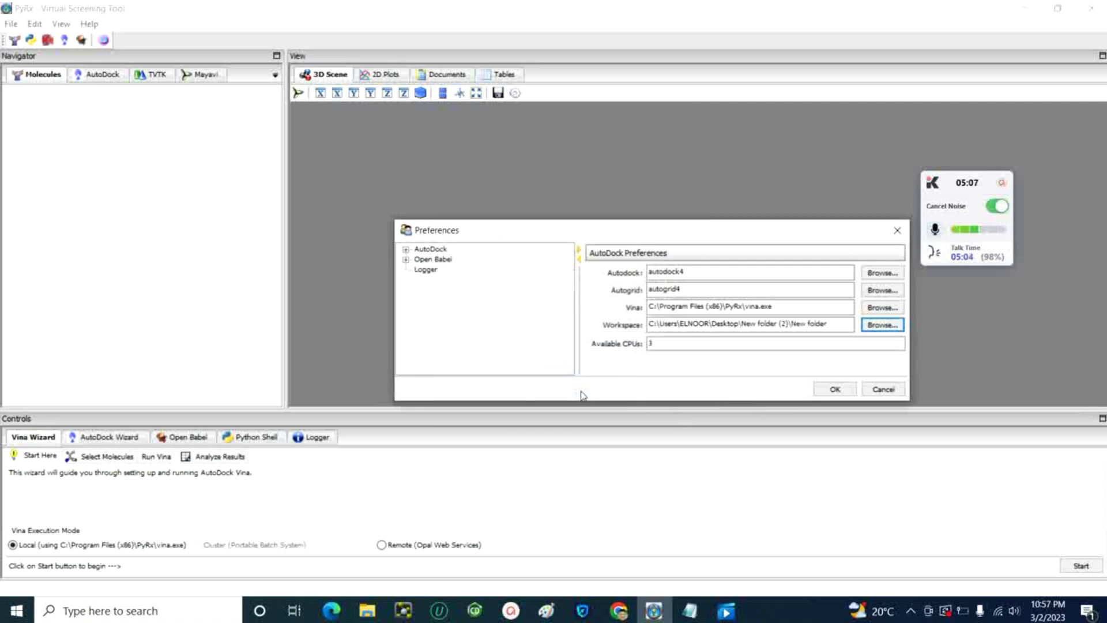
pyautogui.click(835, 390)
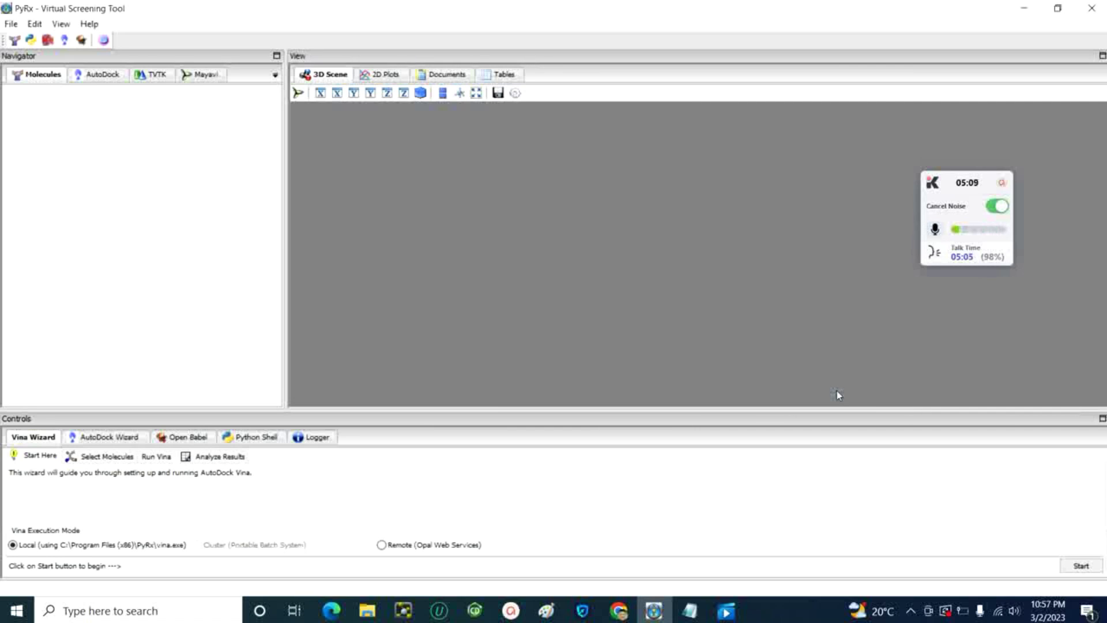
# Minimize the PyRx window to reveal the desktop
pyautogui.click(1023, 8)
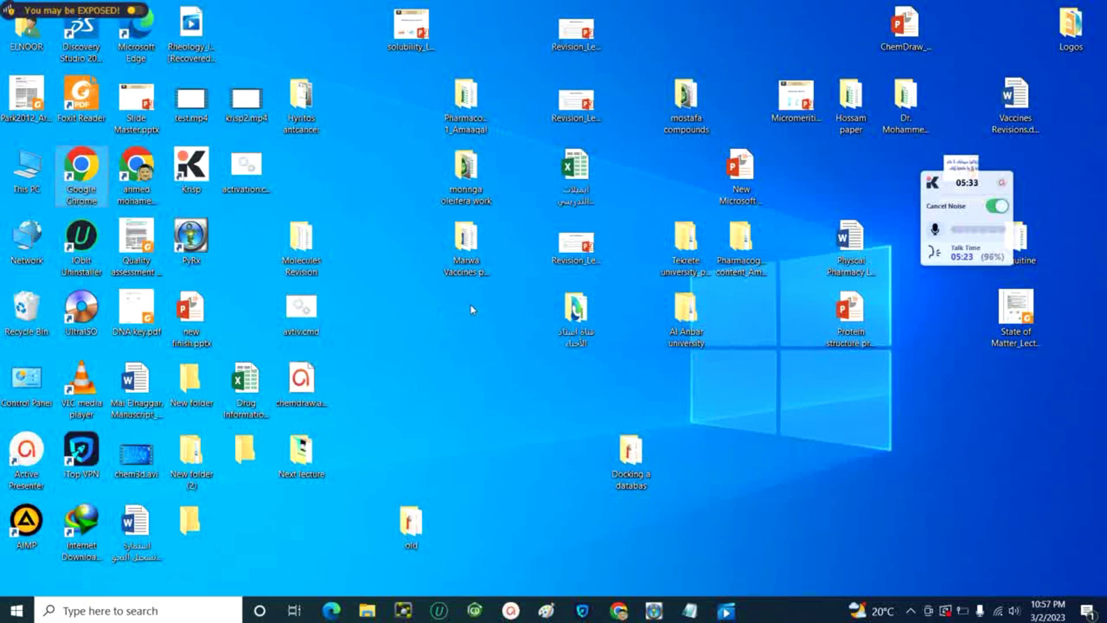
pyautogui.click(686, 317)
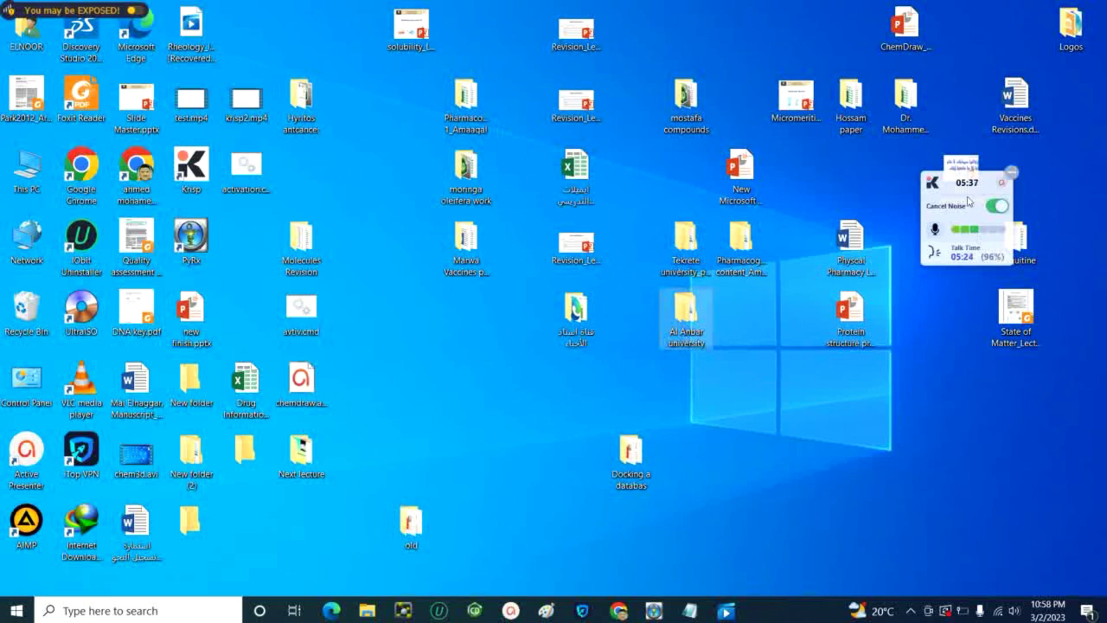
# Inspect the contents of the Desktop's New folder (2) and its nested New folder in File Explorer
pyautogui.moveTo(970, 191); pyautogui.dragTo(973, 326)
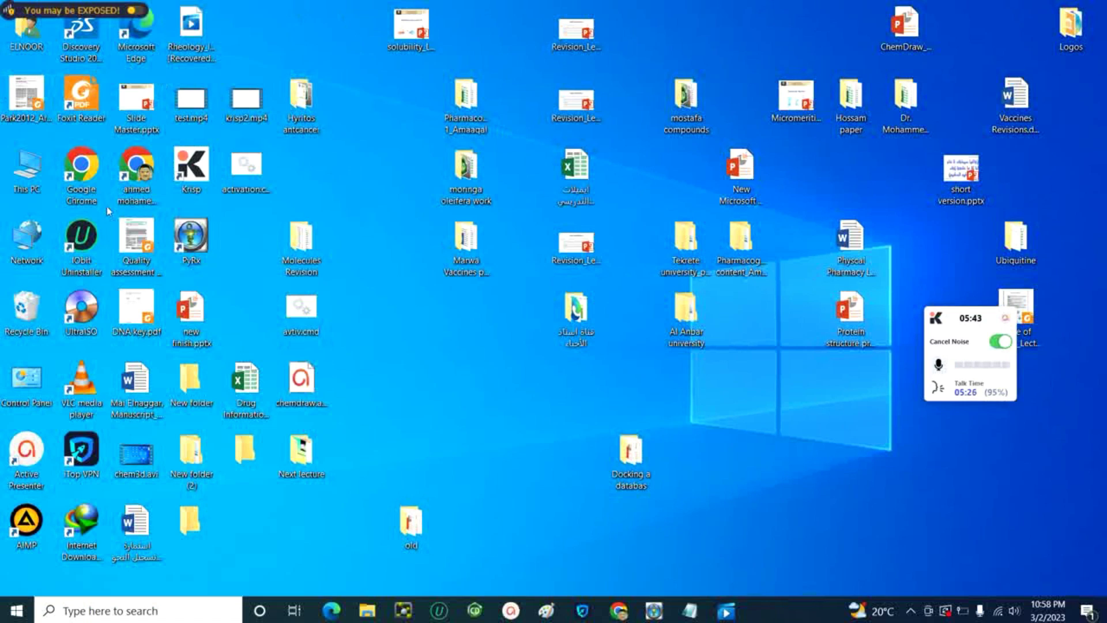
pyautogui.doubleClick(191, 461)
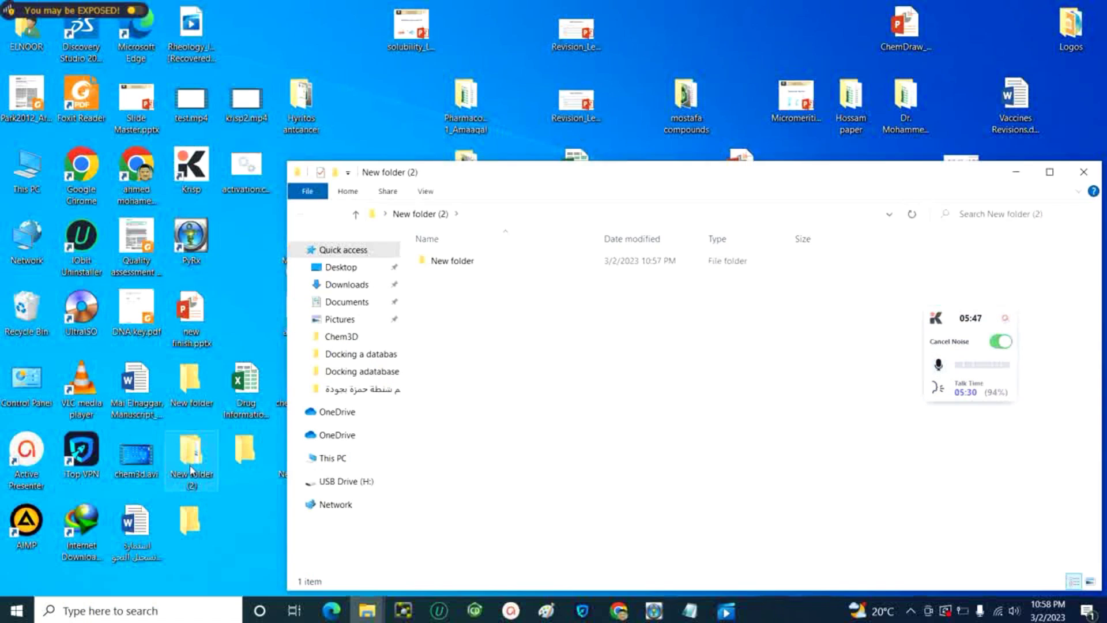
pyautogui.doubleClick(506, 262)
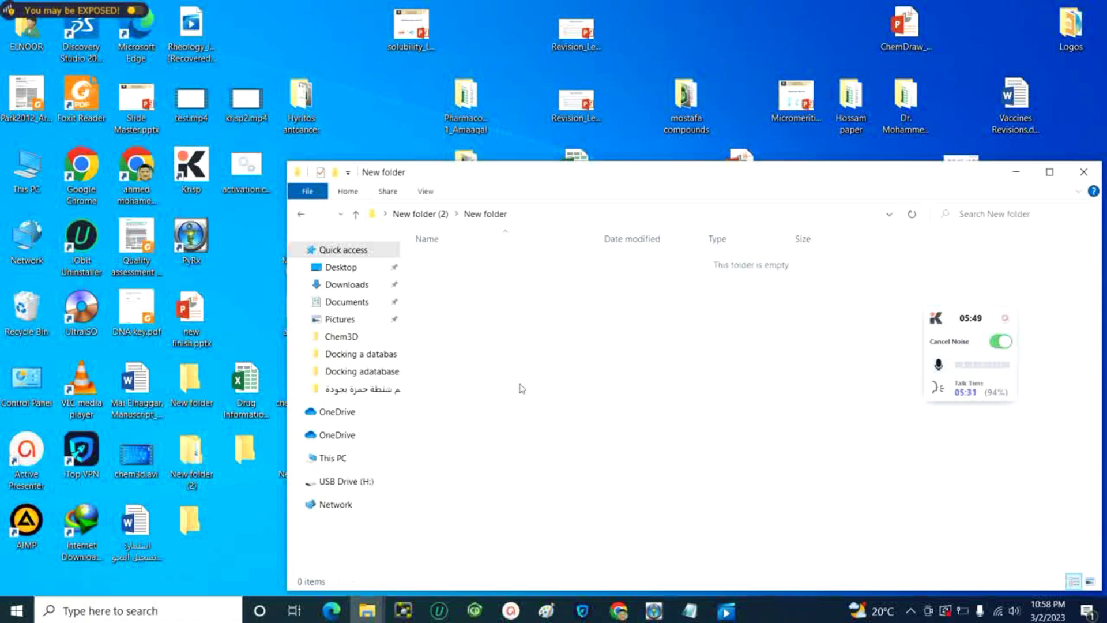
pyautogui.click(300, 216)
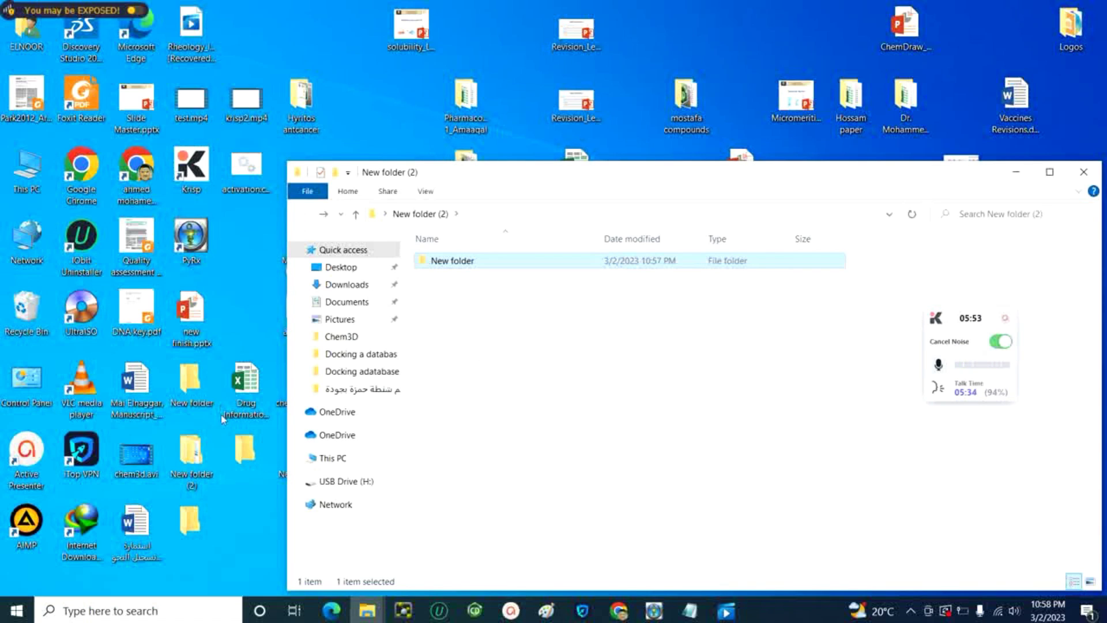
pyautogui.click(1083, 172)
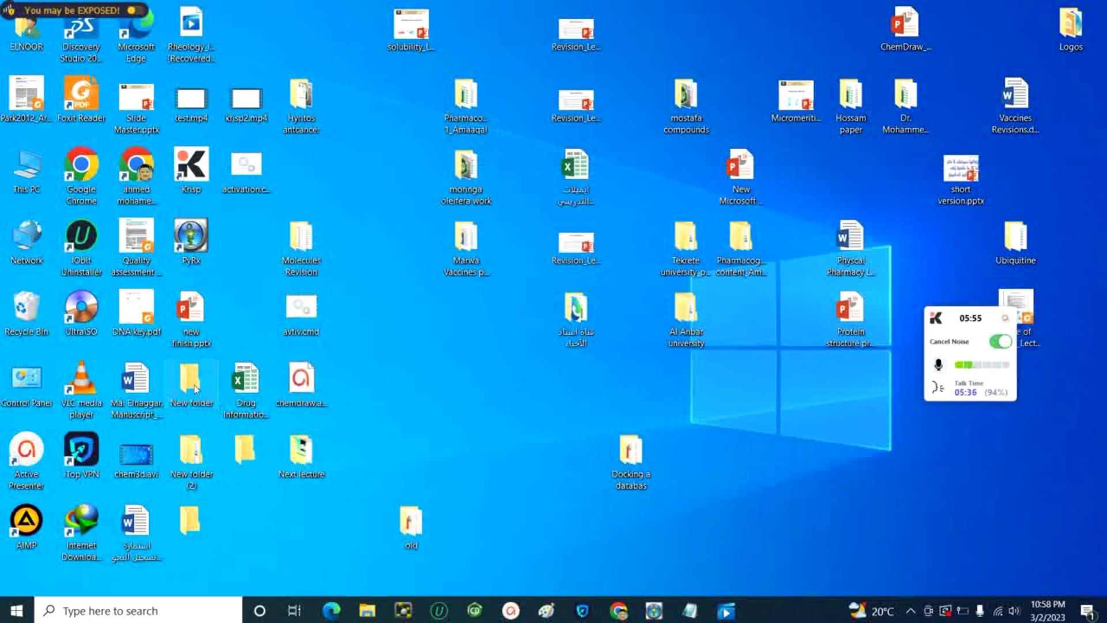
pyautogui.doubleClick(192, 382)
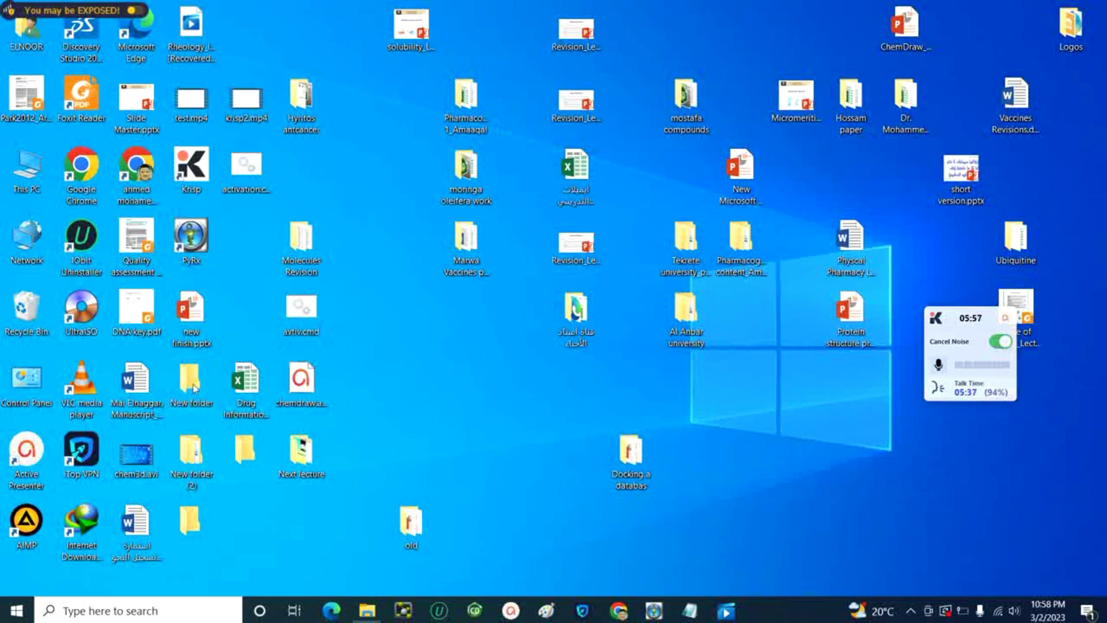
pyautogui.click(800, 17)
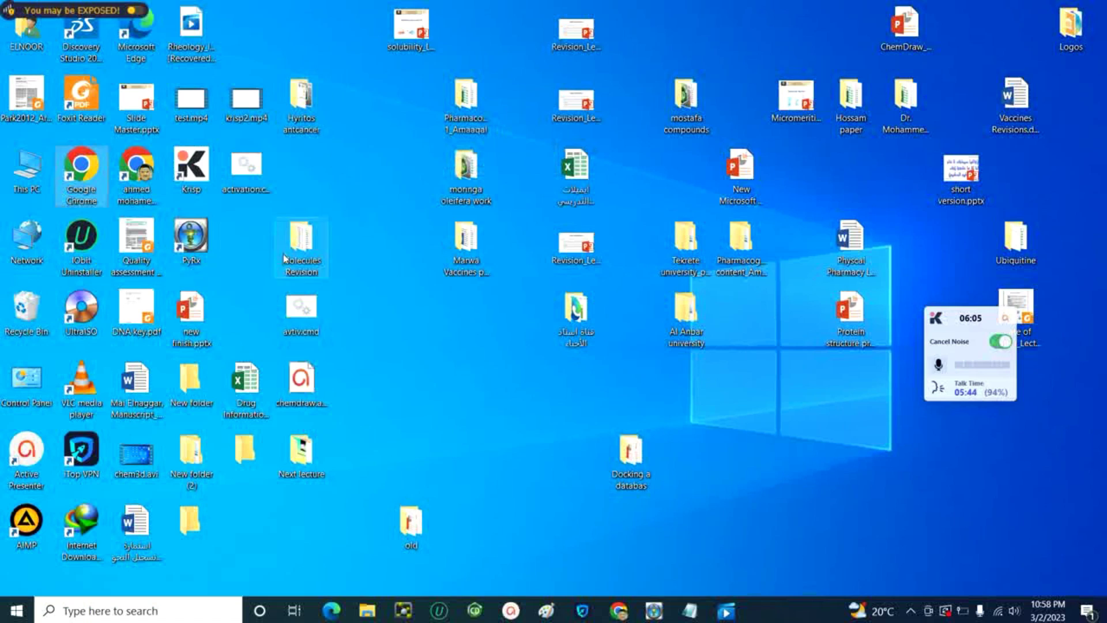
# Switch to PyRx, reopen the AutoDock preferences and browse for the workspace directory nested inside New folder (2)
pyautogui.click(654, 610)
pyautogui.click(11, 23)
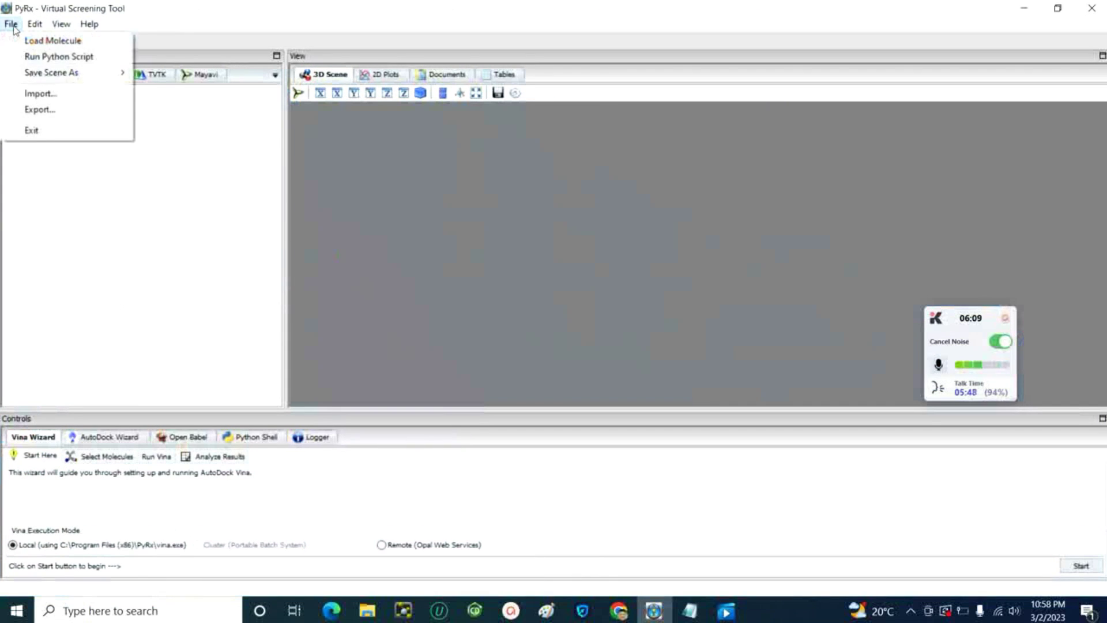
pyautogui.moveTo(35, 24)
pyautogui.click(47, 42)
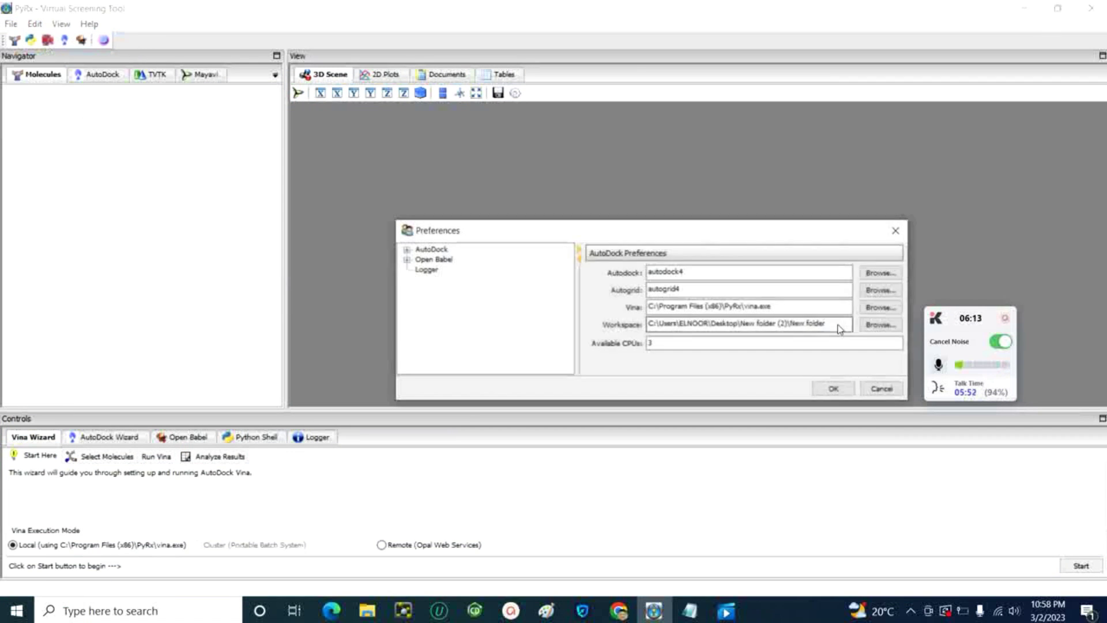
pyautogui.click(877, 326)
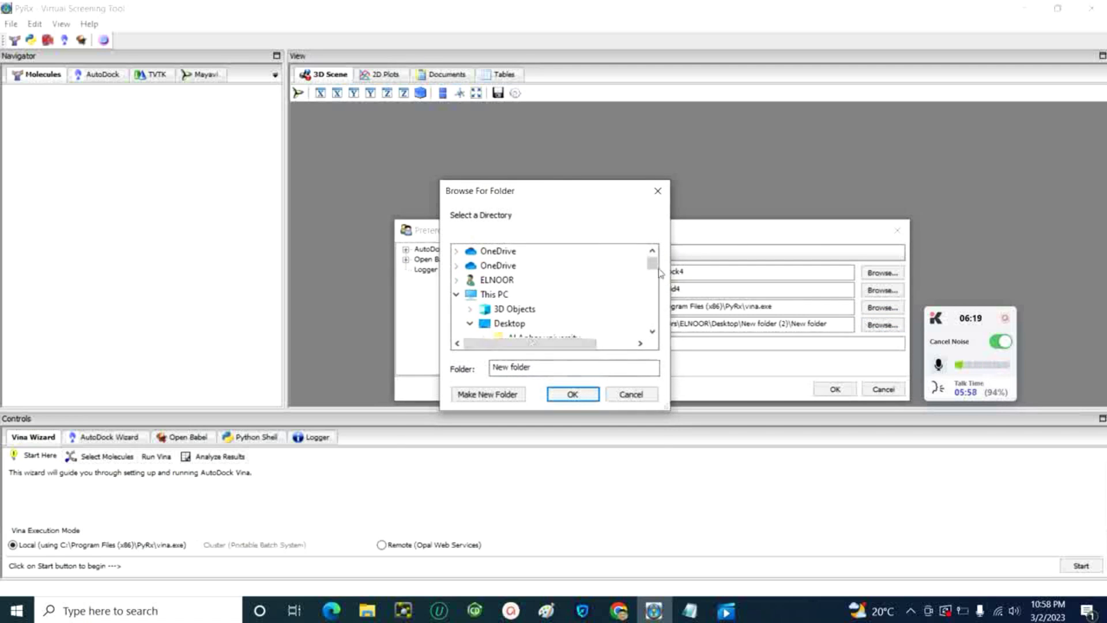
pyautogui.moveTo(654, 267); pyautogui.dragTo(655, 280)
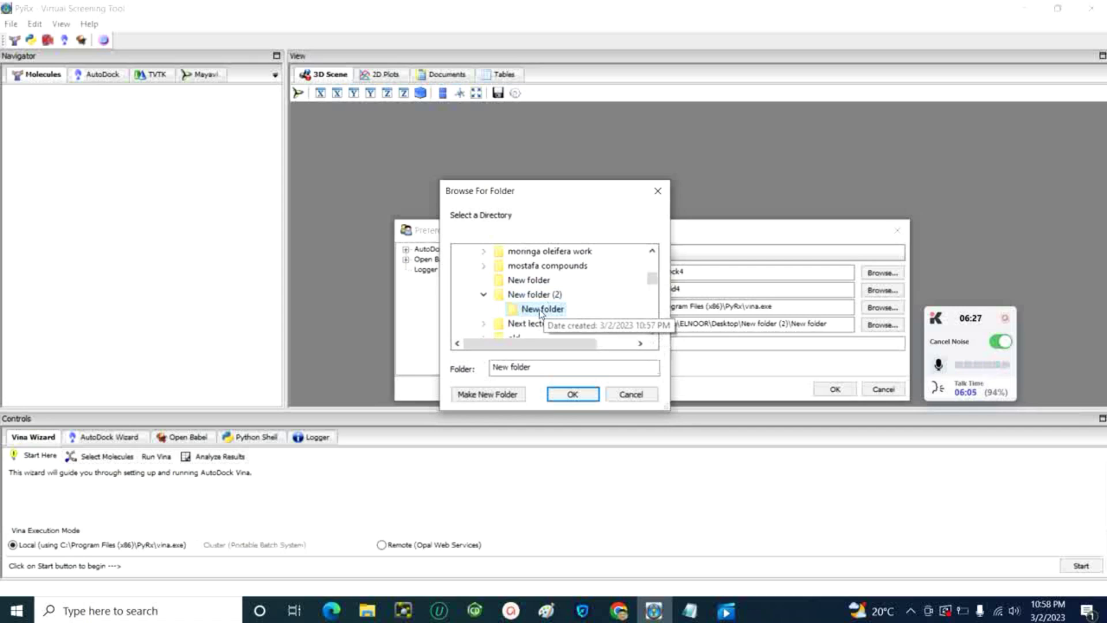
pyautogui.scroll(-2, 540, 312)
pyautogui.scroll(2, 541, 312)
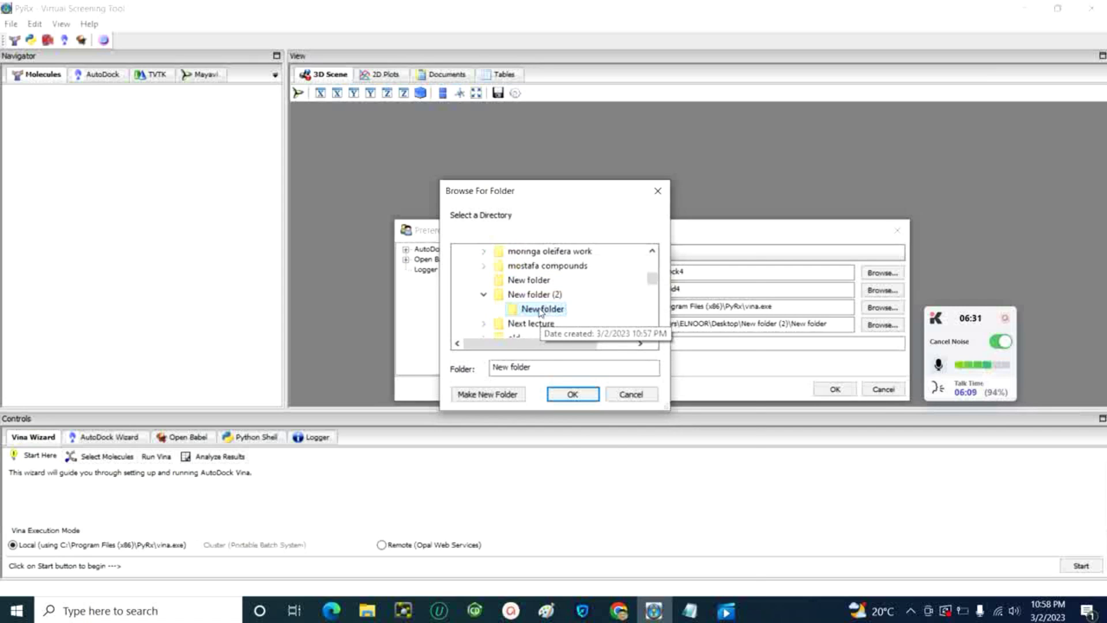
# Rename the nested folder gyrase, accept it as the workspace directory and save the preferences
pyautogui.rightClick(540, 311)
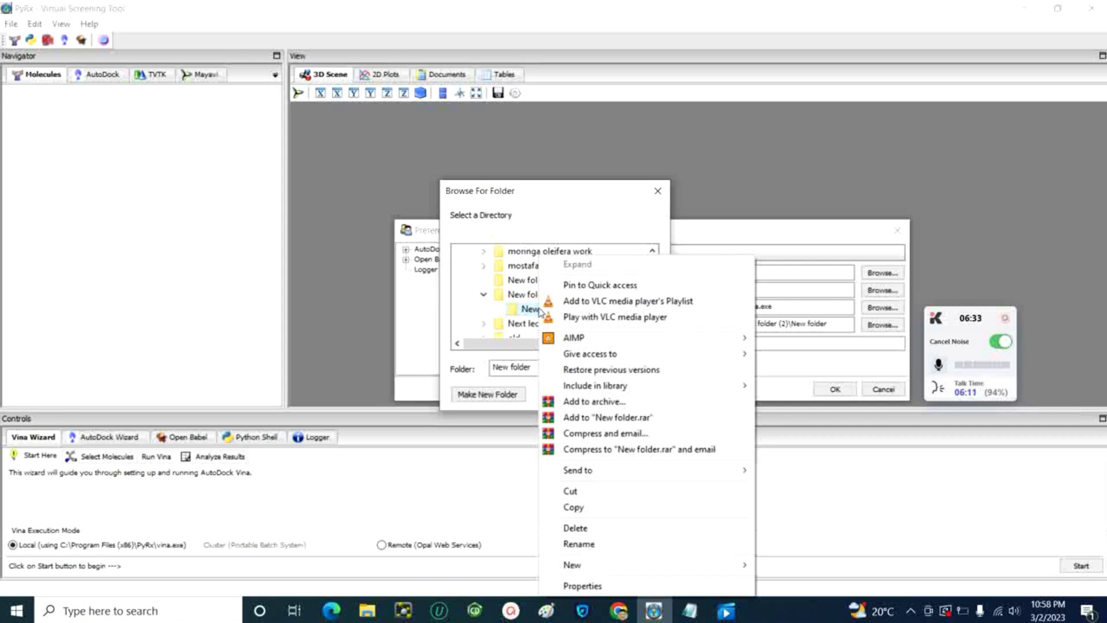
pyautogui.click(599, 543)
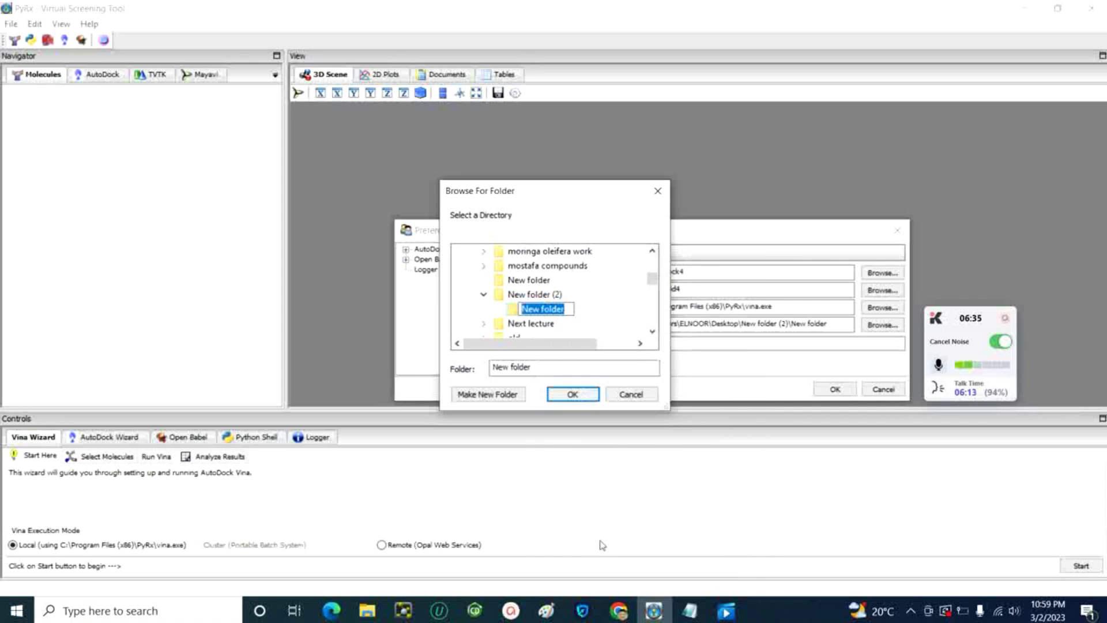
pyautogui.write('gyn')
pyautogui.write('ase')
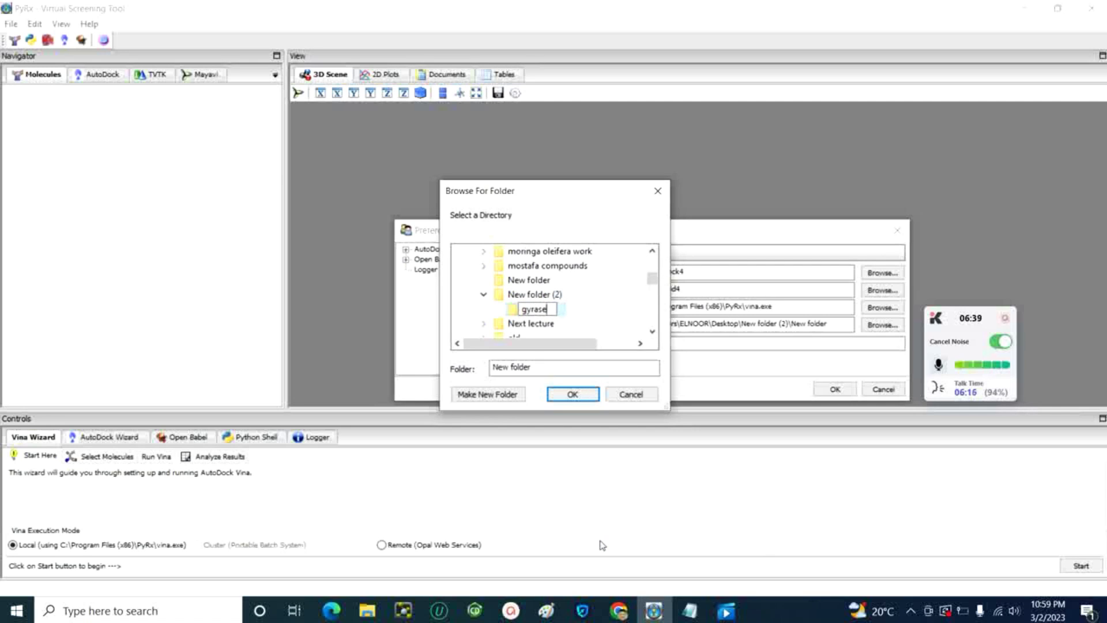
pyautogui.click(577, 398)
pyautogui.click(577, 399)
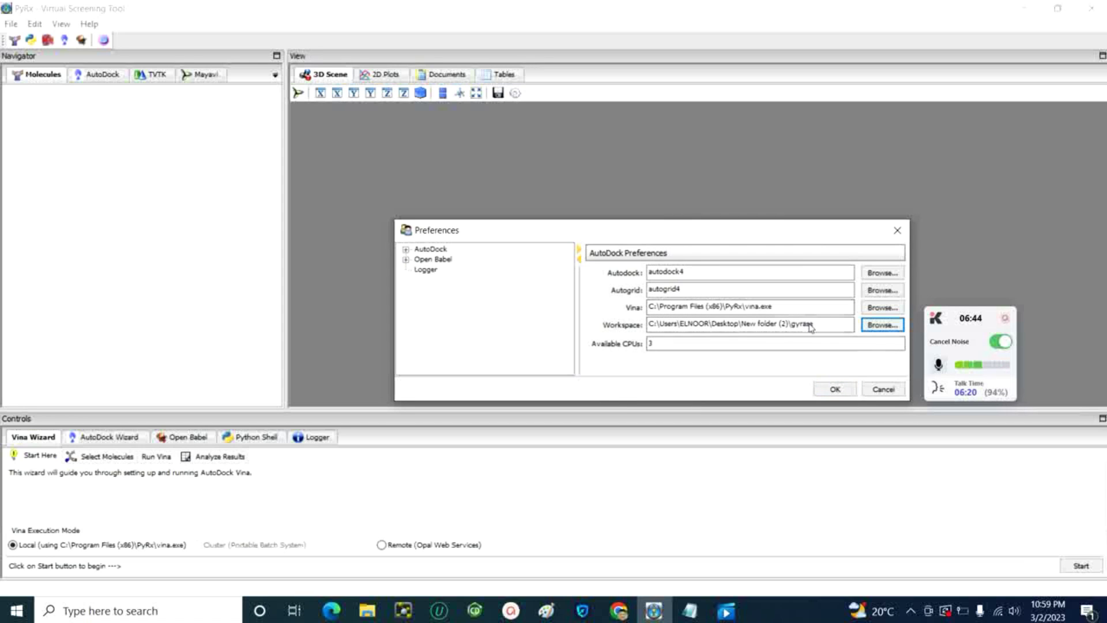
pyautogui.click(836, 389)
# Minimize PyRx and inspect the gyrase folder inside New folder (2) on the Desktop
pyautogui.click(1018, 11)
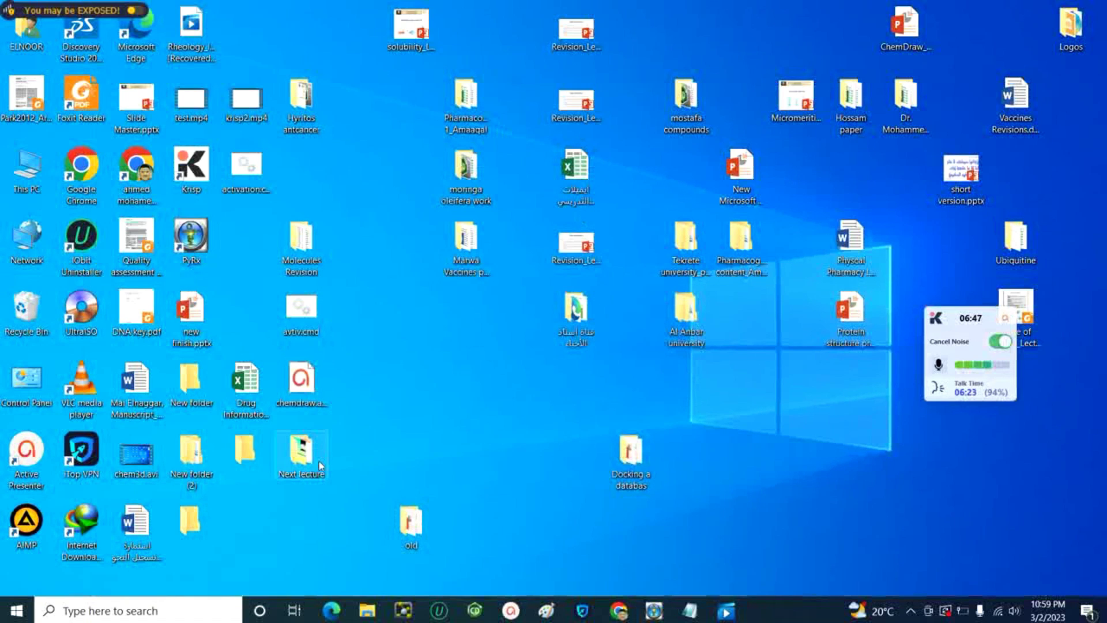
pyautogui.doubleClick(187, 461)
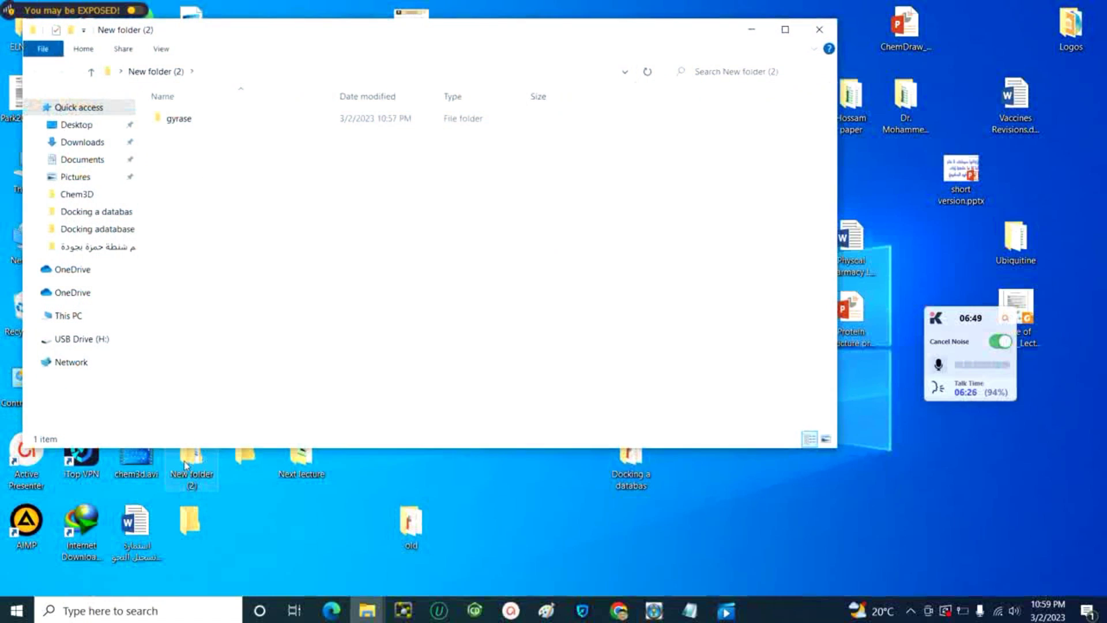
pyautogui.doubleClick(193, 118)
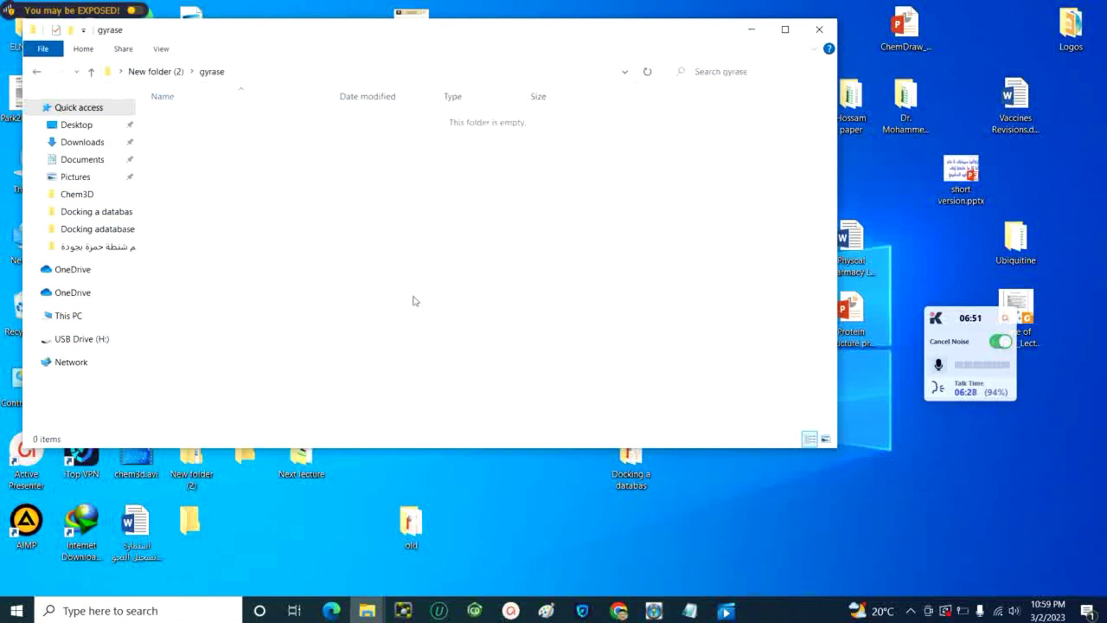
pyautogui.click(826, 38)
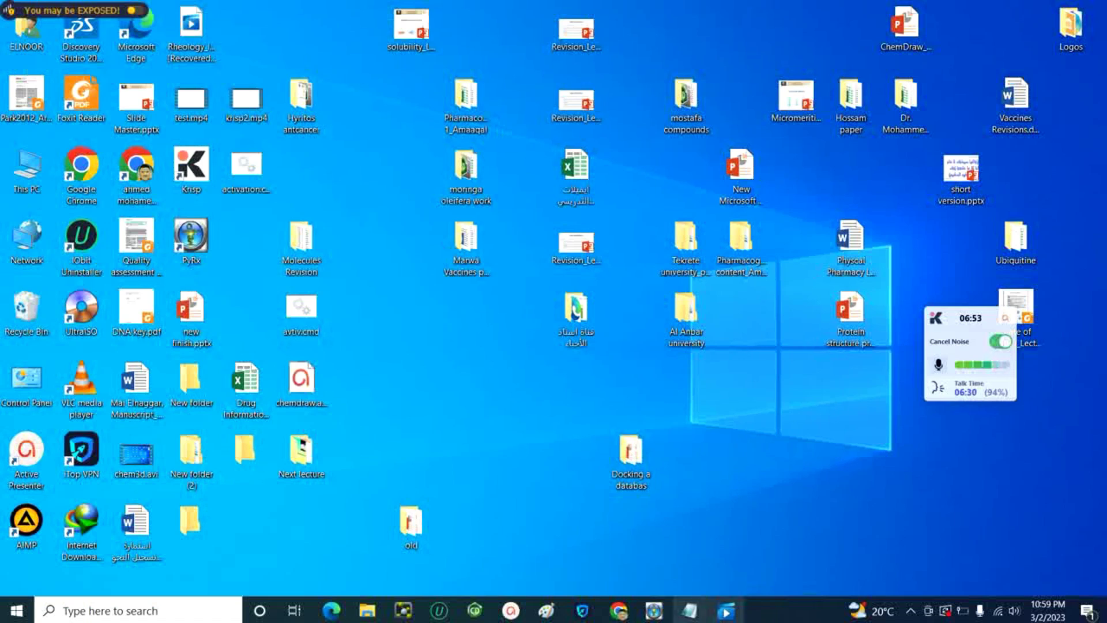
# Return to PyRx and check the workspace path in the AutoDock preferences, then accept them and minimize the window
pyautogui.click(653, 610)
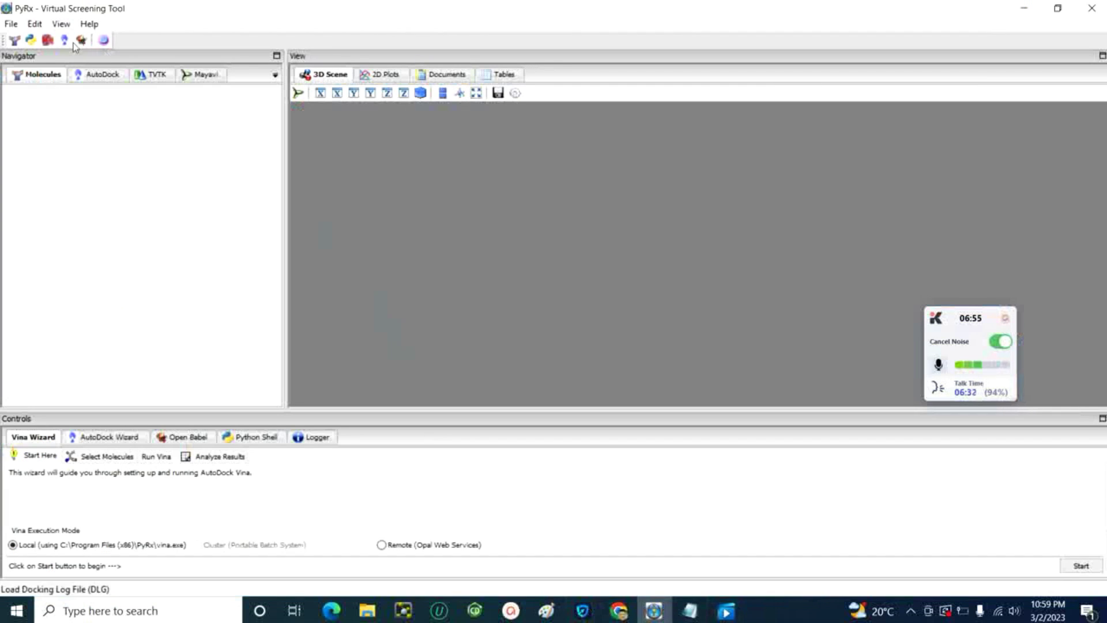
pyautogui.click(35, 24)
pyautogui.click(49, 41)
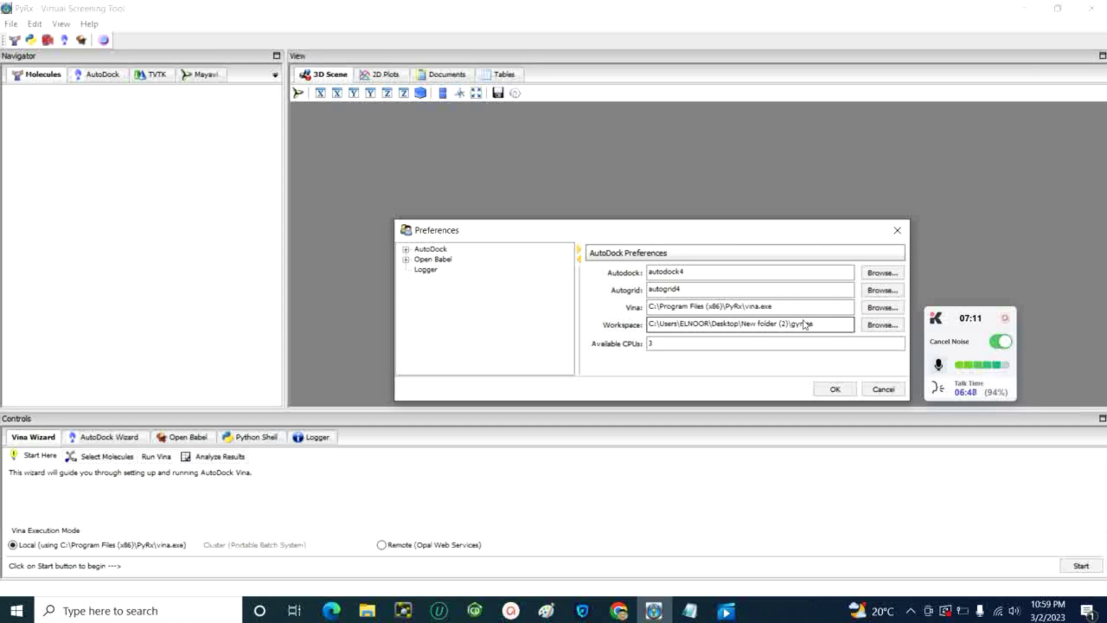
pyautogui.click(837, 389)
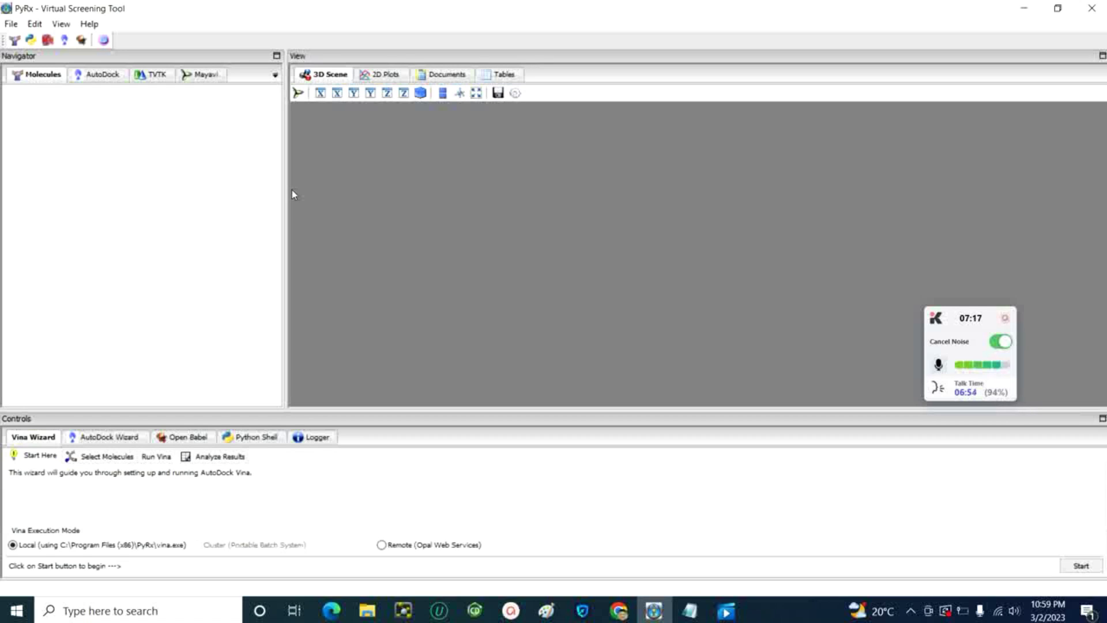
pyautogui.click(1022, 10)
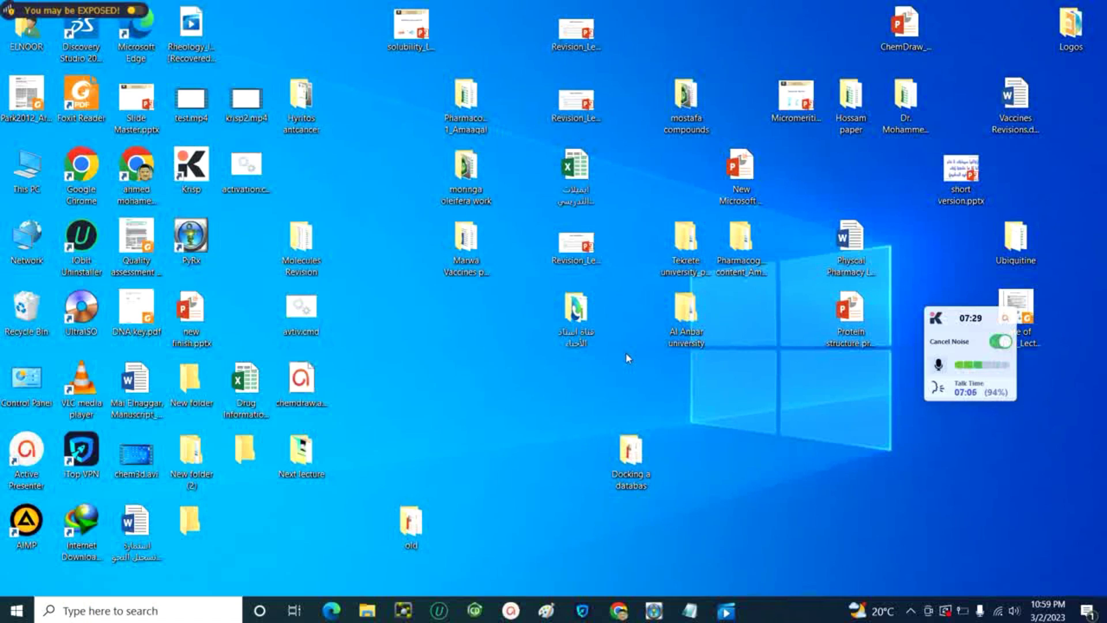
# Switch to Chrome and bring up the COCONUT natural products database
pyautogui.click(619, 611)
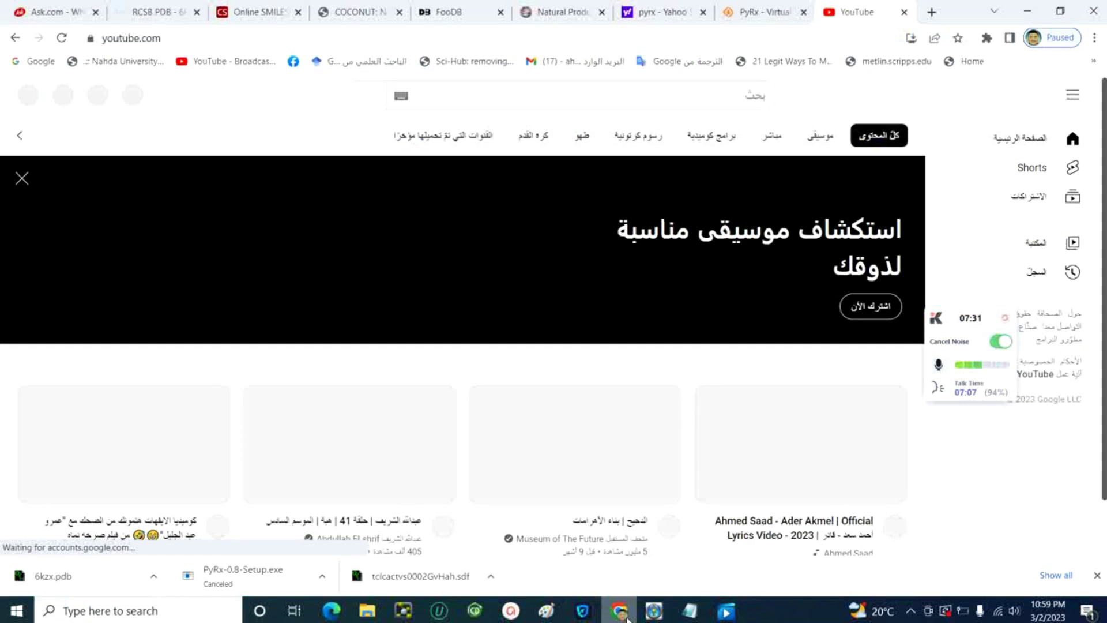
pyautogui.click(249, 10)
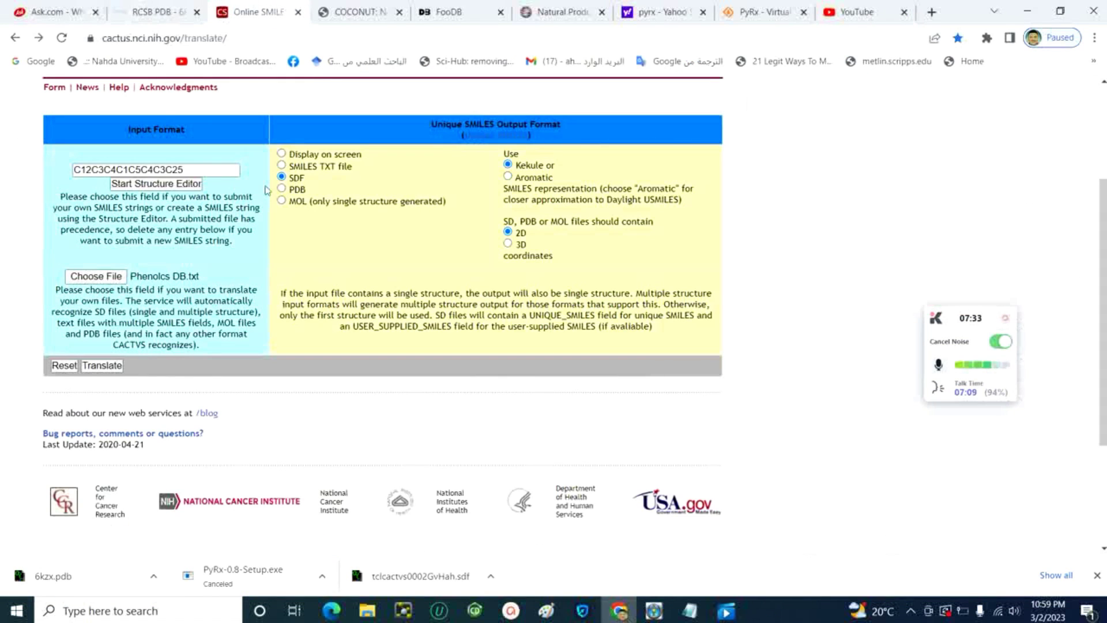
pyautogui.click(159, 8)
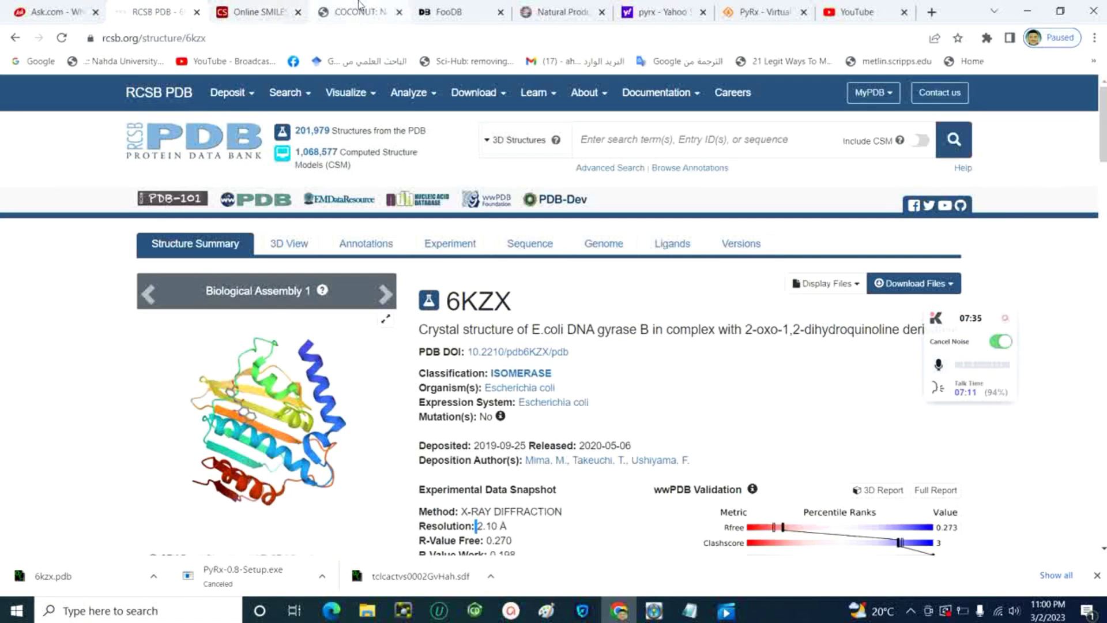
pyautogui.click(357, 9)
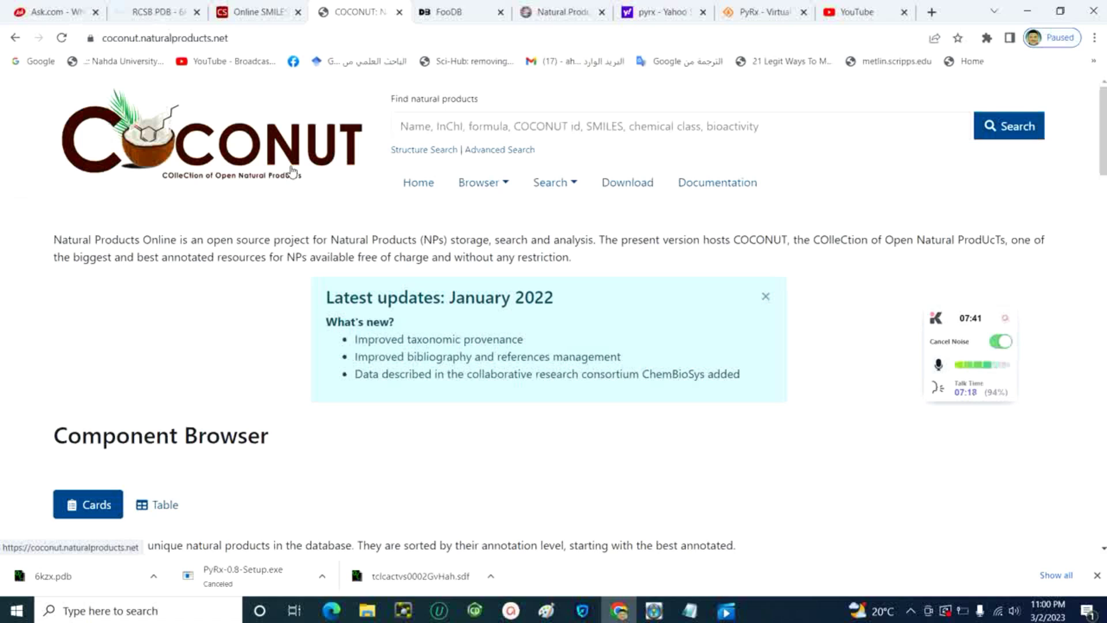
# Examine the natural product cards in COCONUT's component browser and open the site's data download page
pyautogui.scroll(-4, 264, 383)
pyautogui.scroll(-3, 264, 383)
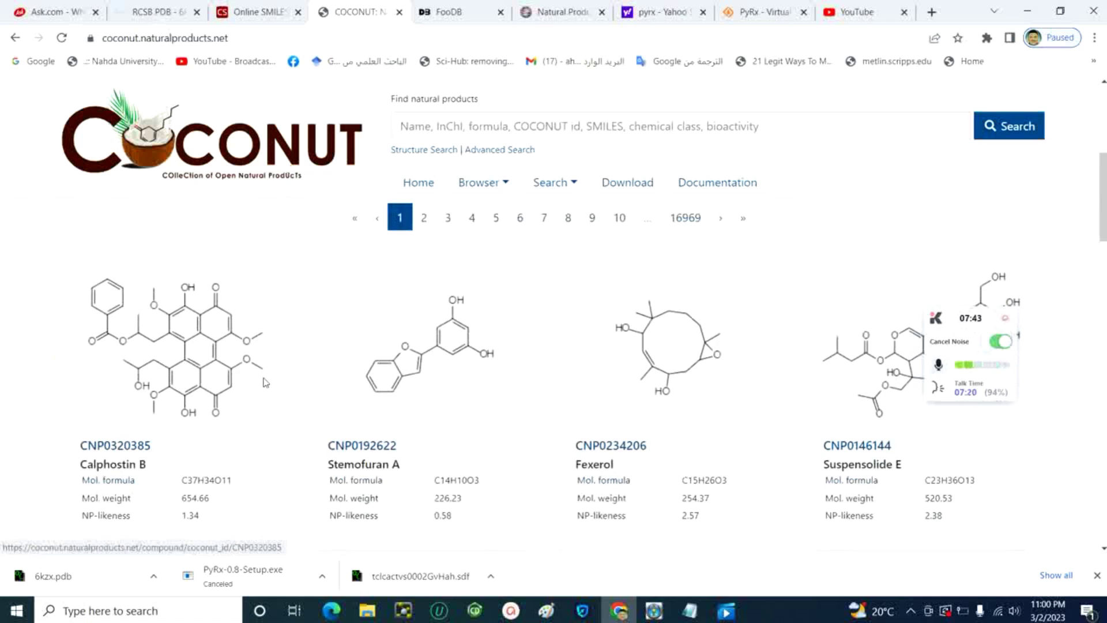
pyautogui.scroll(4, 265, 382)
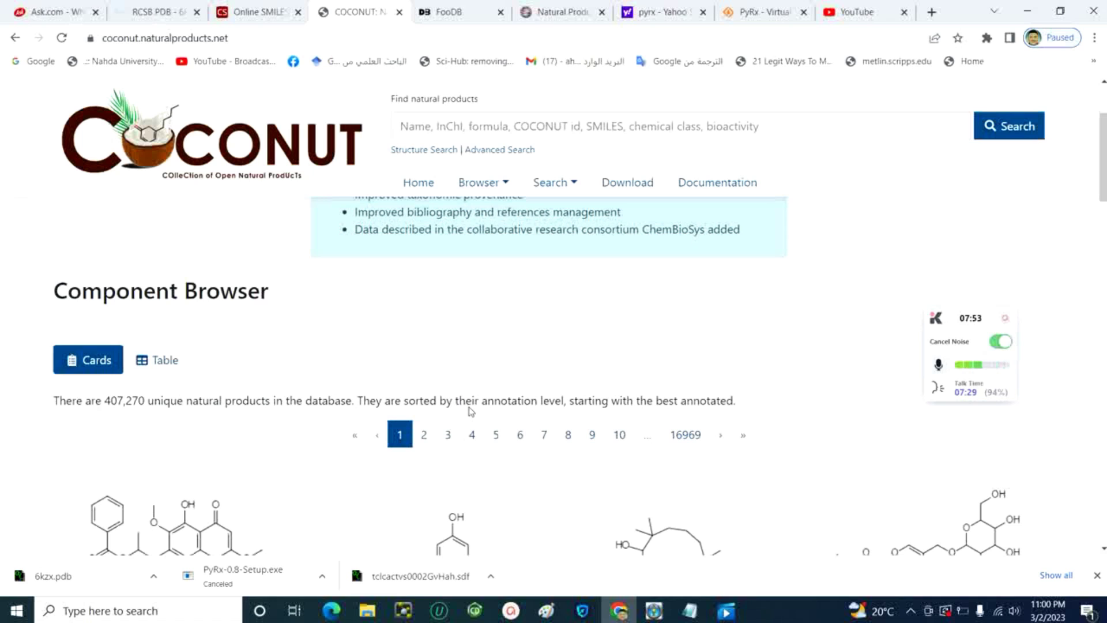
pyautogui.scroll(-3, 500, 336)
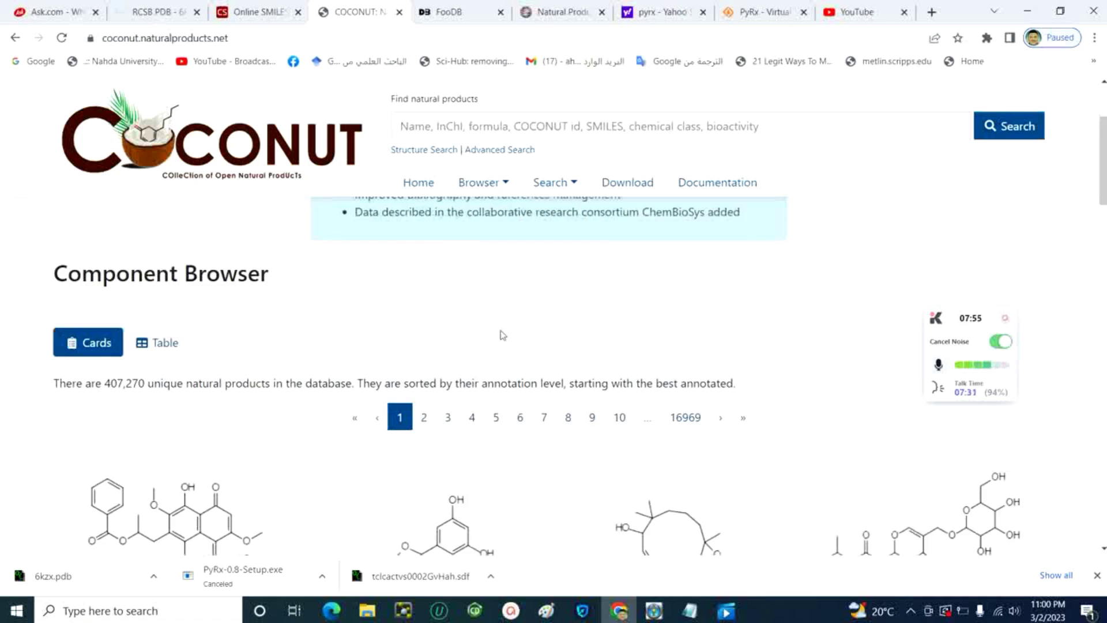
pyautogui.scroll(-5, 503, 334)
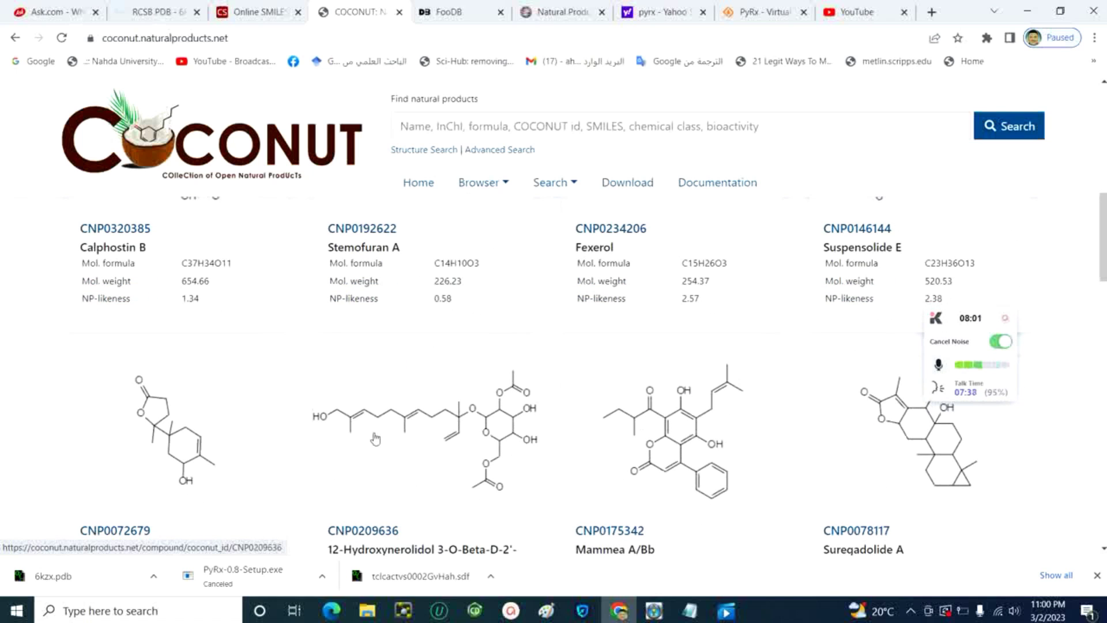
pyautogui.scroll(-12, 375, 439)
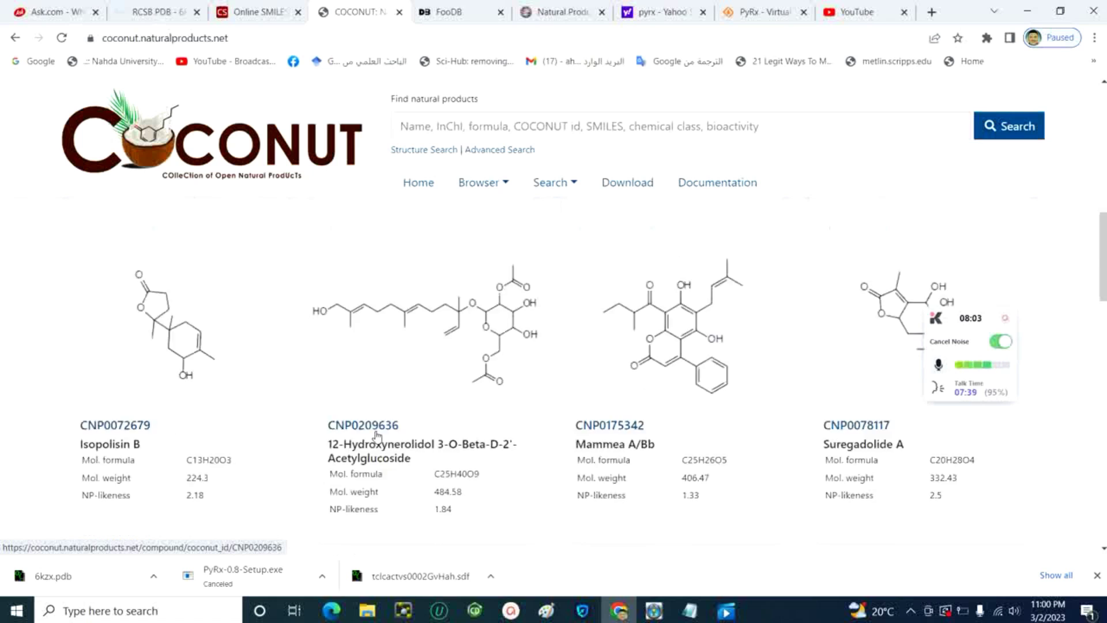
pyautogui.scroll(10, 378, 435)
pyautogui.scroll(3, 378, 435)
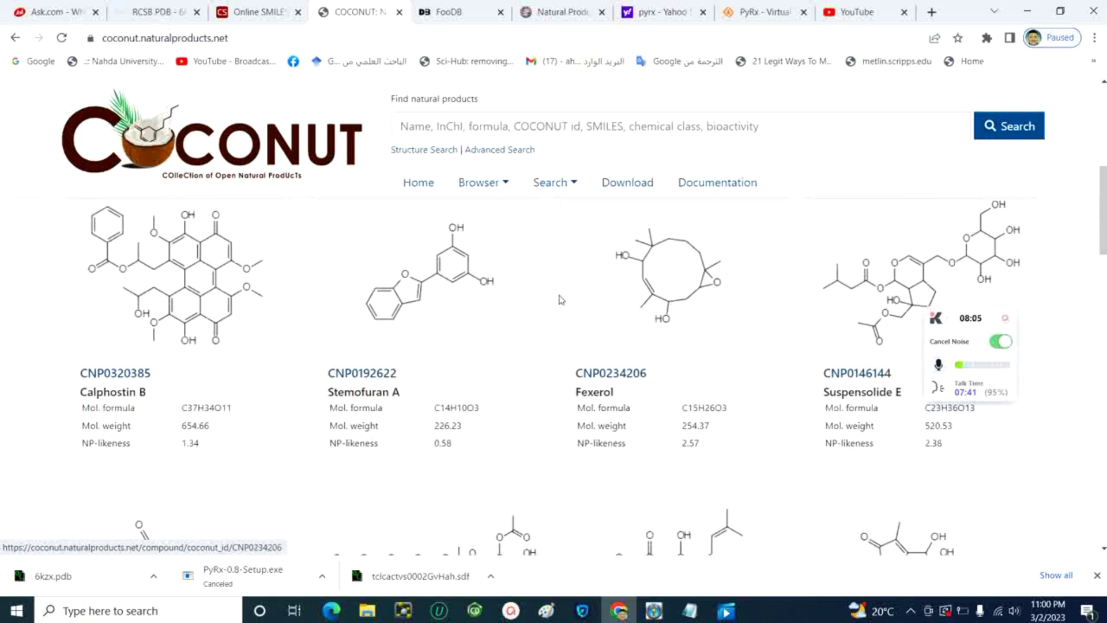
pyautogui.click(629, 183)
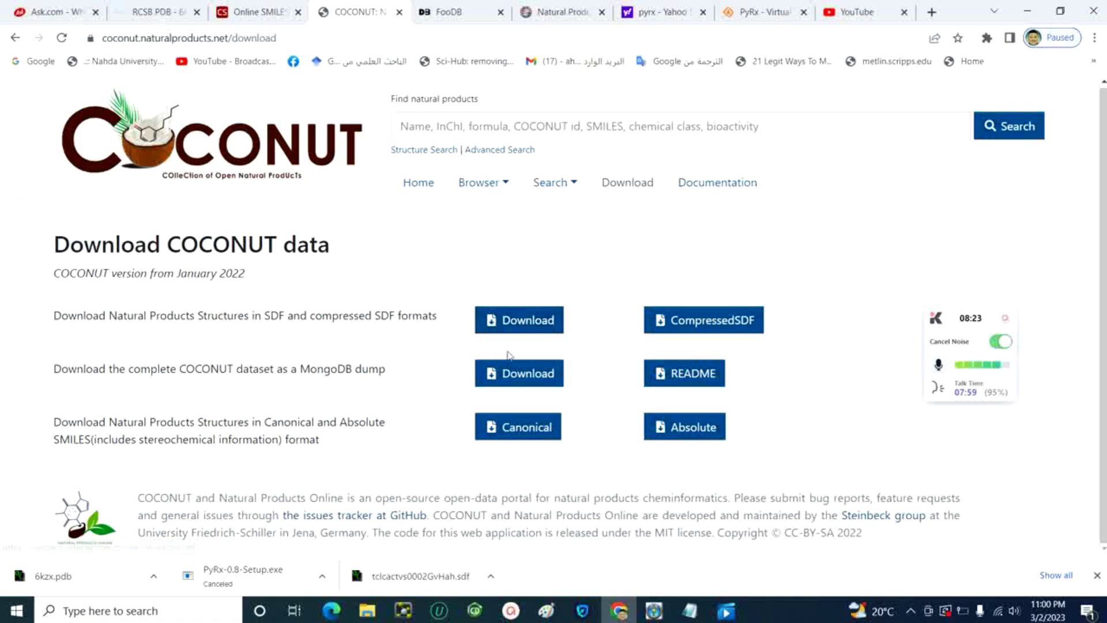
# Switch to the FooDB site, open its downloads page and review the available data set files
pyautogui.hotkey('ctrl', 'Tab')
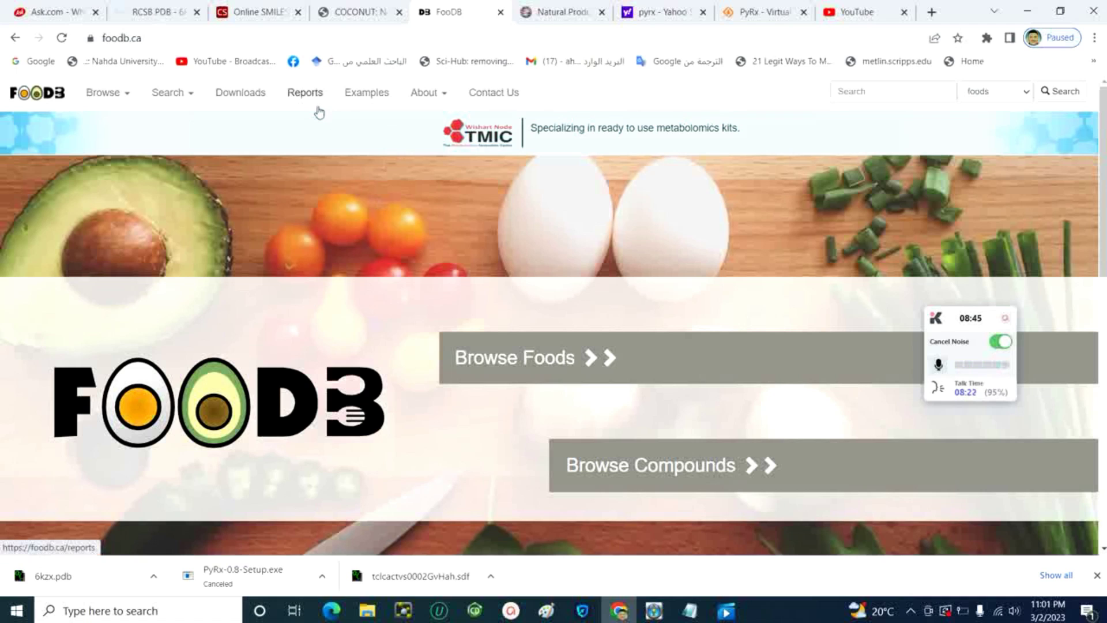
pyautogui.click(252, 100)
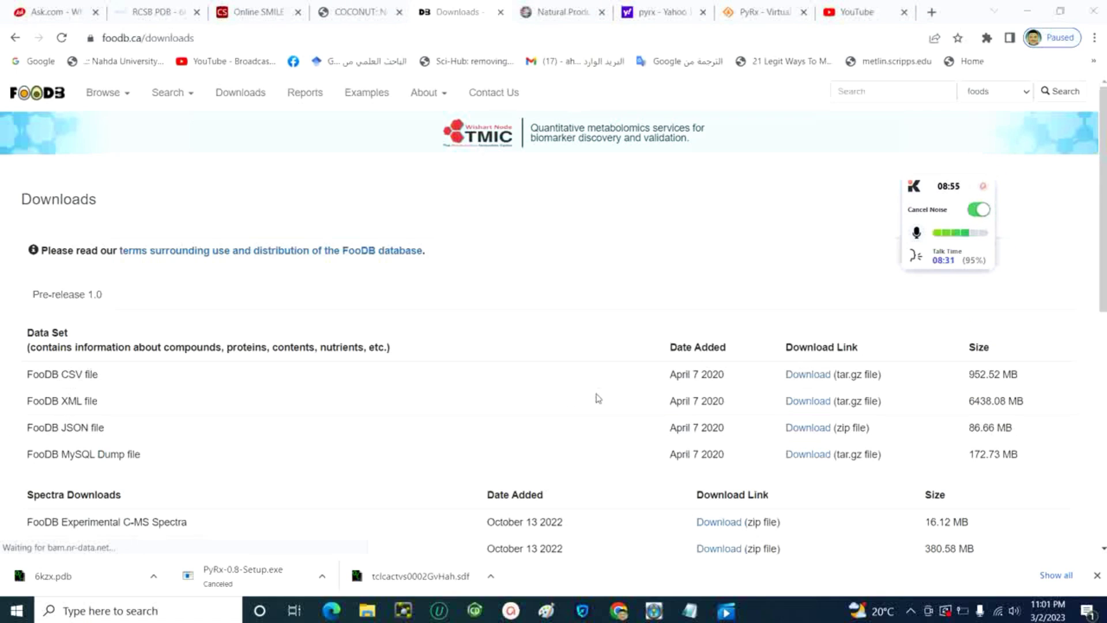
pyautogui.scroll(-1, 319, 395)
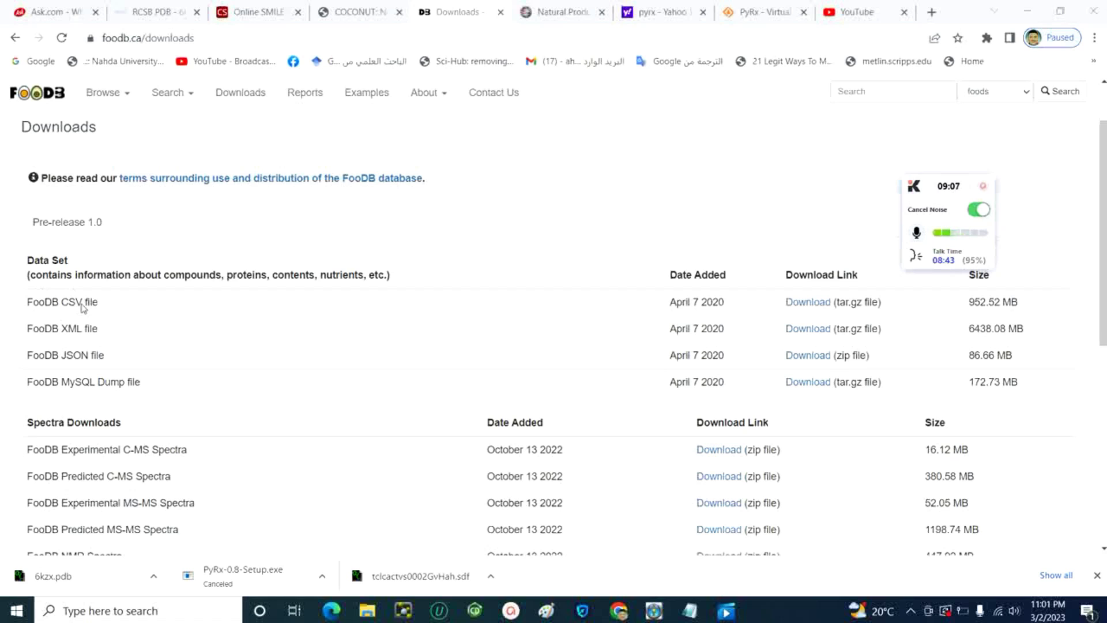
# Bring up the Natural Products Atlas, look over its home page and explore options, and open its data downloads page
pyautogui.click(545, 6)
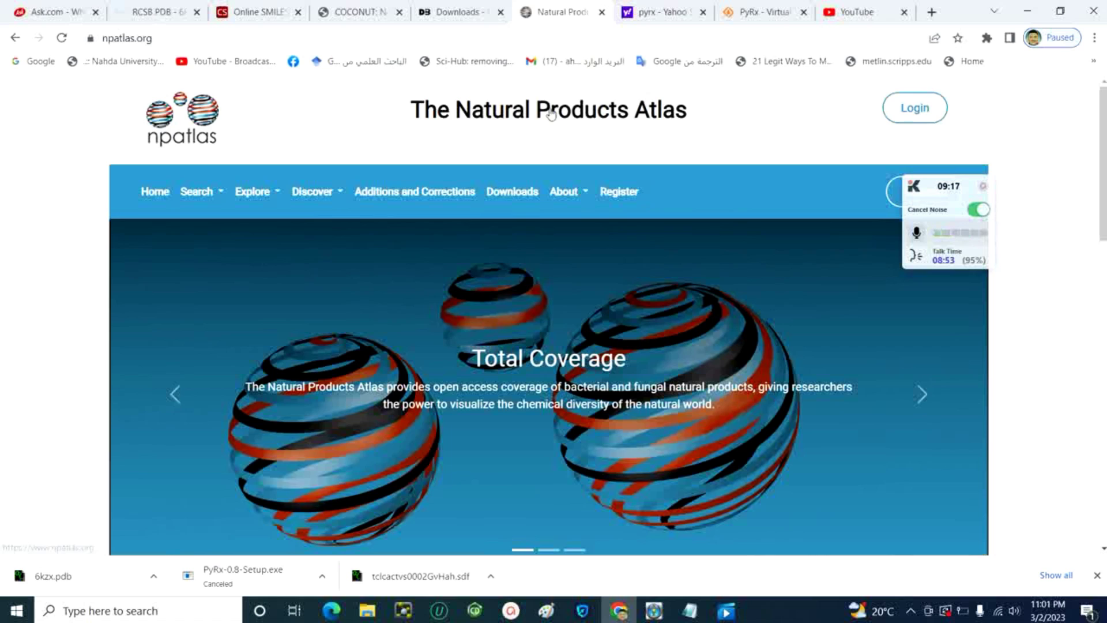
pyautogui.scroll(-3, 501, 288)
pyautogui.scroll(-2, 520, 429)
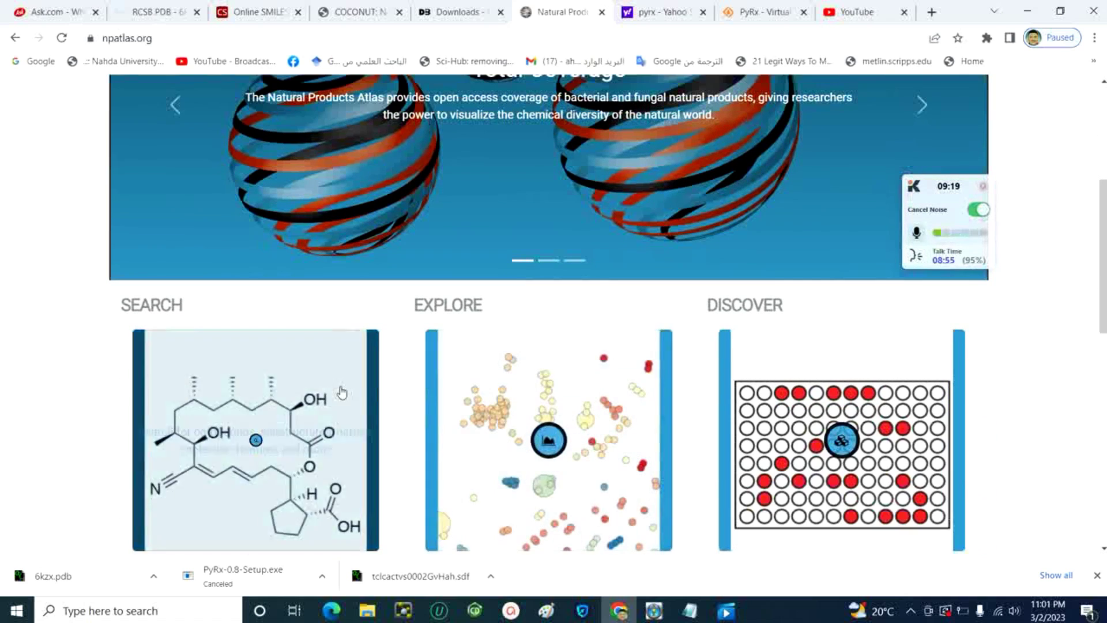
pyautogui.scroll(5, 577, 190)
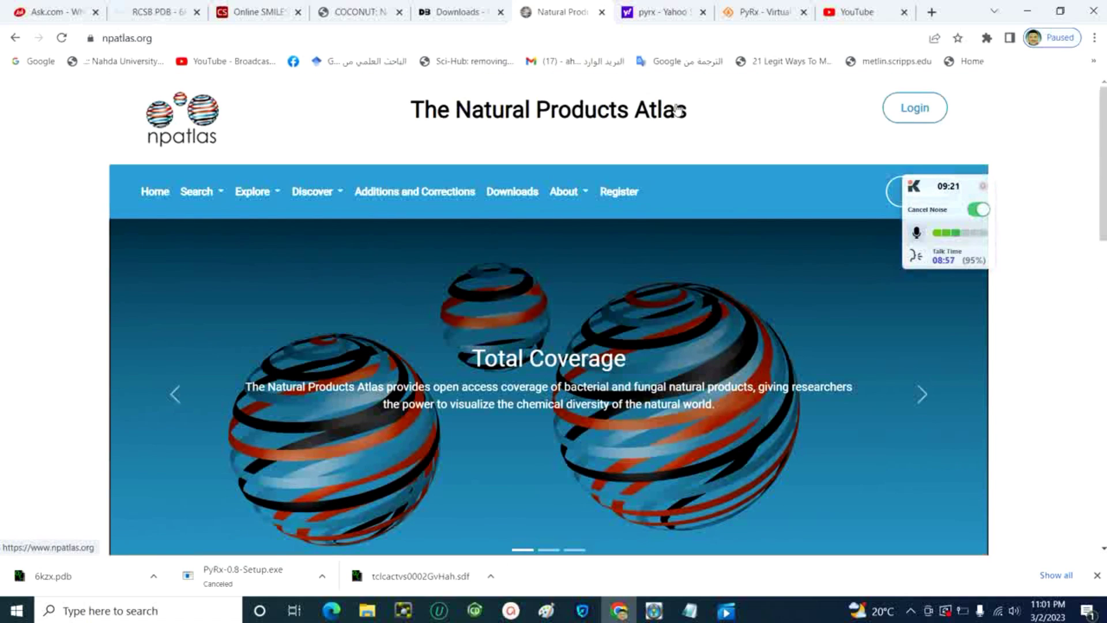
pyautogui.click(252, 191)
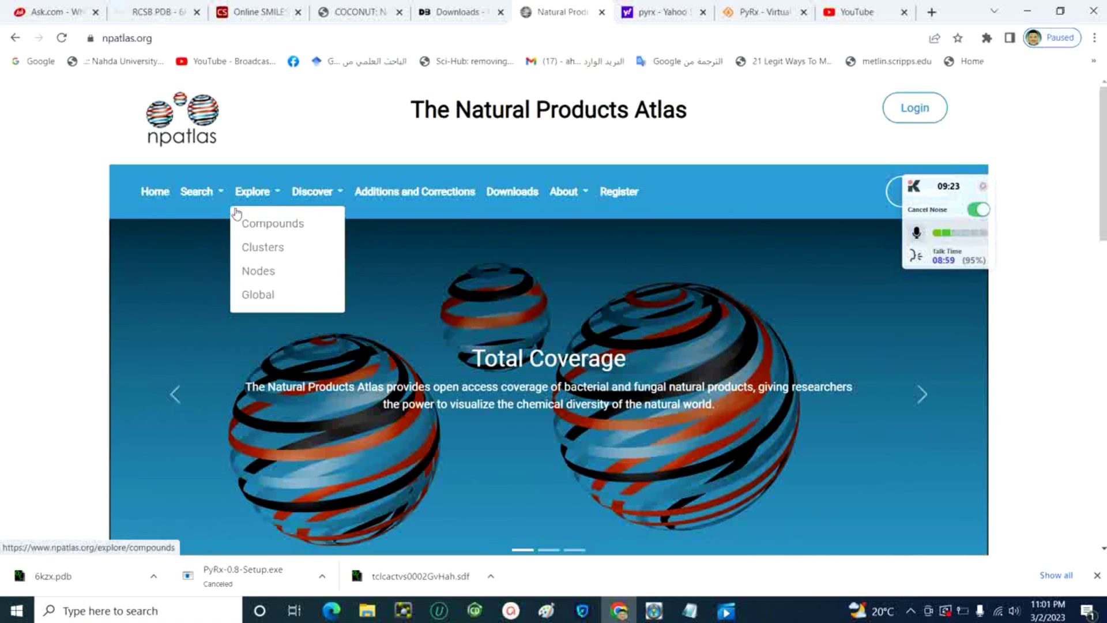
pyautogui.click(523, 195)
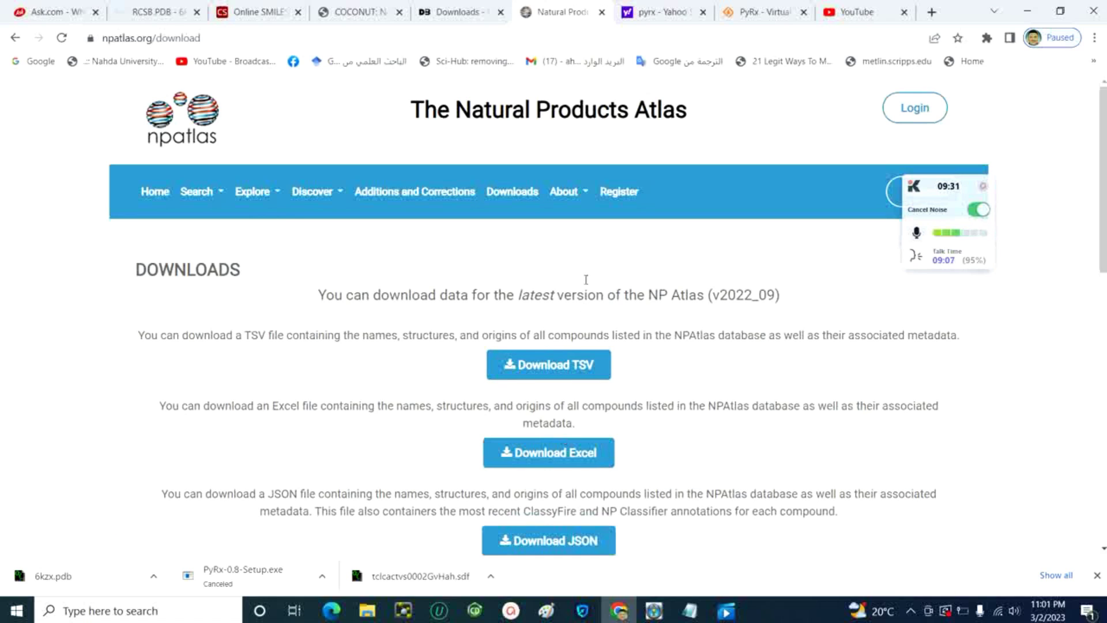
# Search Google for "zinc database" in a new tab and open the ZINC20 site at zinc.docking.org
pyautogui.hotkey('ctrl', 't')
pyautogui.write('google.com')
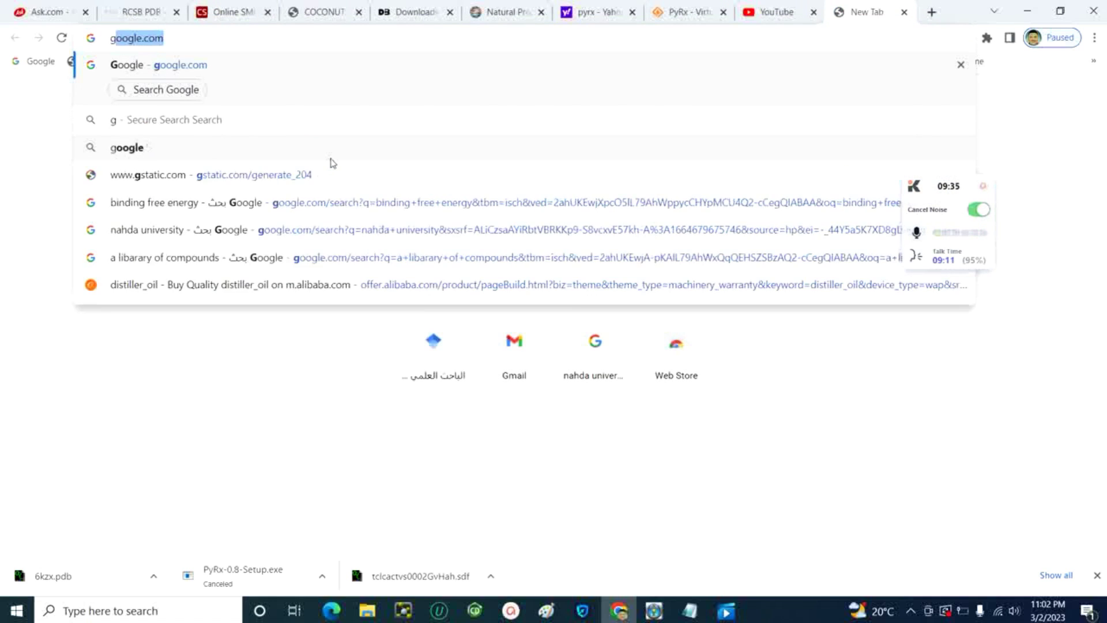
pyautogui.press('Return')
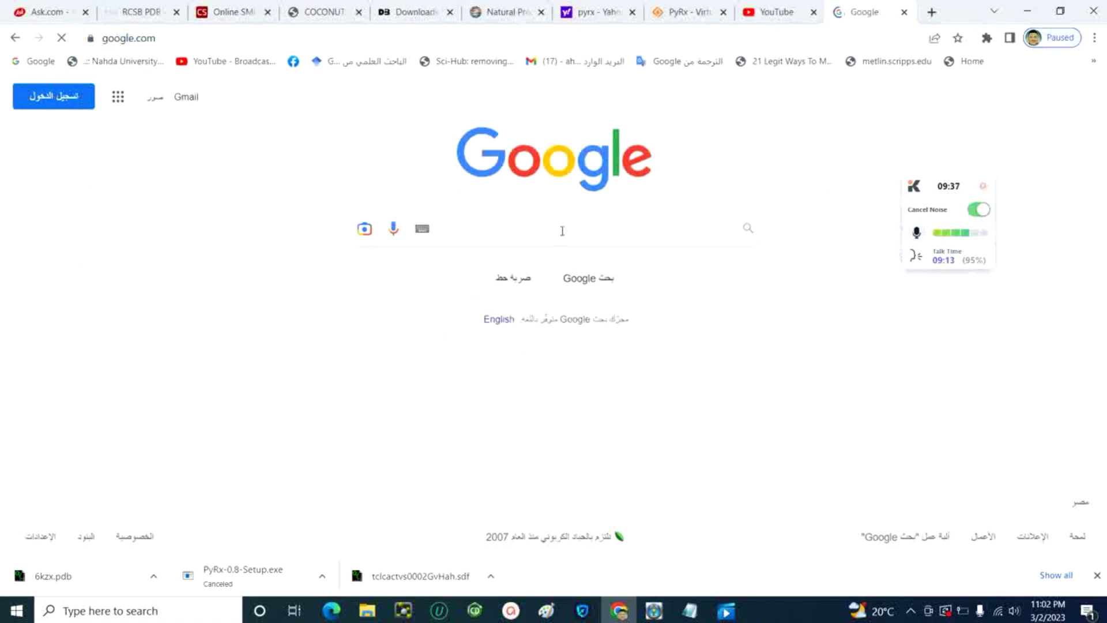
pyautogui.write('zinc')
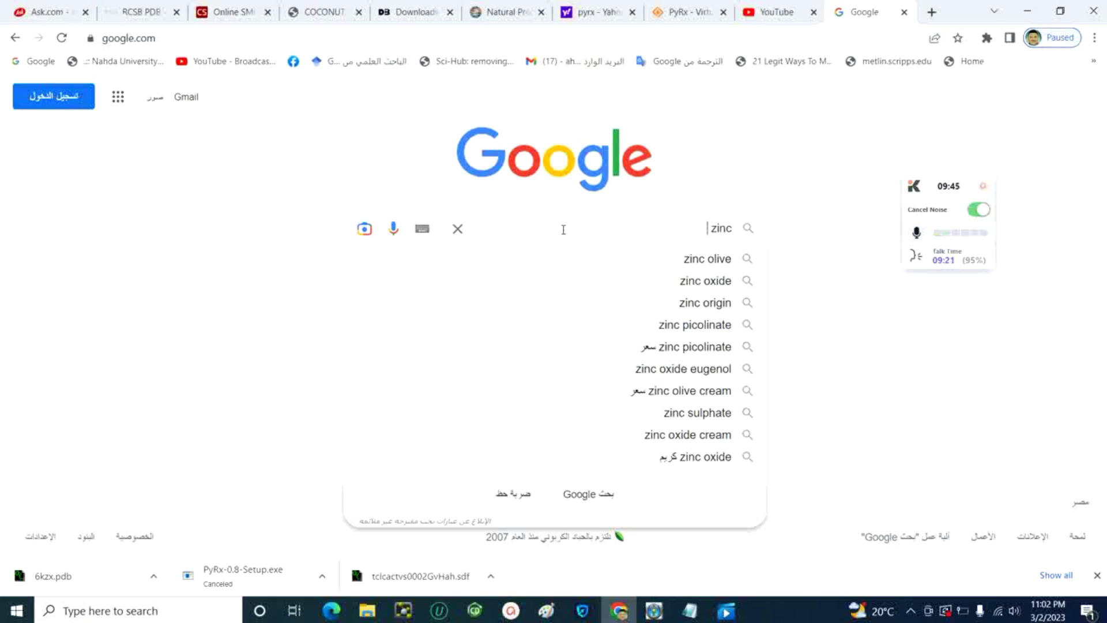
pyautogui.write(' da')
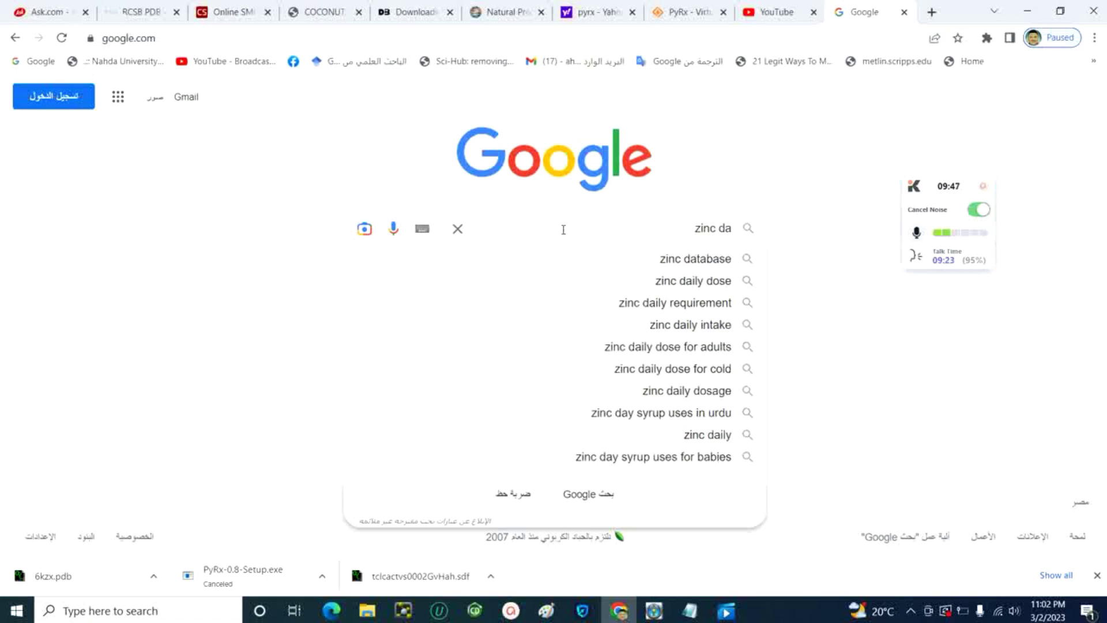
pyautogui.click(661, 260)
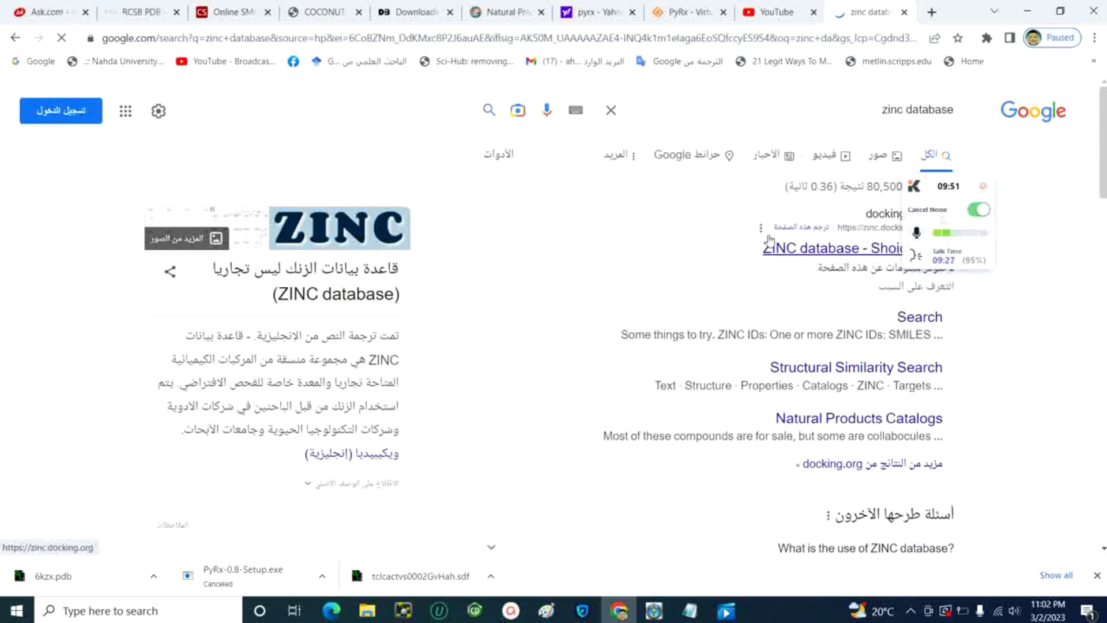
pyautogui.click(821, 244)
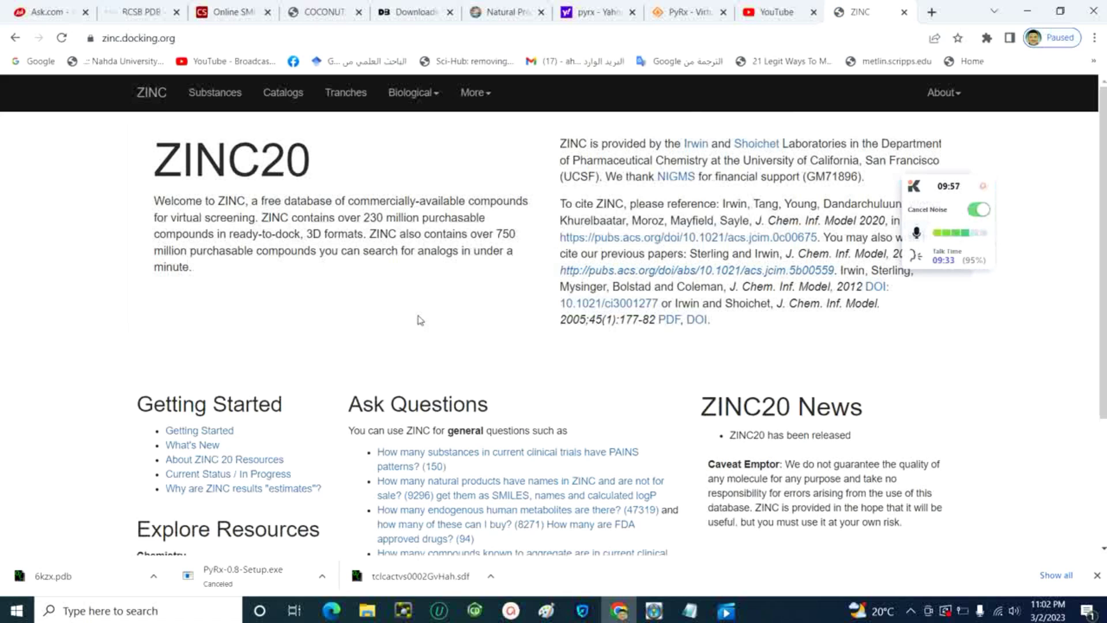
# Check ZINC20's additional resource categories and its Substances search page, and go back to the Google results
pyautogui.click(487, 96)
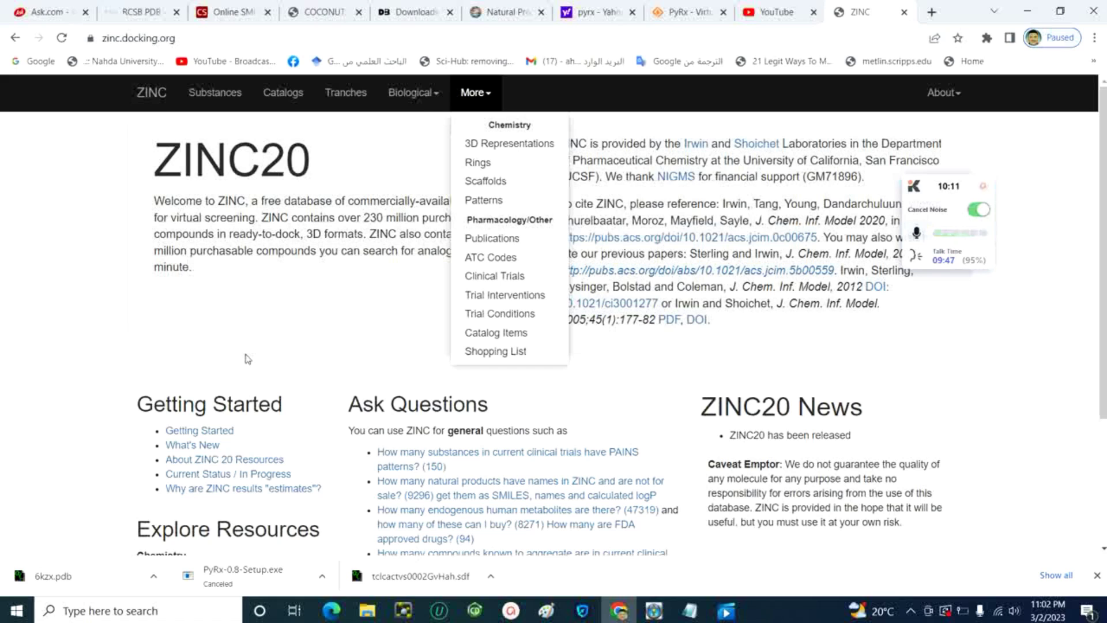
pyautogui.click(225, 95)
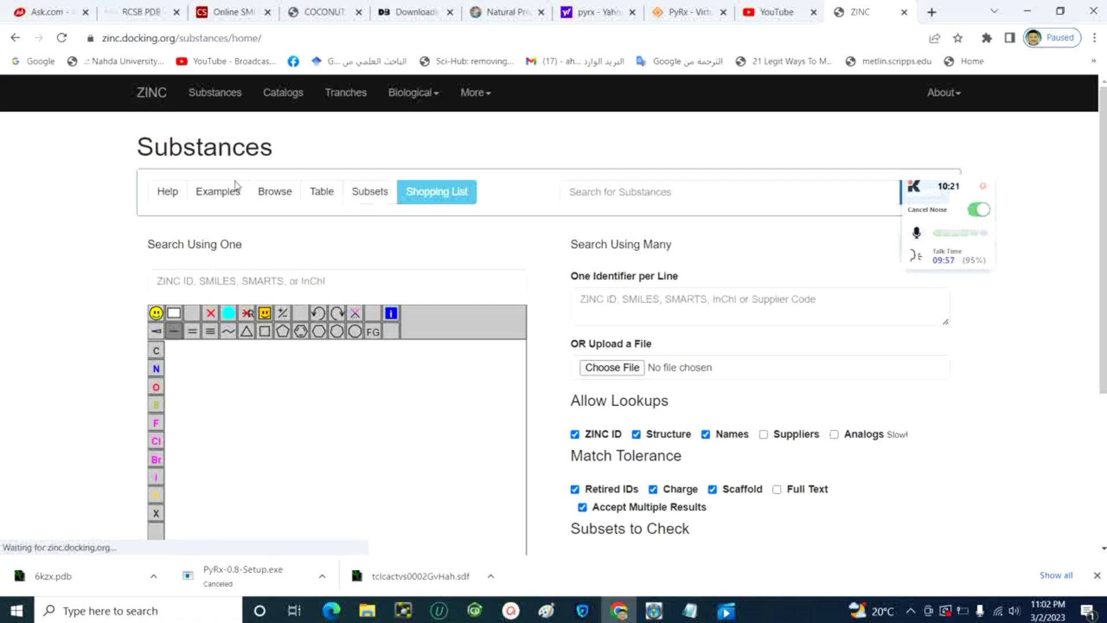
pyautogui.click(12, 38)
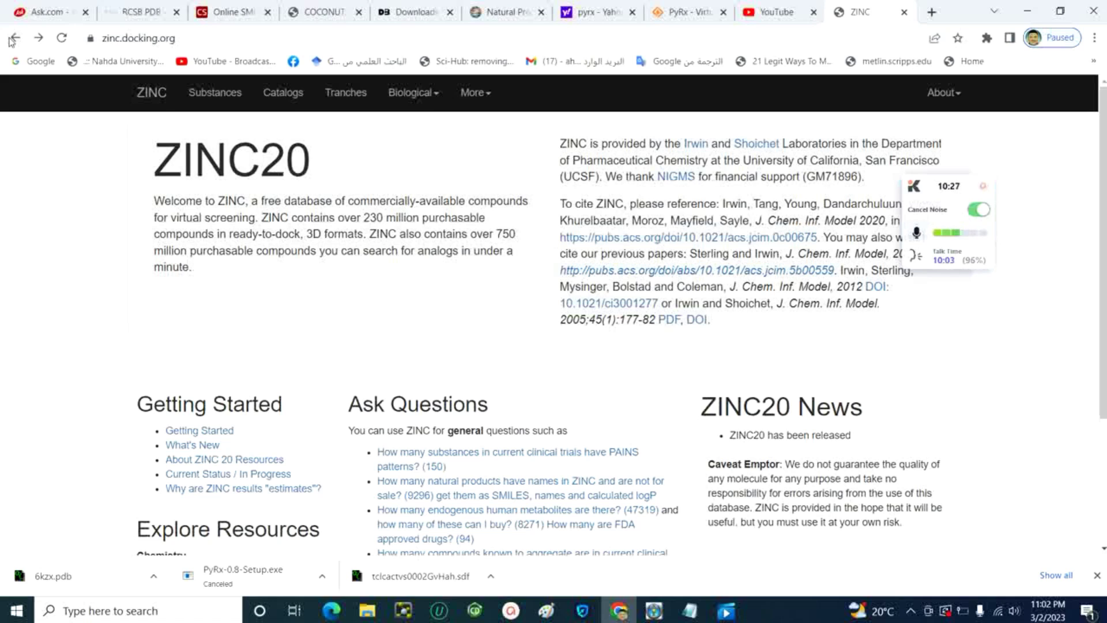
pyautogui.click(13, 38)
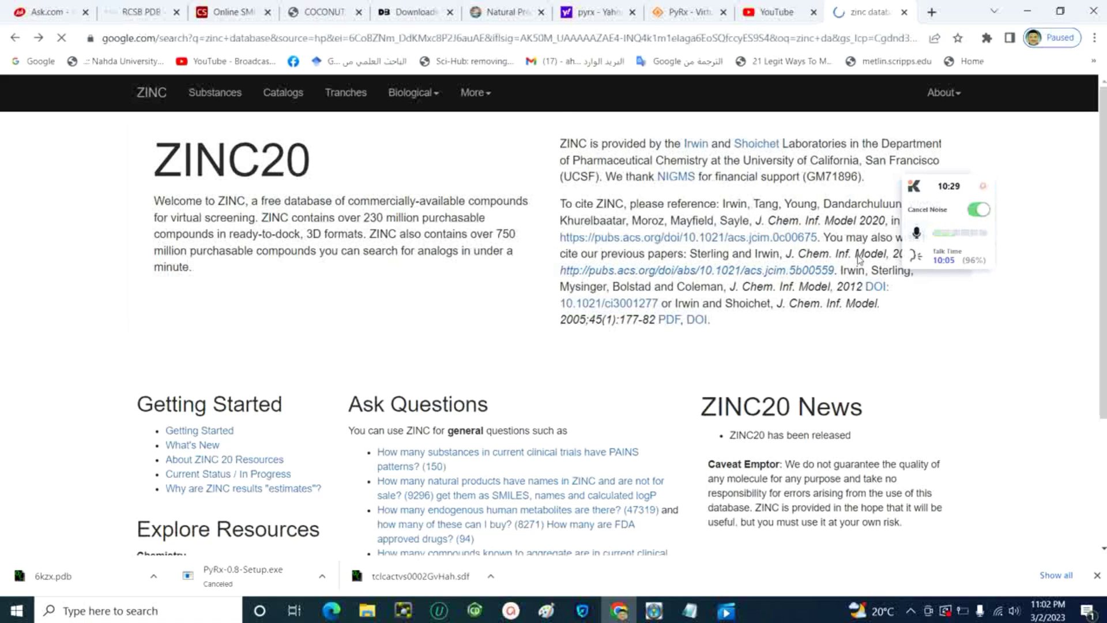
# Search Google for "chembl database" and open the ChEMBL home page from the results
pyautogui.doubleClick(892, 109)
pyautogui.write('chemb')
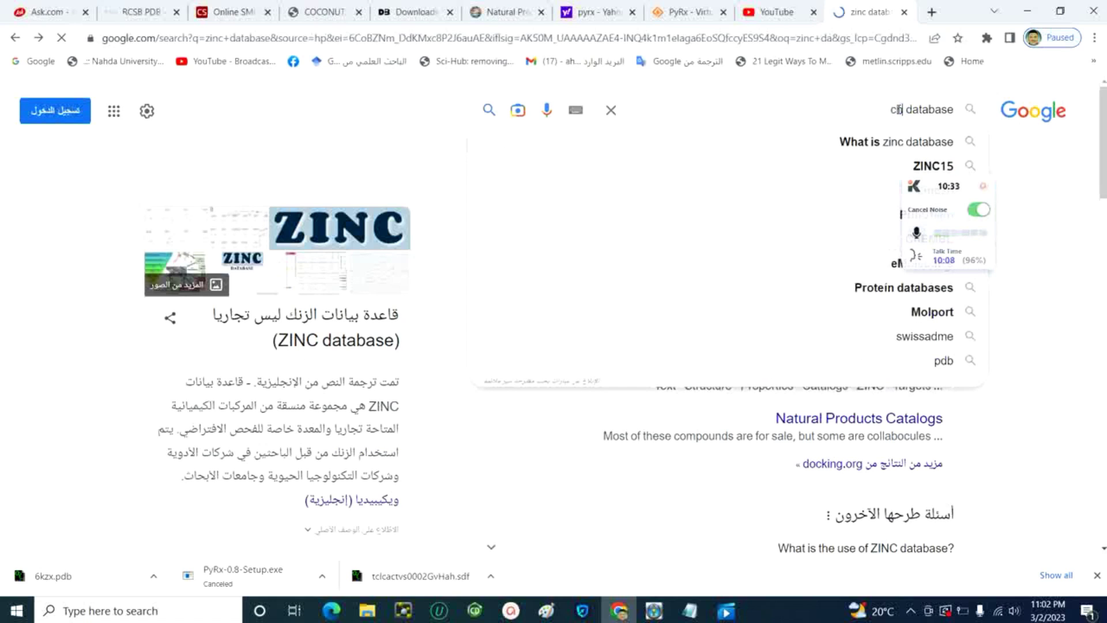
pyautogui.write('le')
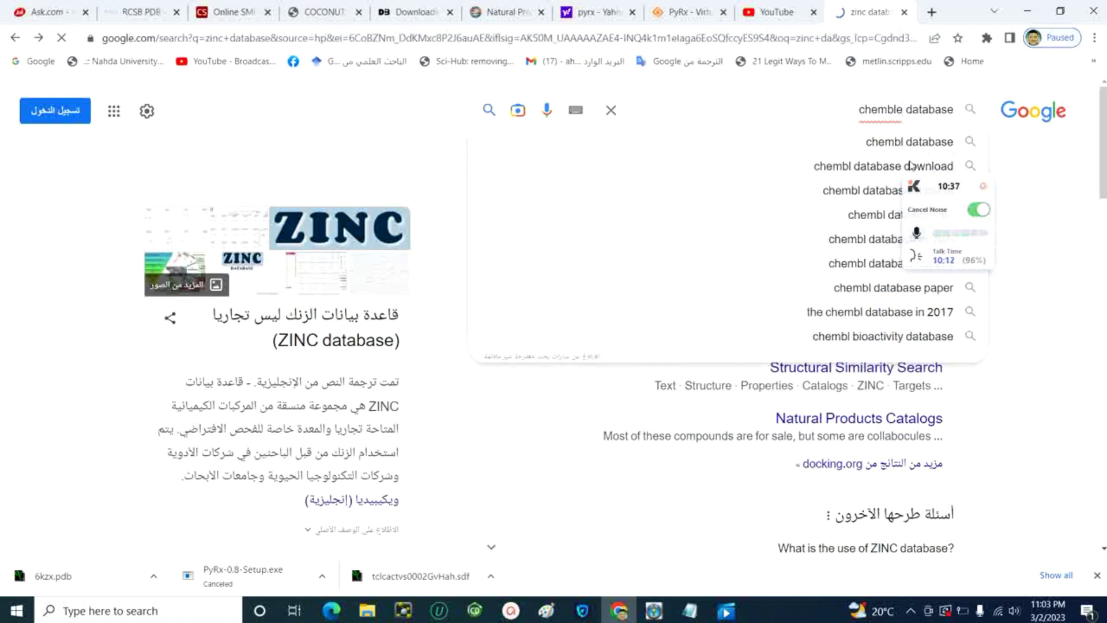
pyautogui.click(895, 149)
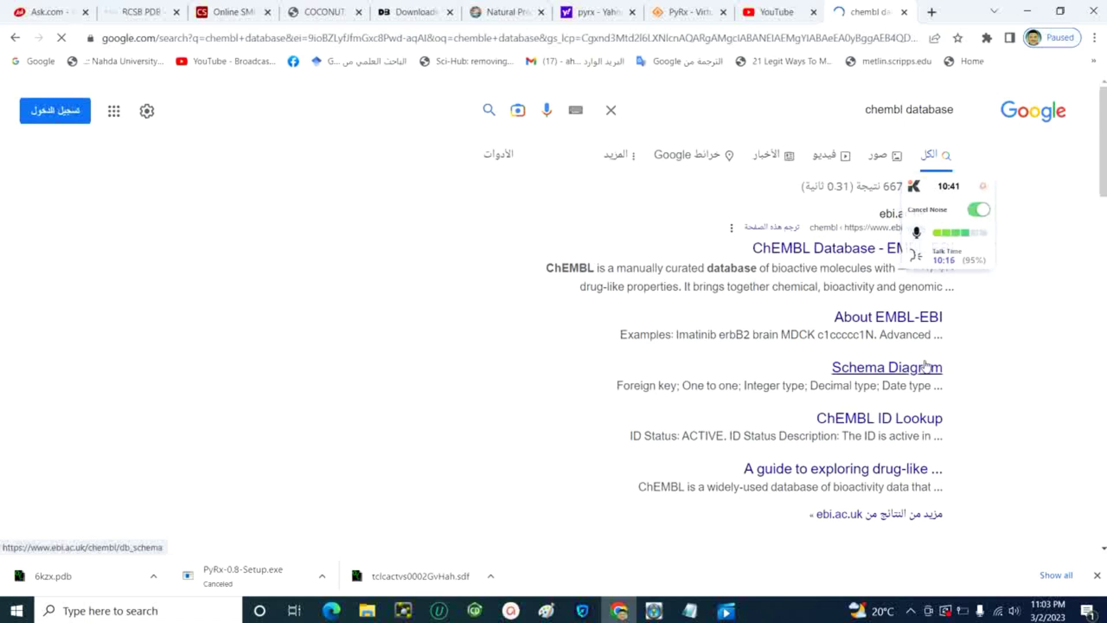
pyautogui.scroll(-1, 926, 366)
pyautogui.scroll(1, 846, 393)
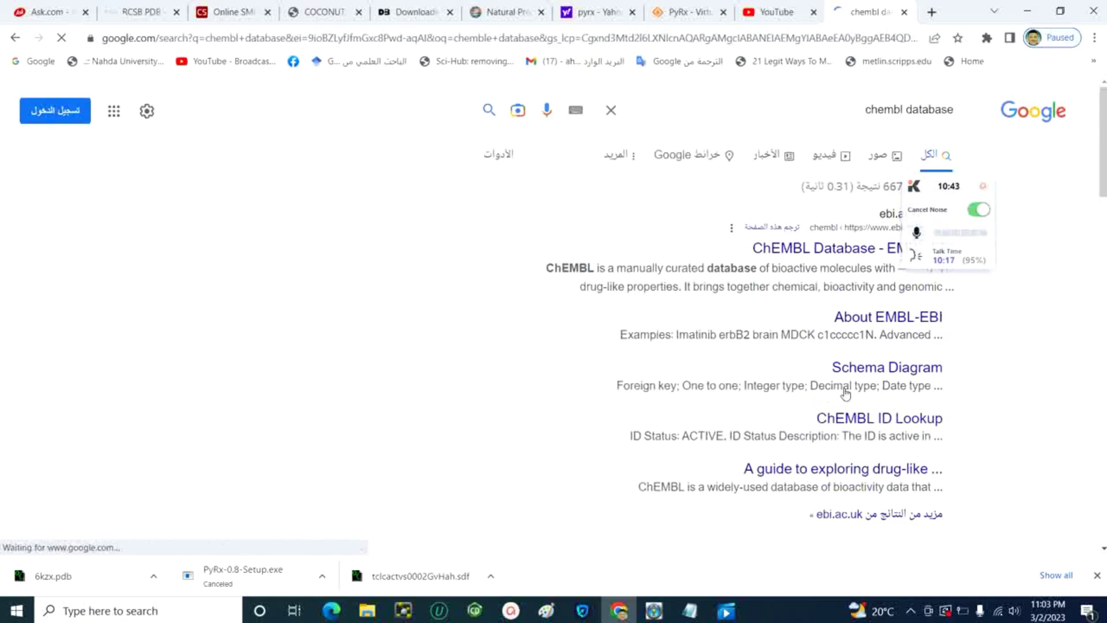
pyautogui.click(820, 253)
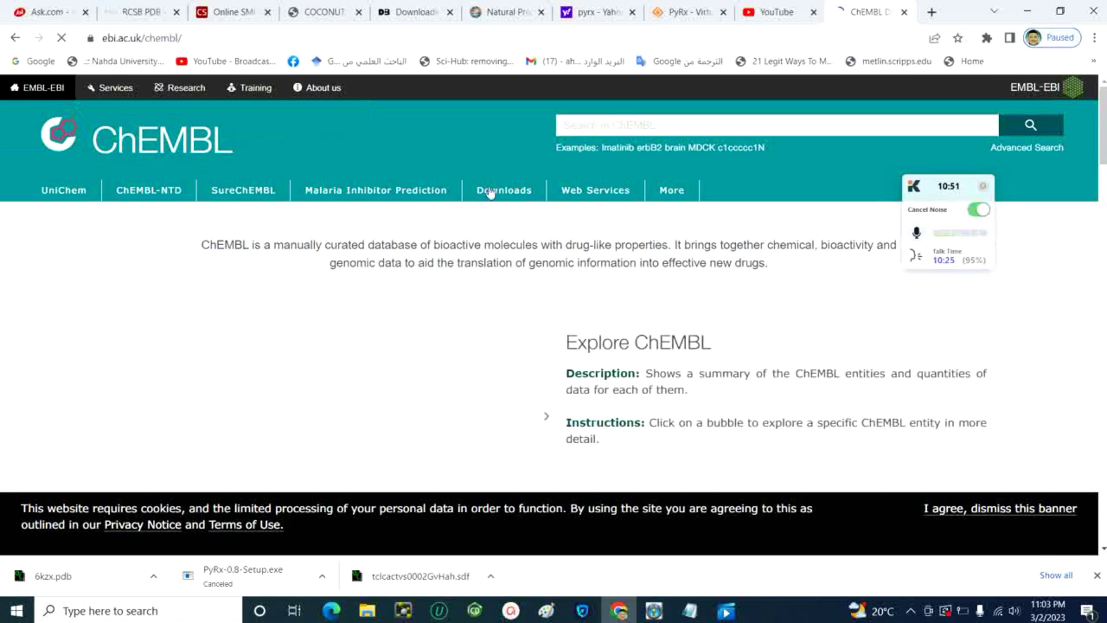
# Open the ChEMBL downloads documentation, review the listed releases, and minimize Chrome
pyautogui.click(493, 195)
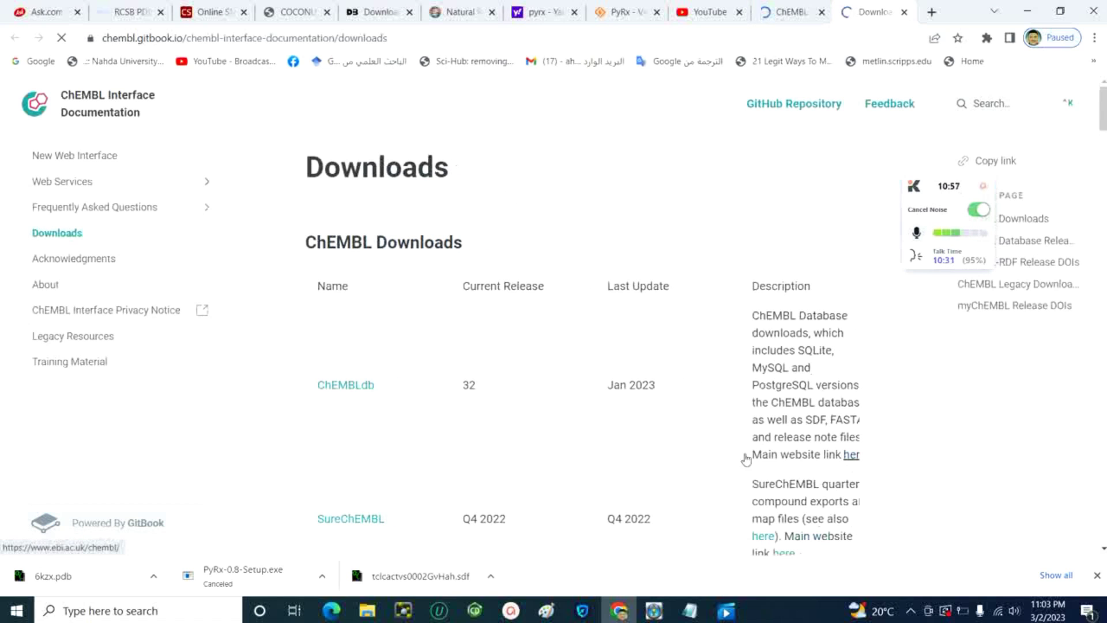
pyautogui.scroll(-1, 667, 447)
pyautogui.scroll(-1, 669, 449)
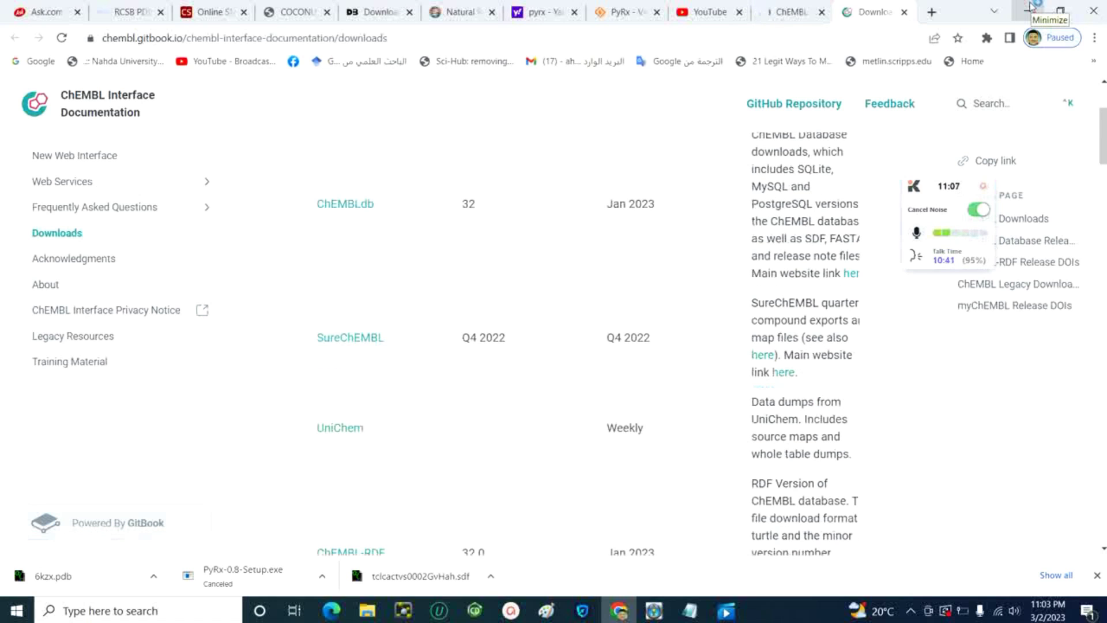
pyautogui.click(1030, 7)
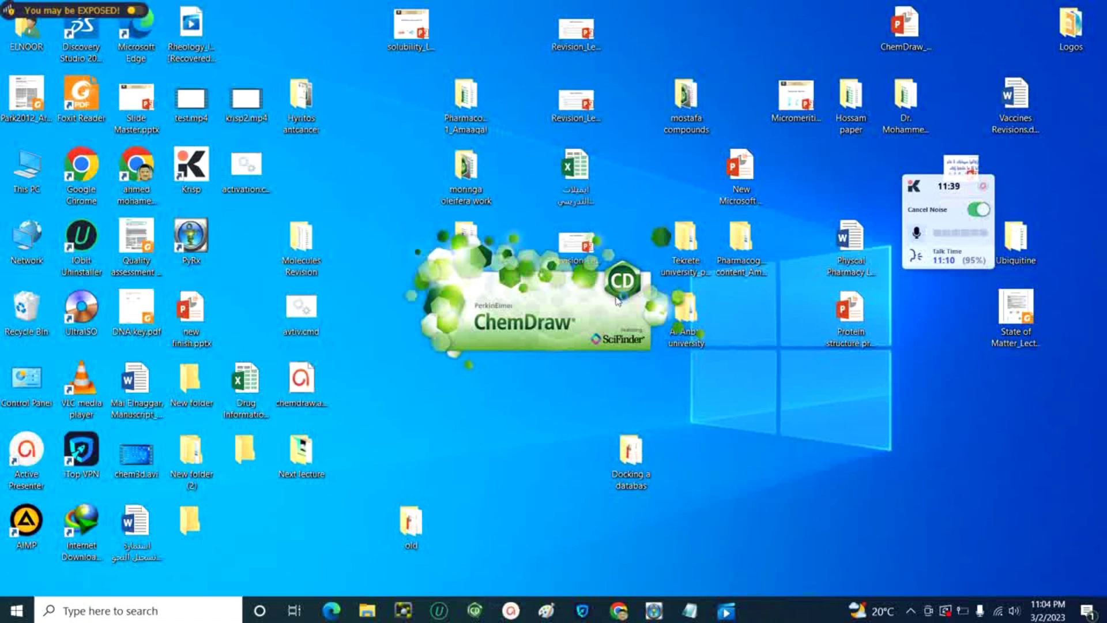
# Restore Chrome and open Google Scholar in a new tab
pyautogui.moveTo(632, 612)
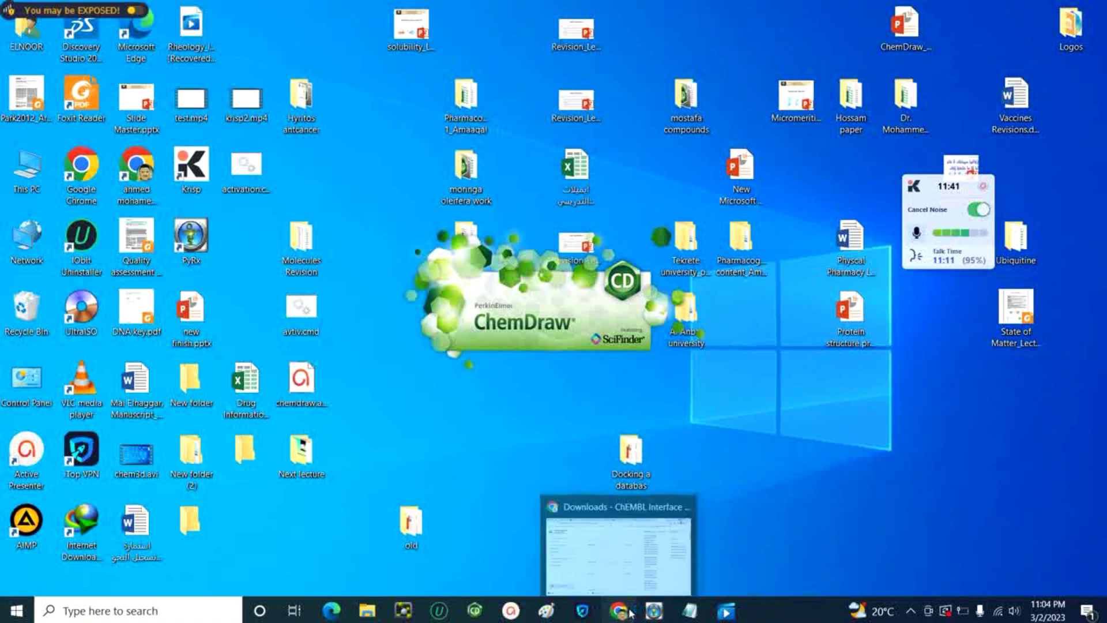
pyautogui.click(635, 588)
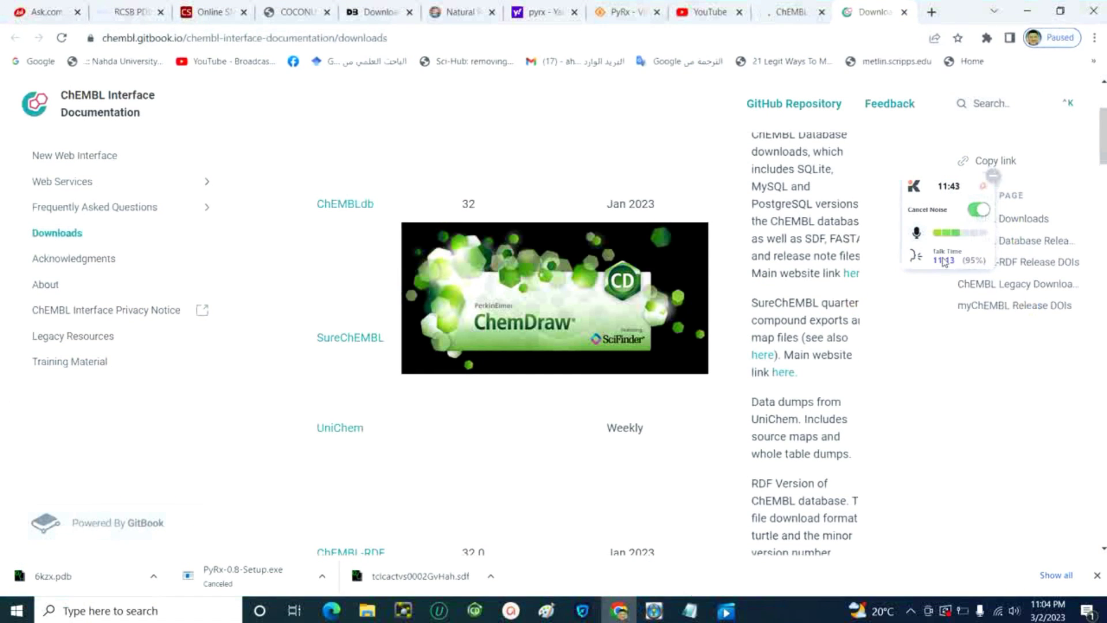
pyautogui.click(932, 12)
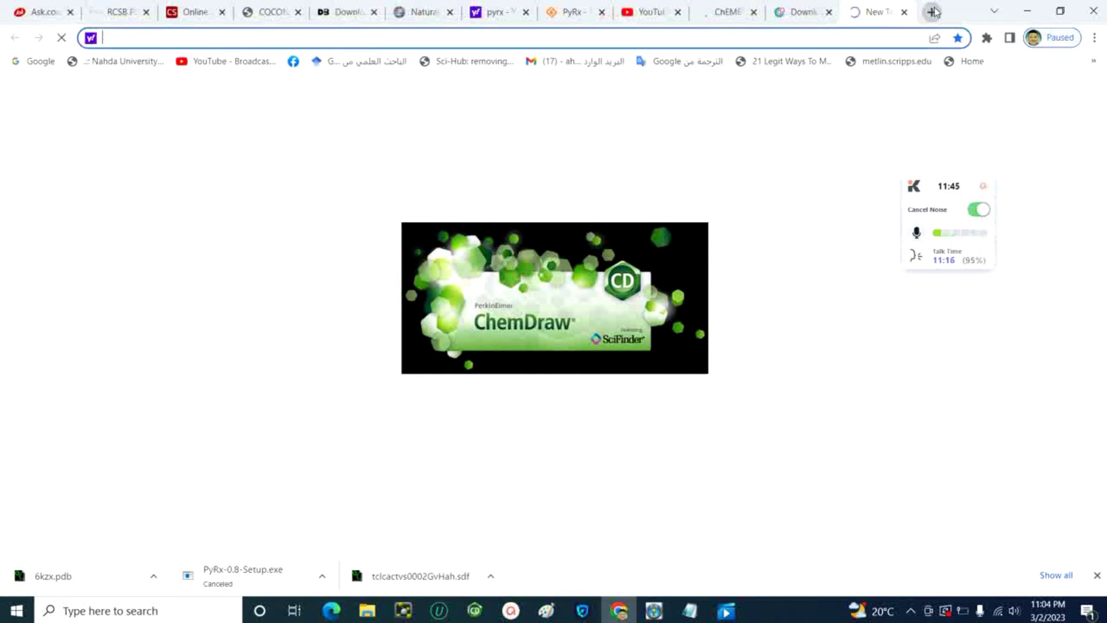
pyautogui.click(355, 60)
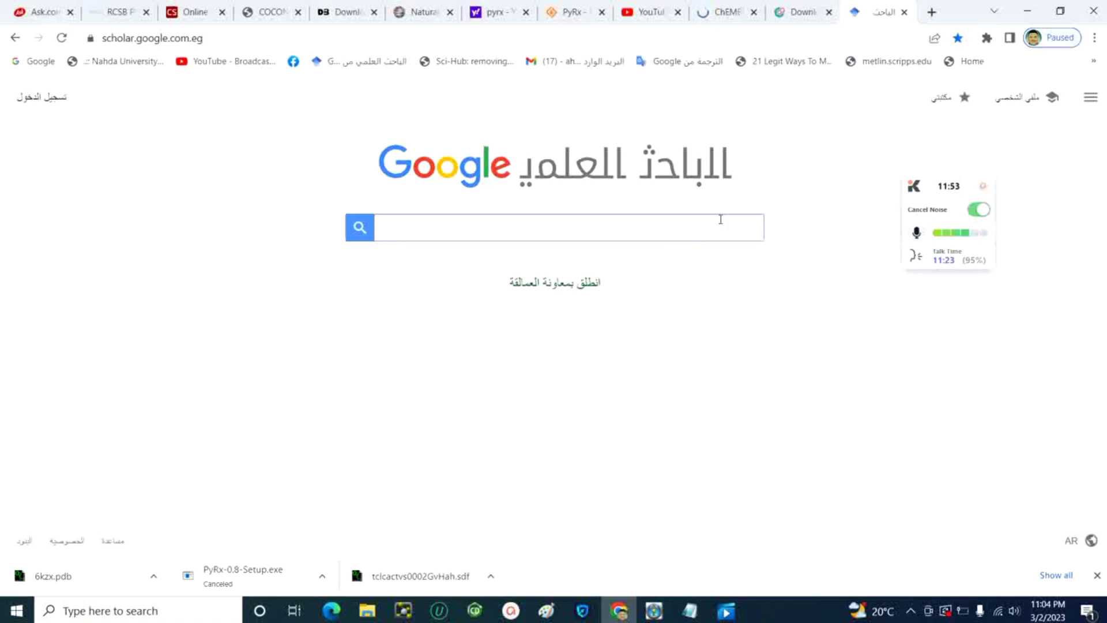
# Switch to ChemDraw to check that its blank document is ready, and return to Chrome
pyautogui.click(476, 611)
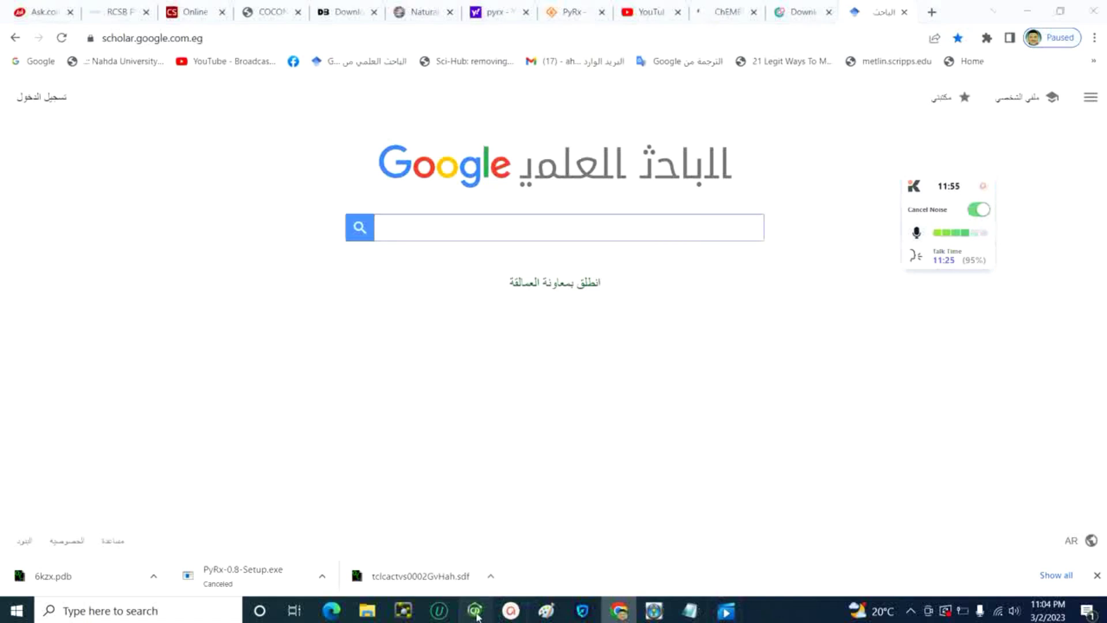
pyautogui.click(231, 92)
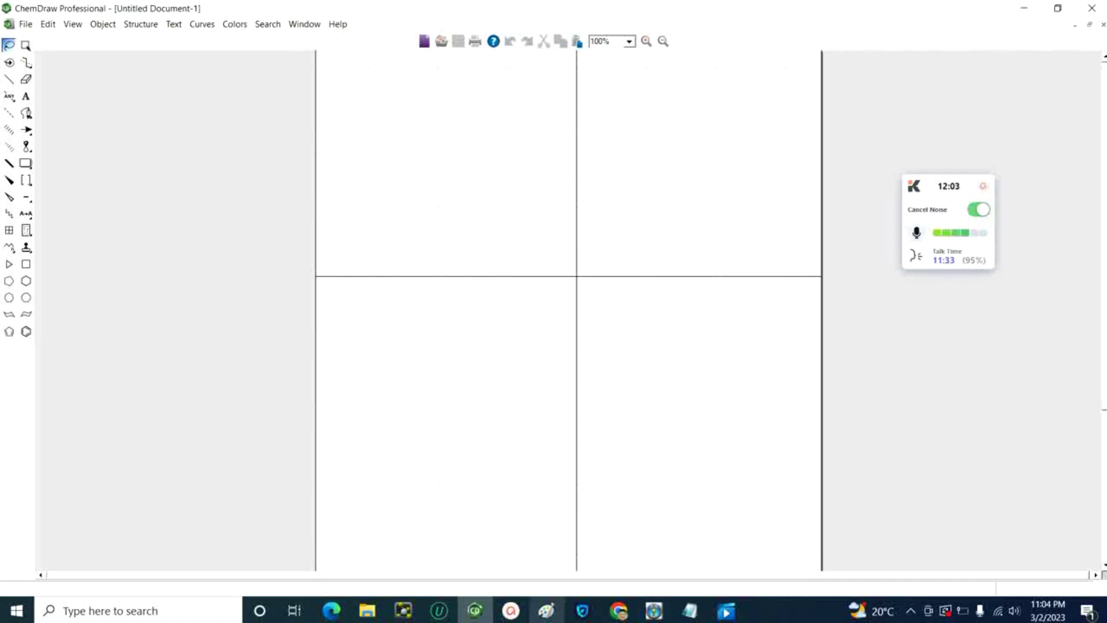
pyautogui.click(619, 615)
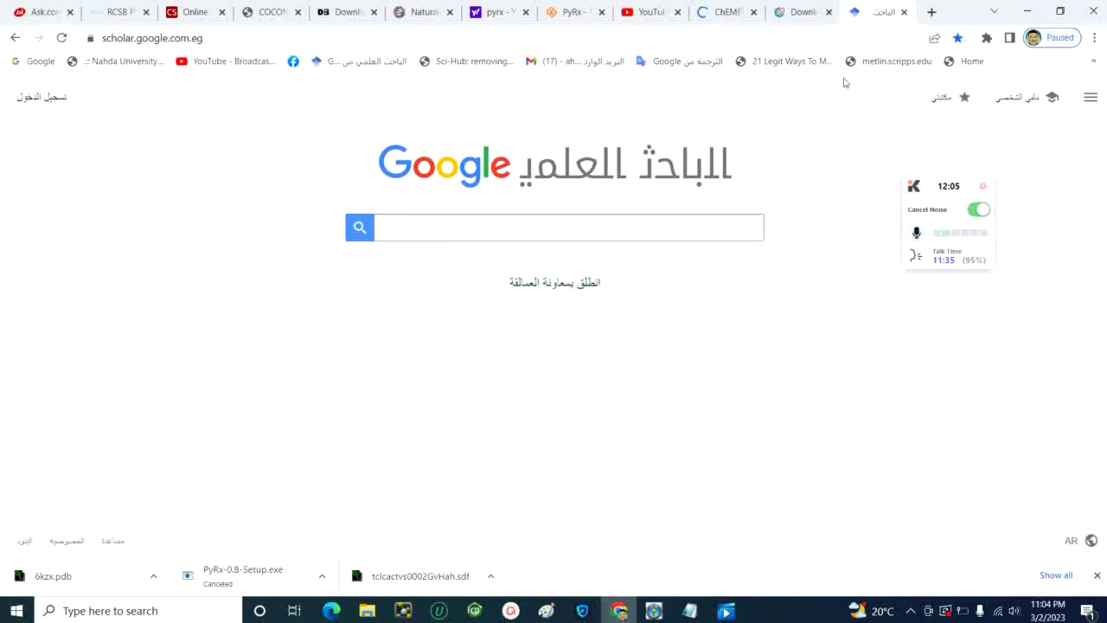
# Close the Google Scholar tab and open the google.com home page in a new tab
pyautogui.click(906, 14)
pyautogui.click(932, 12)
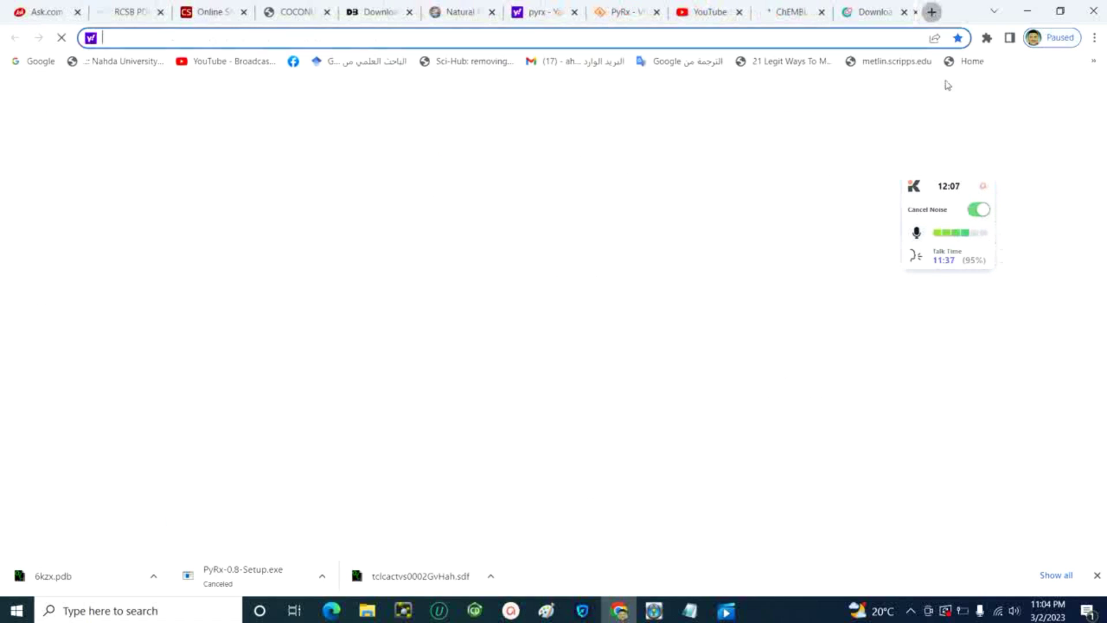
pyautogui.write('google.com')
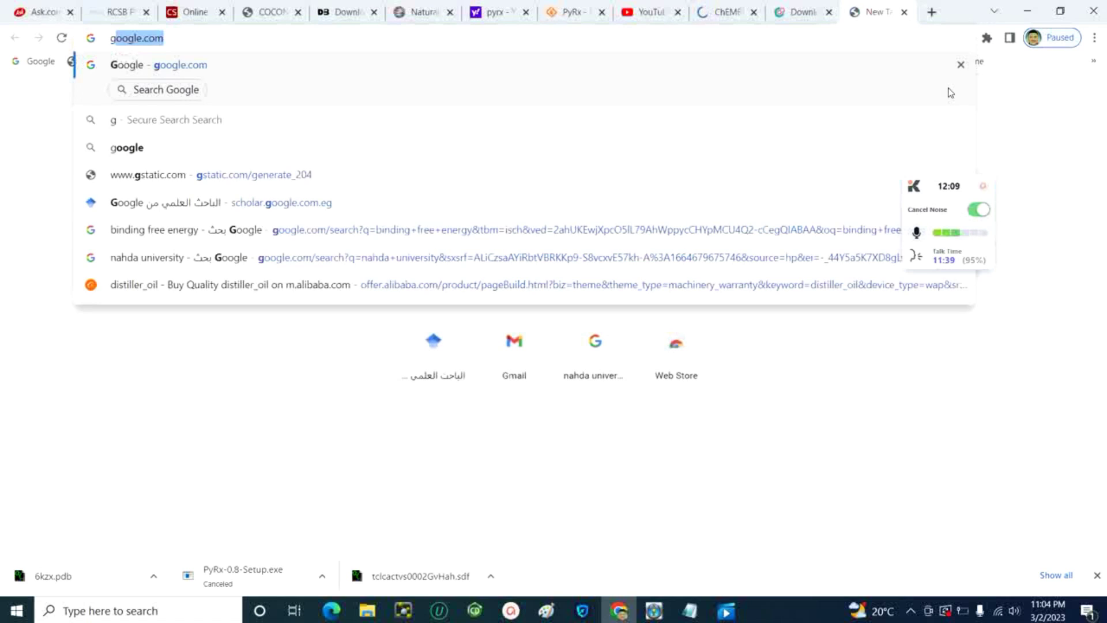
pyautogui.press('Return')
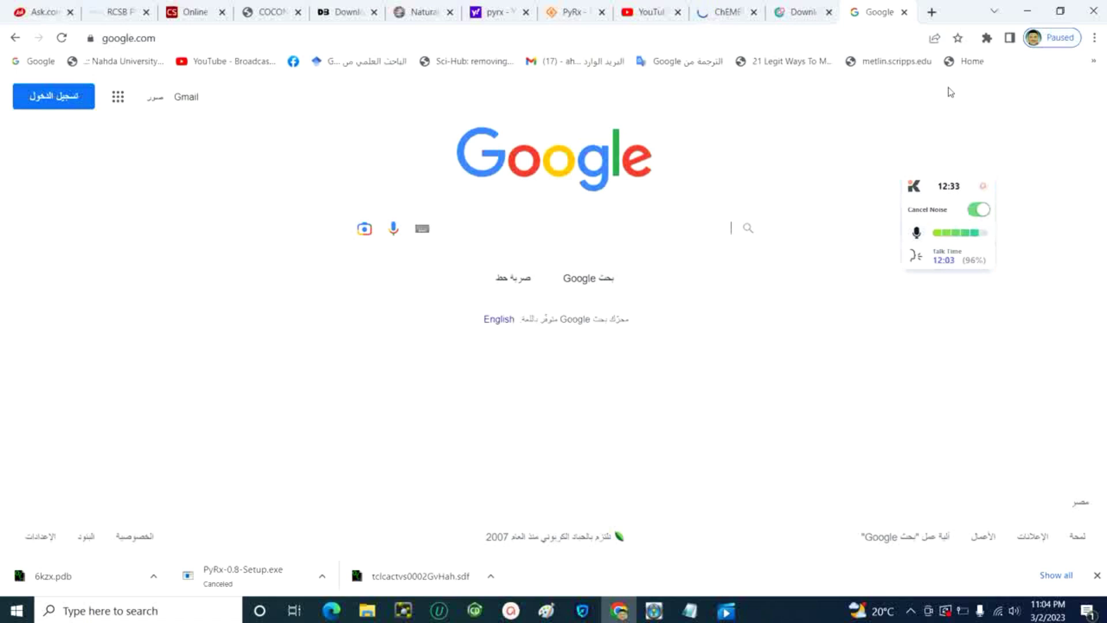
# Search Google for "resveratrol pubchem" and open the PubChem compound page for Resveratrol
pyautogui.write('re')
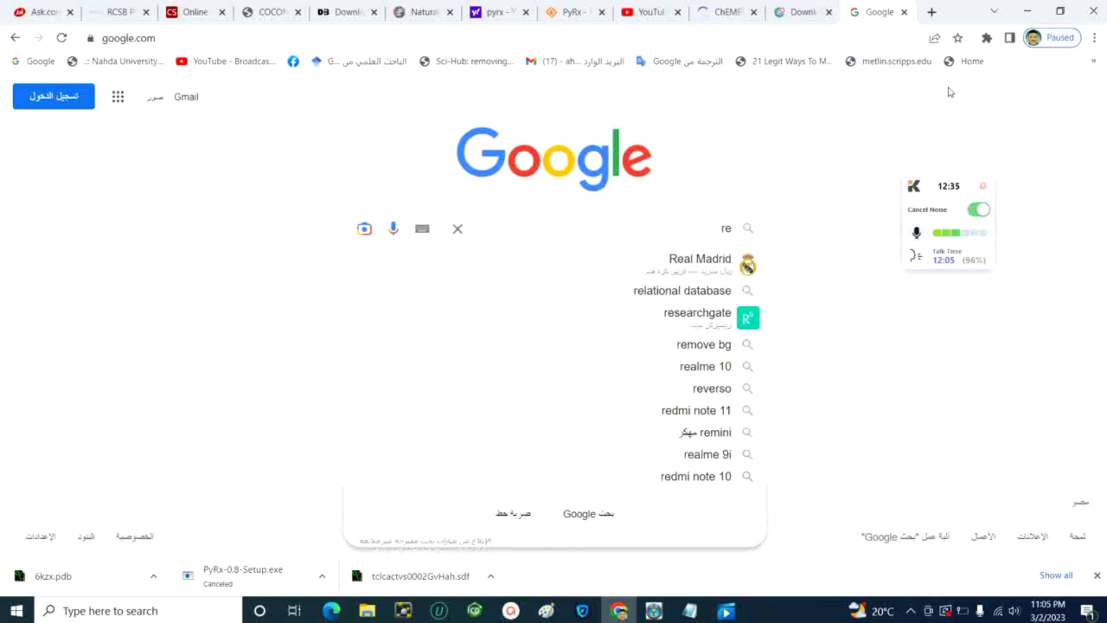
pyautogui.write('sveratrol')
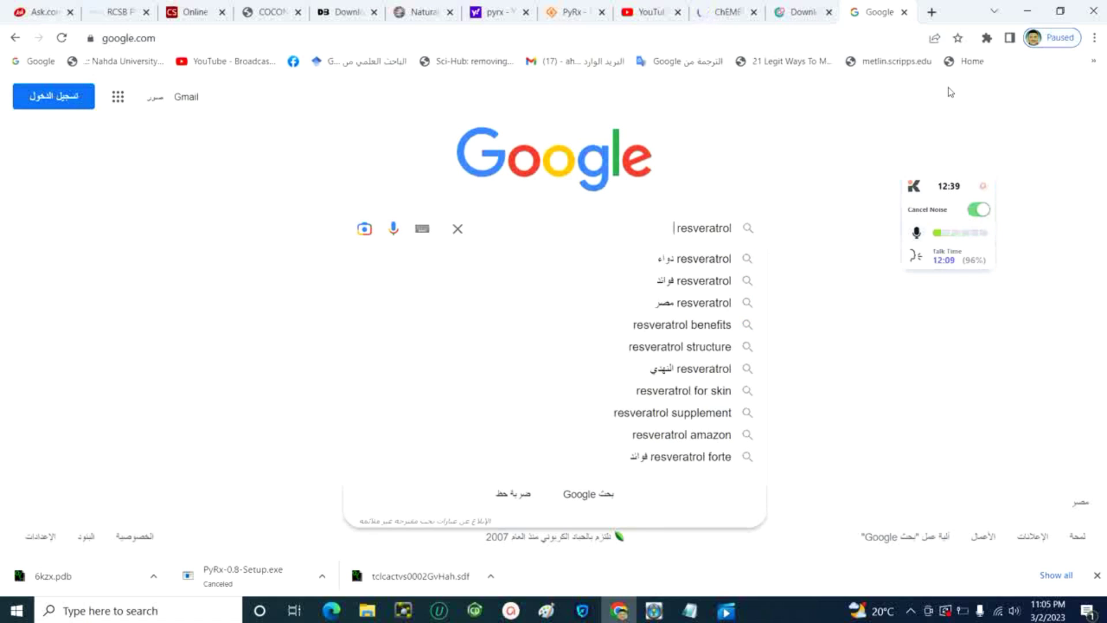
pyautogui.write(' pub')
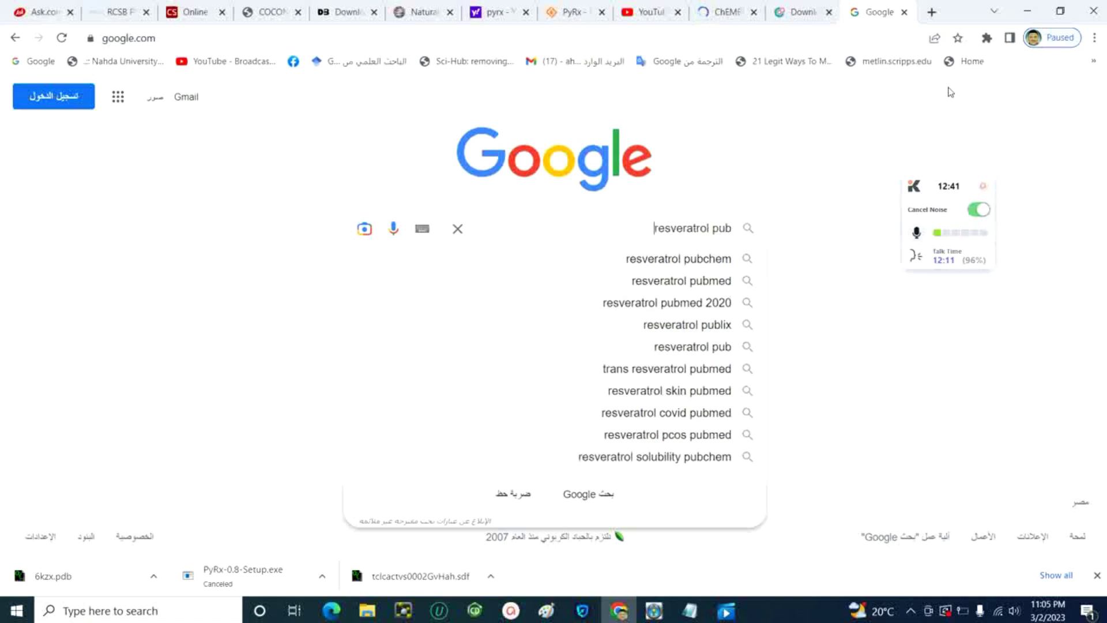
pyautogui.write('chem')
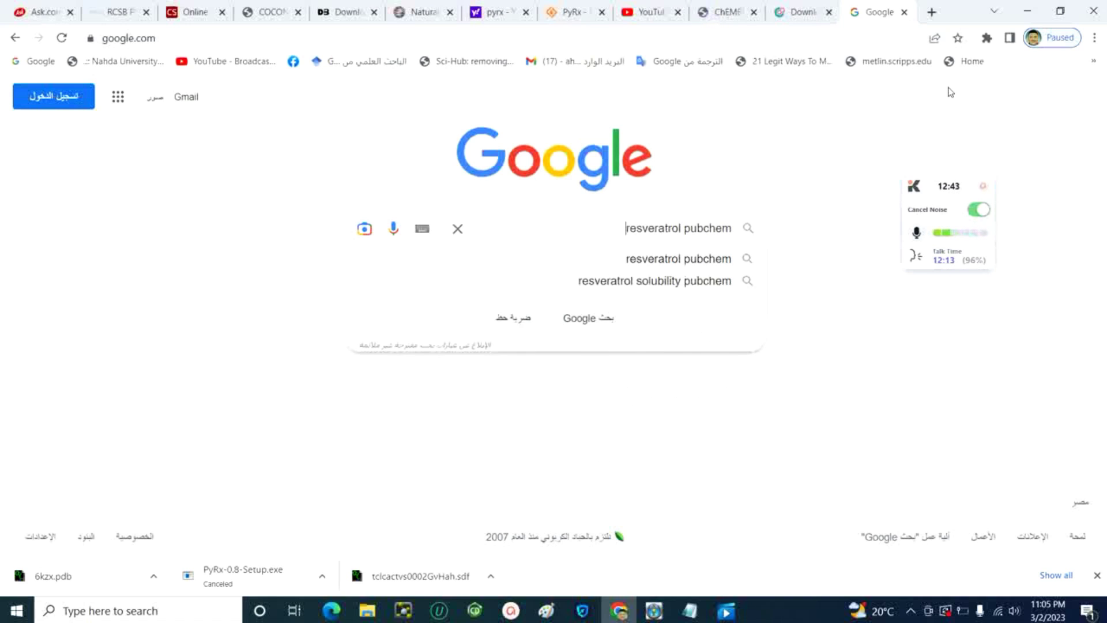
pyautogui.press('Return')
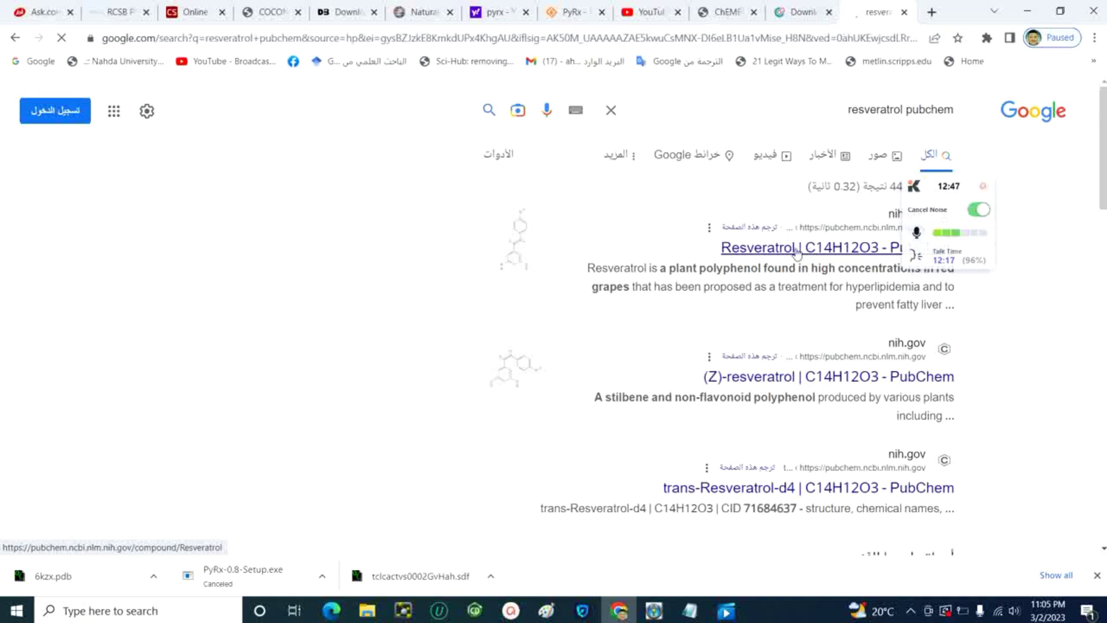
pyautogui.click(797, 252)
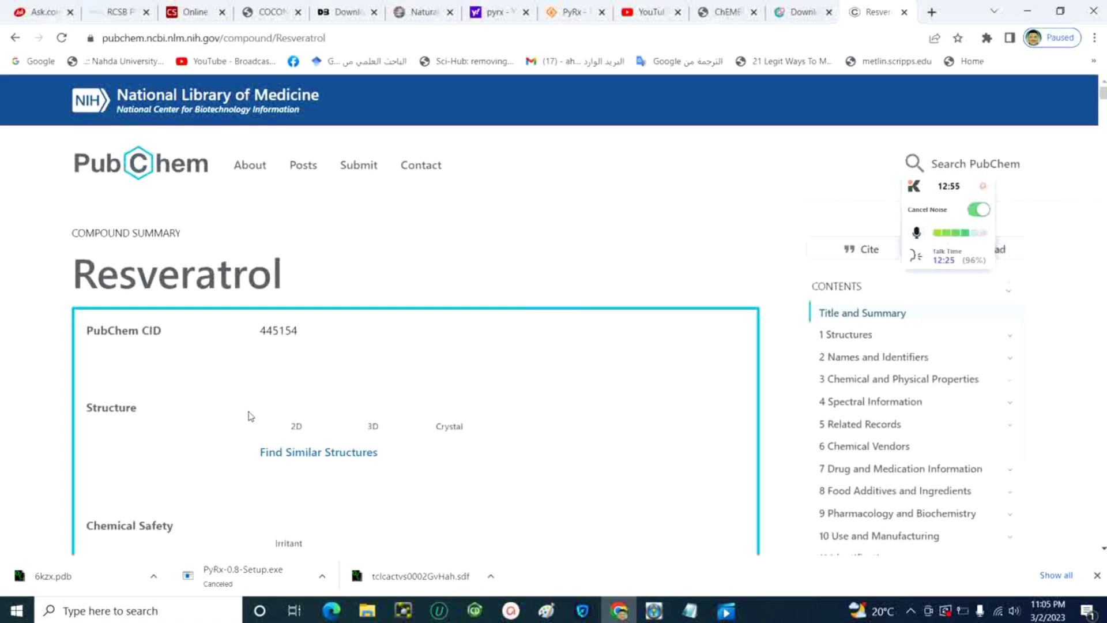
# Find the Isomeric SMILES entry in the Resveratrol compound record and copy its full string
pyautogui.scroll(-8, 391, 369)
pyautogui.scroll(-15, 390, 369)
pyautogui.scroll(-15, 390, 369)
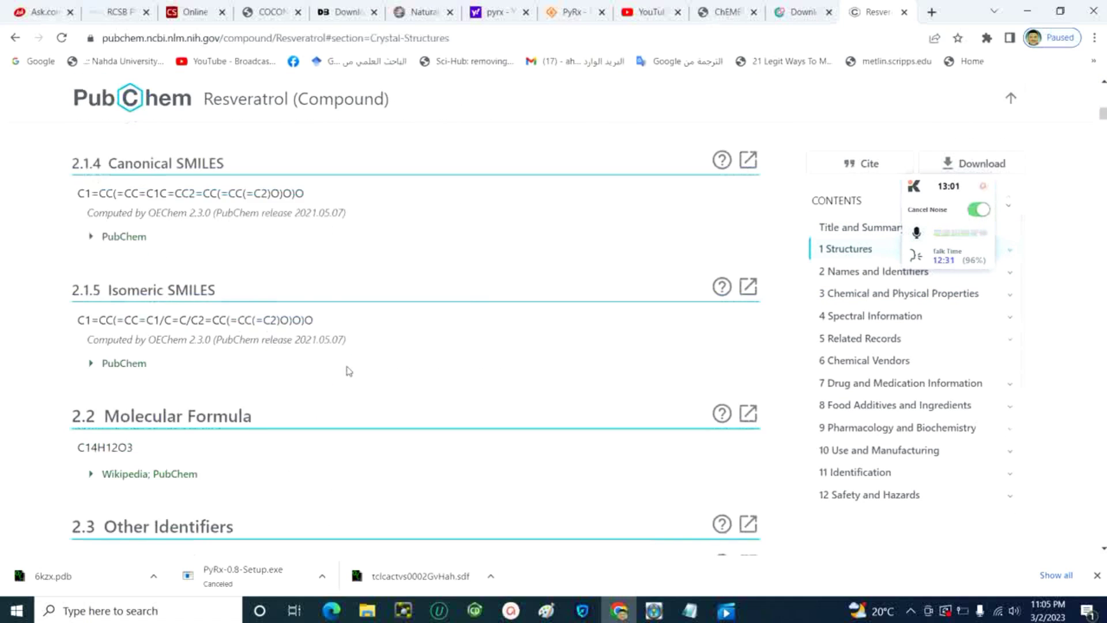
pyautogui.moveTo(164, 319); pyautogui.dragTo(169, 318)
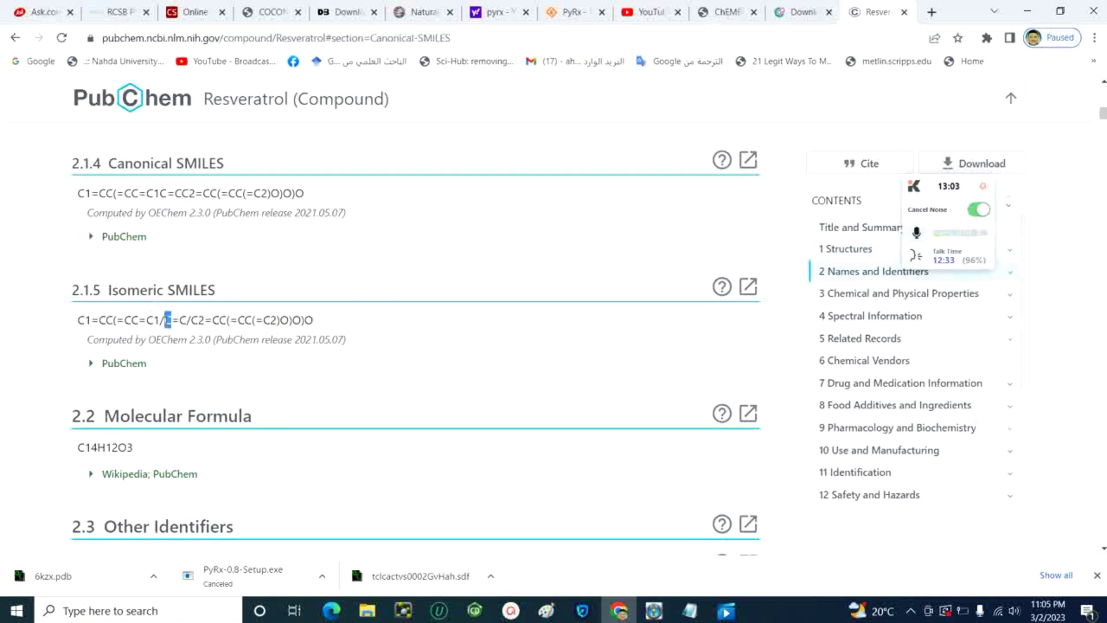
pyautogui.tripleClick(168, 320)
pyautogui.rightClick(167, 320)
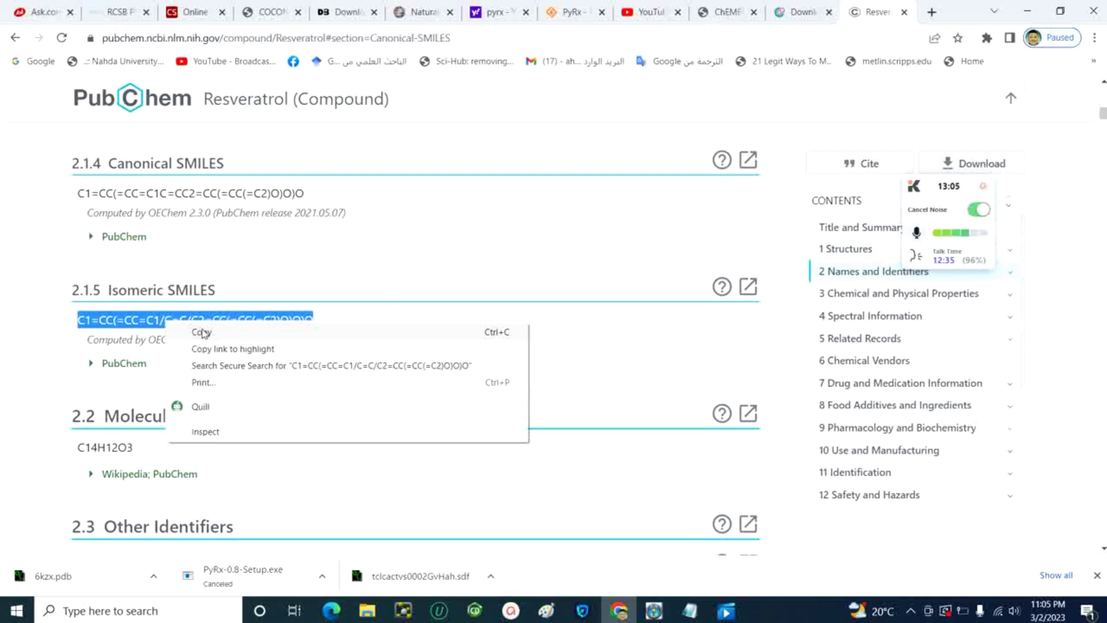
pyautogui.click(202, 330)
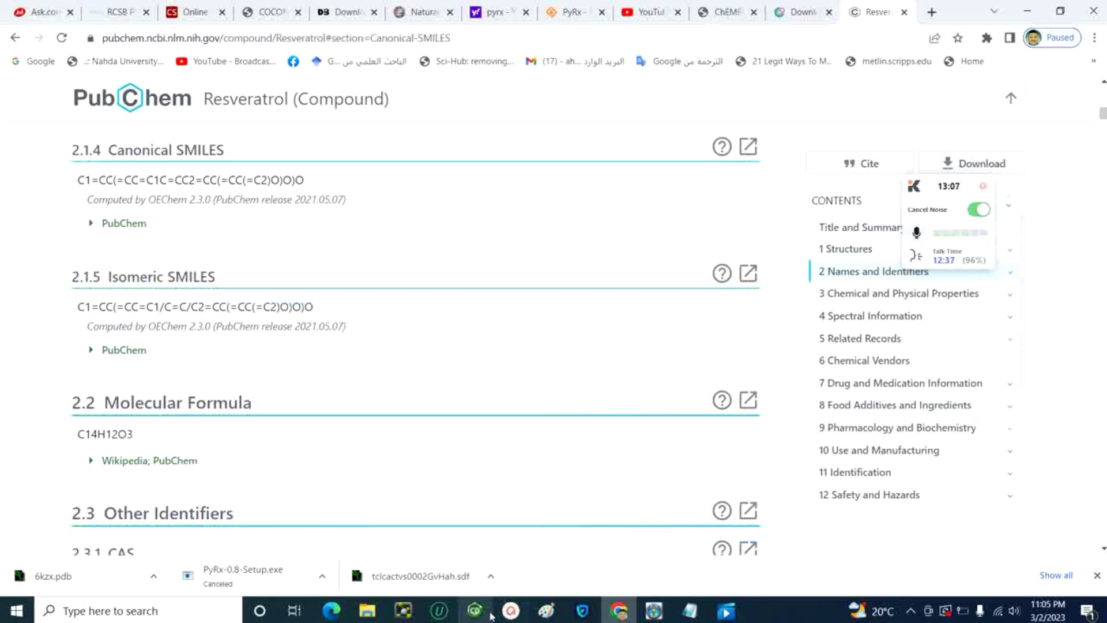
# Try to paste the copied SMILES as a structure in the blank ChemDraw document, and return to the PubChem page
pyautogui.moveTo(490, 615)
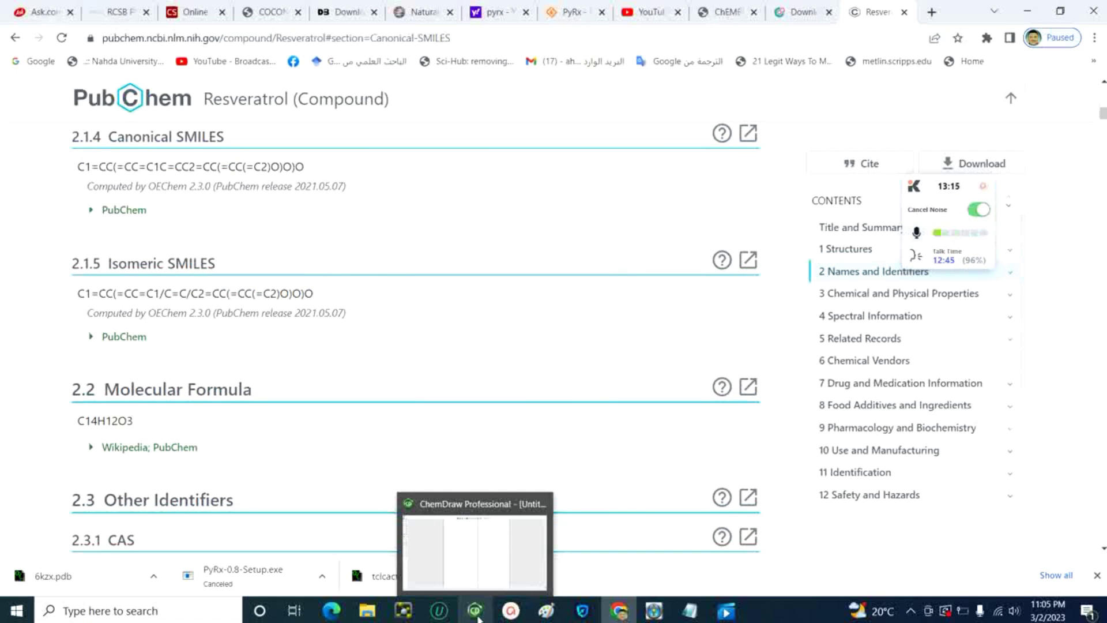
pyautogui.click(477, 618)
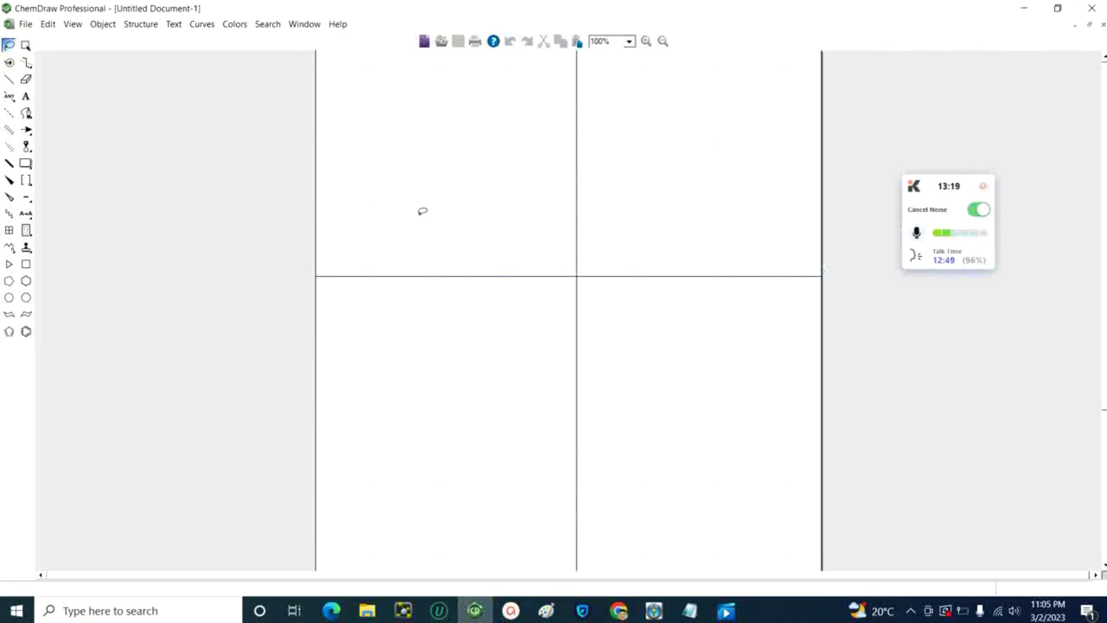
pyautogui.rightClick(418, 217)
pyautogui.moveTo(483, 303)
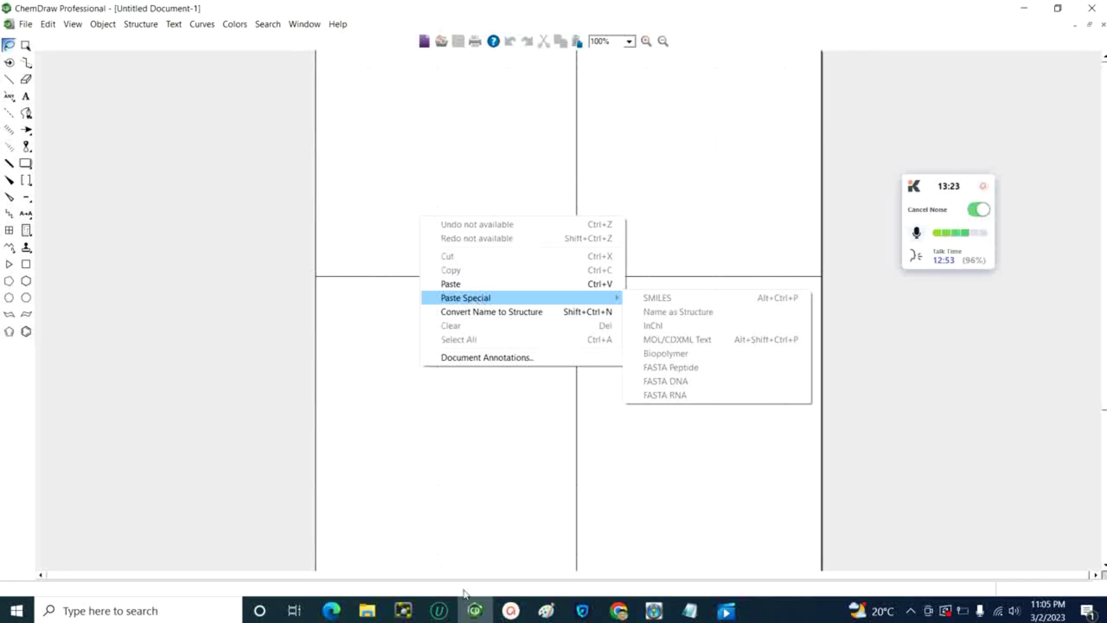
pyautogui.click(474, 610)
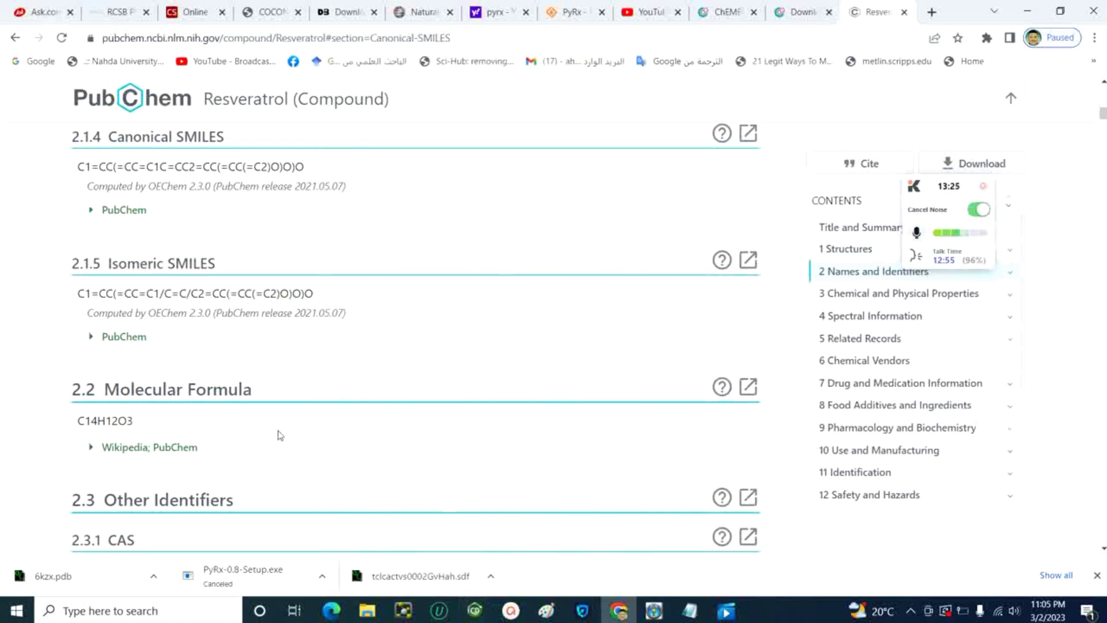
# Copy resveratrol's Isomeric SMILES string from the PubChem page again
pyautogui.tripleClick(162, 293)
pyautogui.rightClick(166, 292)
pyautogui.click(186, 301)
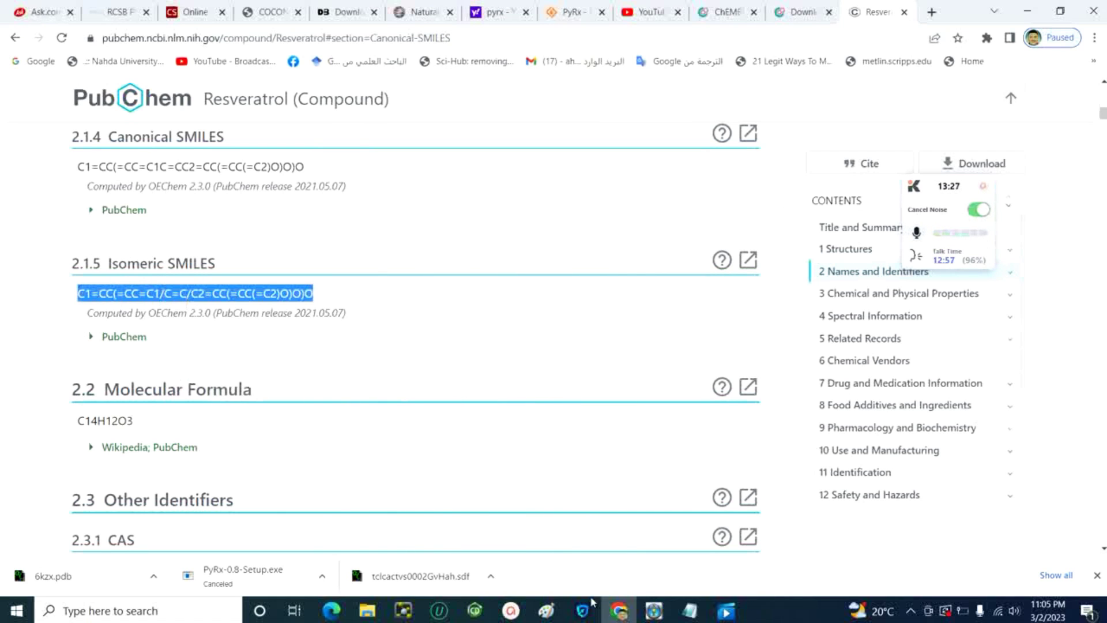
# Switch to ChemDraw, paste the copied string as SMILES, and accept moving the structure inside the document area
pyautogui.click(474, 609)
pyautogui.rightClick(430, 272)
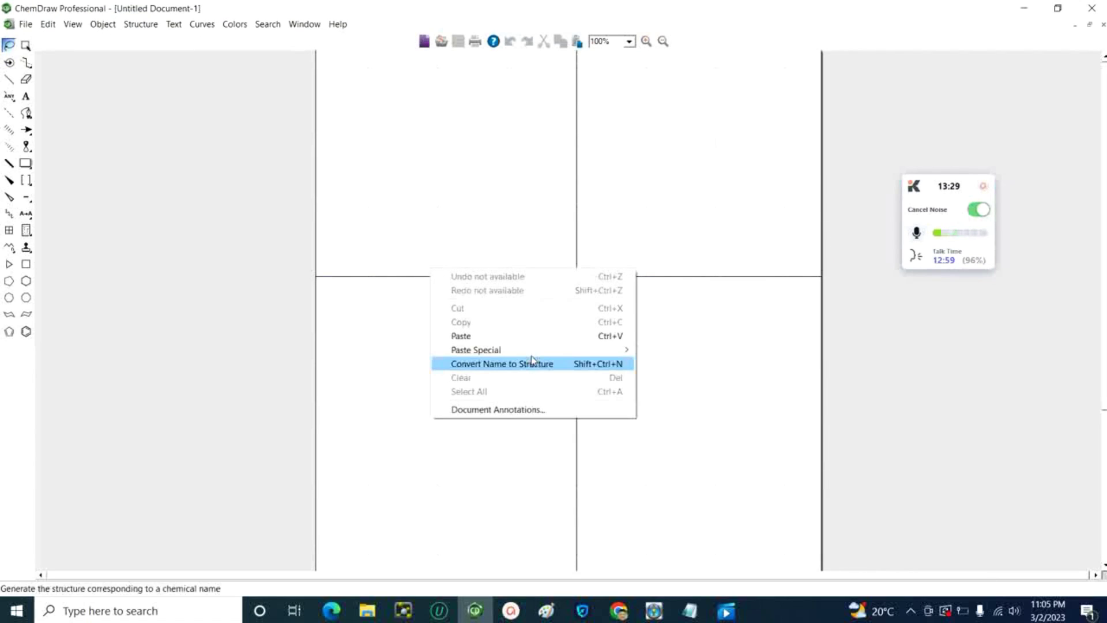
pyautogui.moveTo(535, 350)
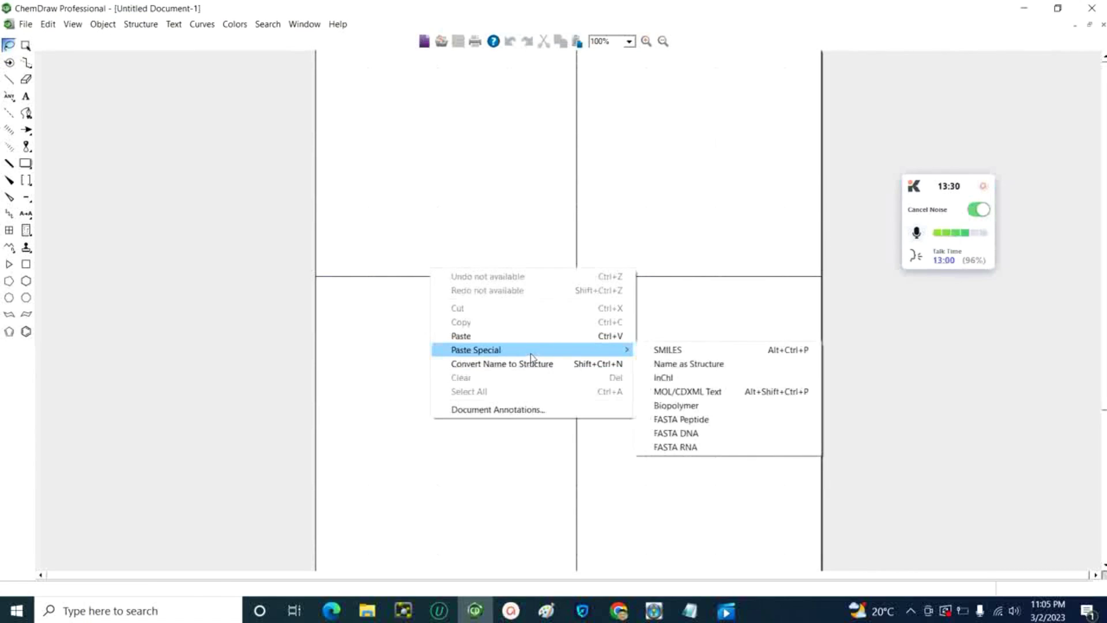
pyautogui.click(677, 355)
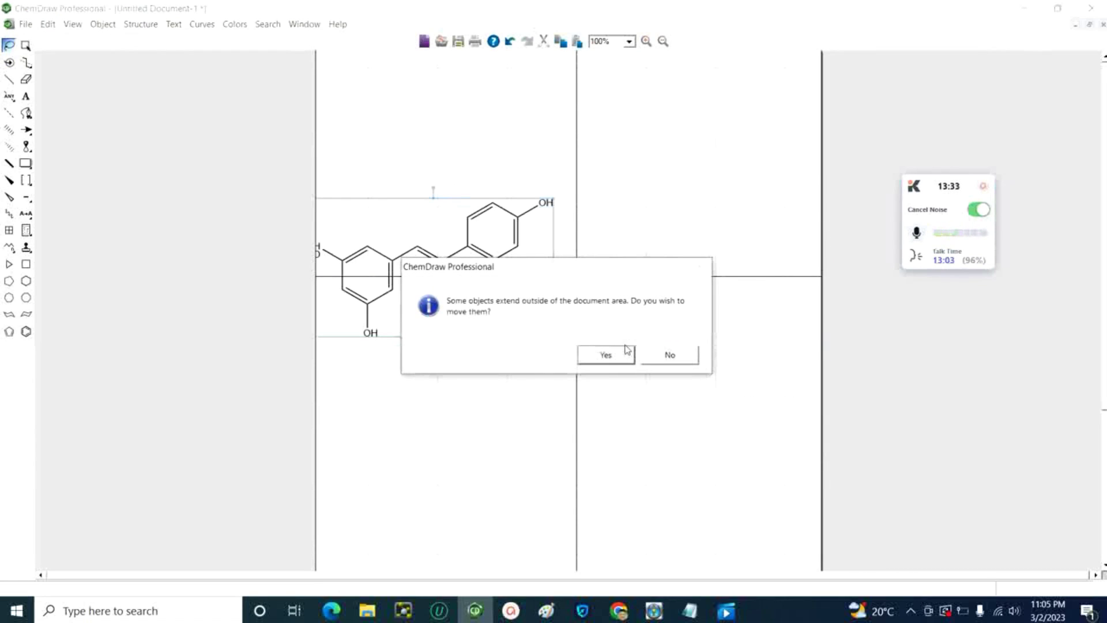
pyautogui.click(593, 354)
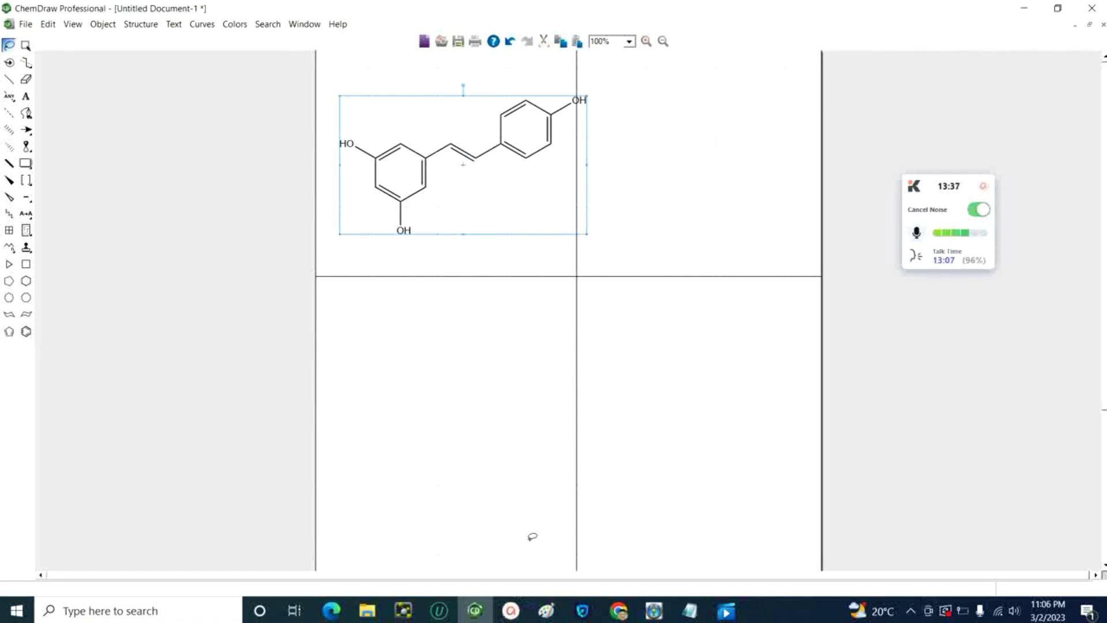
# Draw a benzene ring below the resveratrol structure and attach an OH group to its uppermost carbon
pyautogui.moveTo(619, 610)
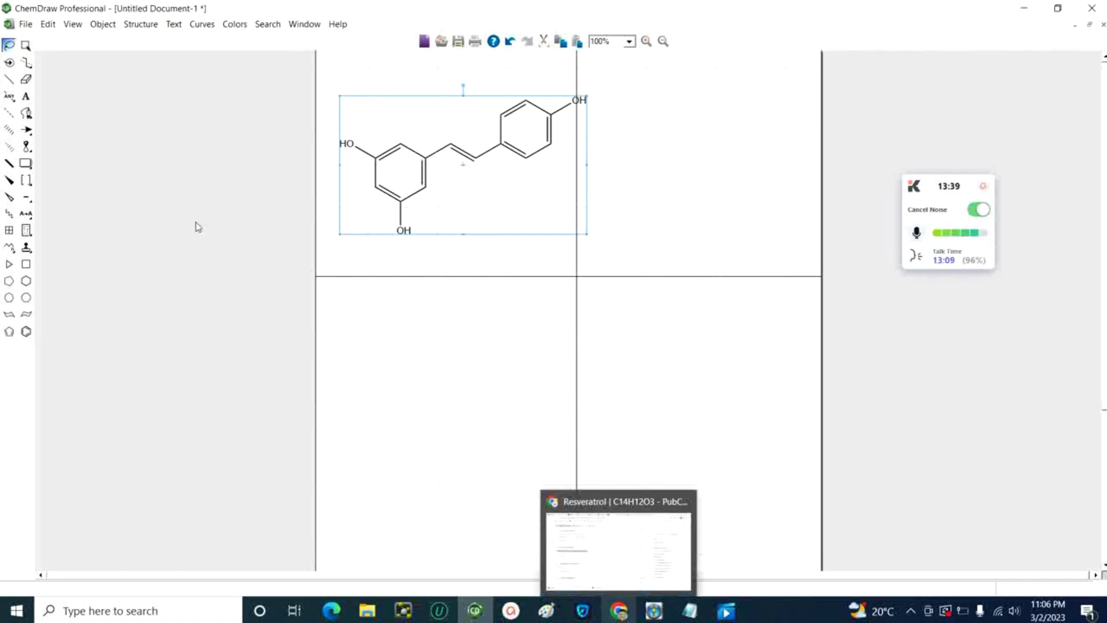
pyautogui.click(26, 332)
pyautogui.click(478, 384)
pyautogui.click(8, 79)
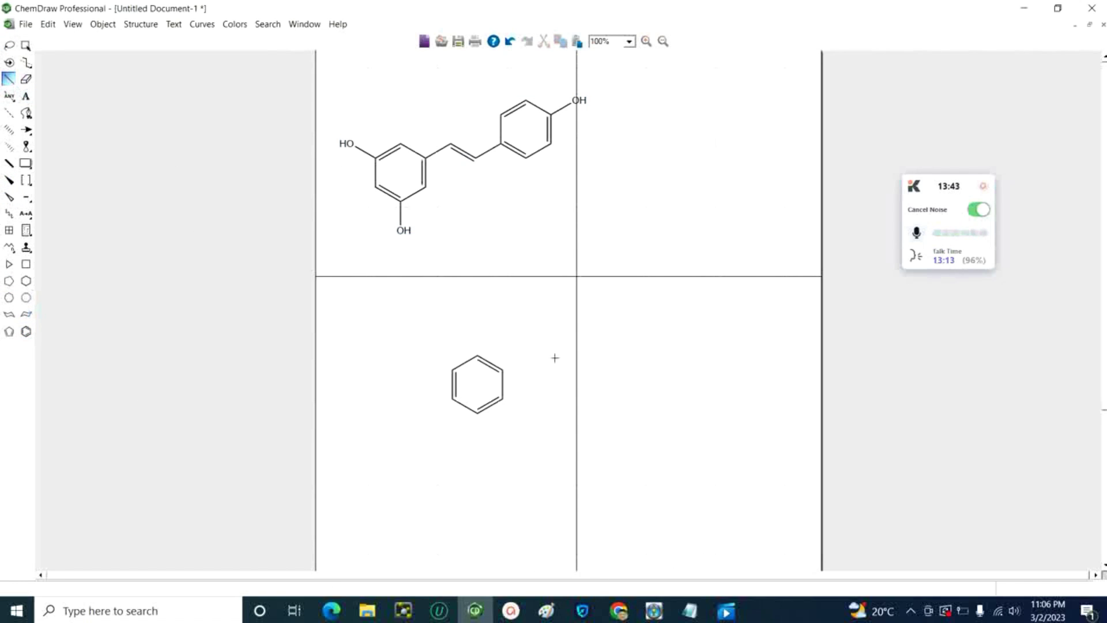
pyautogui.click(478, 356)
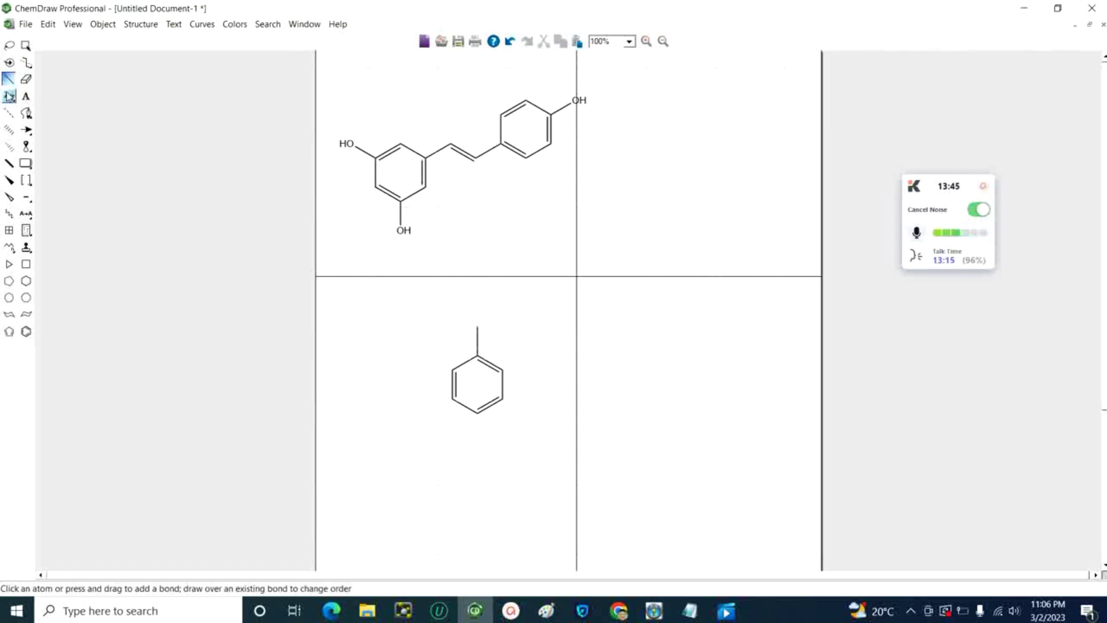
pyautogui.click(26, 96)
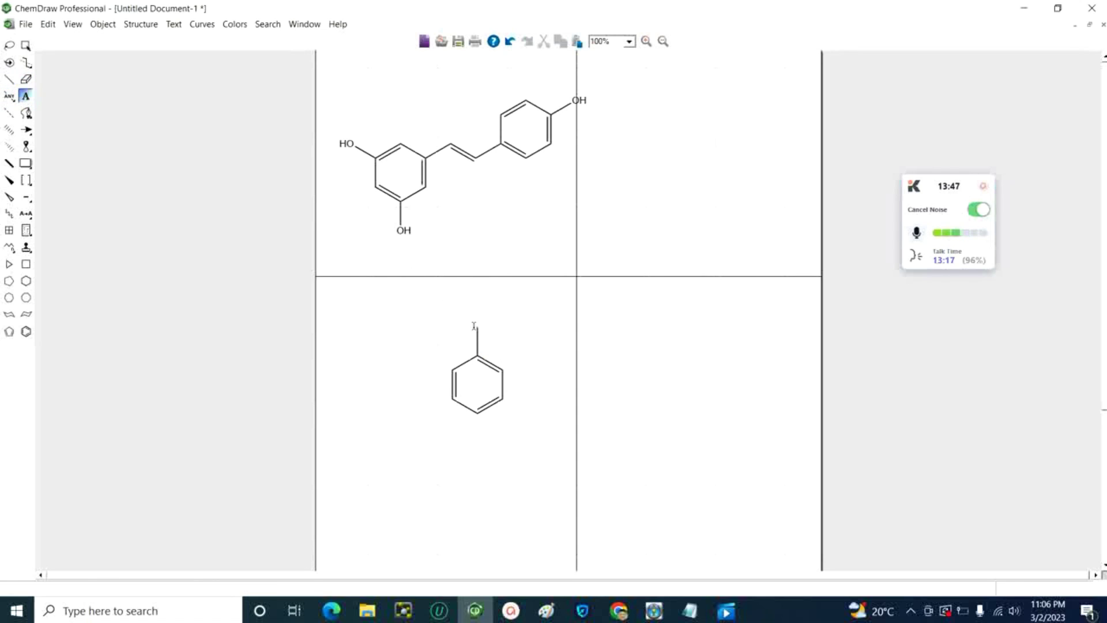
pyautogui.click(478, 326)
pyautogui.write('OH')
# Add a methyl bond to the phenol ring's lower-right carbon and move the molecule closer beneath resveratrol
pyautogui.click(9, 79)
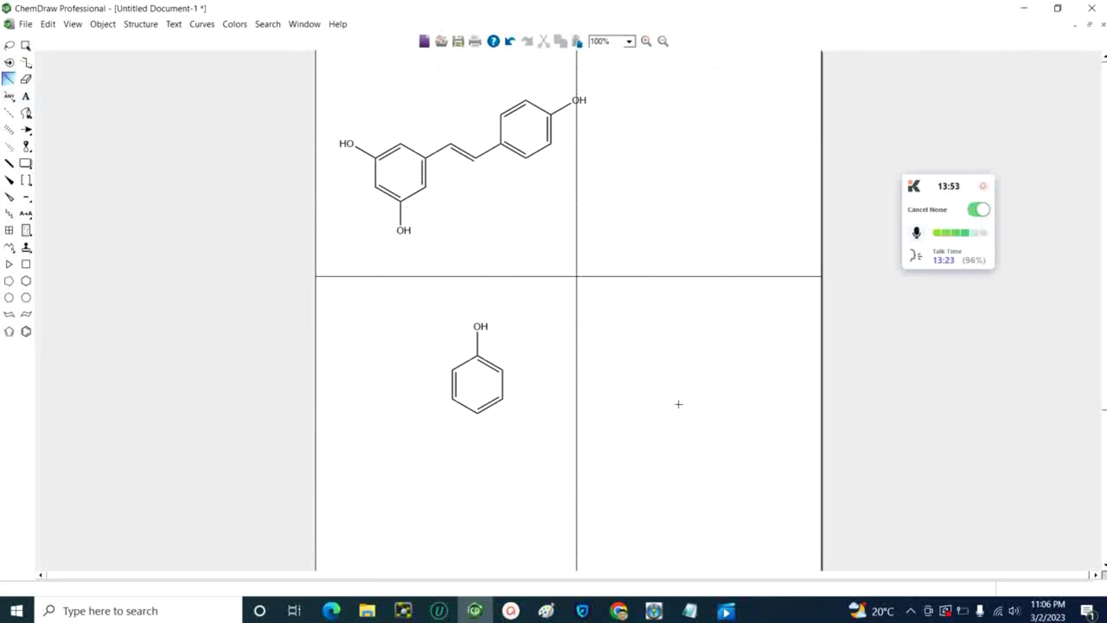
pyautogui.click(502, 398)
pyautogui.click(8, 45)
pyautogui.moveTo(499, 355); pyautogui.dragTo(459, 297)
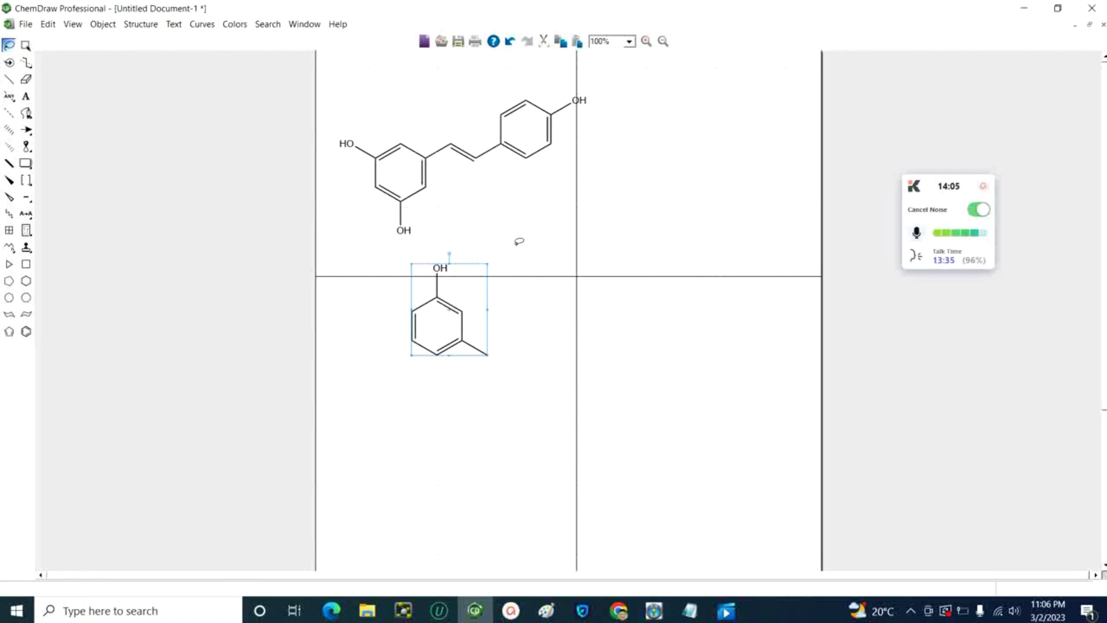
# Select the whole resveratrol structure and copy it through the molecule's Copy As command
pyautogui.moveTo(403, 110)
pyautogui.mouseDown()
pyautogui.moveTo(337, 85)
pyautogui.moveTo(314, 138)
pyautogui.moveTo(364, 235)
pyautogui.moveTo(414, 248)
pyautogui.moveTo(578, 140)
pyautogui.moveTo(586, 87)
pyautogui.mouseUp()
pyautogui.rightClick(483, 146)
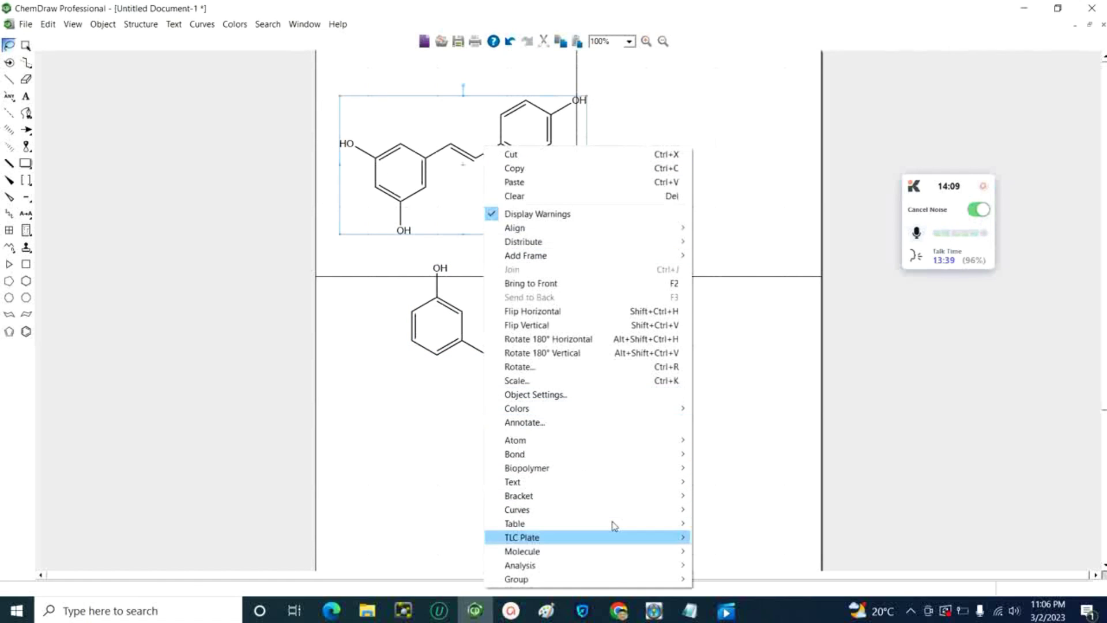
pyautogui.moveTo(623, 552)
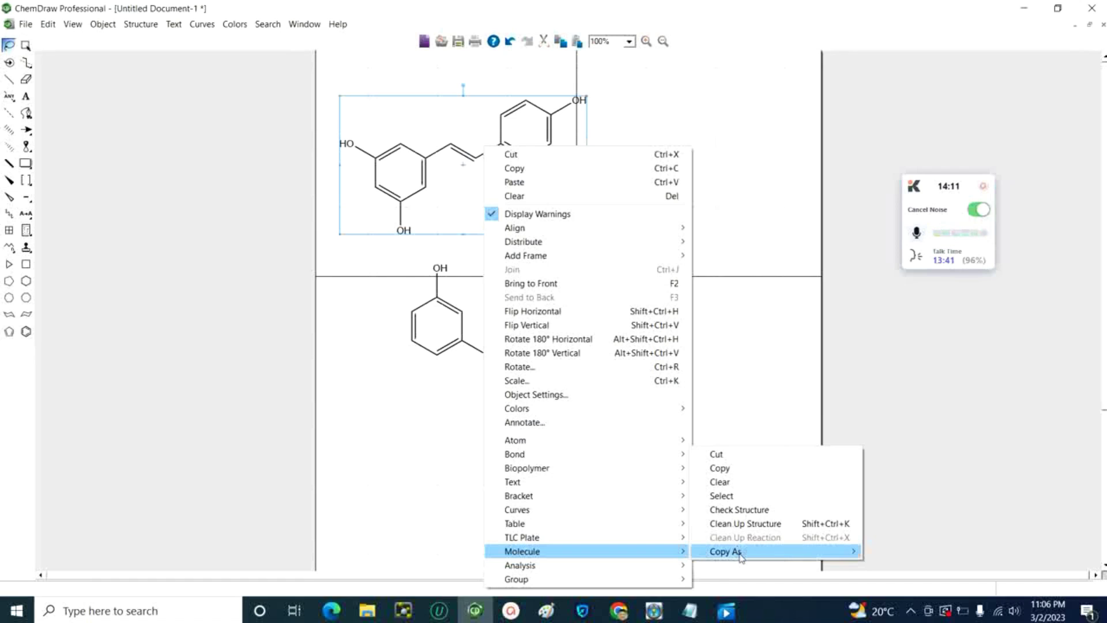
pyautogui.moveTo(740, 552)
pyautogui.click(891, 468)
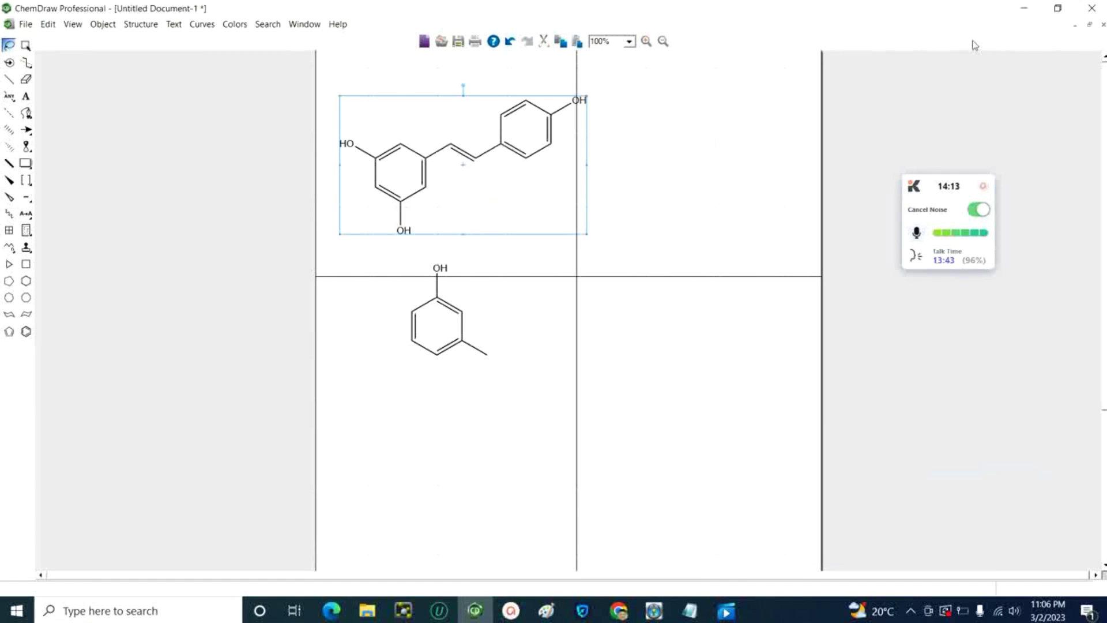
# Minimize ChemDraw and Chrome, and bring up the "Docking adatabase" folder in File Explorer
pyautogui.click(1017, 5)
pyautogui.click(1021, 7)
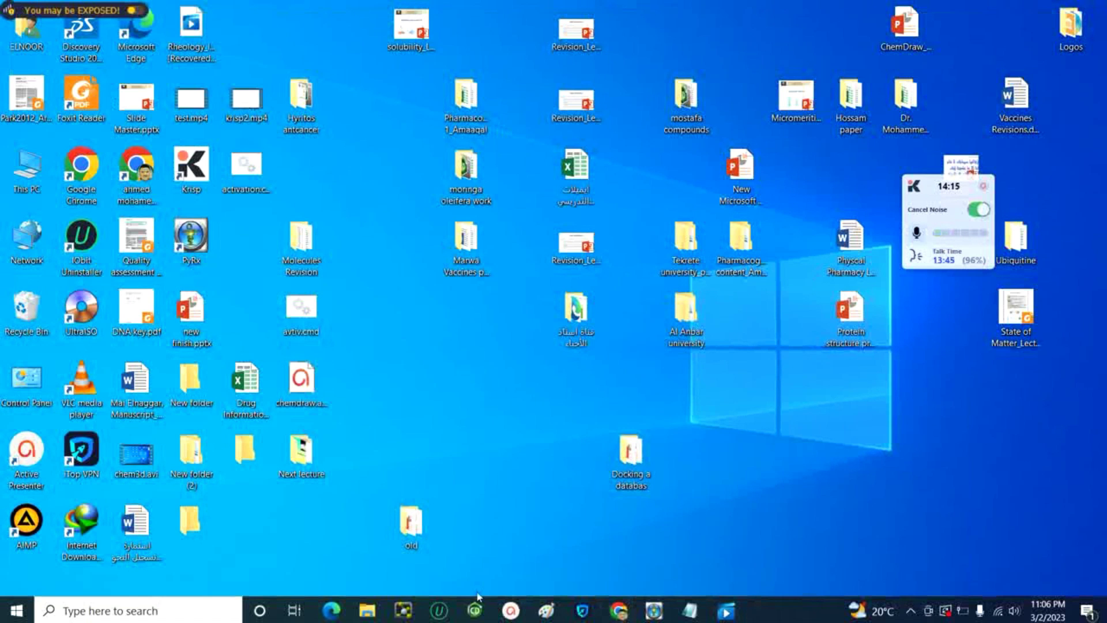
pyautogui.moveTo(367, 611)
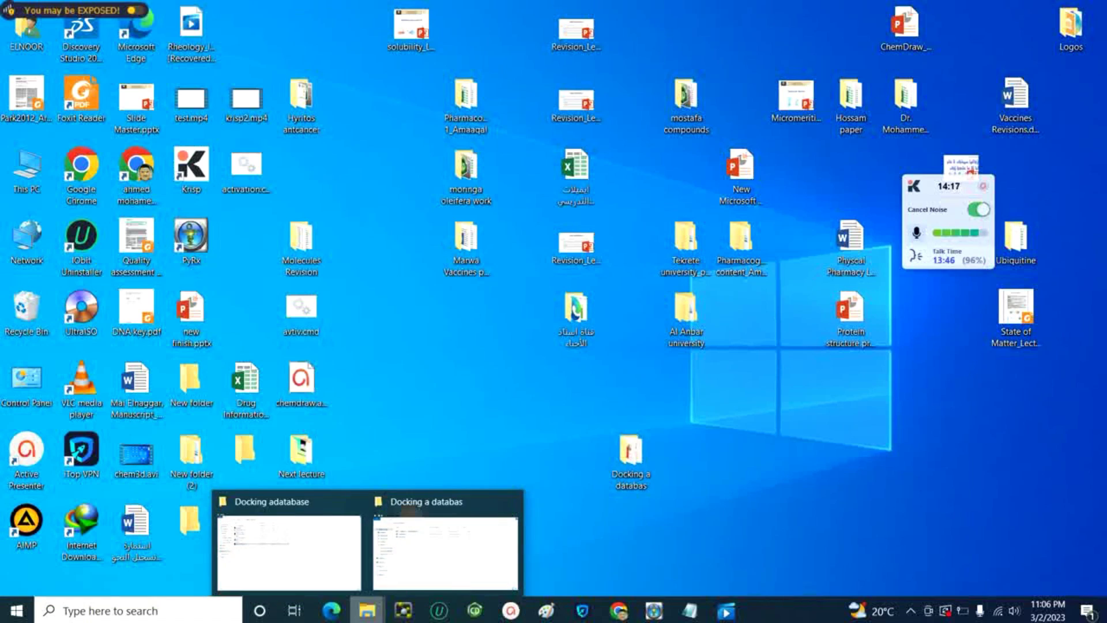
pyautogui.click(480, 562)
pyautogui.moveTo(368, 611)
pyautogui.click(271, 539)
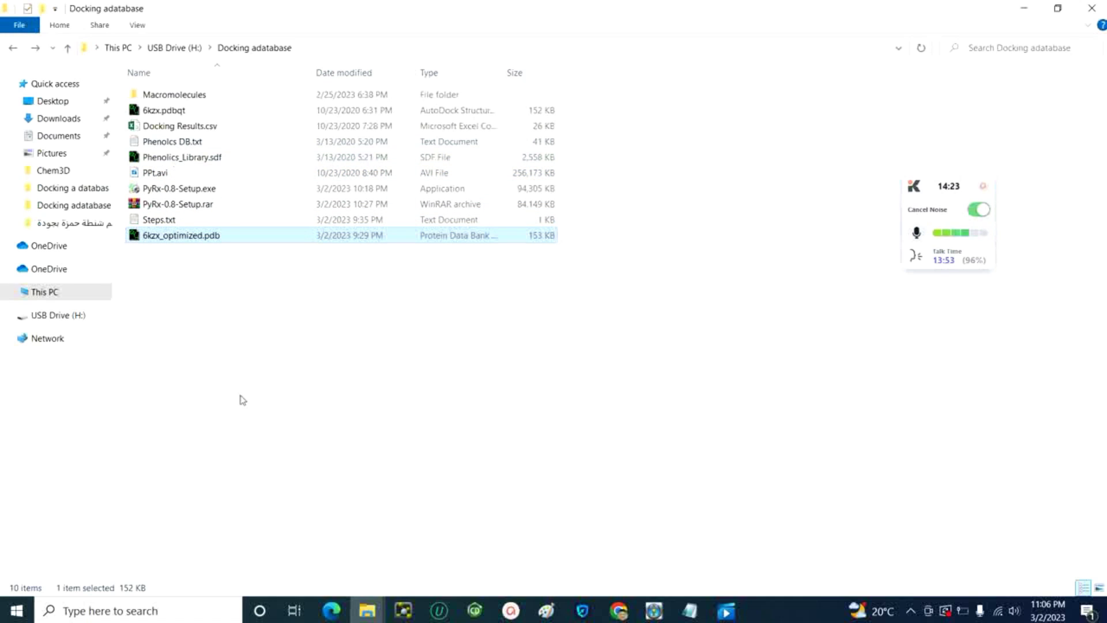
# Create a new text document named data.txt in the "Docking adatabase" folder
pyautogui.rightClick(236, 376)
pyautogui.moveTo(367, 346)
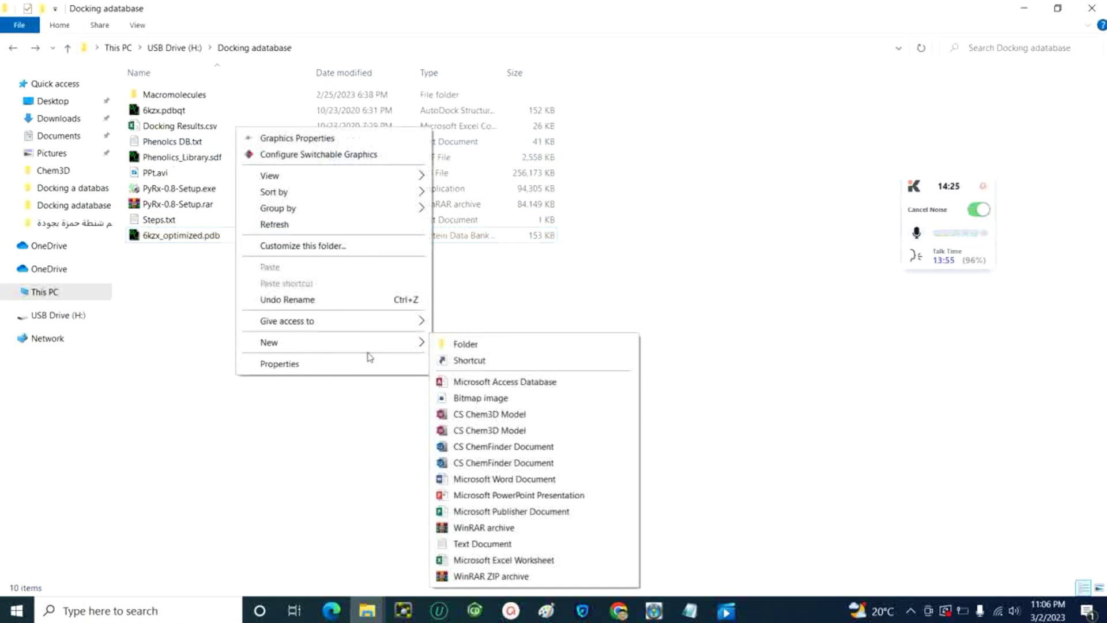
pyautogui.click(523, 546)
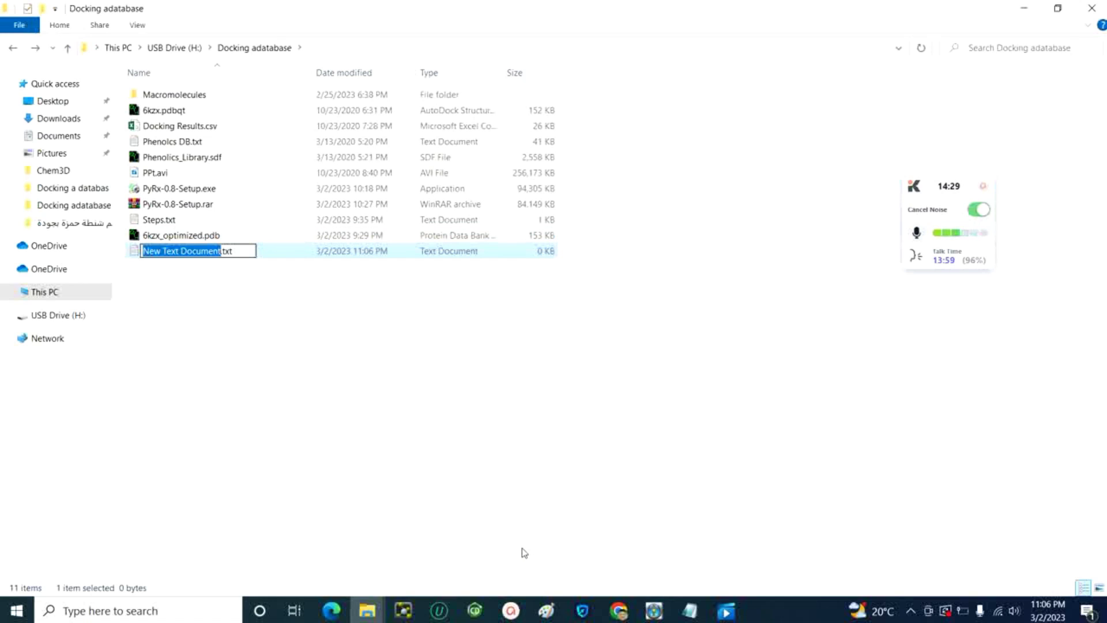
pyautogui.write('data')
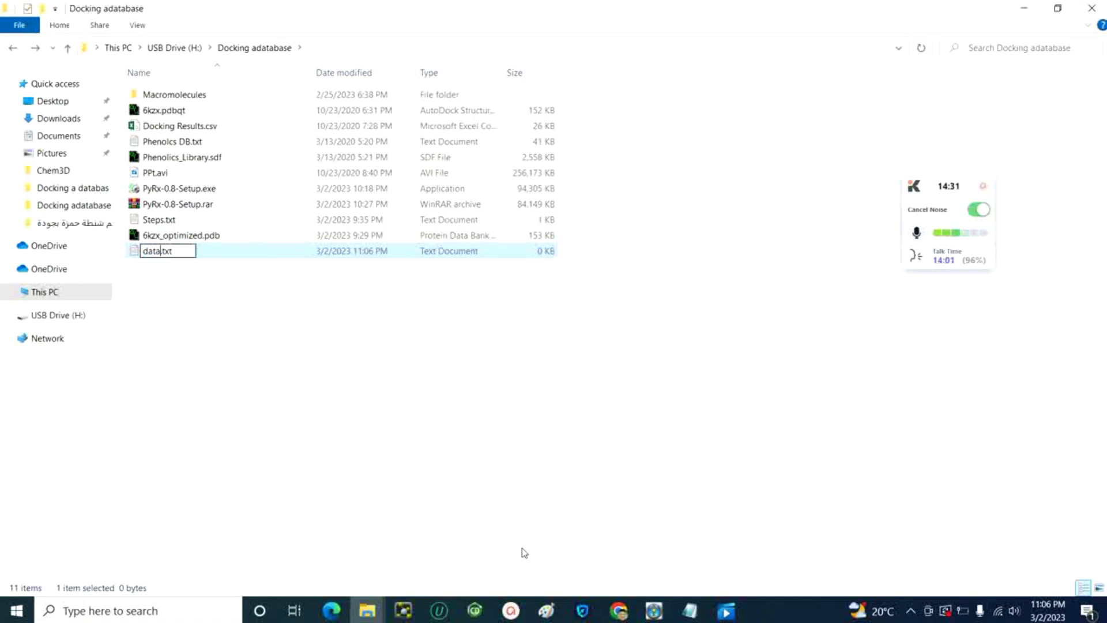
pyautogui.click(345, 478)
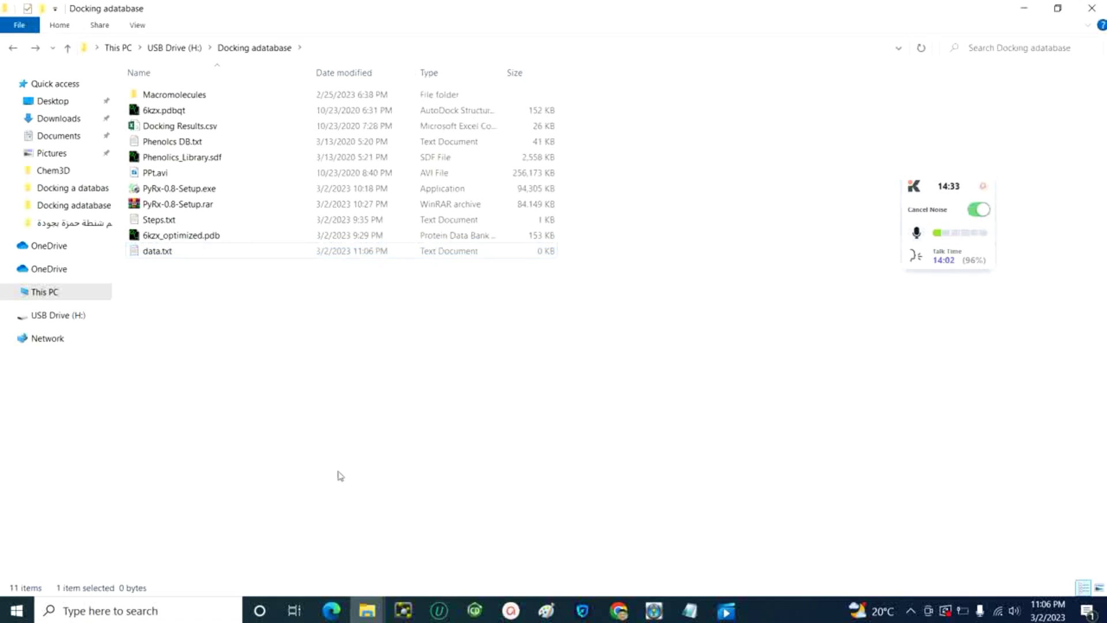
# Open data.txt and paste the copied resveratrol SMILES, OC1=CC(/C=C/C2=CC=C(O)C=C2)=CC(O)=C1, on its first line
pyautogui.click(178, 252)
pyautogui.doubleClick(179, 251)
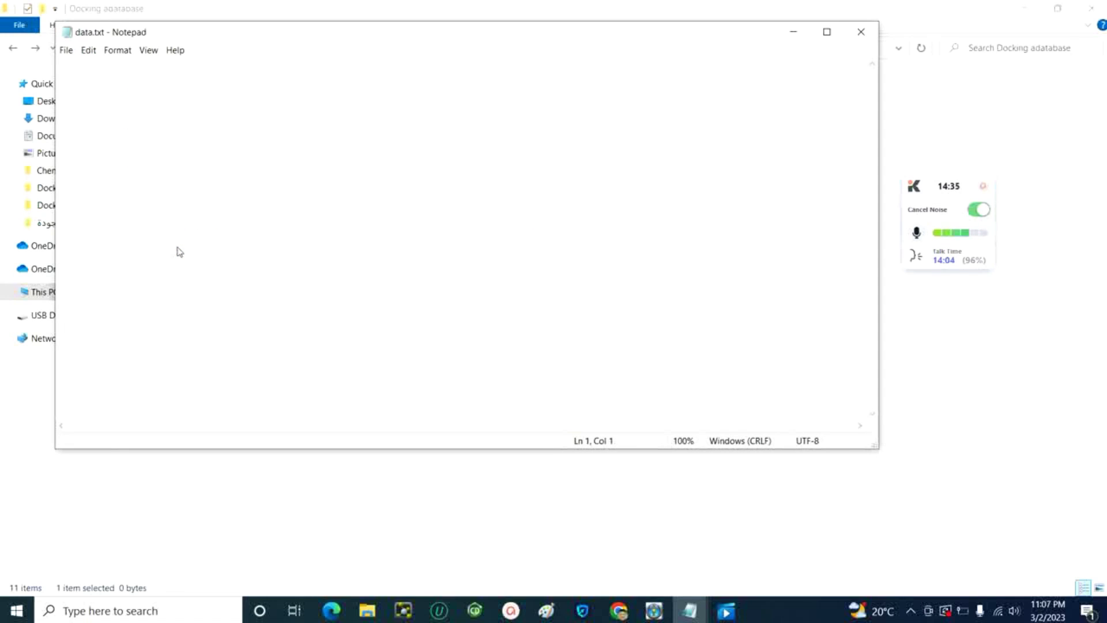
pyautogui.write('OC1=CC(/C=C/C2=CC=C(O)C=C2)=CC(O)=C1')
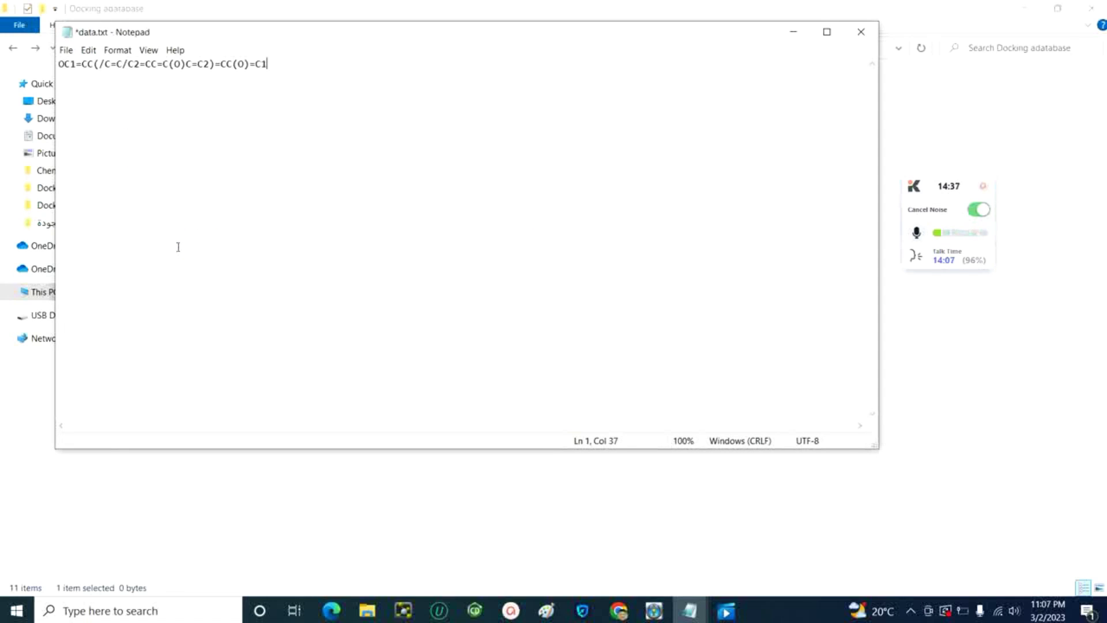
# Switch to ChemDraw, select the methyl-substituted phenol below resveratrol and copy it as SMILES
pyautogui.click(474, 610)
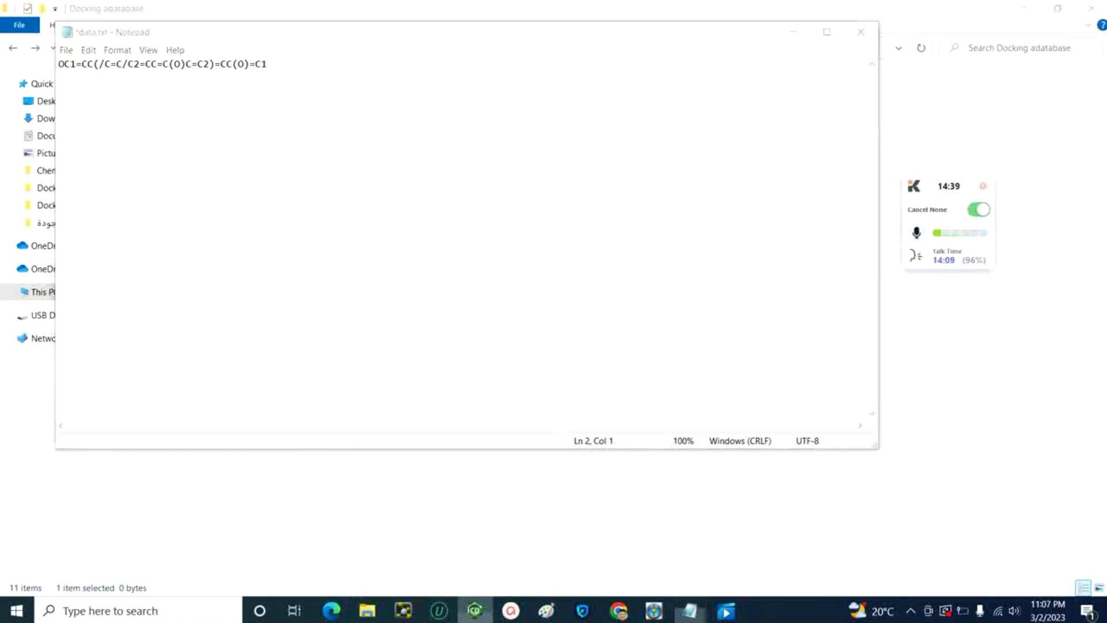
pyautogui.click(470, 284)
pyautogui.moveTo(475, 264)
pyautogui.mouseDown()
pyautogui.moveTo(424, 238)
pyautogui.moveTo(364, 368)
pyautogui.moveTo(507, 266)
pyautogui.mouseUp()
pyautogui.rightClick(416, 316)
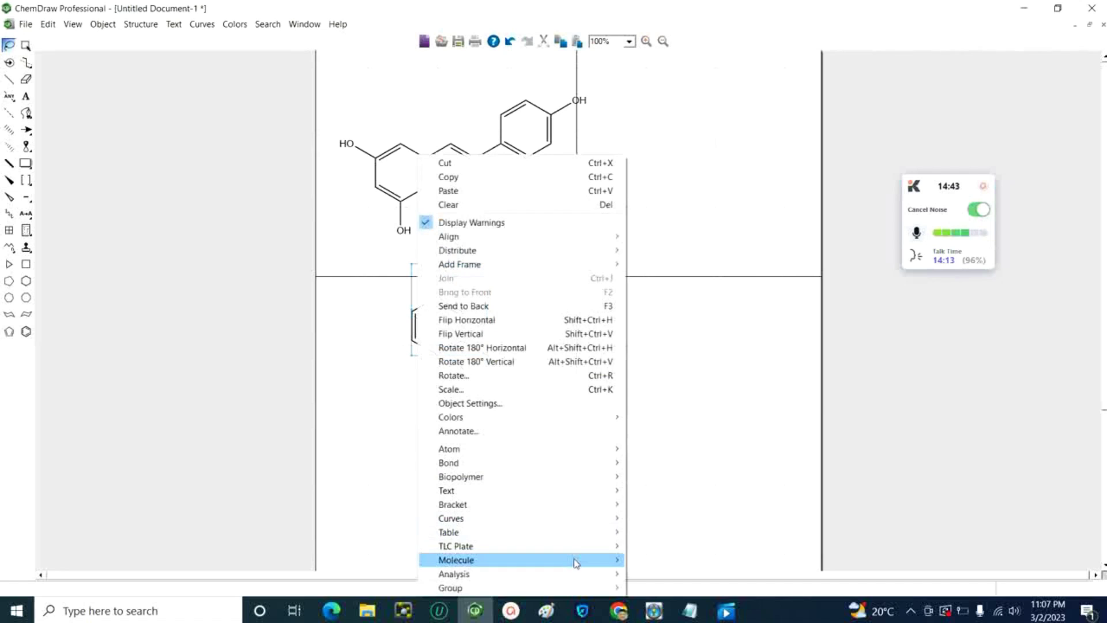
pyautogui.moveTo(576, 560)
pyautogui.moveTo(657, 562)
pyautogui.click(845, 477)
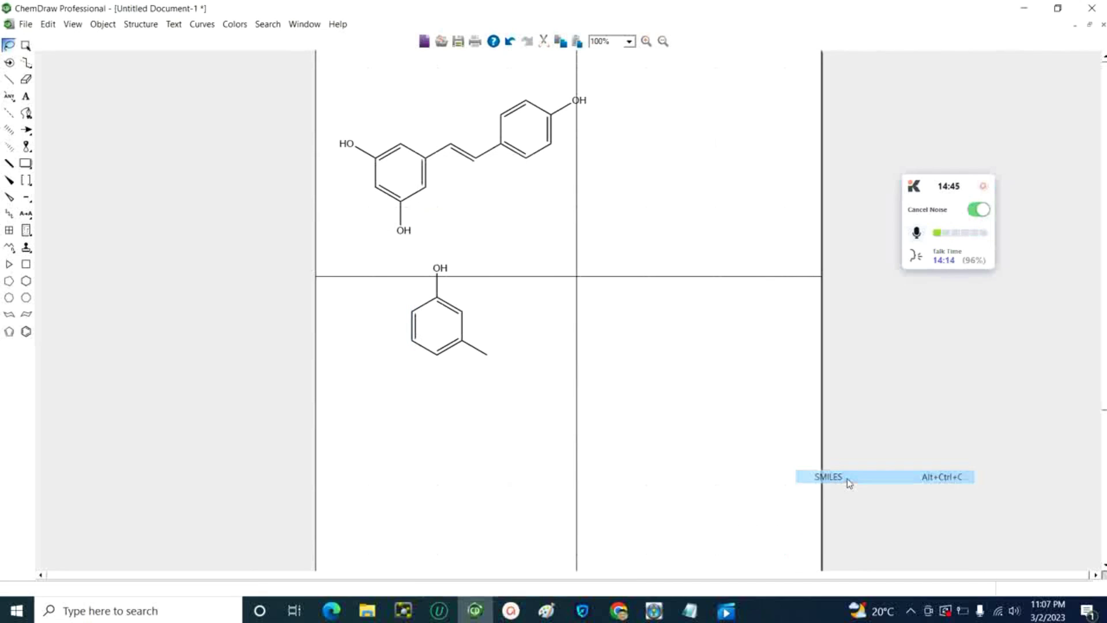
# Paste the methylphenol SMILES, OC1=CC(C)=CC=C1, on the second line of data.txt, and close the file without saving
pyautogui.click(474, 608)
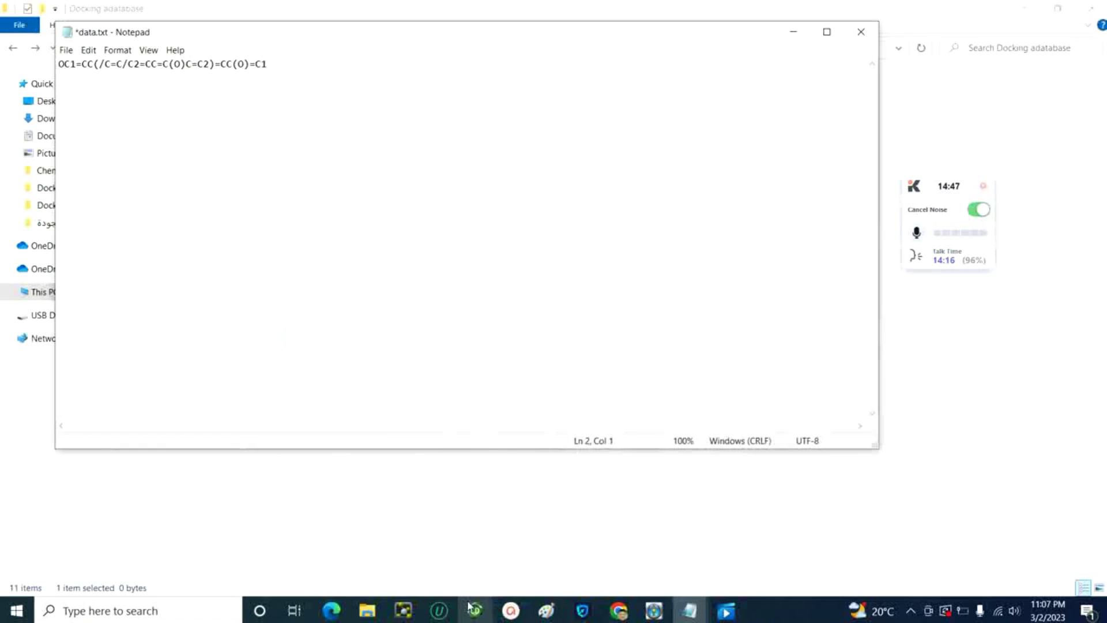
pyautogui.hotkey('ctrl', 'v')
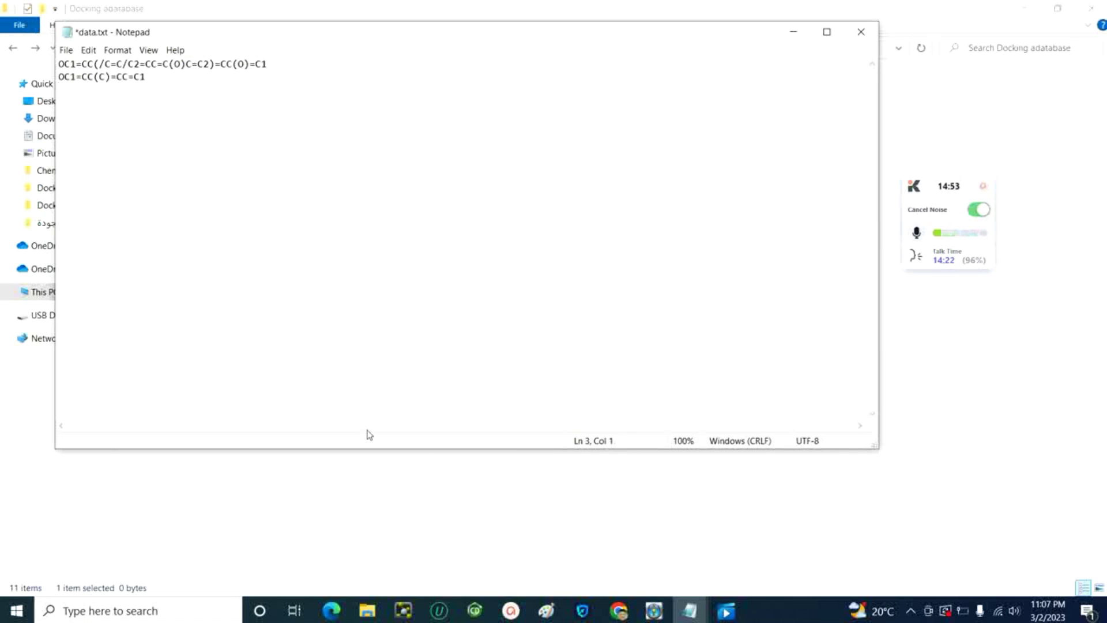
pyautogui.click(855, 36)
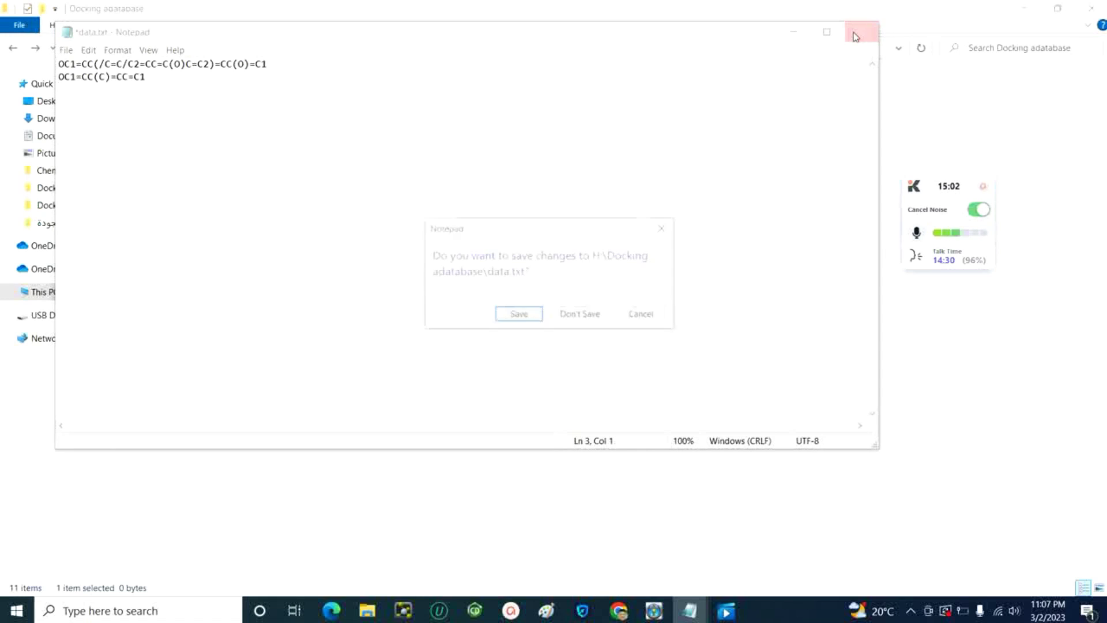
pyautogui.click(568, 317)
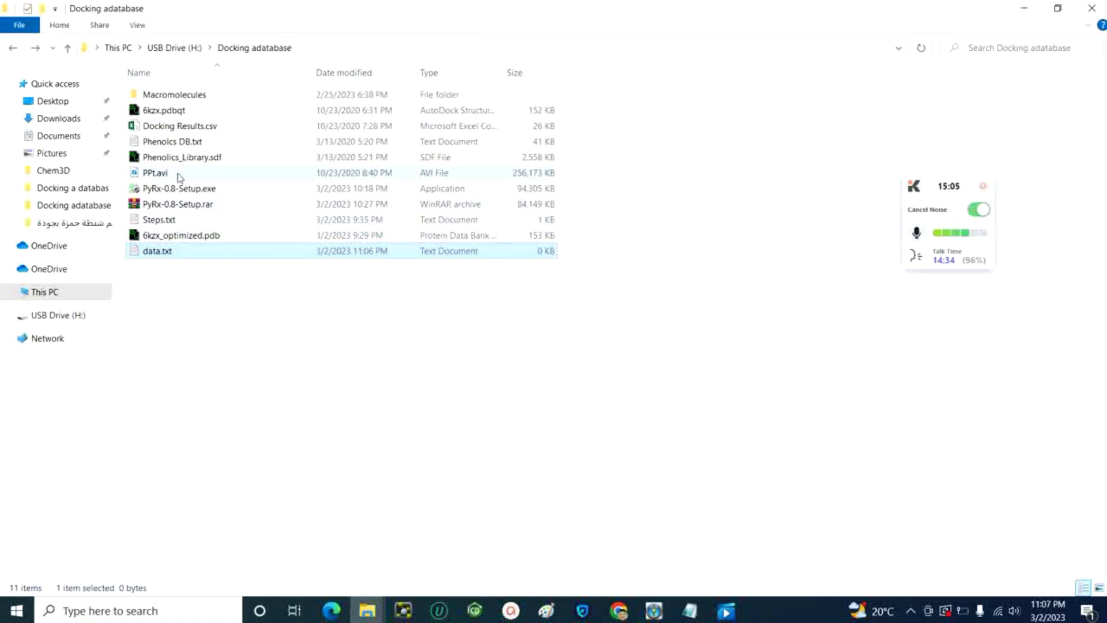
# Open Phenolcs DB.txt from the "Docking adatabase" folder and look through its list of compound SMILES
pyautogui.click(171, 149)
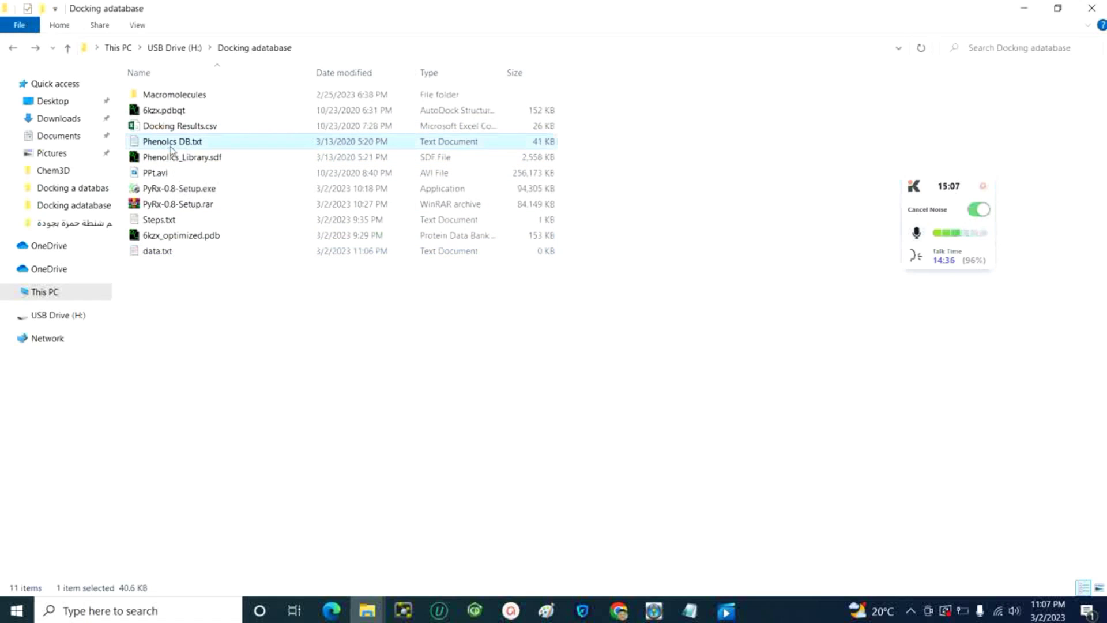
pyautogui.doubleClick(171, 148)
pyautogui.scroll(-10, 160, 154)
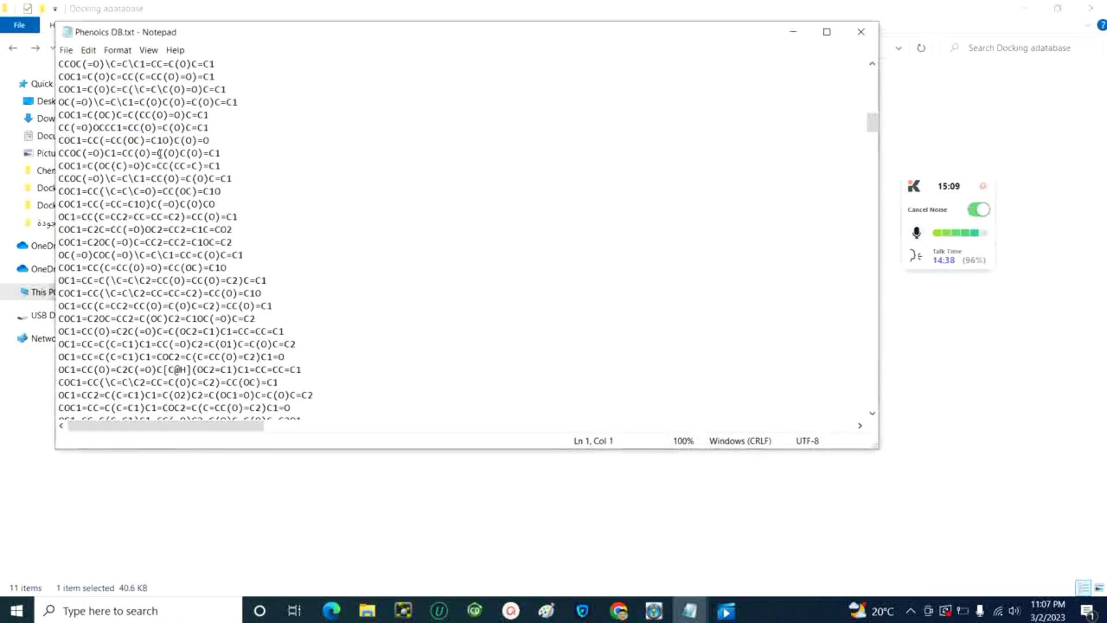
pyautogui.scroll(-5, 160, 154)
pyautogui.moveTo(872, 156); pyautogui.dragTo(730, 355)
pyautogui.scroll(5, 446, 326)
pyautogui.scroll(12, 447, 327)
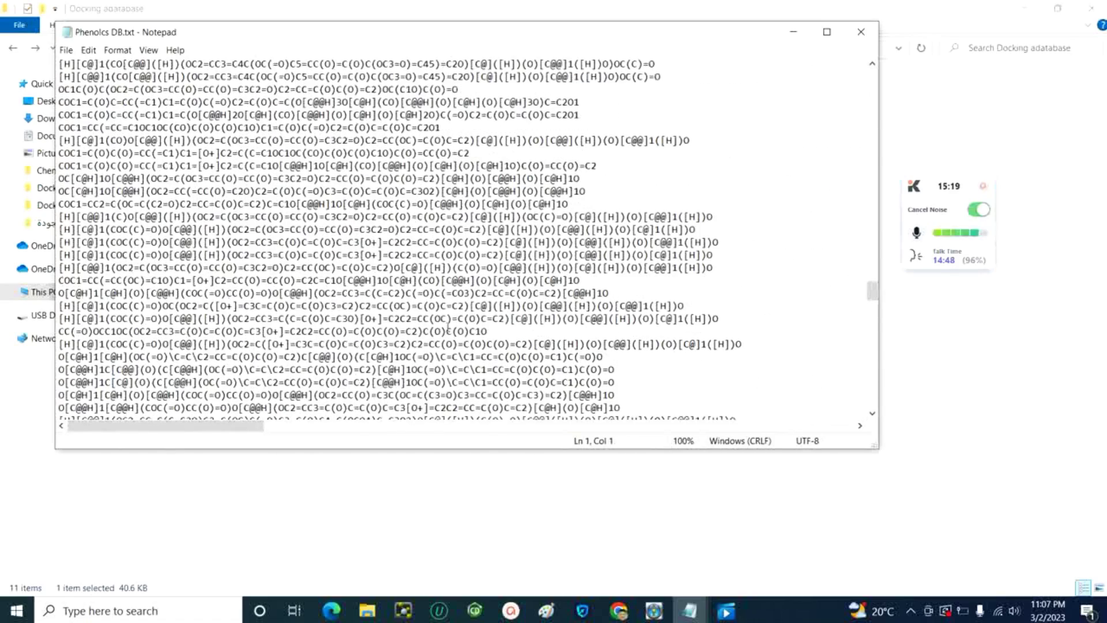
pyautogui.scroll(11, 448, 327)
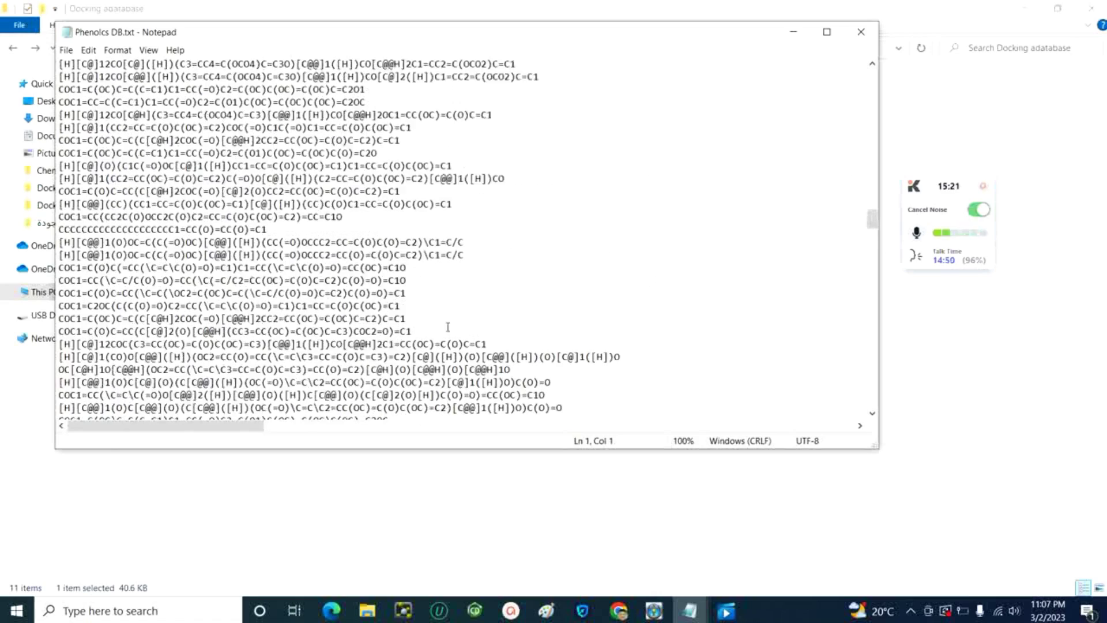
pyautogui.scroll(4, 447, 326)
pyautogui.scroll(8, 448, 327)
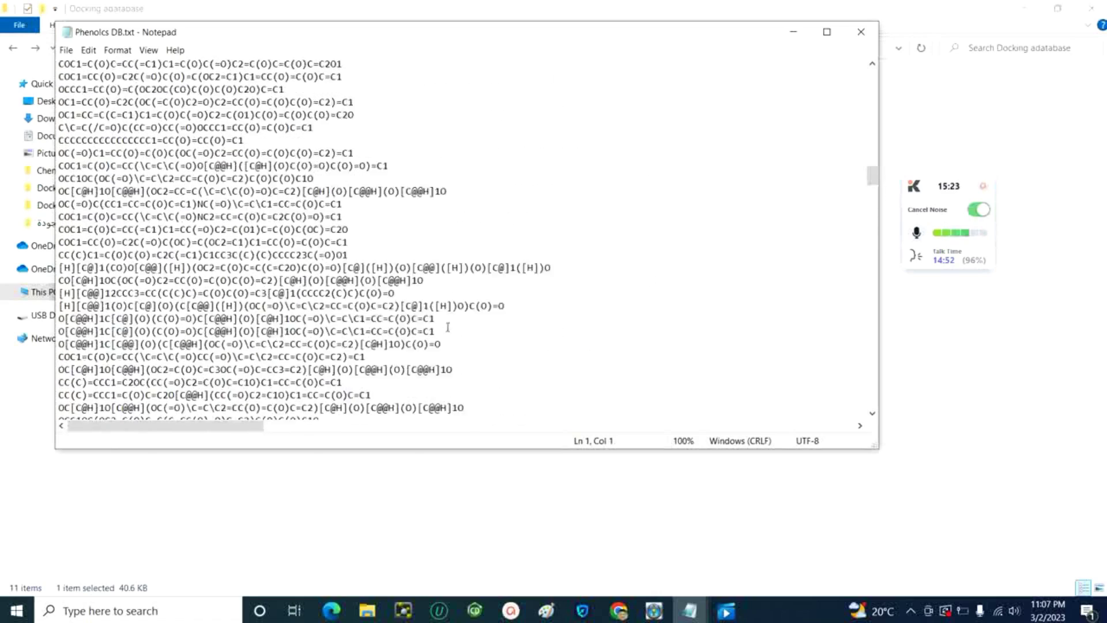
pyautogui.scroll(15, 447, 327)
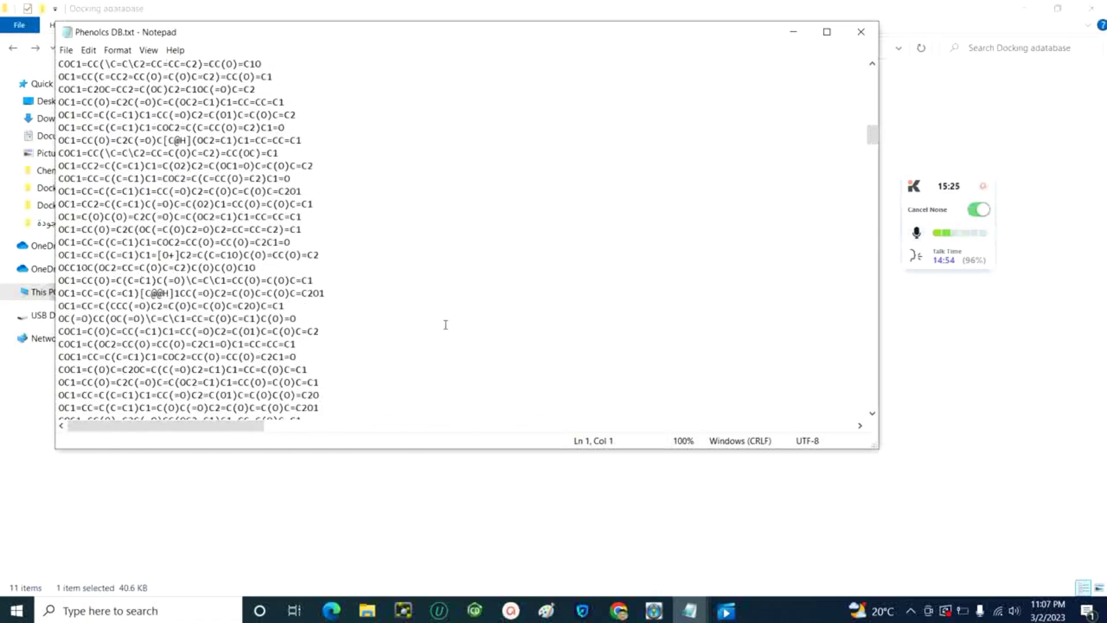
# Close the SMILES text file and choose Phenolcs DB.txt as the input file in the Online SMILES Translator in Chrome
pyautogui.click(860, 31)
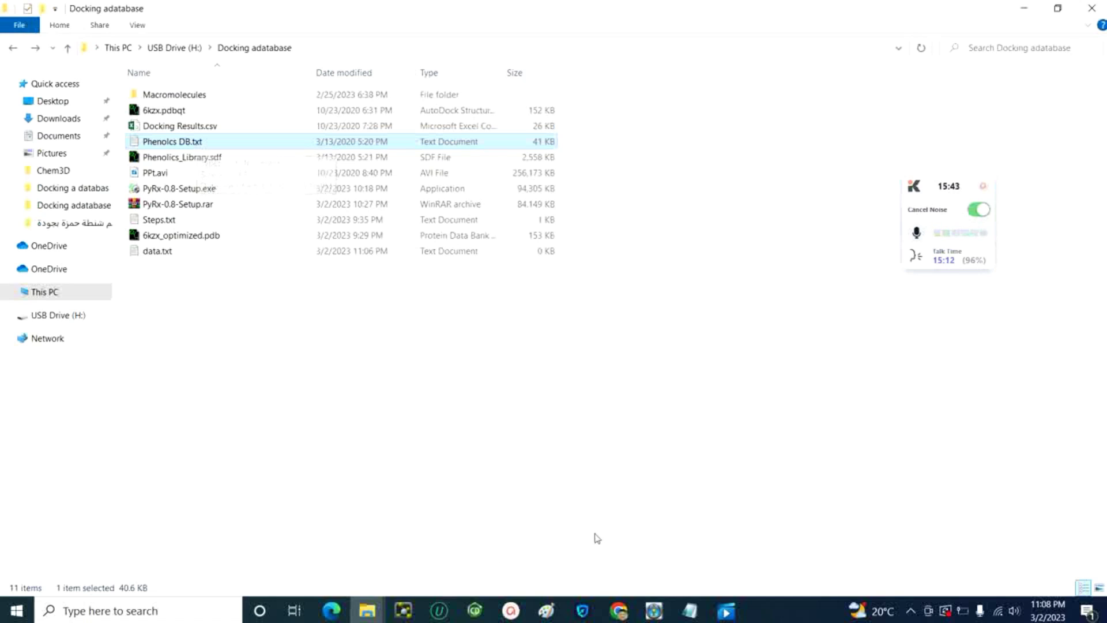
pyautogui.moveTo(619, 610)
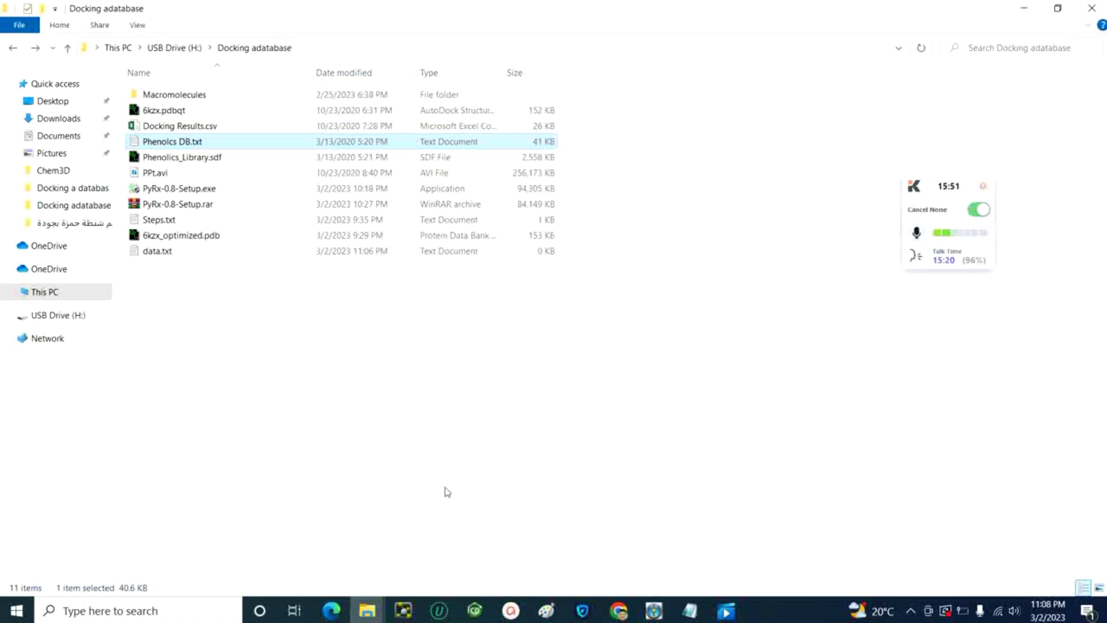
pyautogui.click(619, 609)
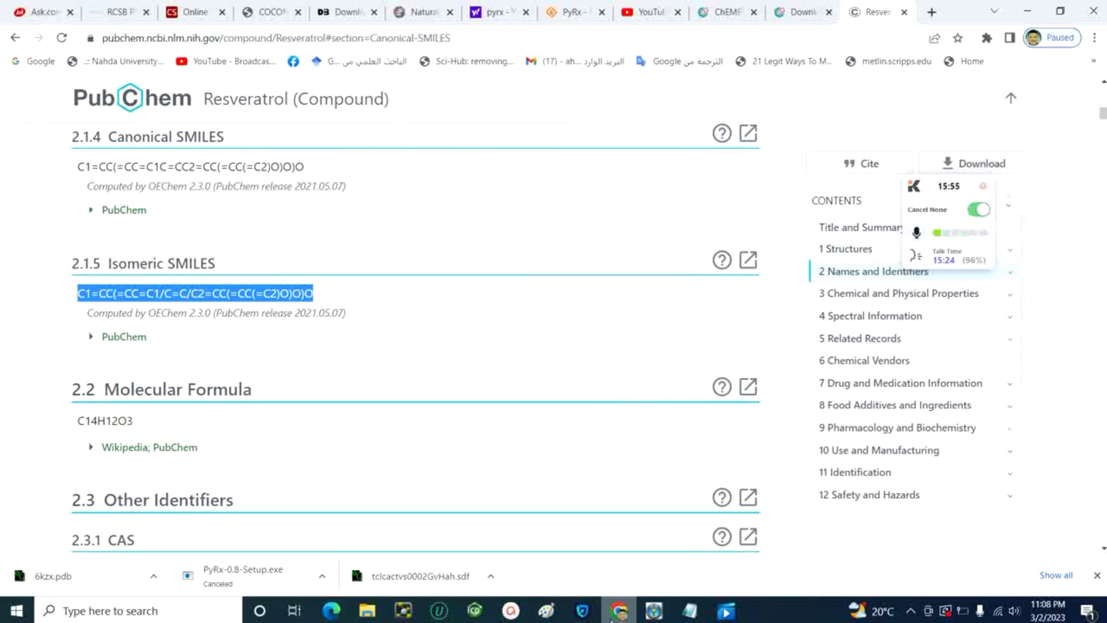
pyautogui.click(200, 5)
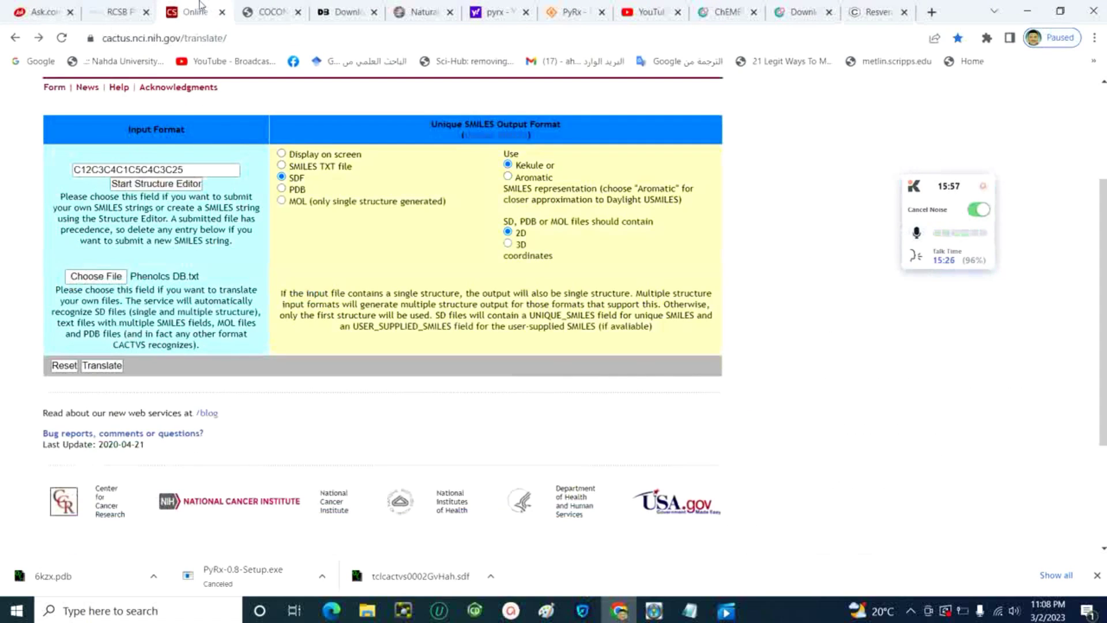
pyautogui.scroll(3, 438, 225)
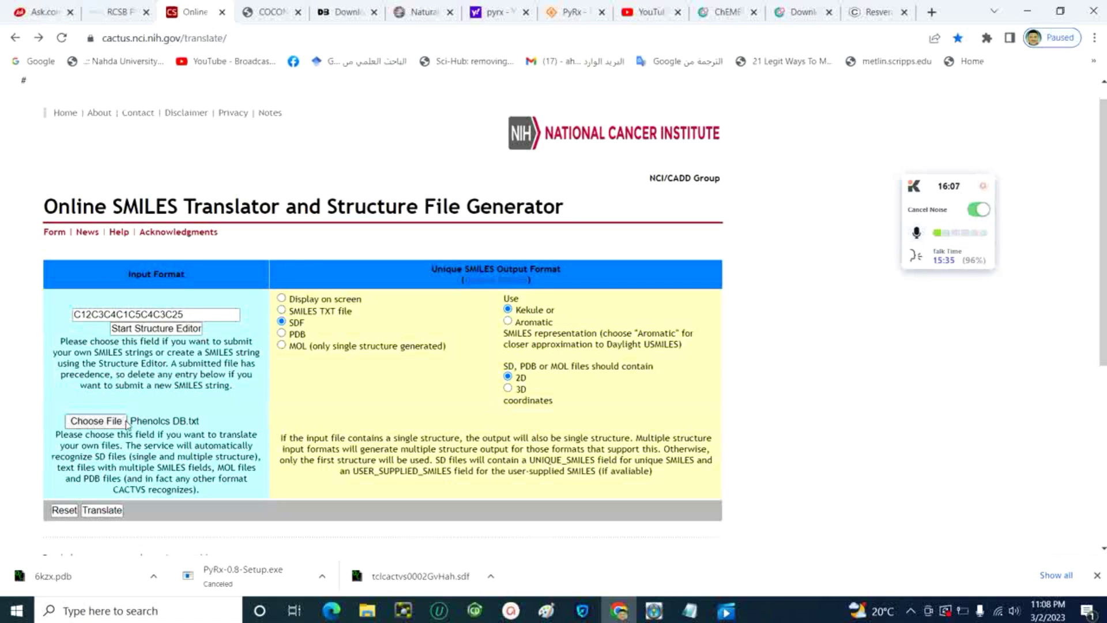
pyautogui.click(97, 421)
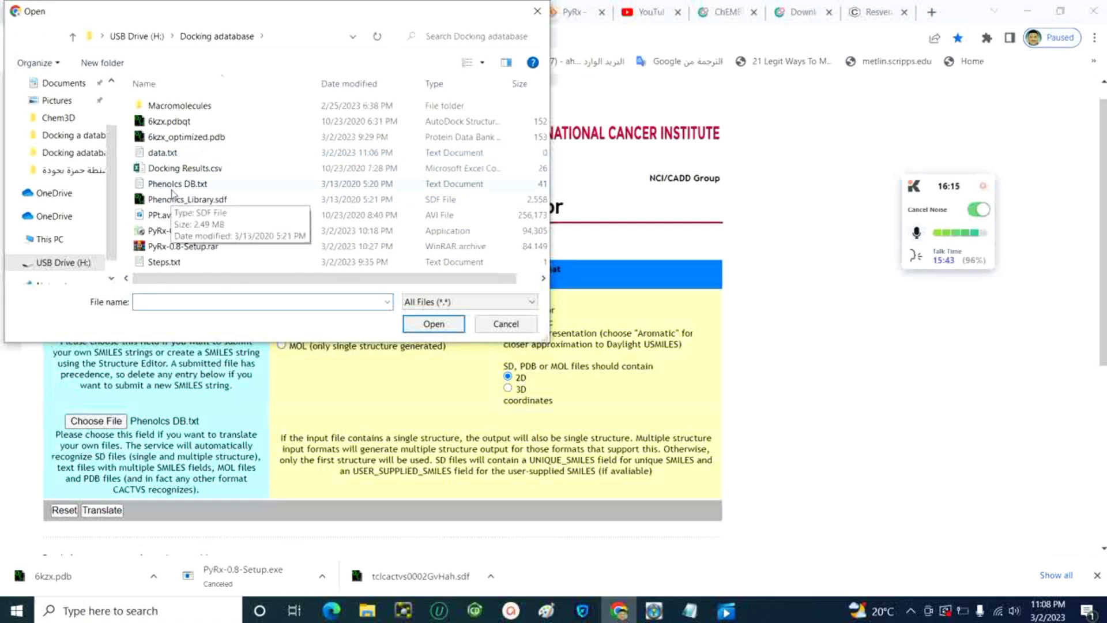
pyautogui.doubleClick(176, 188)
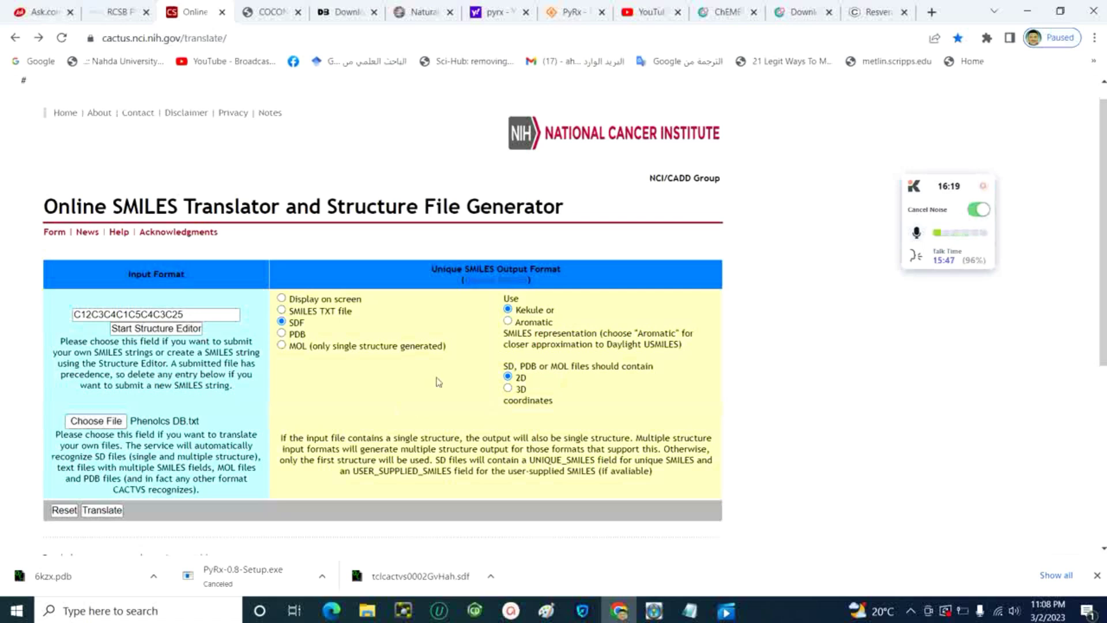
# Translate the chosen SMILES file to SDF format and download the generated structure file
pyautogui.click(282, 297)
pyautogui.click(116, 511)
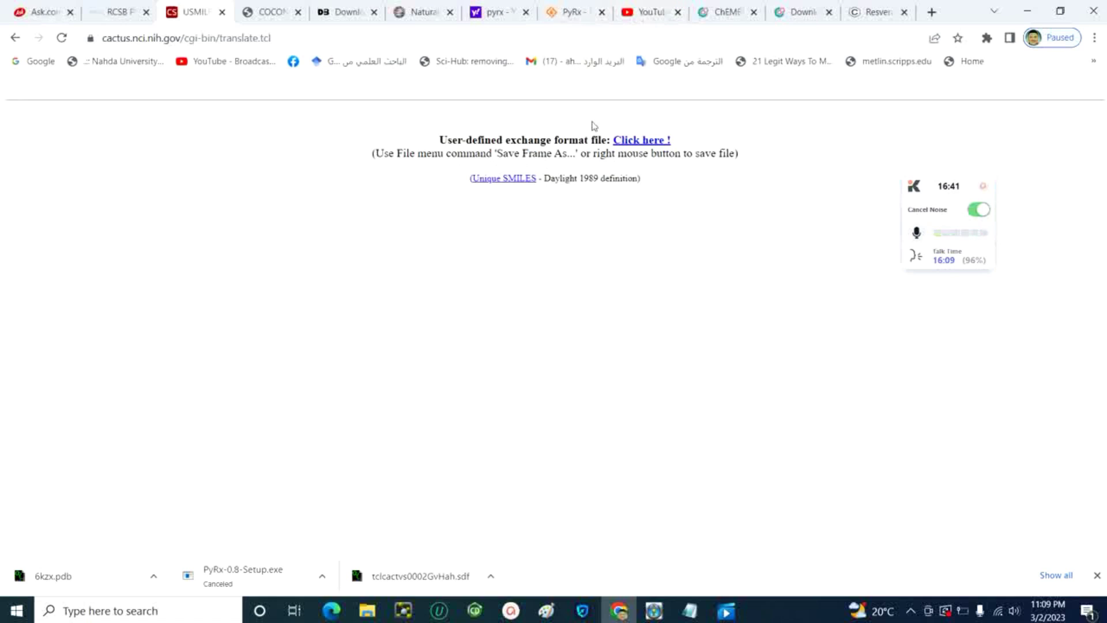
pyautogui.click(650, 138)
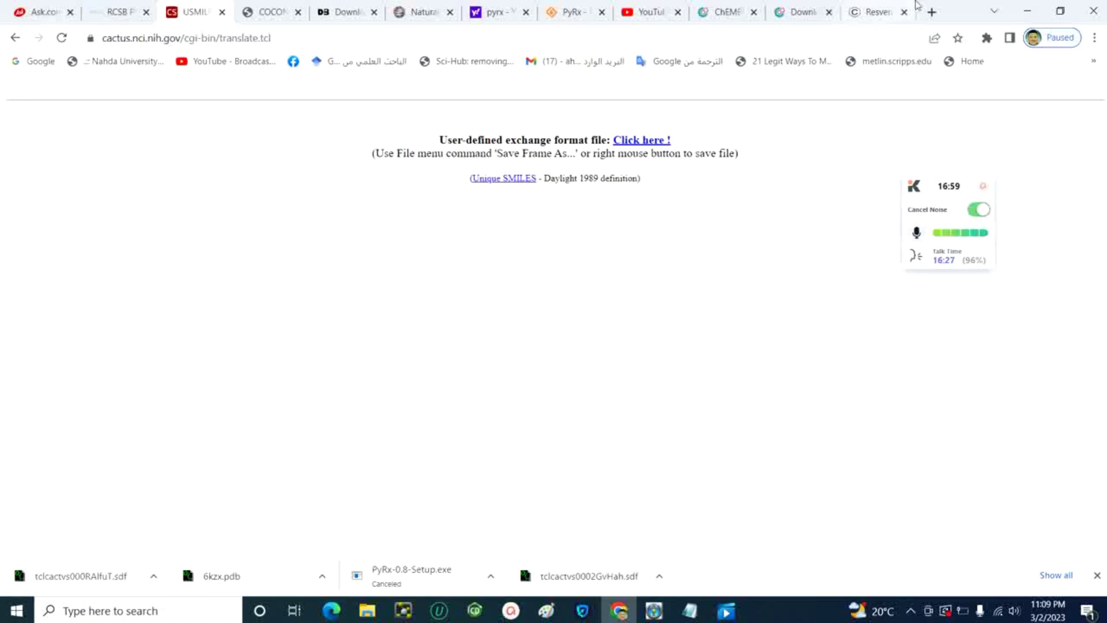
pyautogui.click(1029, 13)
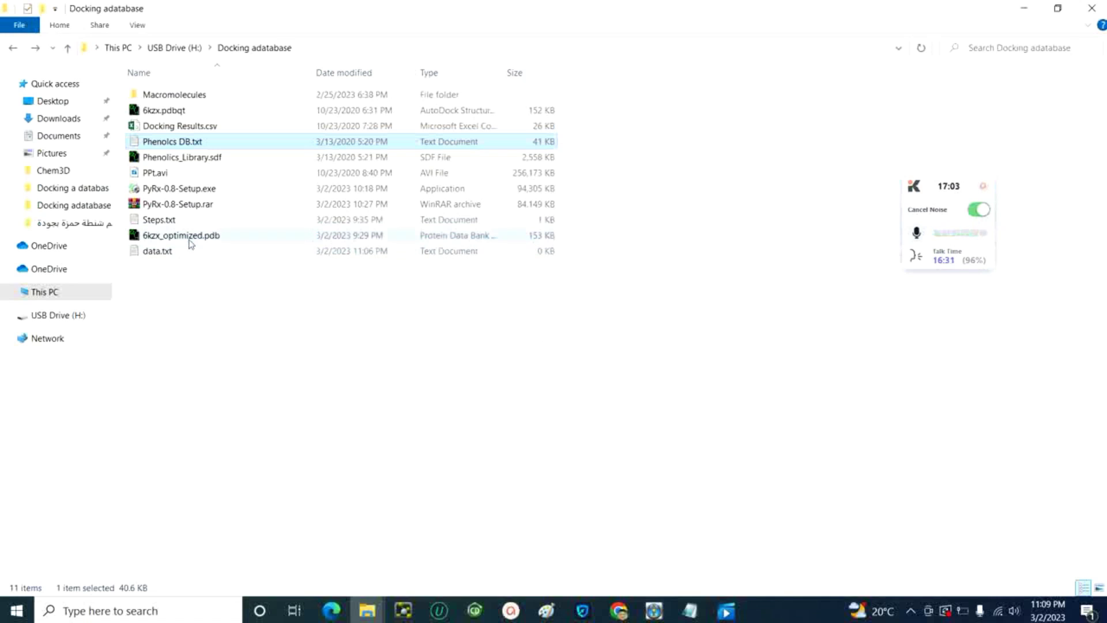
pyautogui.click(221, 161)
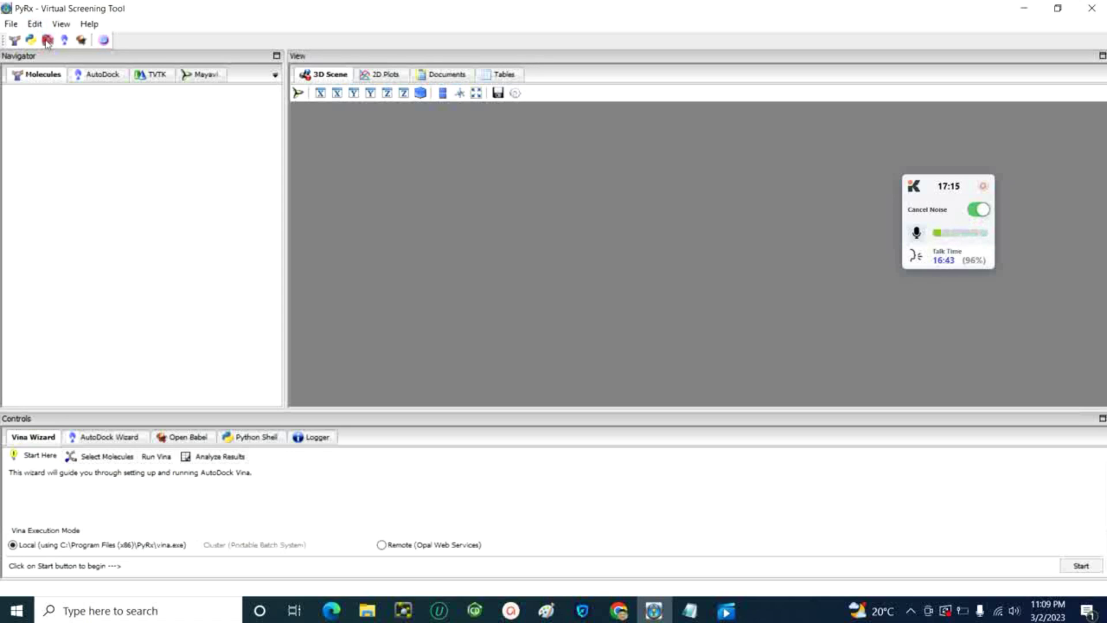
# Load the protein file 6kzx_optimized.pdb from the Docking adatabase folder into PyRx
pyautogui.click(15, 40)
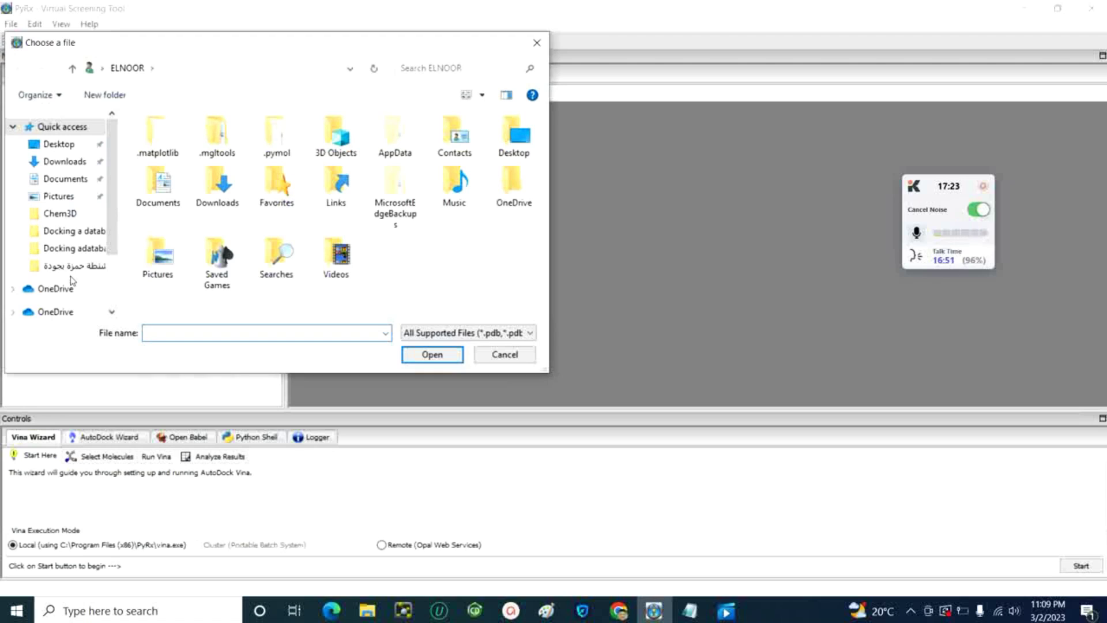
pyautogui.click(78, 232)
pyautogui.click(84, 247)
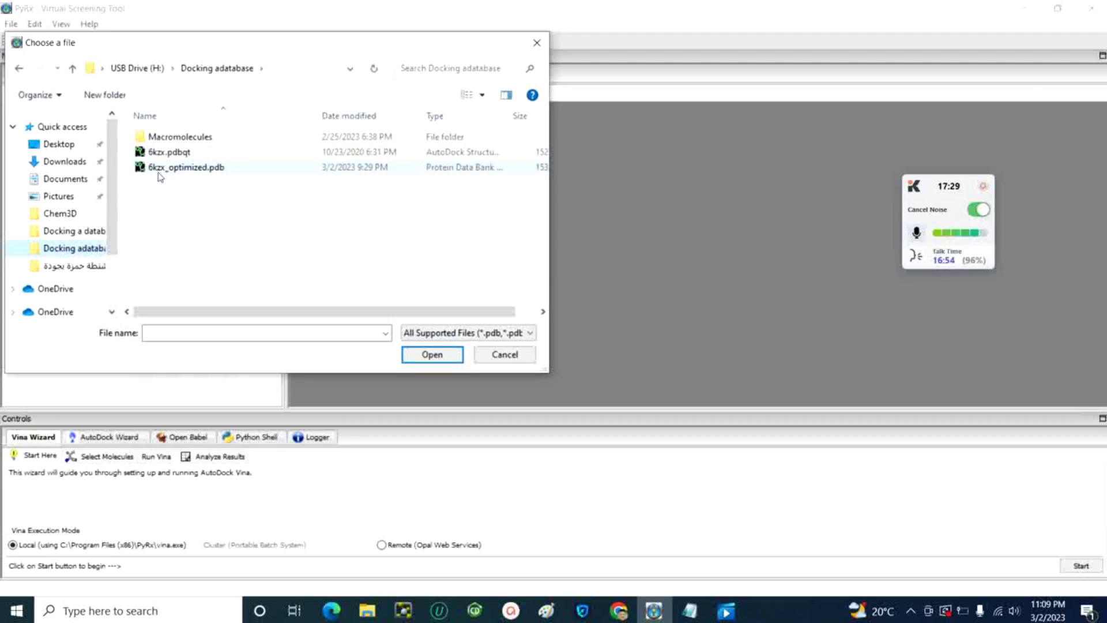
pyautogui.doubleClick(193, 167)
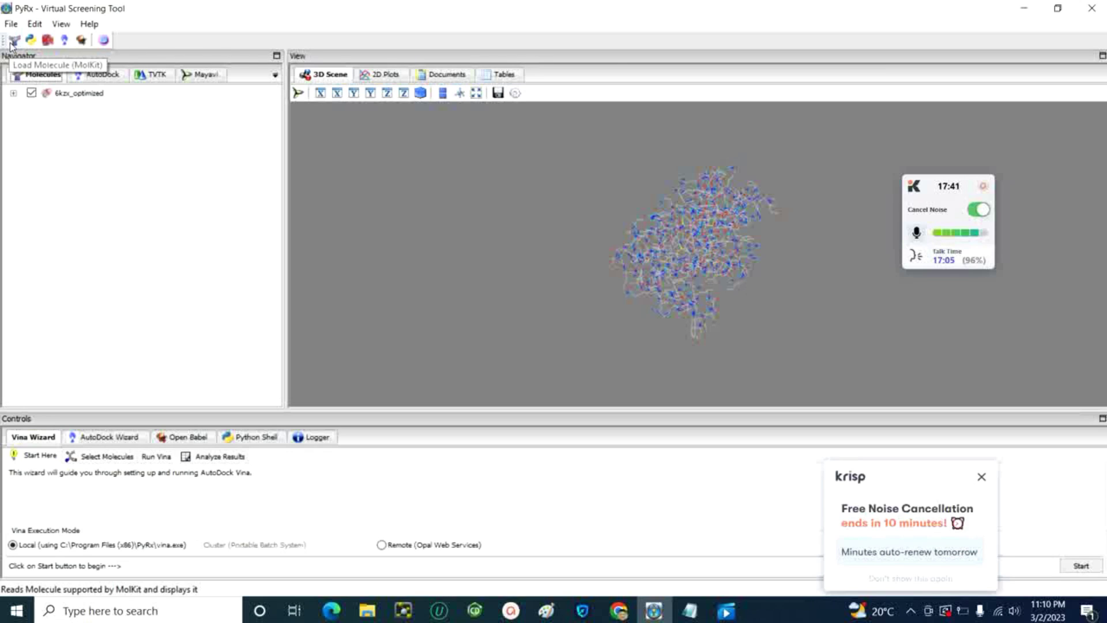
# Make the 6kzx_optimized molecule an AutoDock macromolecule
pyautogui.click(80, 96)
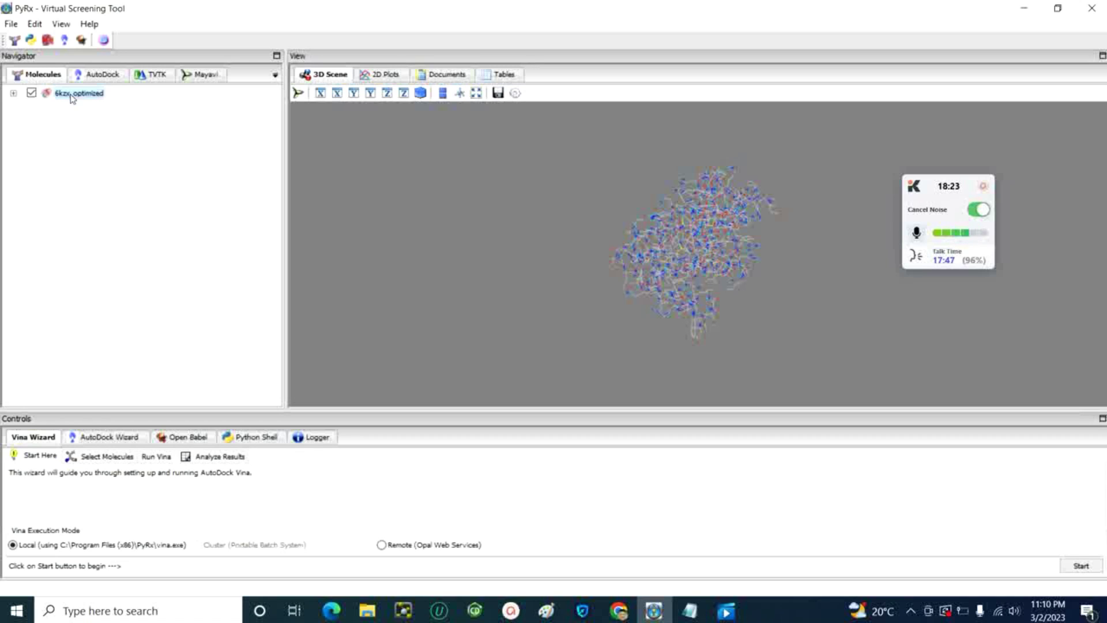
pyautogui.rightClick(73, 93)
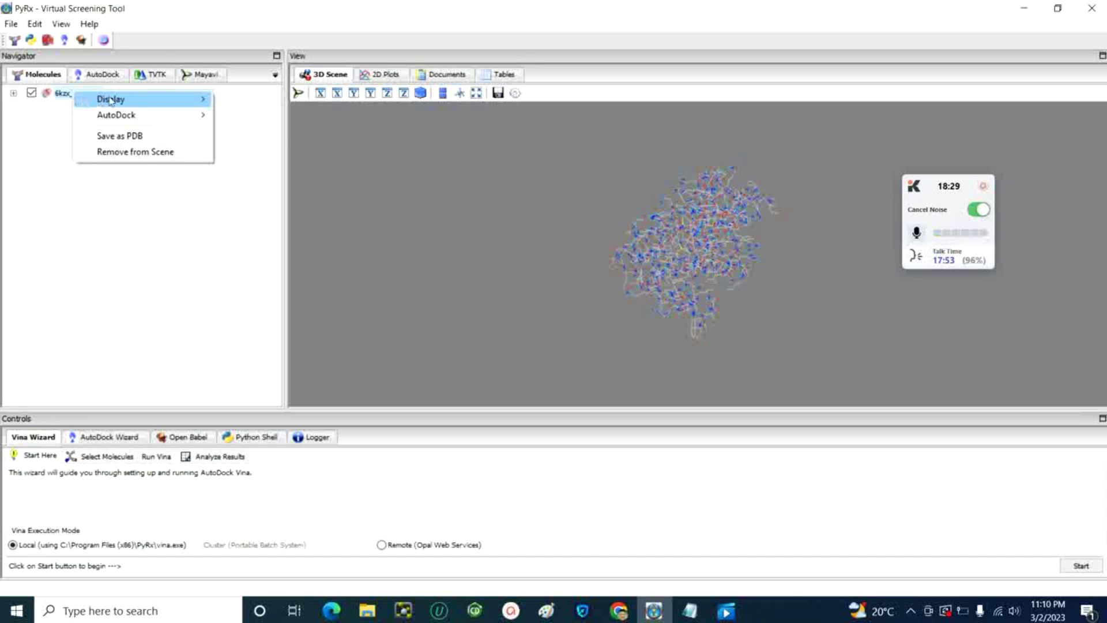
pyautogui.moveTo(127, 116)
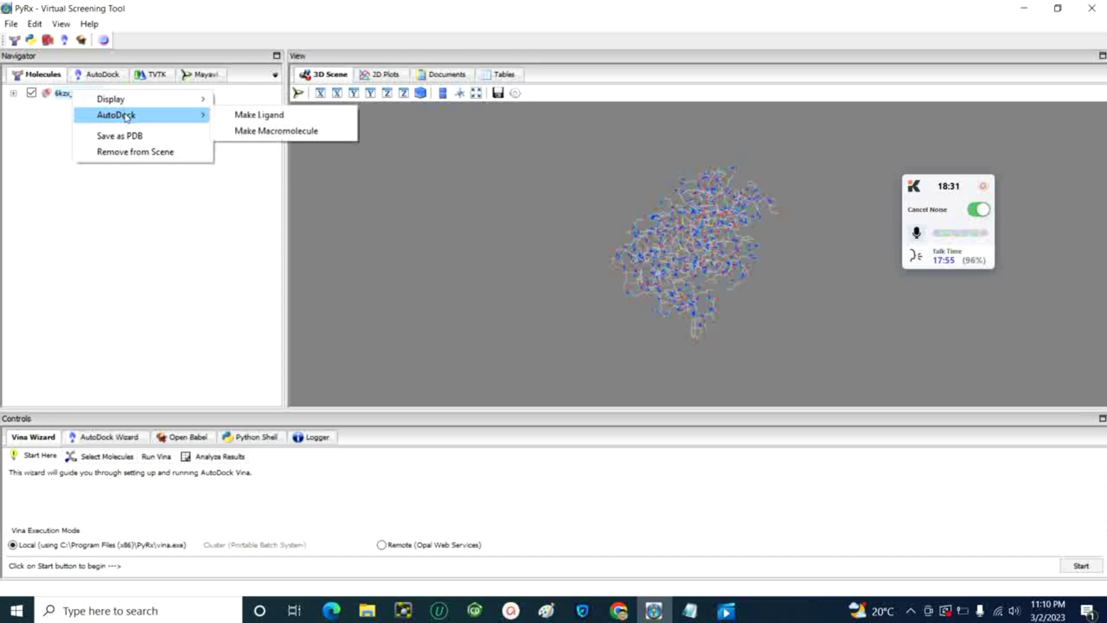
pyautogui.click(241, 131)
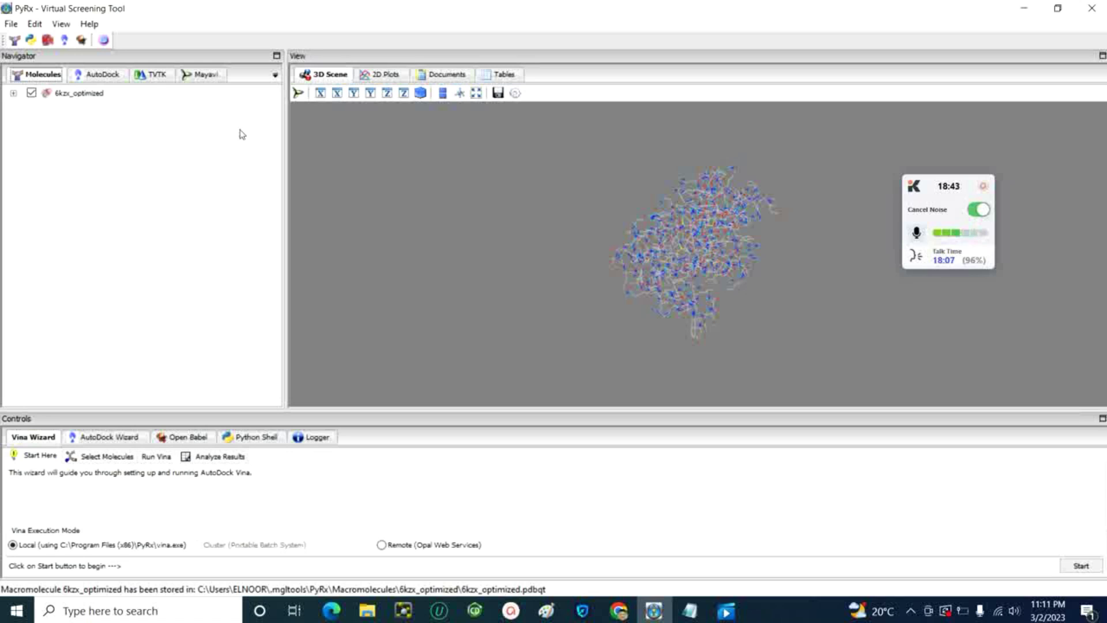
# Examine the contents of the gyrase folder inside the desktop's New folder (2)
pyautogui.click(1023, 8)
pyautogui.click(1024, 8)
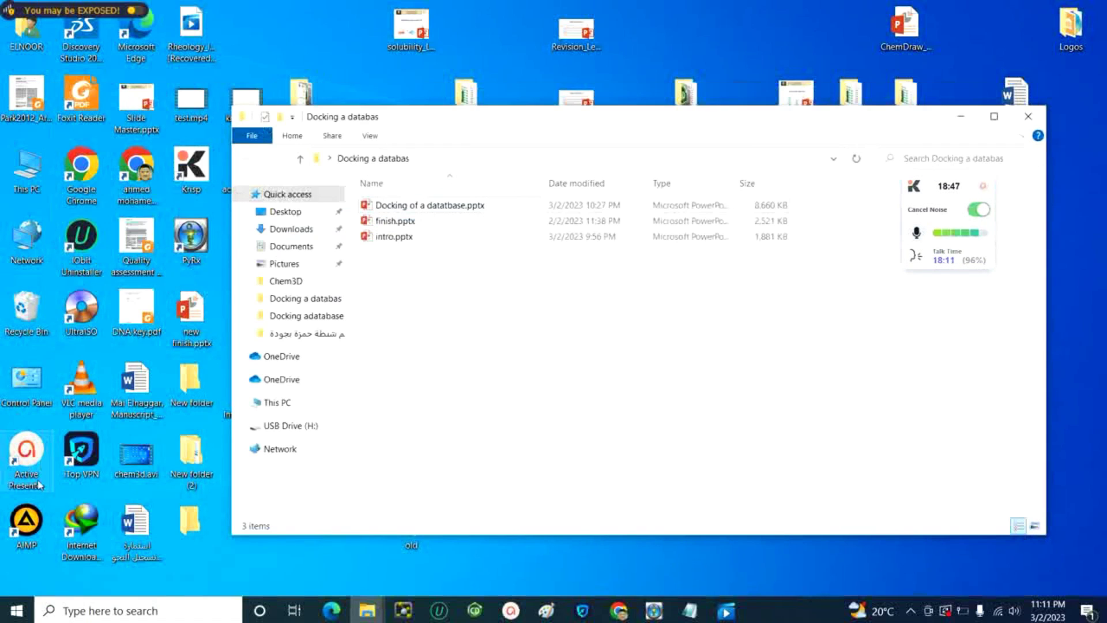
pyautogui.moveTo(421, 123); pyautogui.dragTo(461, 110)
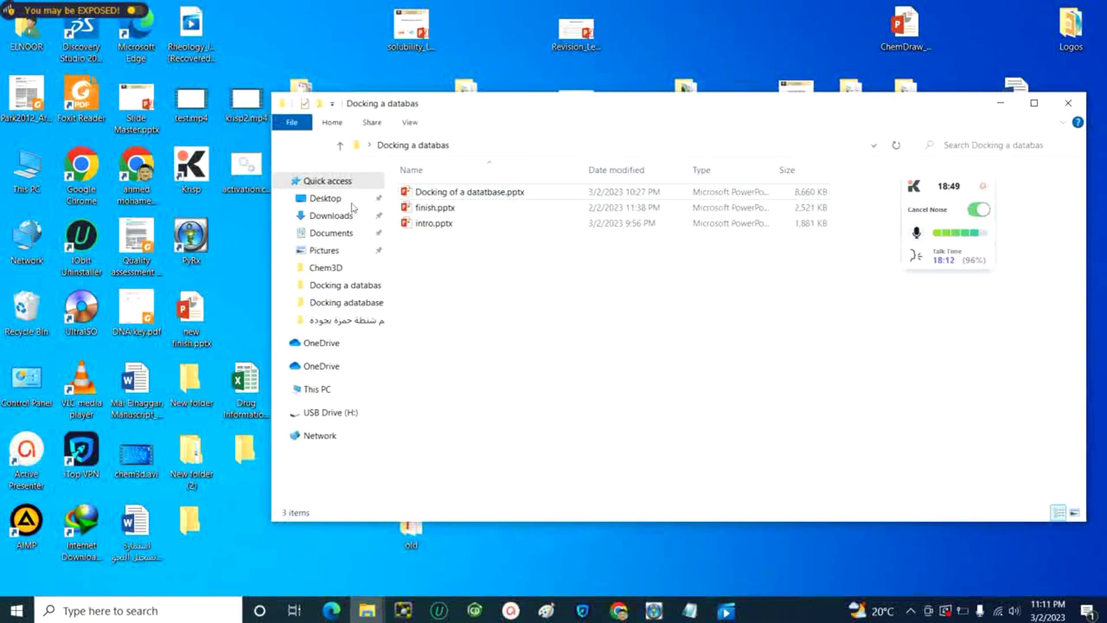
pyautogui.click(193, 460)
pyautogui.doubleClick(193, 459)
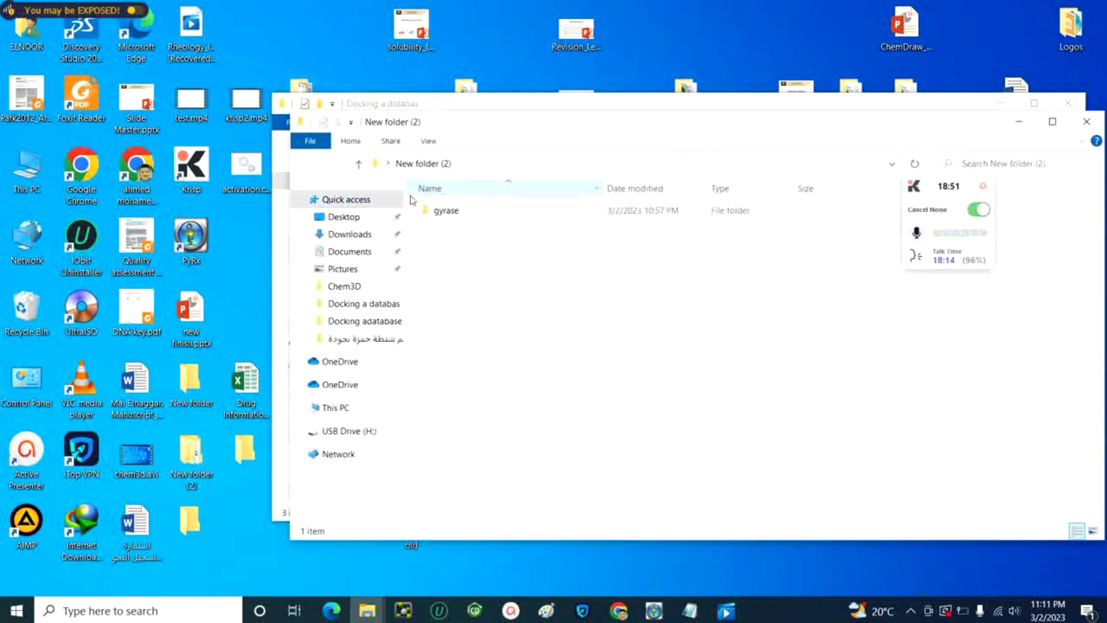
pyautogui.doubleClick(438, 210)
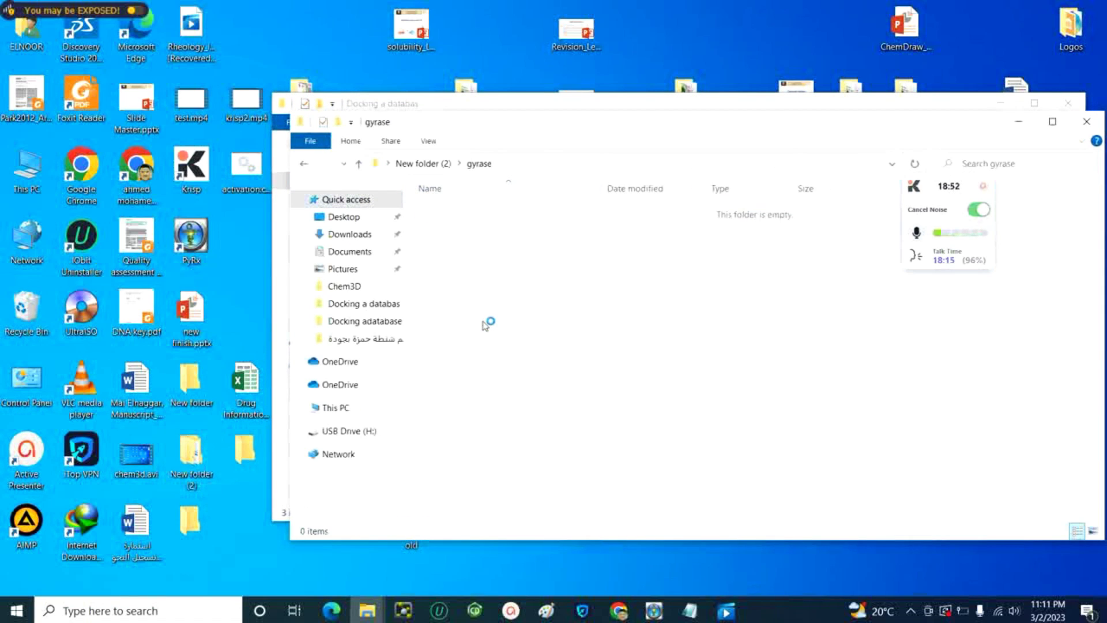
pyautogui.click(304, 166)
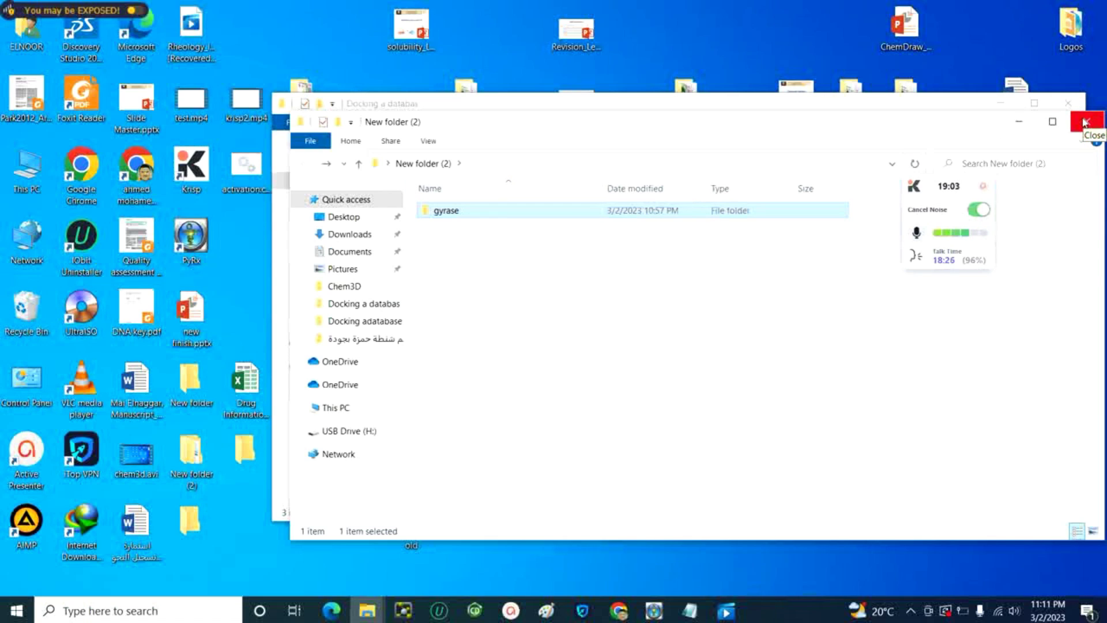
pyautogui.click(1018, 123)
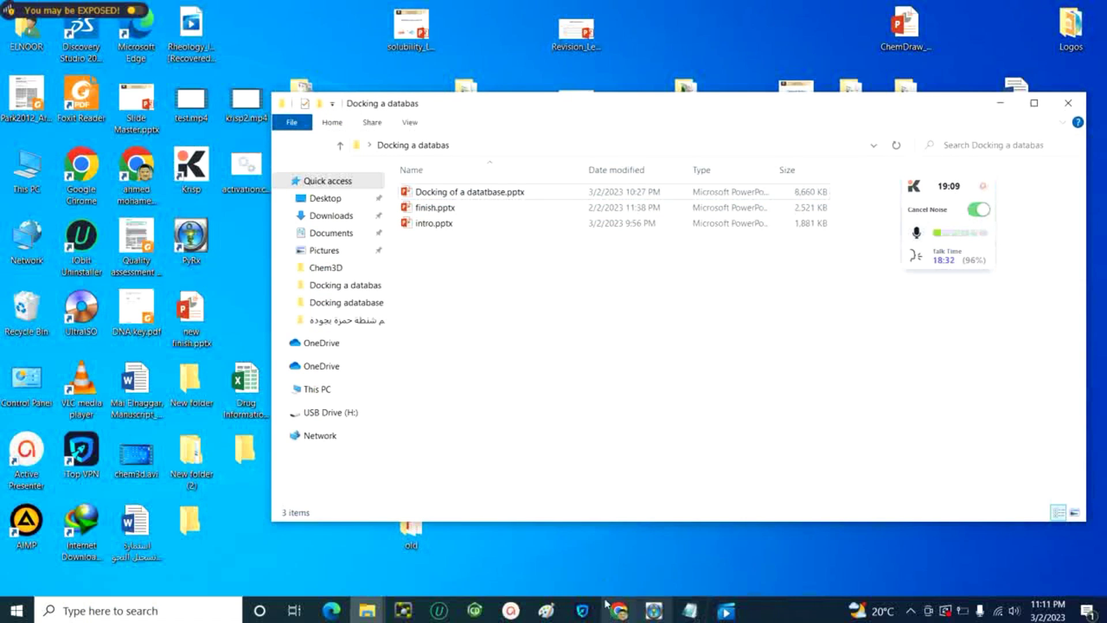
# Return to PyRx and load Phenolics_Library.sdf as an Open Babel structures data file
pyautogui.click(652, 620)
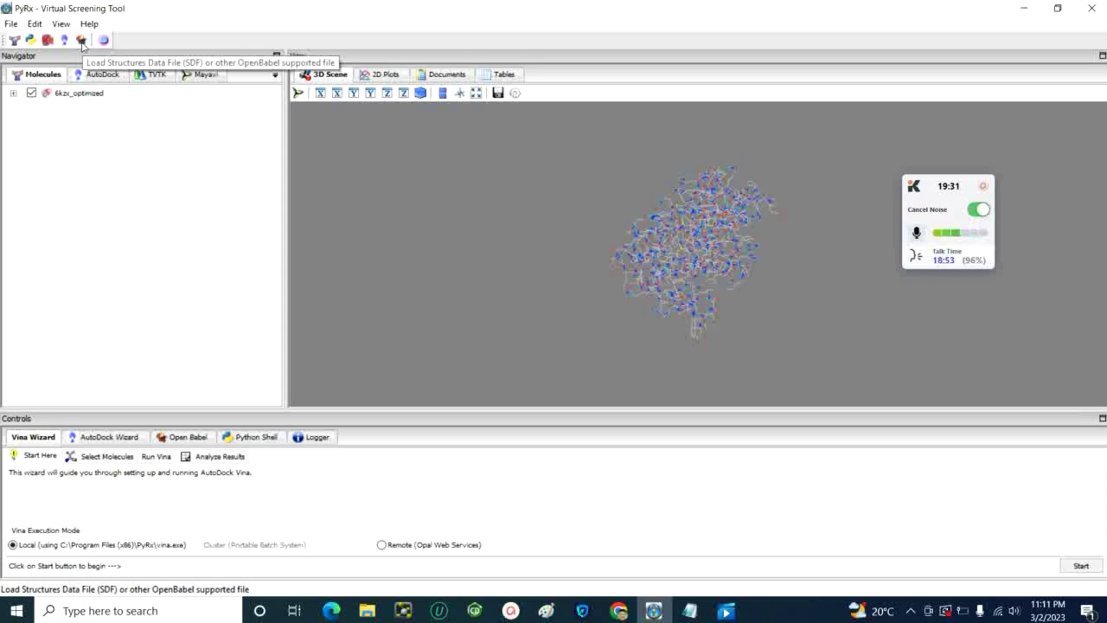
pyautogui.click(81, 41)
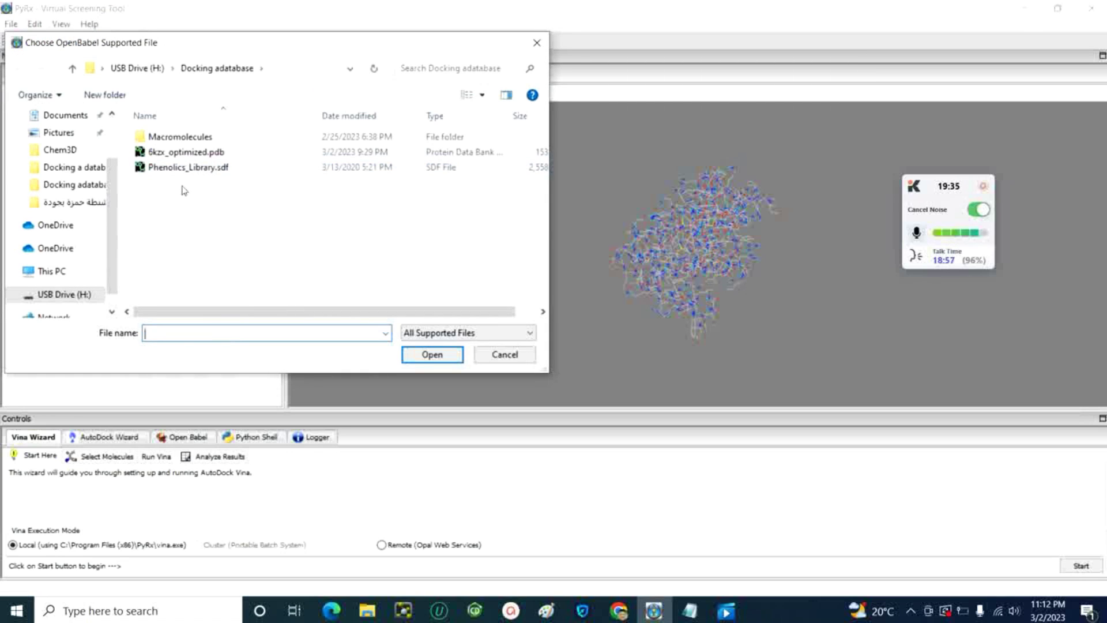
pyautogui.doubleClick(214, 168)
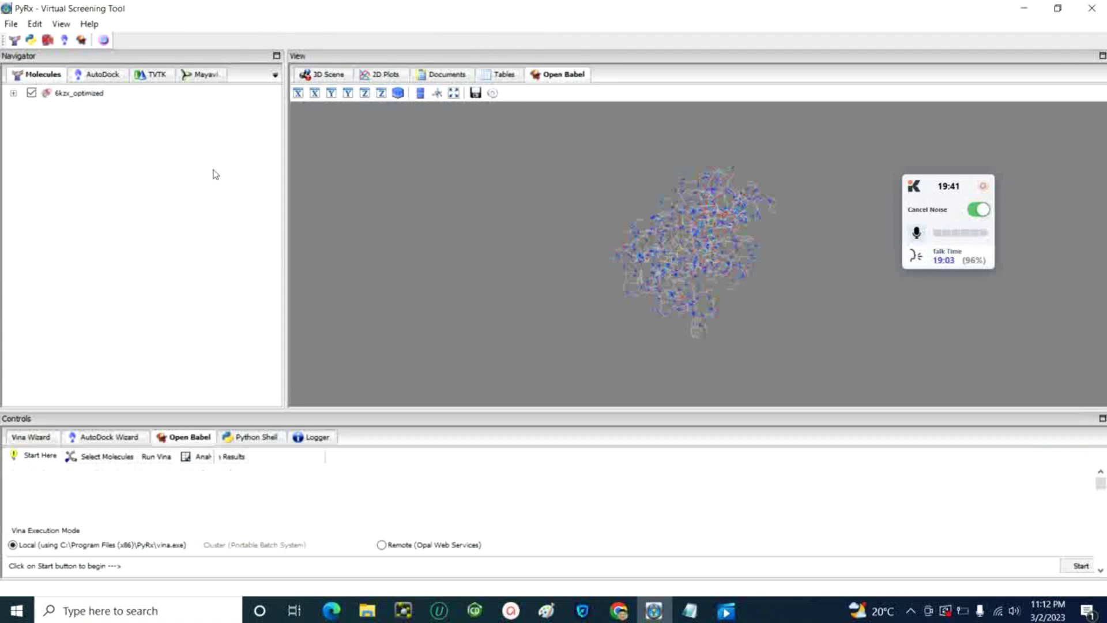
# Accept the No filter option for the loaded ligand library and look through its compound list
pyautogui.click(205, 456)
pyautogui.click(184, 500)
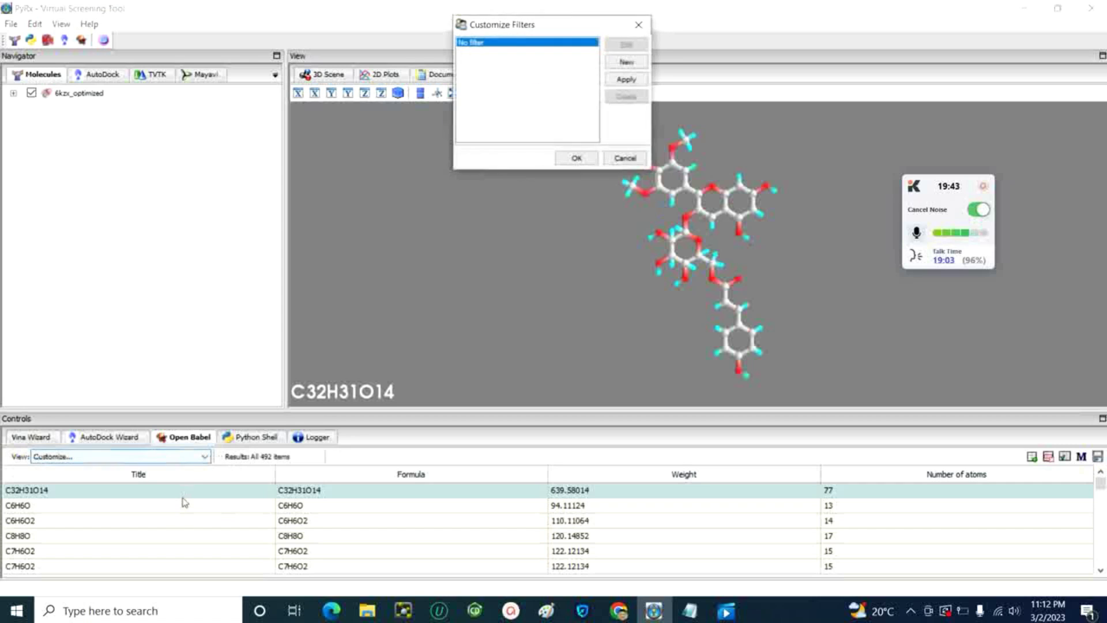
pyautogui.click(577, 158)
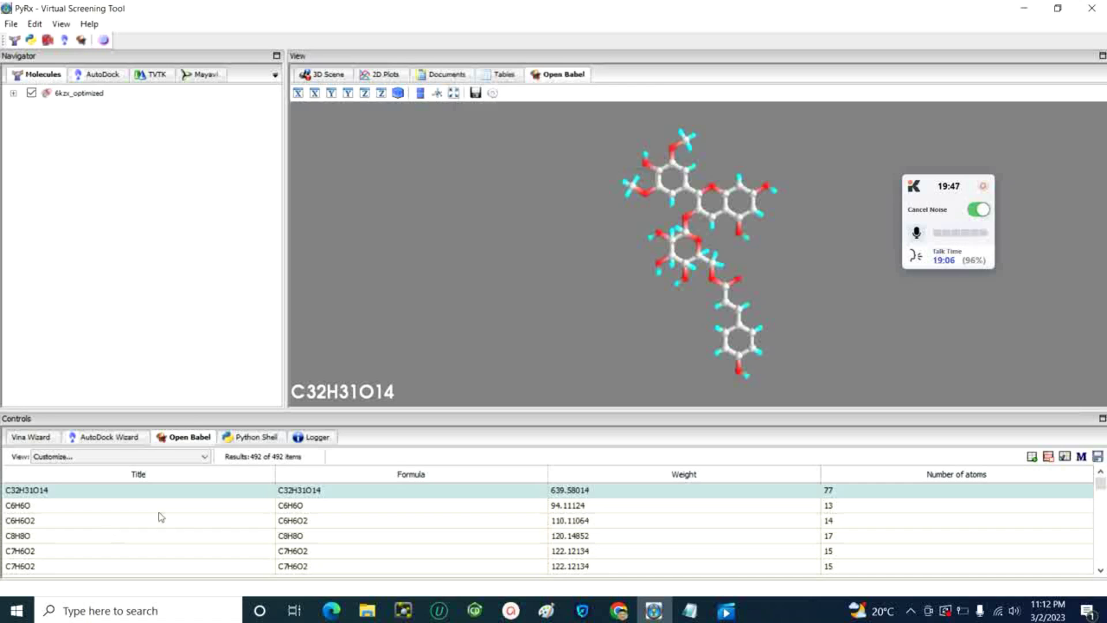
pyautogui.scroll(-3, 158, 511)
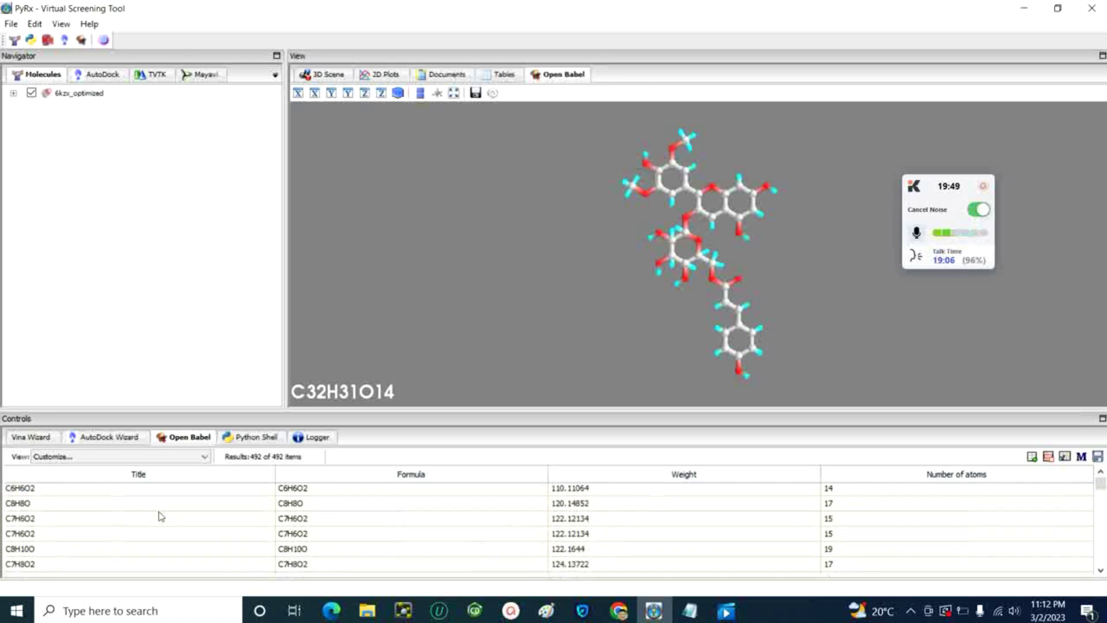
pyautogui.moveTo(1100, 484)
pyautogui.mouseDown()
pyautogui.moveTo(1100, 556)
pyautogui.moveTo(1101, 482)
pyautogui.mouseUp()
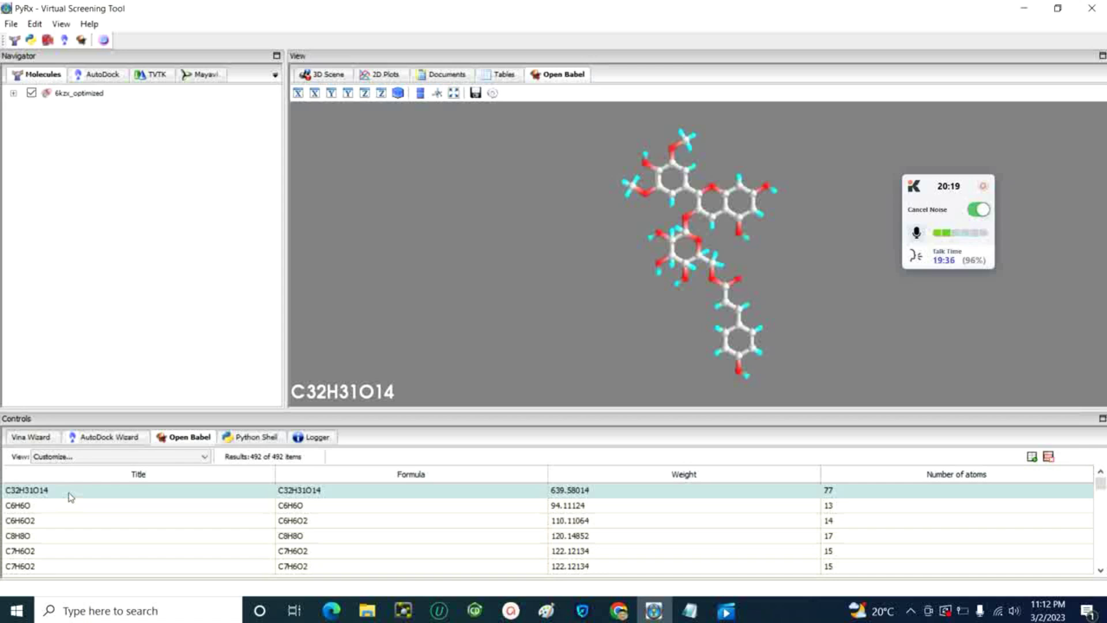
# Start energy minimization of all the ligands in the Open Babel list
pyautogui.rightClick(71, 497)
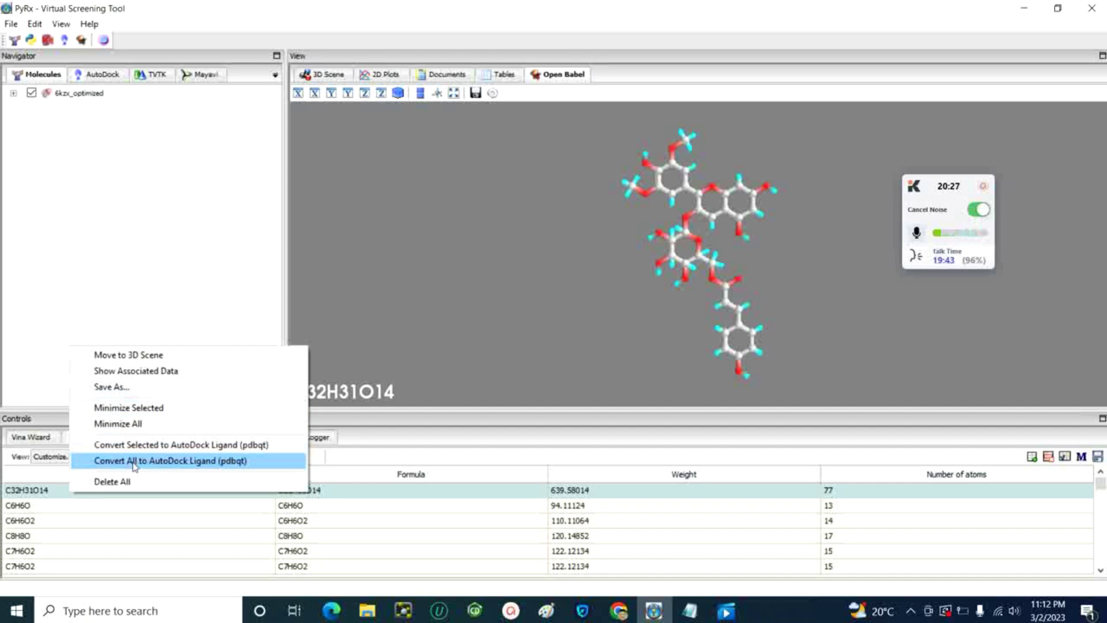
pyautogui.click(137, 429)
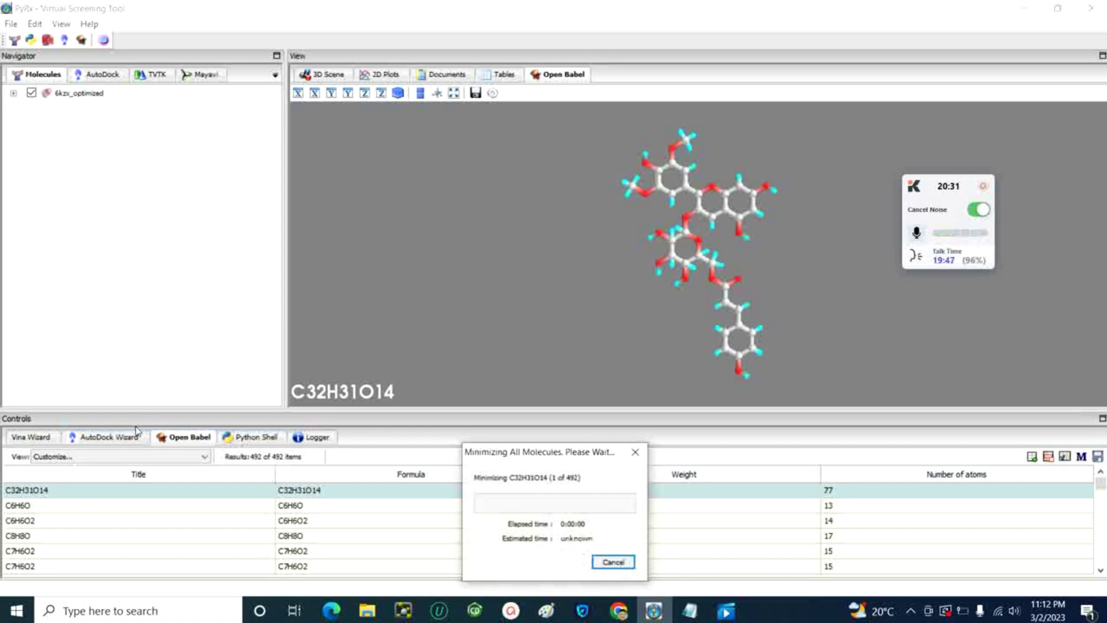
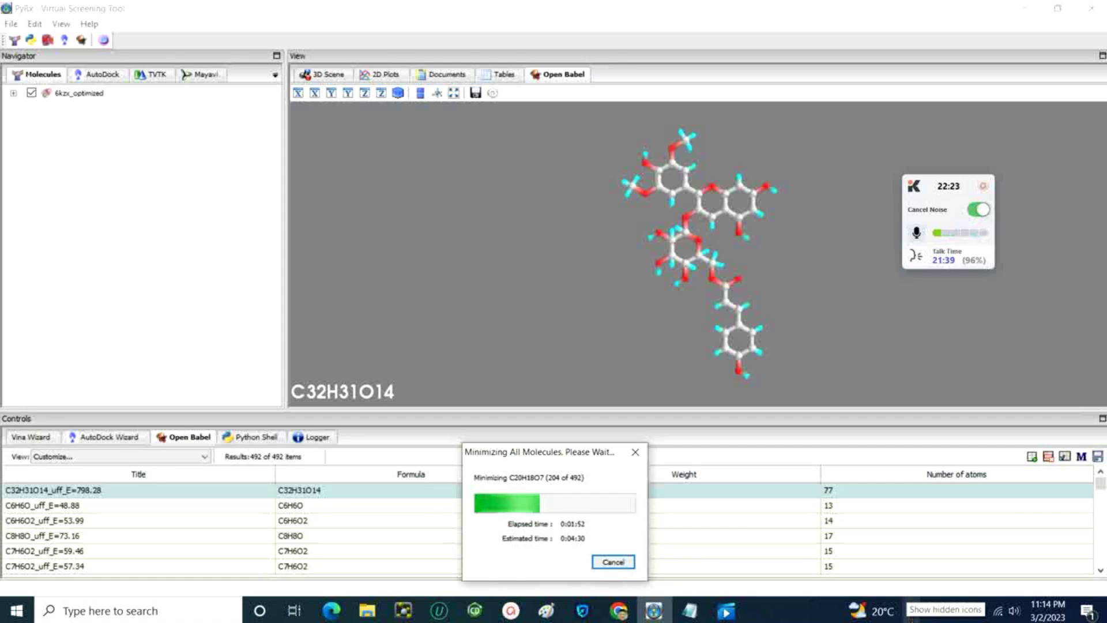
pyautogui.click(910, 612)
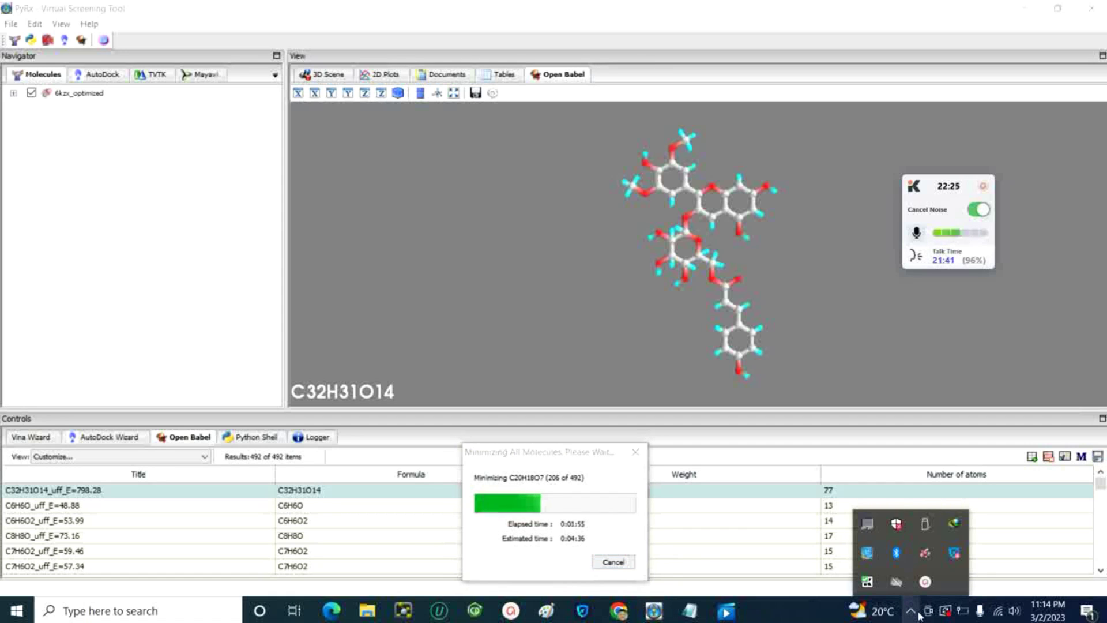
pyautogui.click(925, 581)
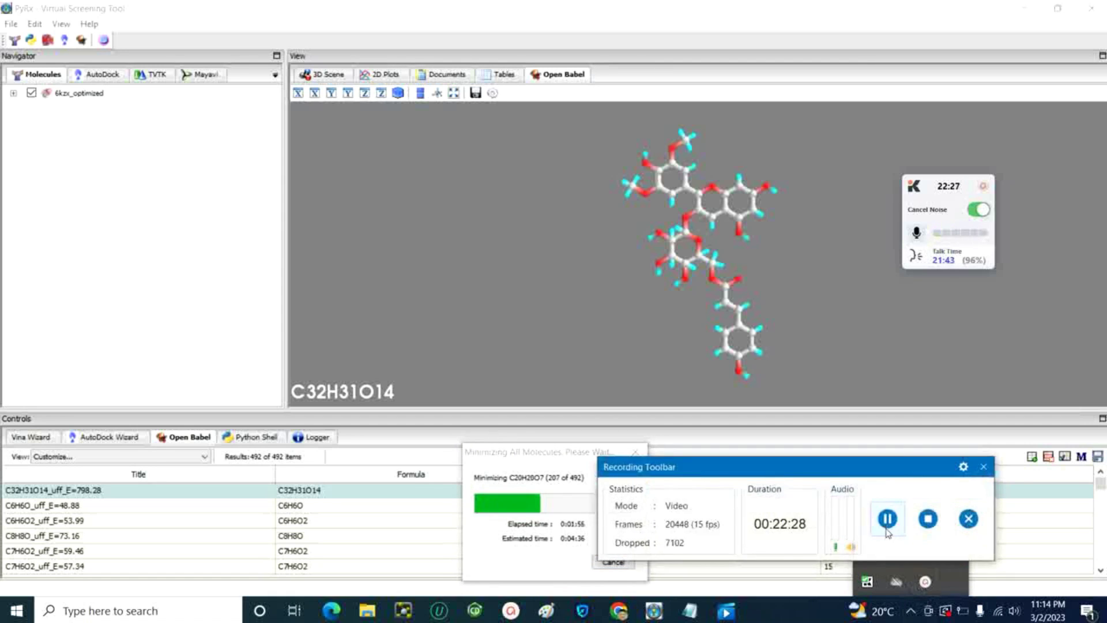
pyautogui.click(927, 518)
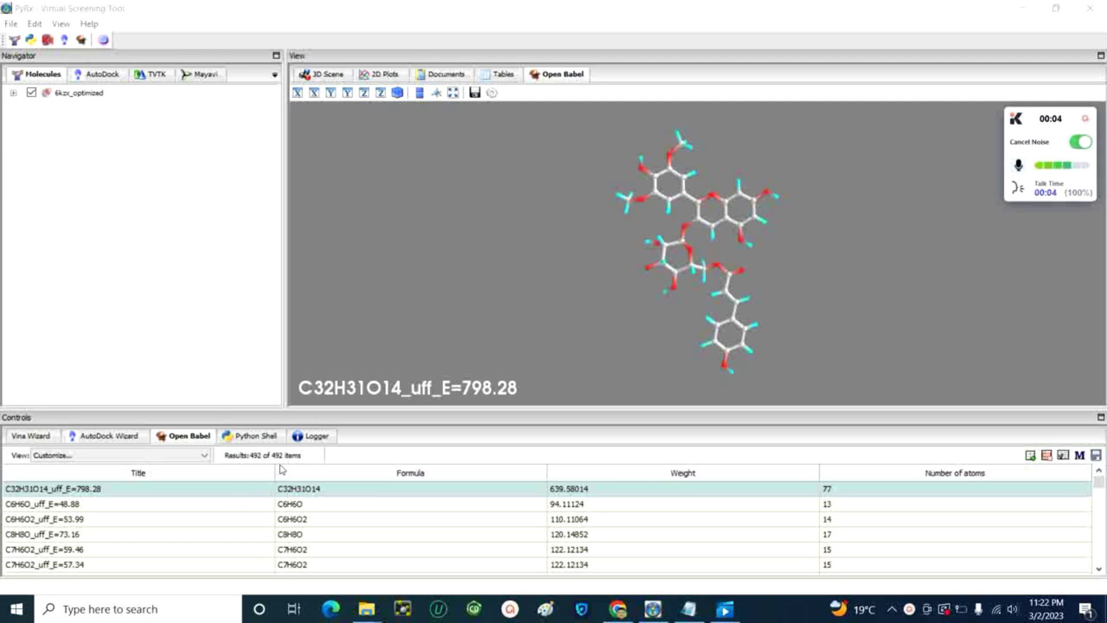
# Convert all minimized ligands in the Open Babel list to AutoDock pdbqt format, cancelling the conversion partway through
pyautogui.scroll(-2, 190, 543)
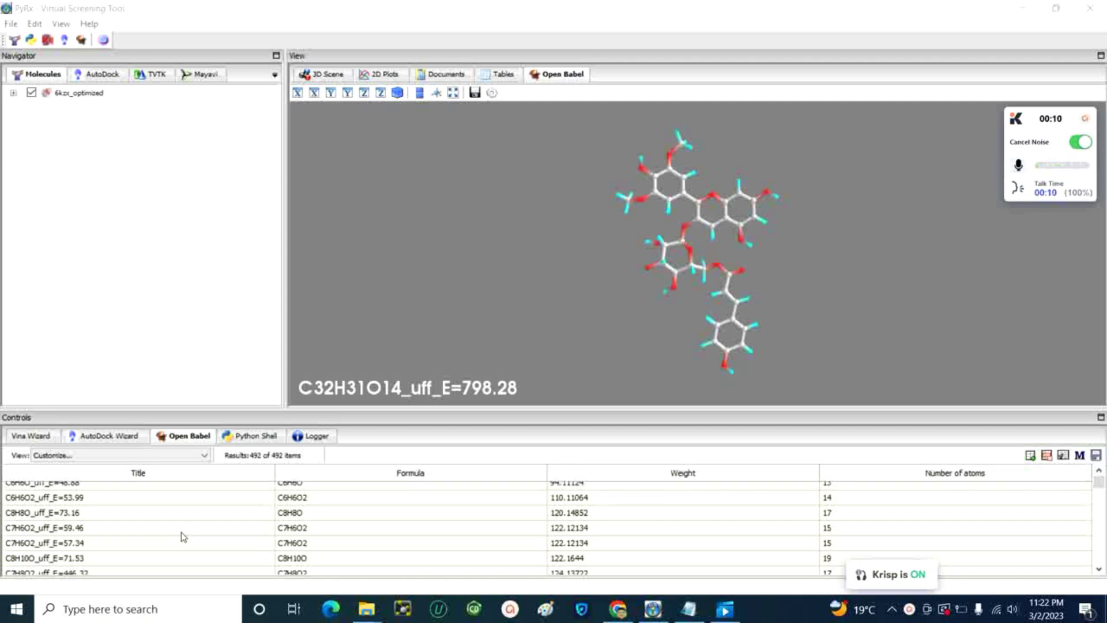
pyautogui.scroll(3, 184, 536)
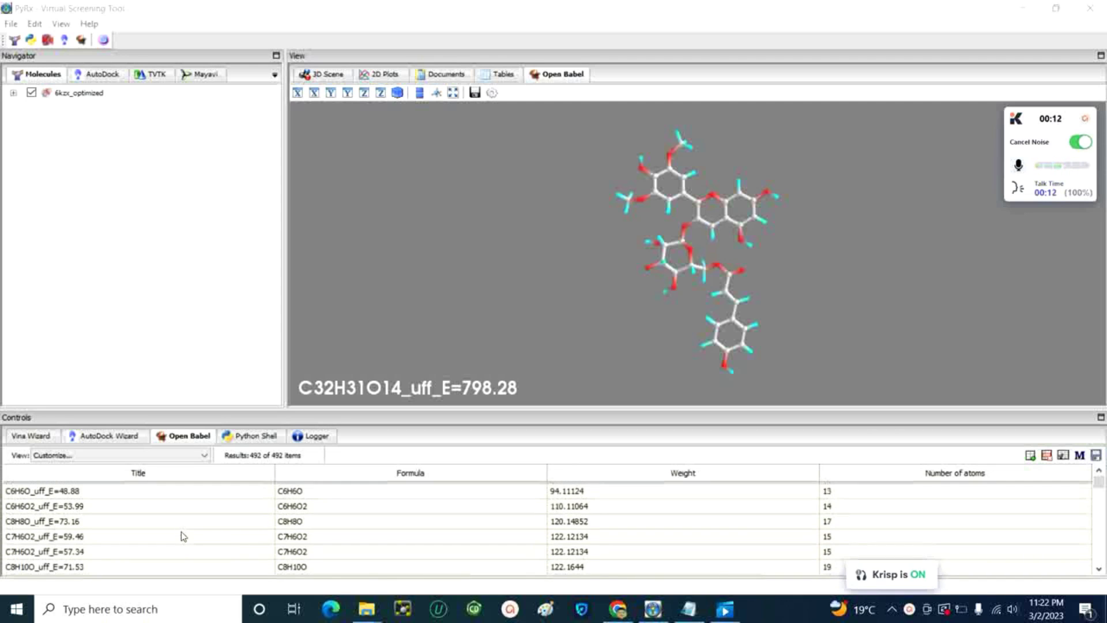
pyautogui.moveTo(1102, 484); pyautogui.dragTo(1102, 483)
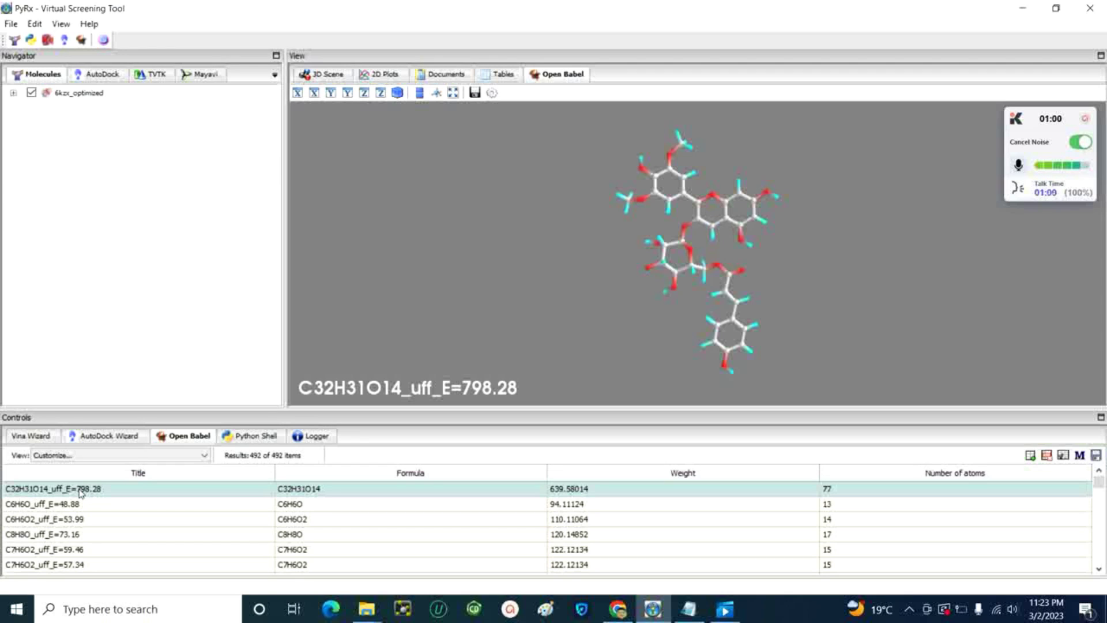
pyautogui.rightClick(80, 493)
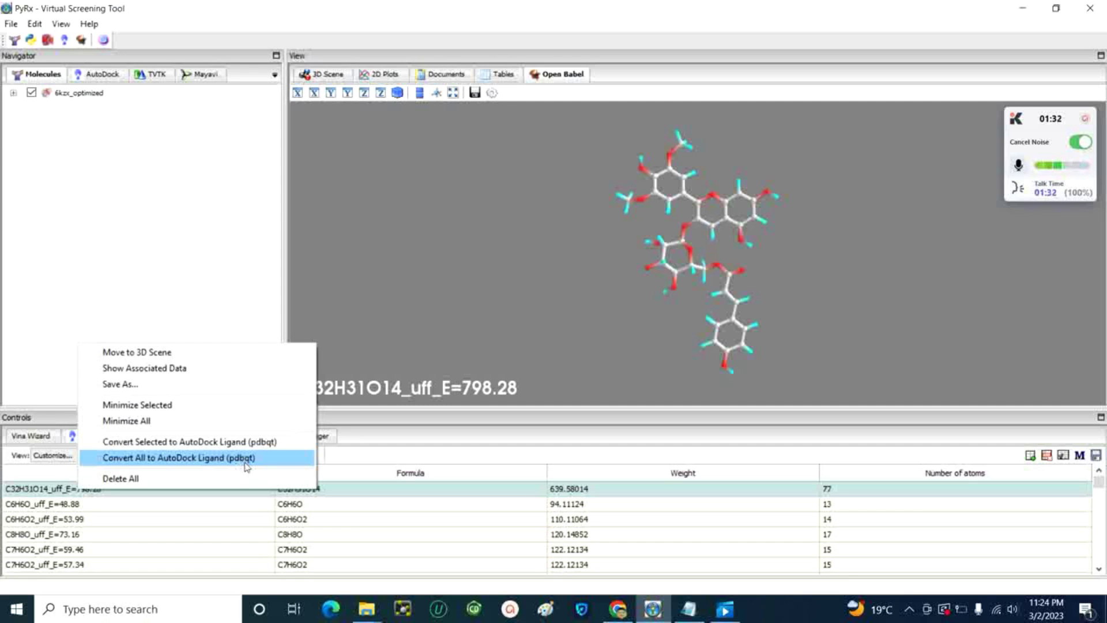
pyautogui.click(199, 459)
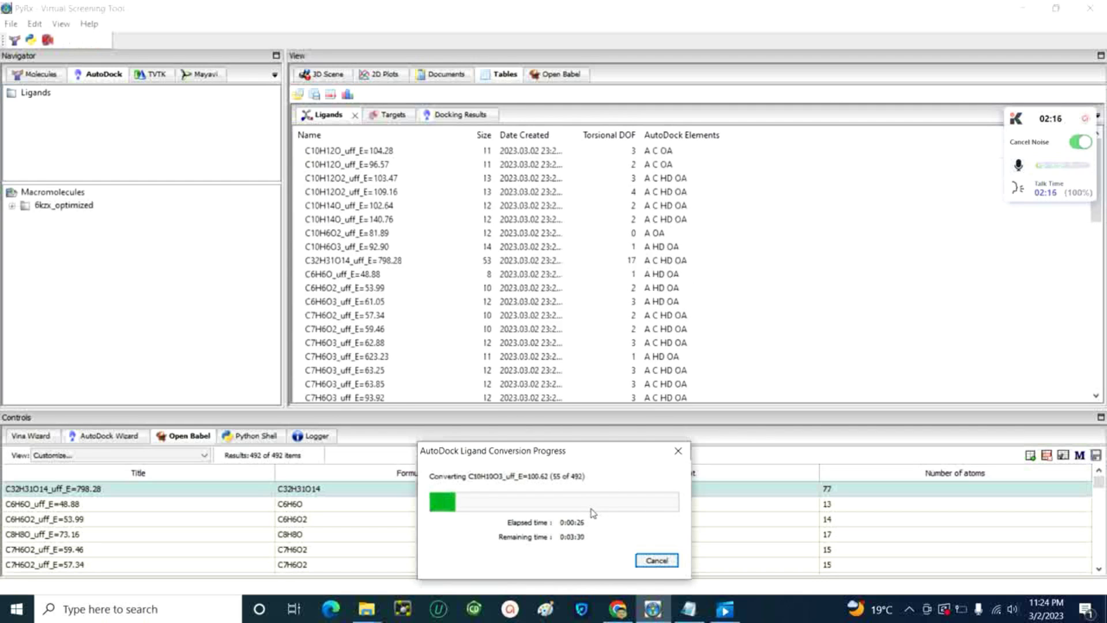
pyautogui.click(655, 561)
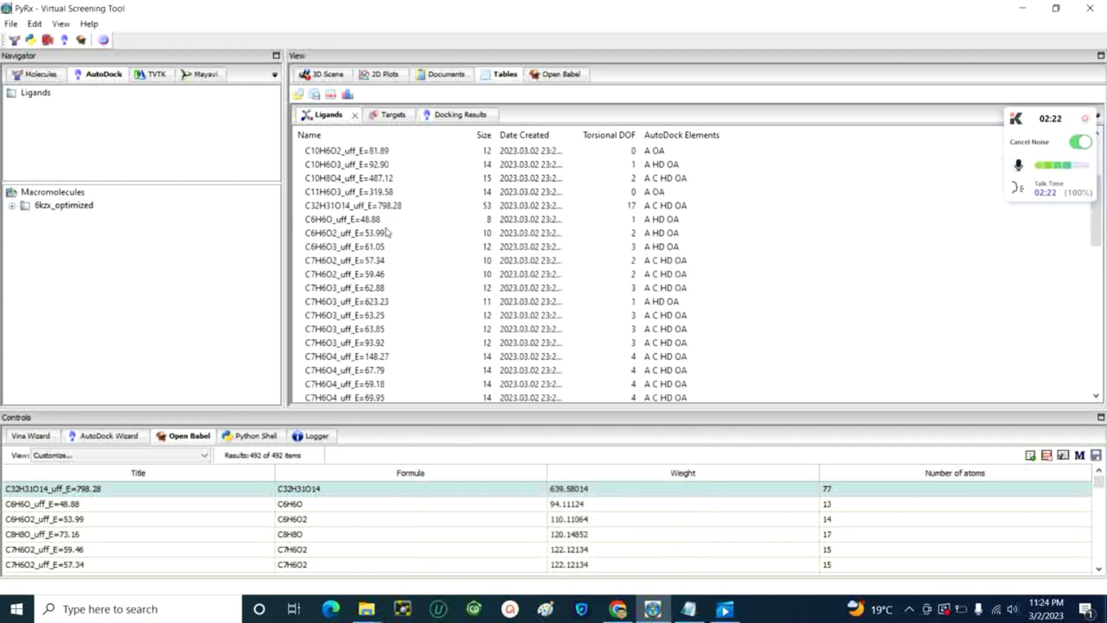
# Look through the converted ligands, start the Vina wizard in Local execution mode and proceed to molecule selection
pyautogui.scroll(-8, 386, 232)
pyautogui.moveTo(1096, 317); pyautogui.dragTo(1098, 196)
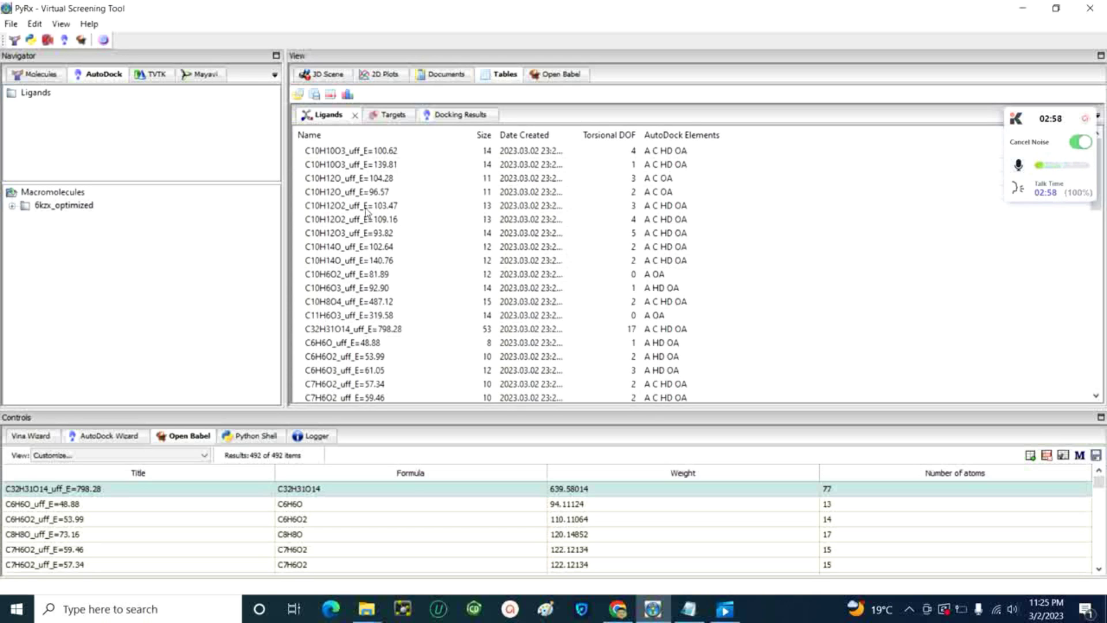
pyautogui.scroll(-3, 346, 197)
pyautogui.scroll(3, 346, 197)
pyautogui.scroll(-4, 392, 335)
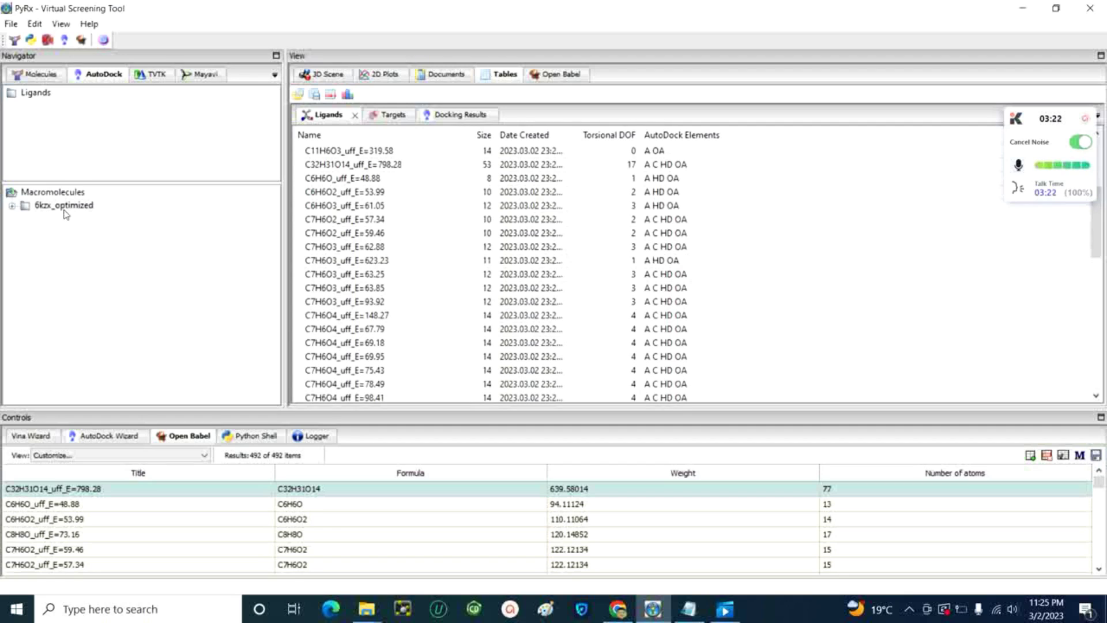
pyautogui.click(21, 438)
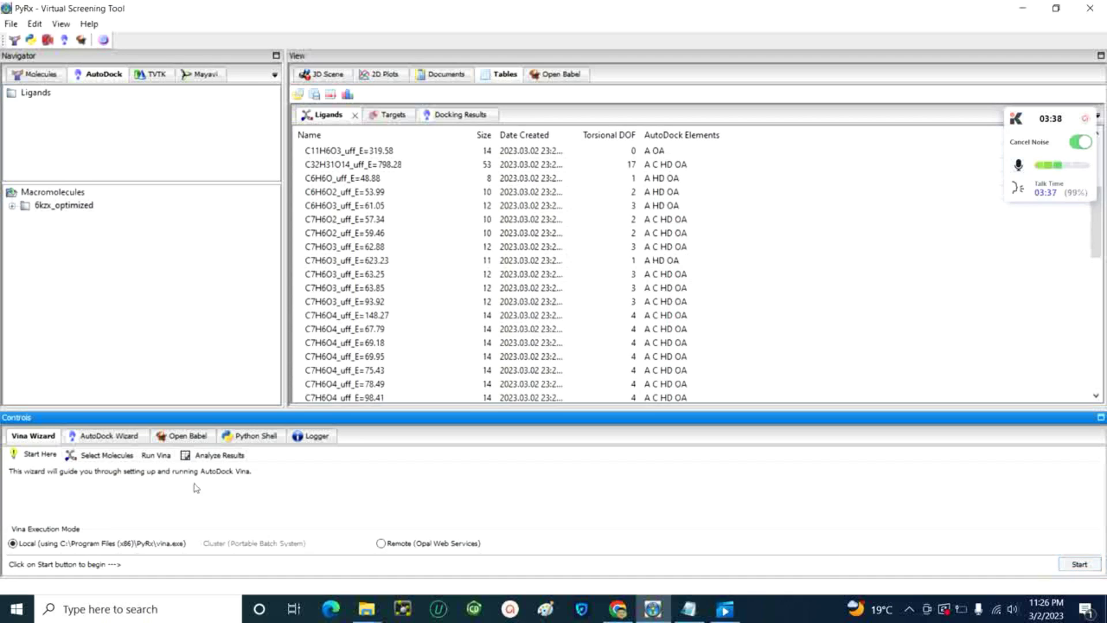
pyautogui.click(88, 456)
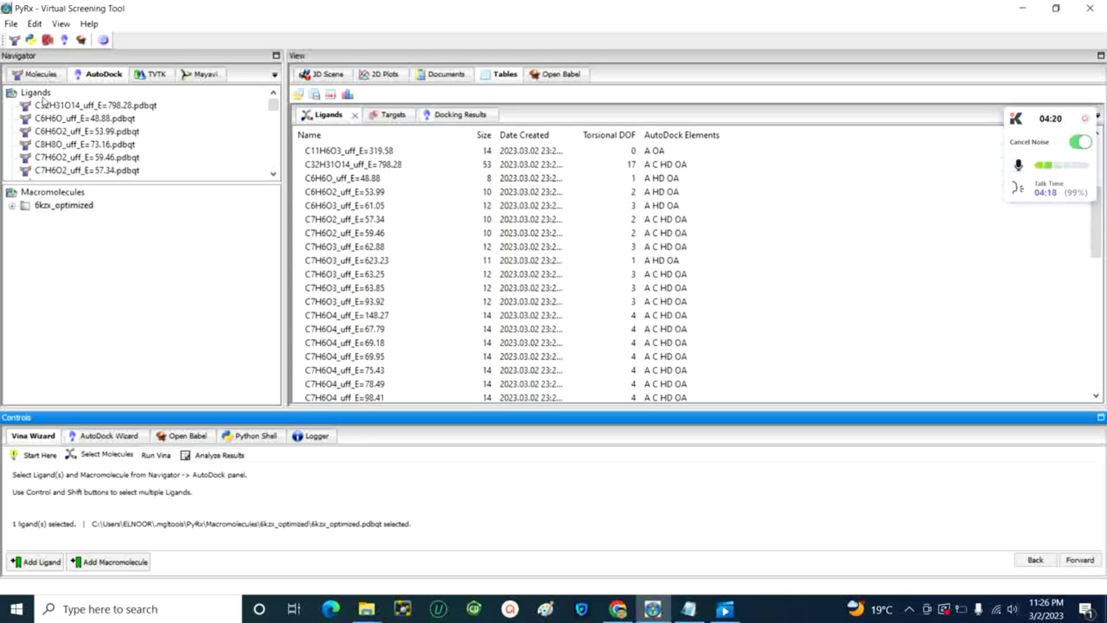
# Select all converted pdbqt ligands for docking against 6kzx_optimized and proceed to the Vina run setup
pyautogui.click(77, 108)
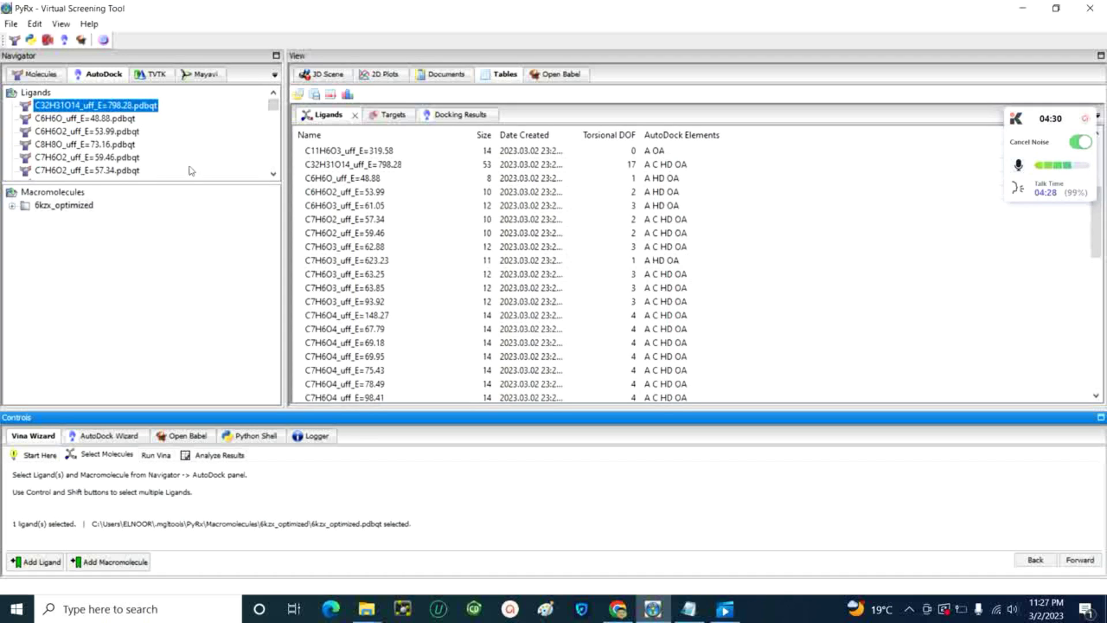
pyautogui.moveTo(274, 105); pyautogui.dragTo(276, 189)
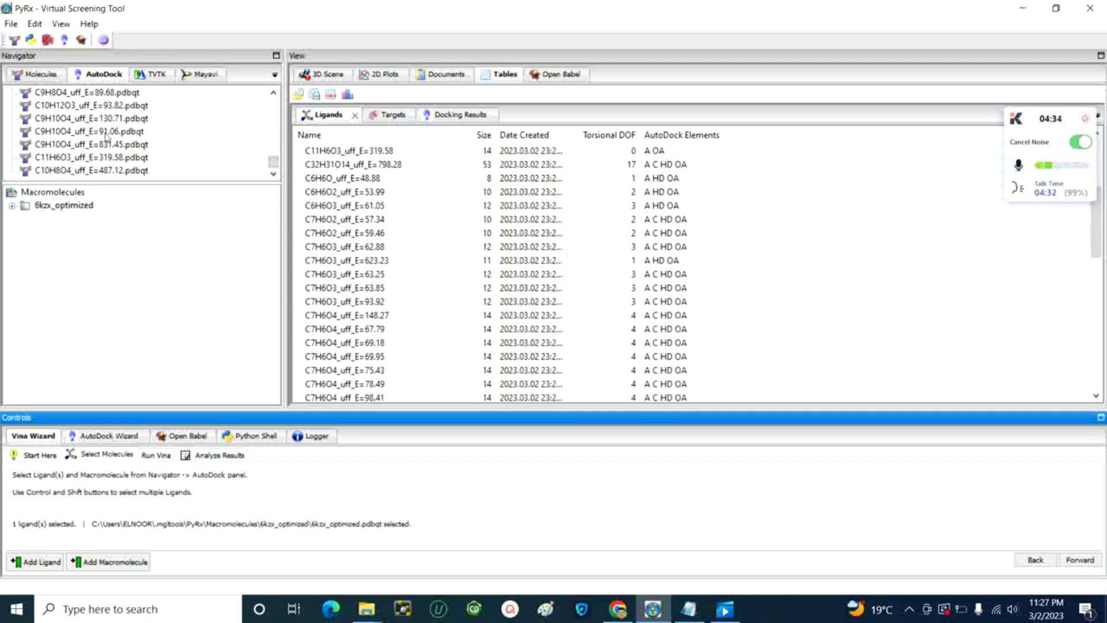
pyautogui.keyDown('shift'); pyautogui.click(85, 172); pyautogui.keyUp('shift')
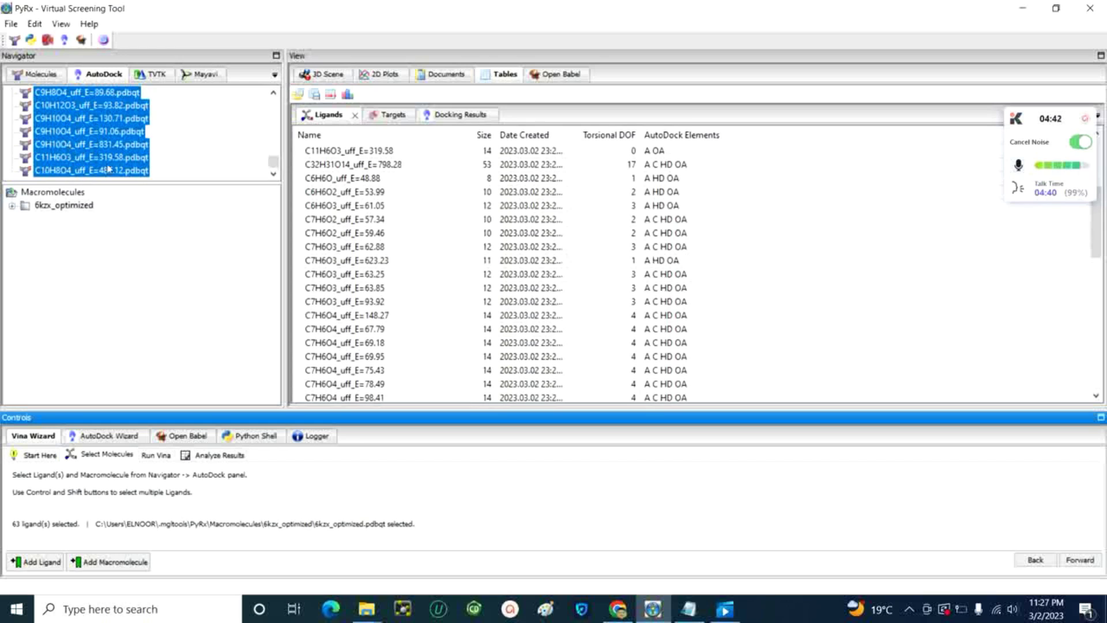
pyautogui.scroll(15, 98, 124)
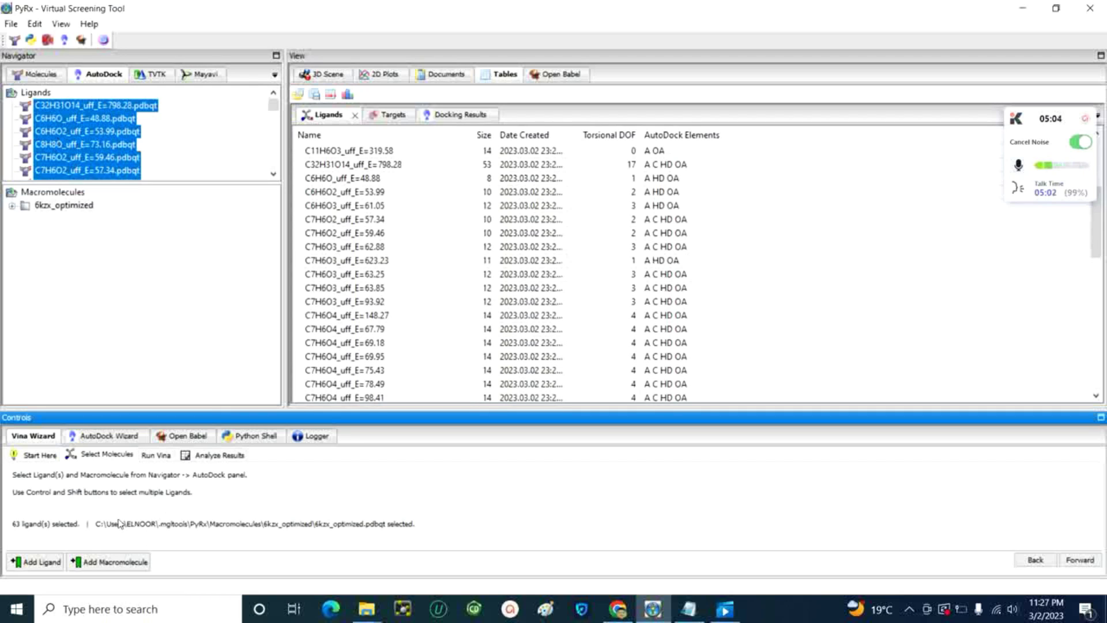
pyautogui.click(1084, 562)
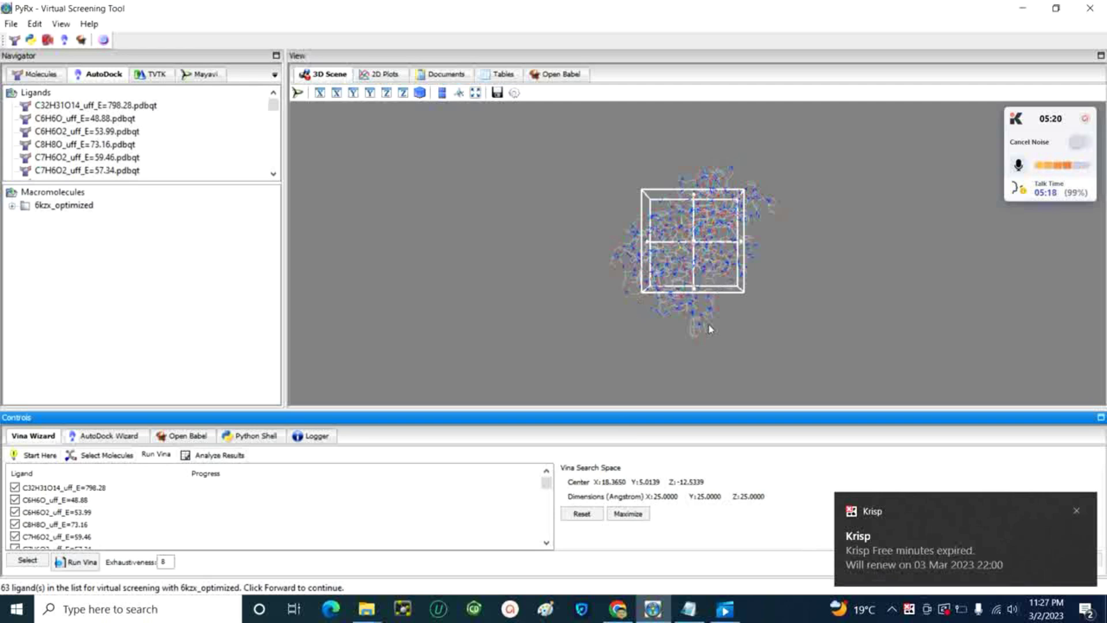
# Enlarge the Vina search box around the protein to about 47.9 Å in X and 53.0 Å in Y
pyautogui.scroll(4, 612, 291)
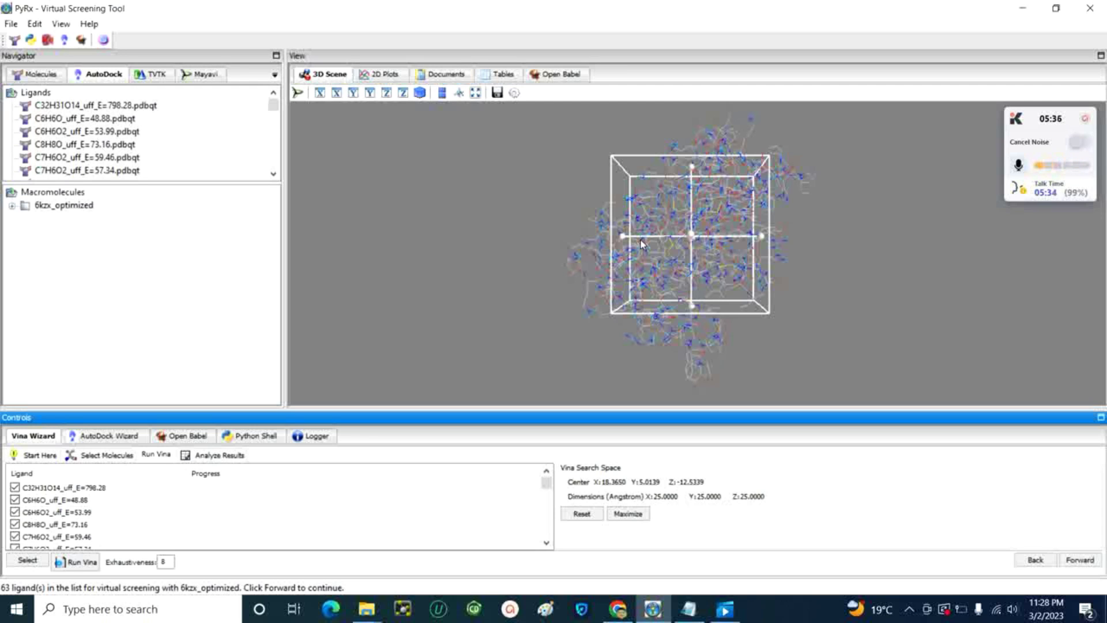
pyautogui.moveTo(621, 236); pyautogui.dragTo(566, 238)
pyautogui.moveTo(761, 235); pyautogui.dragTo(831, 235)
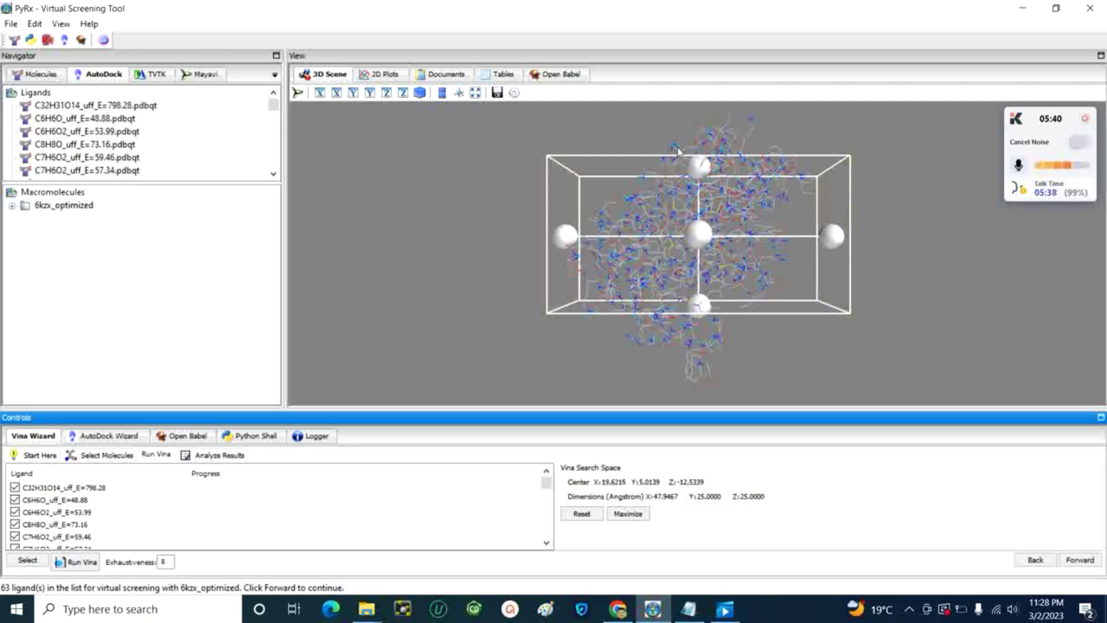
pyautogui.moveTo(701, 168); pyautogui.dragTo(699, 106)
pyautogui.moveTo(703, 306); pyautogui.dragTo(709, 404)
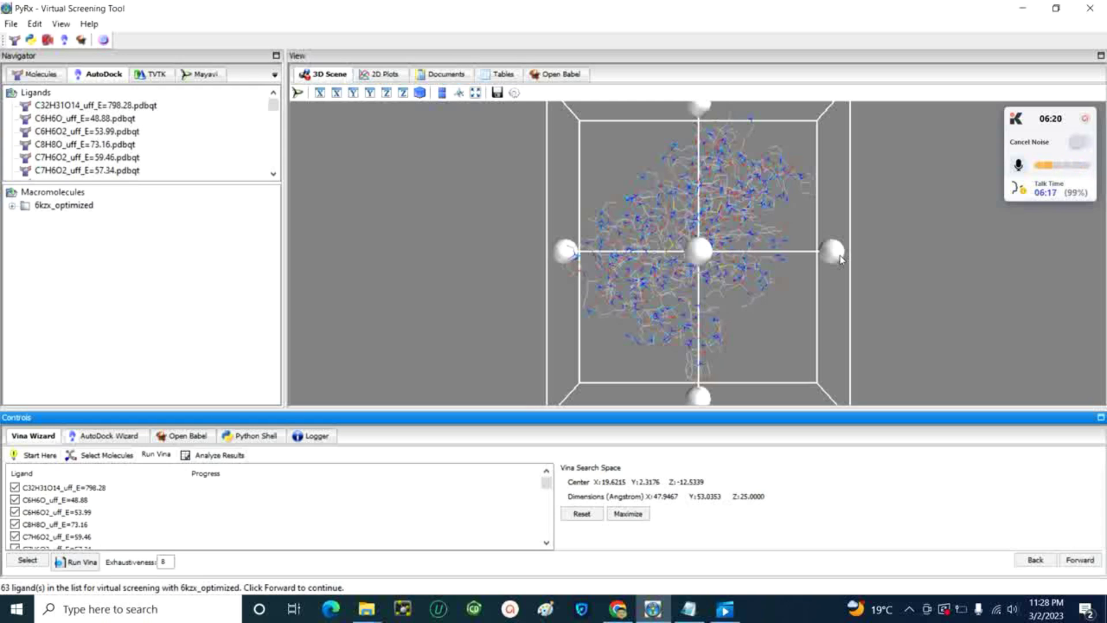
# Shrink the Vina search box to about 22.9 Å in X and 22.7 Å in Y
pyautogui.moveTo(833, 252); pyautogui.dragTo(757, 251)
pyautogui.moveTo(570, 254); pyautogui.dragTo(633, 251)
pyautogui.moveTo(695, 119); pyautogui.dragTo(695, 195)
pyautogui.moveTo(696, 393); pyautogui.dragTo(694, 311)
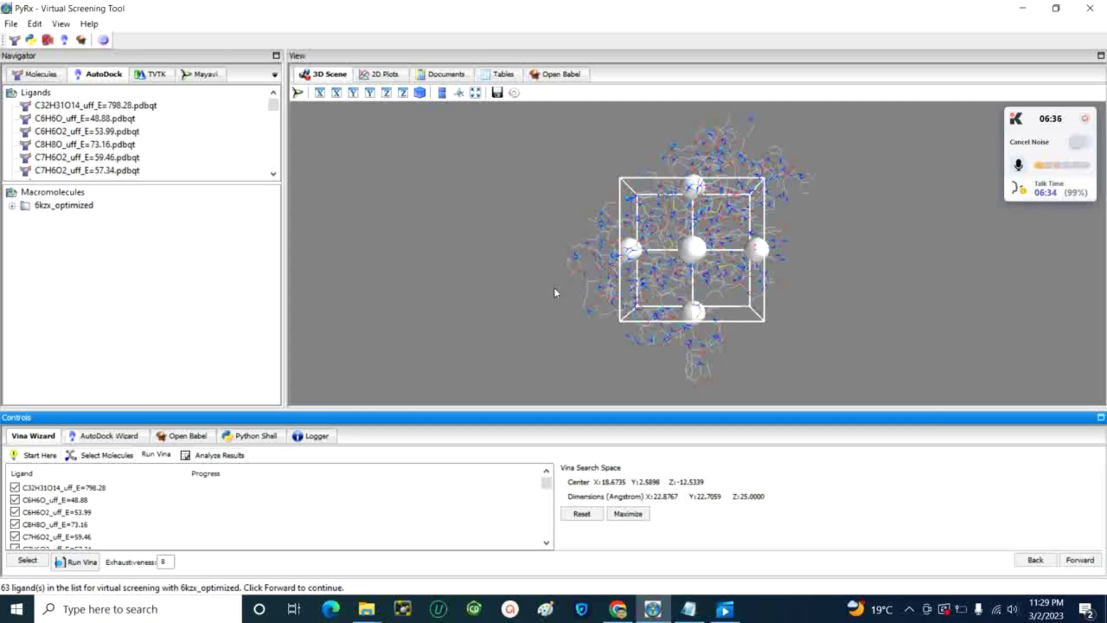
# Expand 6kzx_optimized and label the atoms of its co-crystallized ligand residue E0L301 in the 3D scene
pyautogui.moveTo(555, 294); pyautogui.dragTo(462, 197)
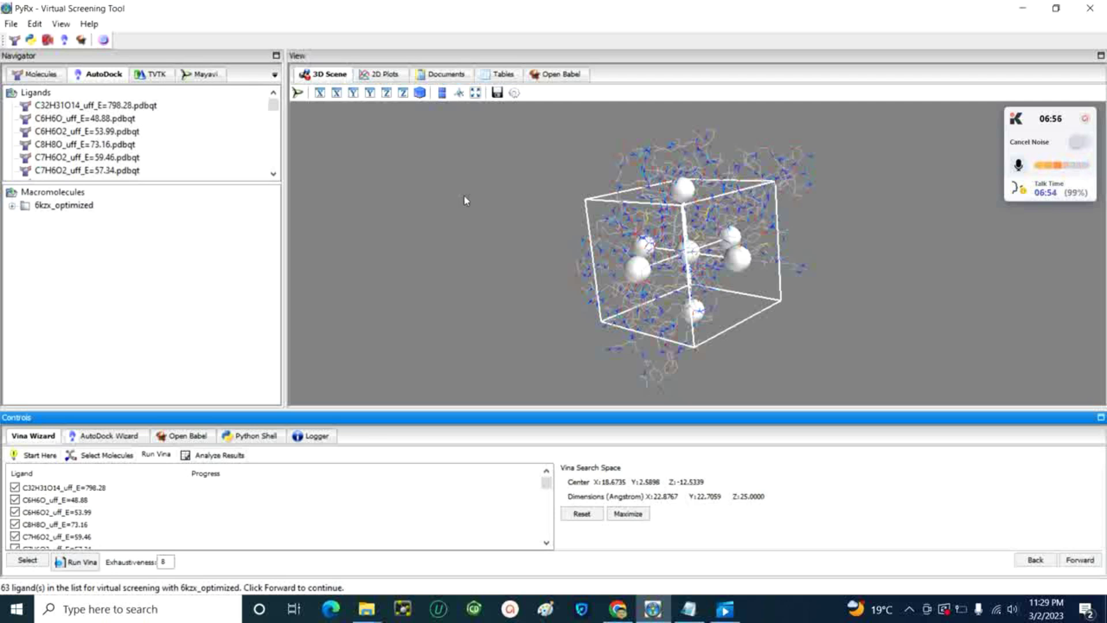
pyautogui.moveTo(849, 208); pyautogui.dragTo(472, 254)
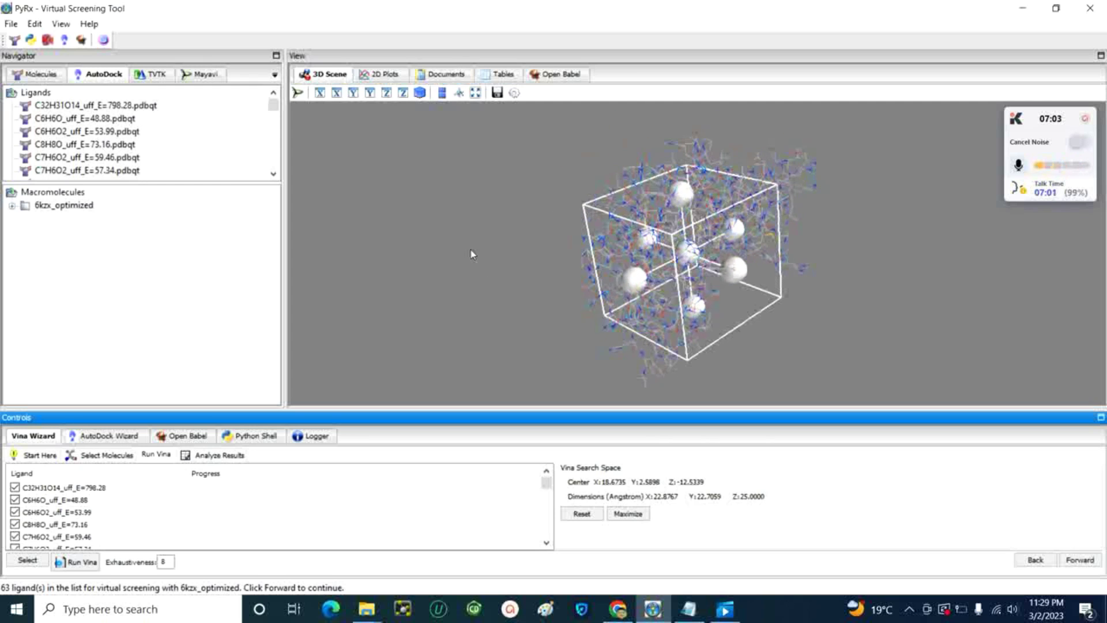
pyautogui.click(29, 76)
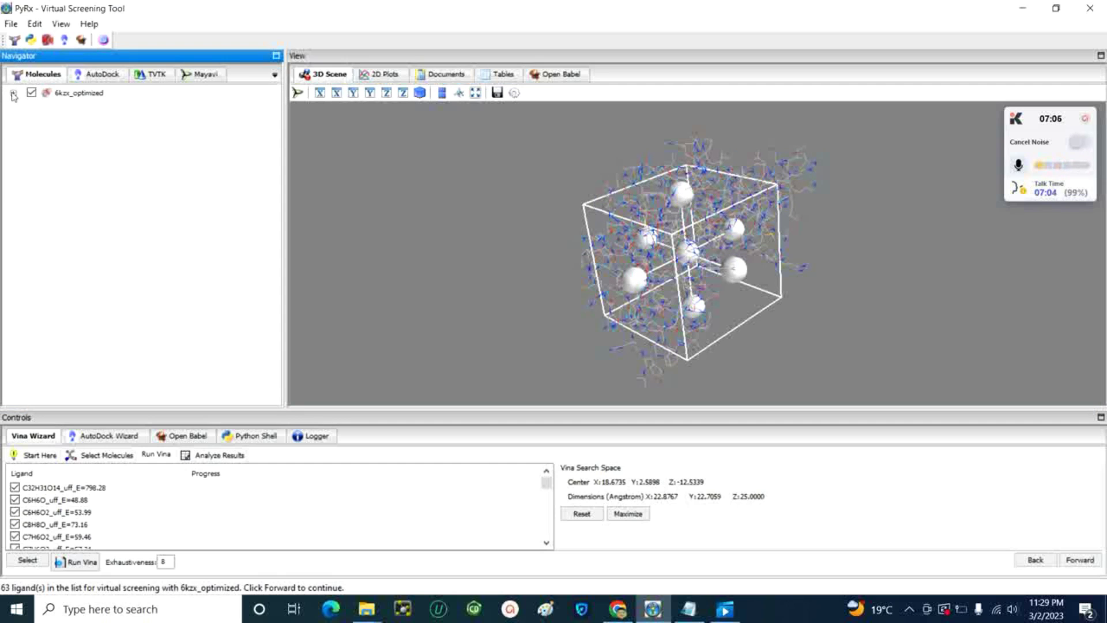
pyautogui.click(14, 93)
pyautogui.scroll(-9, 105, 202)
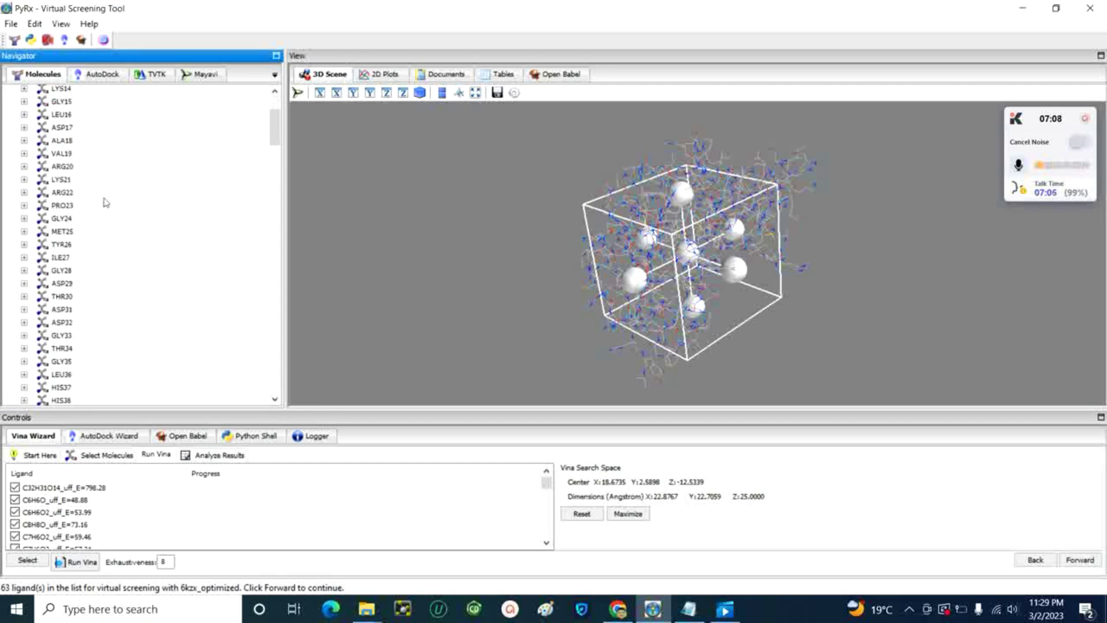
pyautogui.scroll(-4, 105, 201)
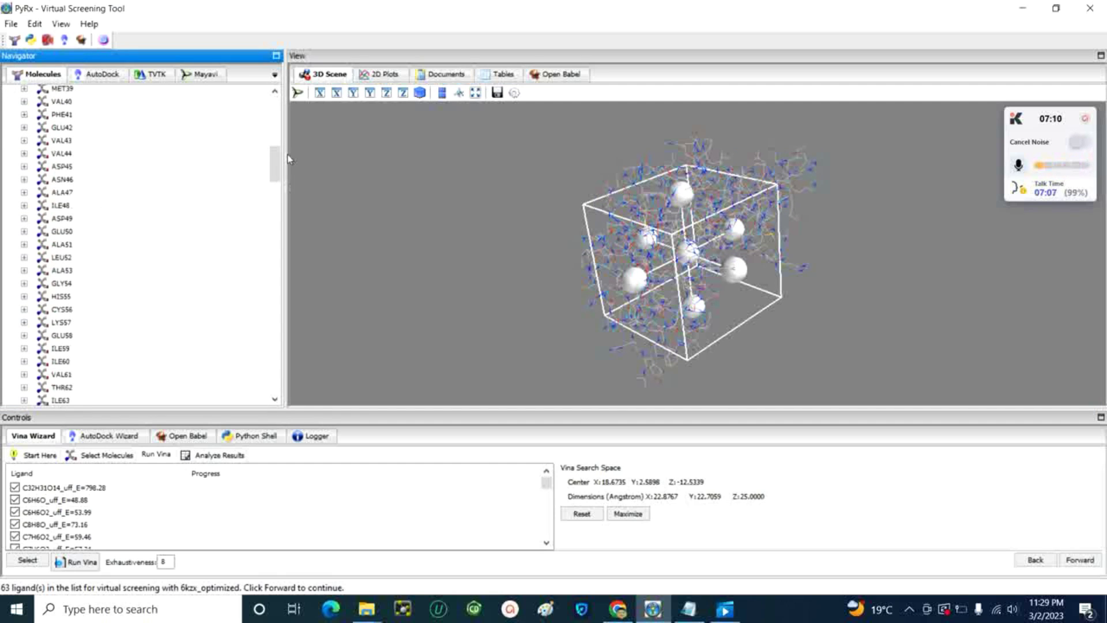
pyautogui.moveTo(276, 164); pyautogui.dragTo(261, 381)
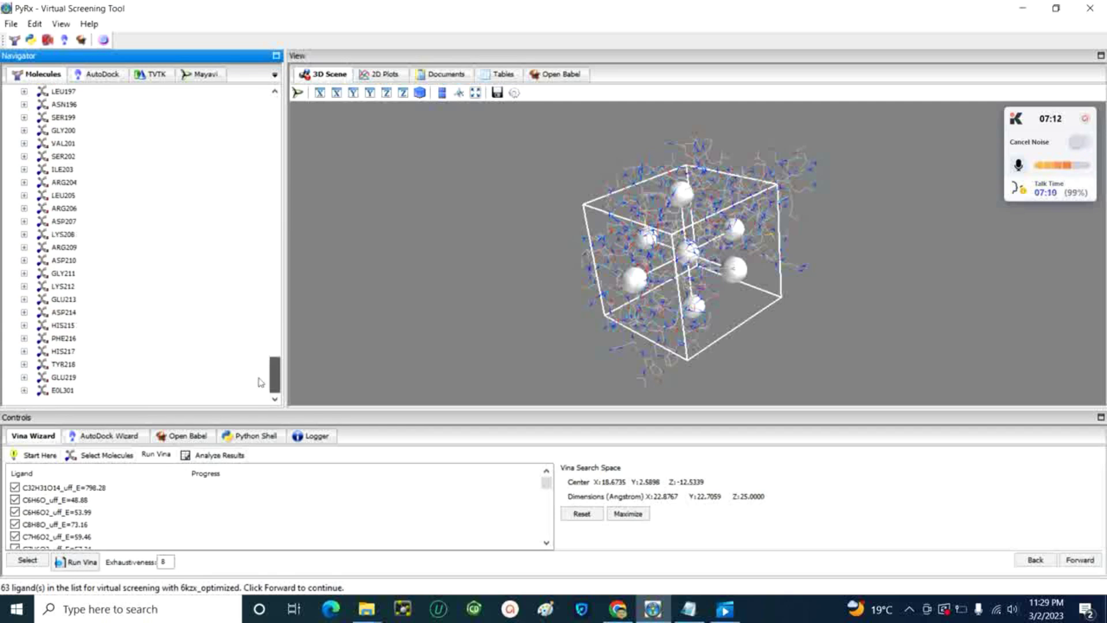
pyautogui.click(57, 391)
pyautogui.rightClick(57, 392)
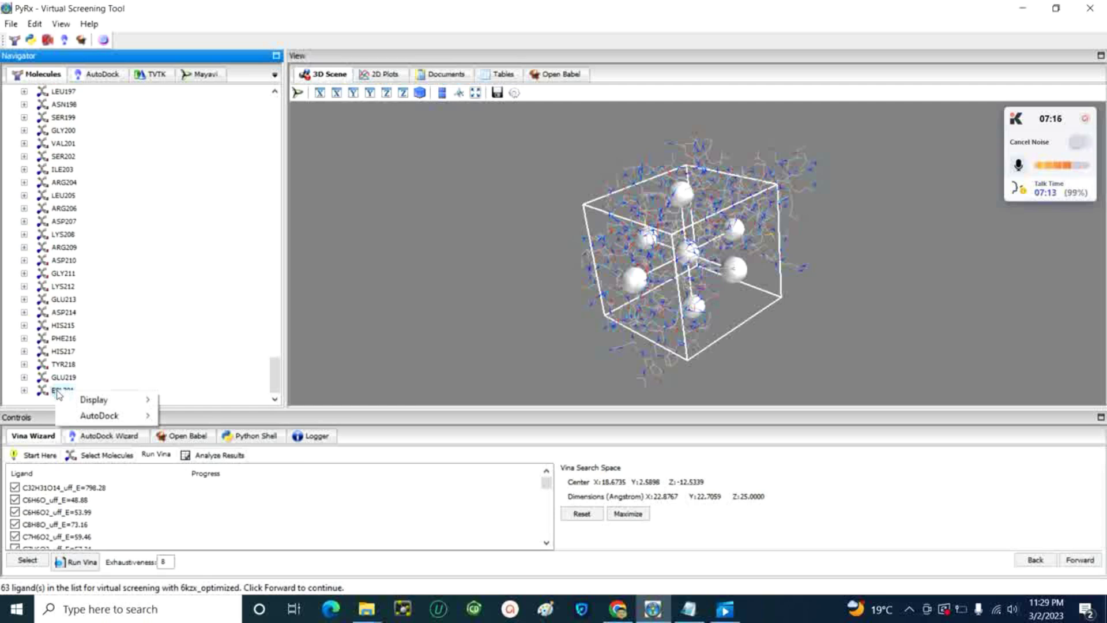
pyautogui.moveTo(122, 403)
pyautogui.moveTo(185, 400)
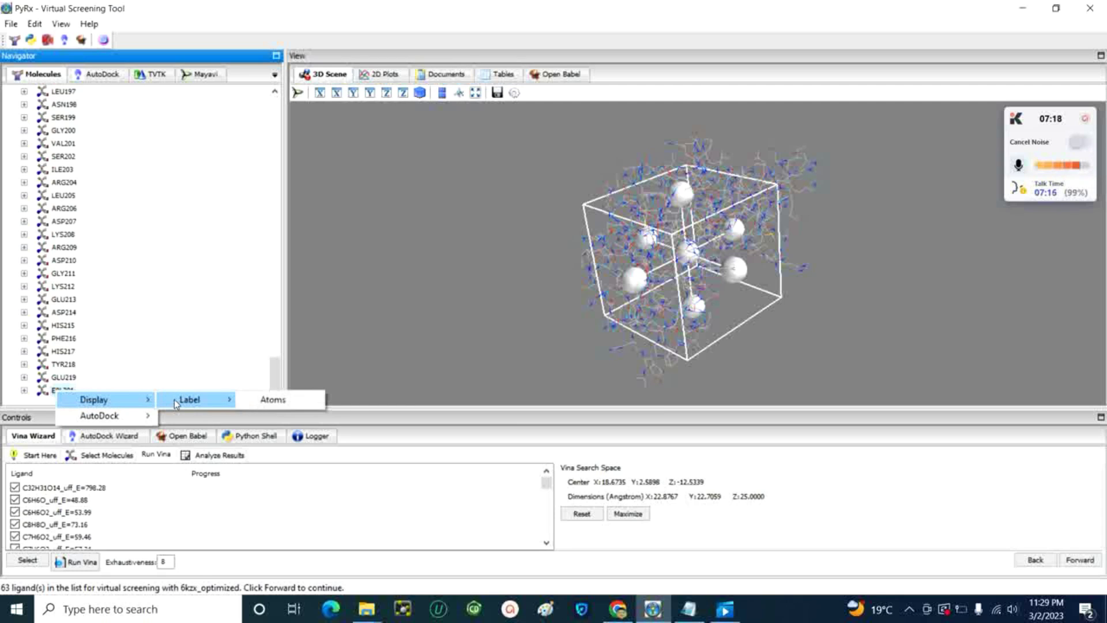
pyautogui.click(268, 400)
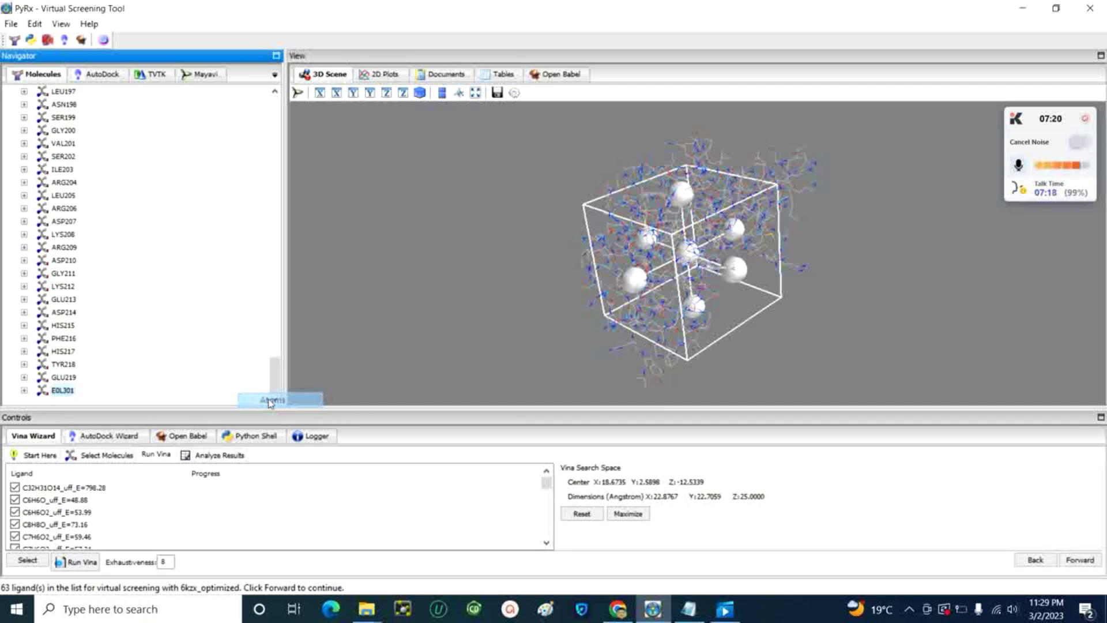
# Show the 3D scene in full screen and move the whole search box off-centre, away from the labelled ligand
pyautogui.moveTo(691, 277); pyautogui.dragTo(507, 144)
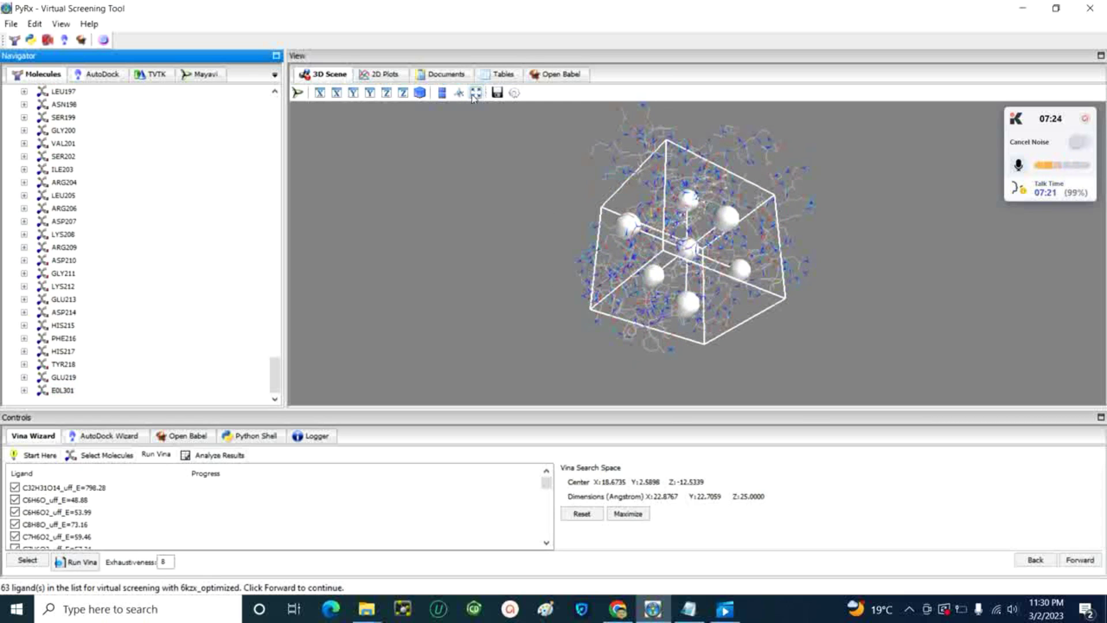
pyautogui.click(476, 92)
pyautogui.moveTo(541, 302); pyautogui.dragTo(416, 410)
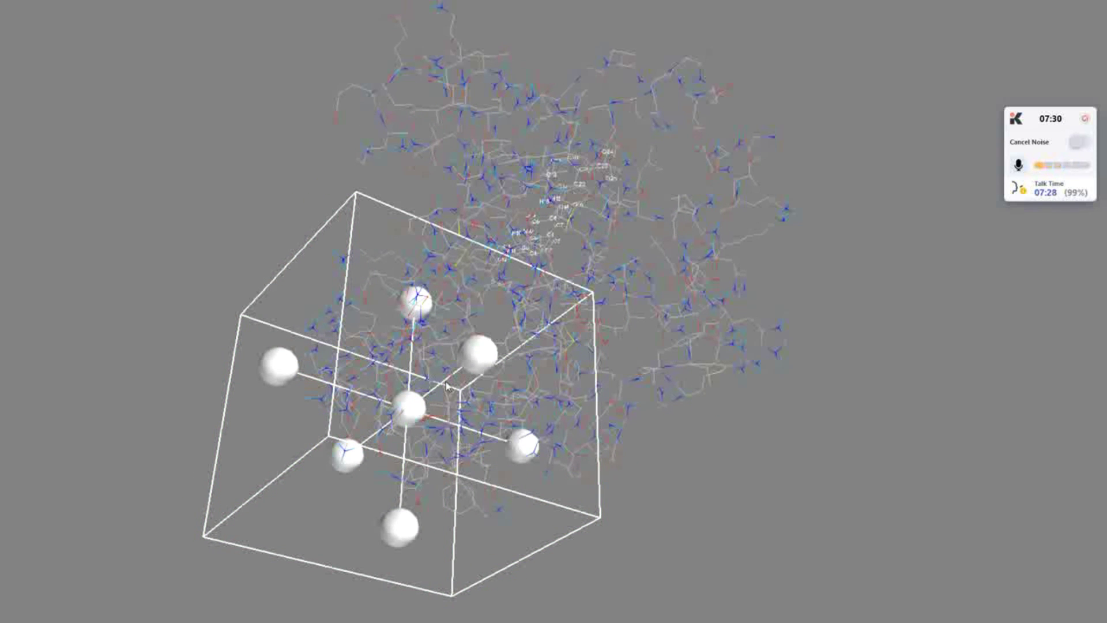
pyautogui.moveTo(563, 111); pyautogui.dragTo(805, 215)
pyautogui.moveTo(555, 222); pyautogui.dragTo(430, 232)
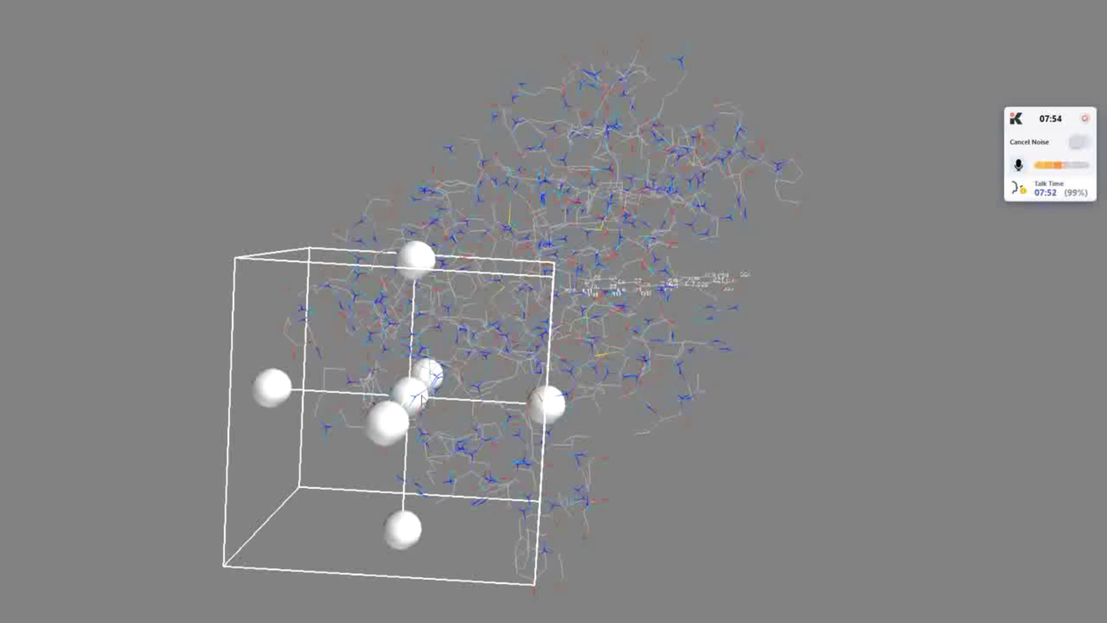
pyautogui.moveTo(411, 395); pyautogui.dragTo(390, 386)
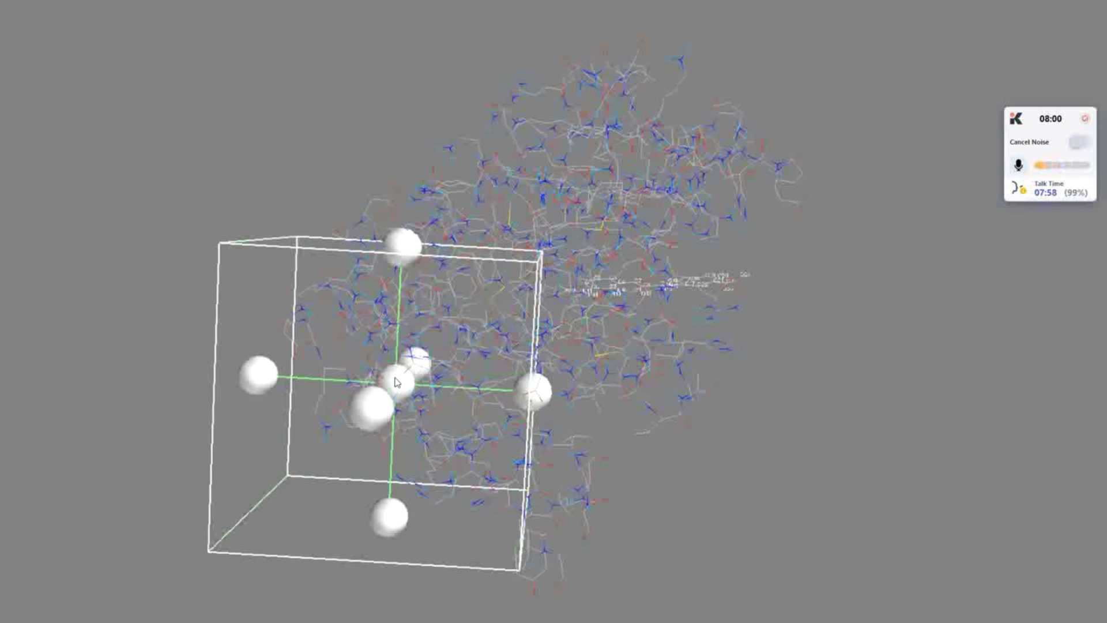
# Narrow the search box horizontally from both sides and slightly reduce its height
pyautogui.moveTo(545, 396); pyautogui.dragTo(510, 392)
pyautogui.moveTo(257, 376); pyautogui.dragTo(290, 379)
pyautogui.moveTo(408, 245); pyautogui.dragTo(403, 254)
pyautogui.moveTo(394, 516)
pyautogui.mouseDown()
pyautogui.moveTo(392, 496)
pyautogui.moveTo(388, 525)
pyautogui.mouseUp()
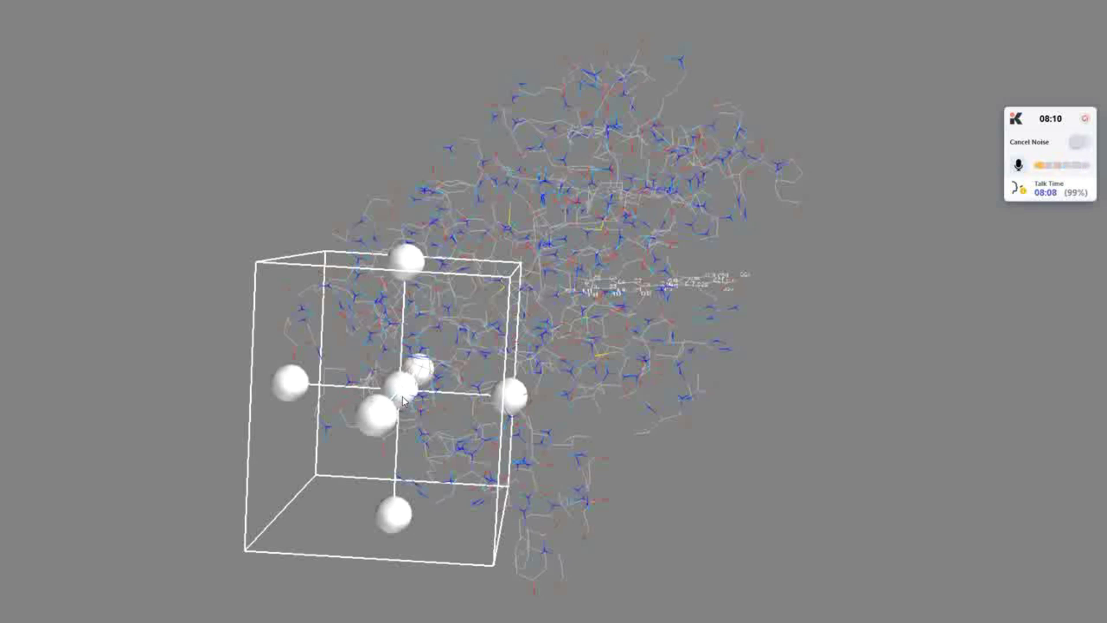
# Move the whole Vina search box onto the labelled E0L301 ligand and slightly adjust its front face
pyautogui.moveTo(403, 394); pyautogui.dragTo(678, 277)
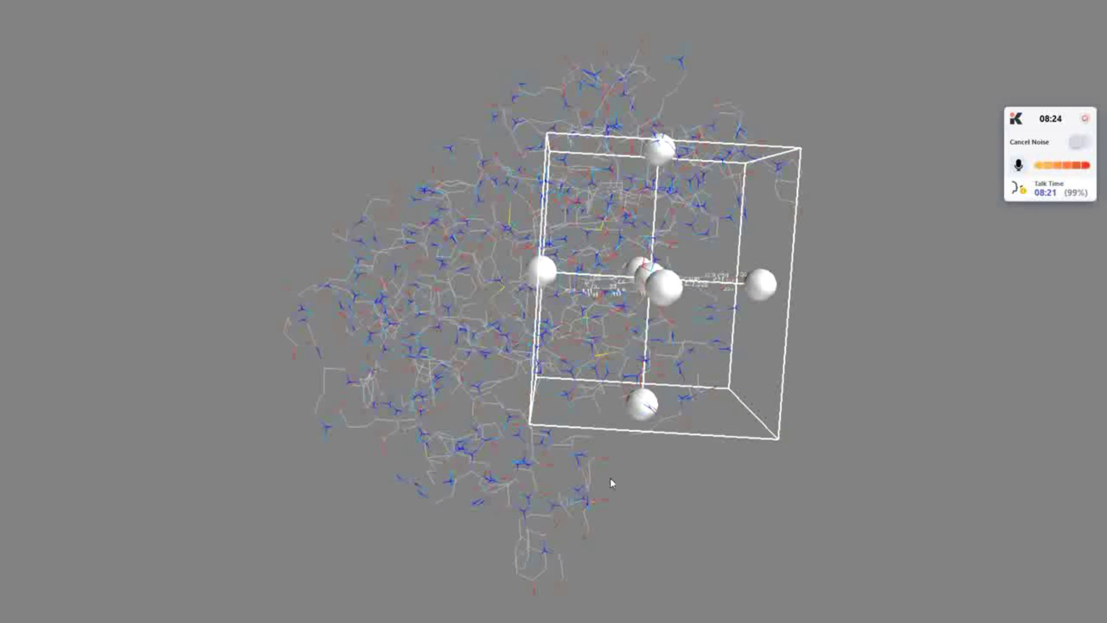
pyautogui.moveTo(445, 423); pyautogui.dragTo(420, 420)
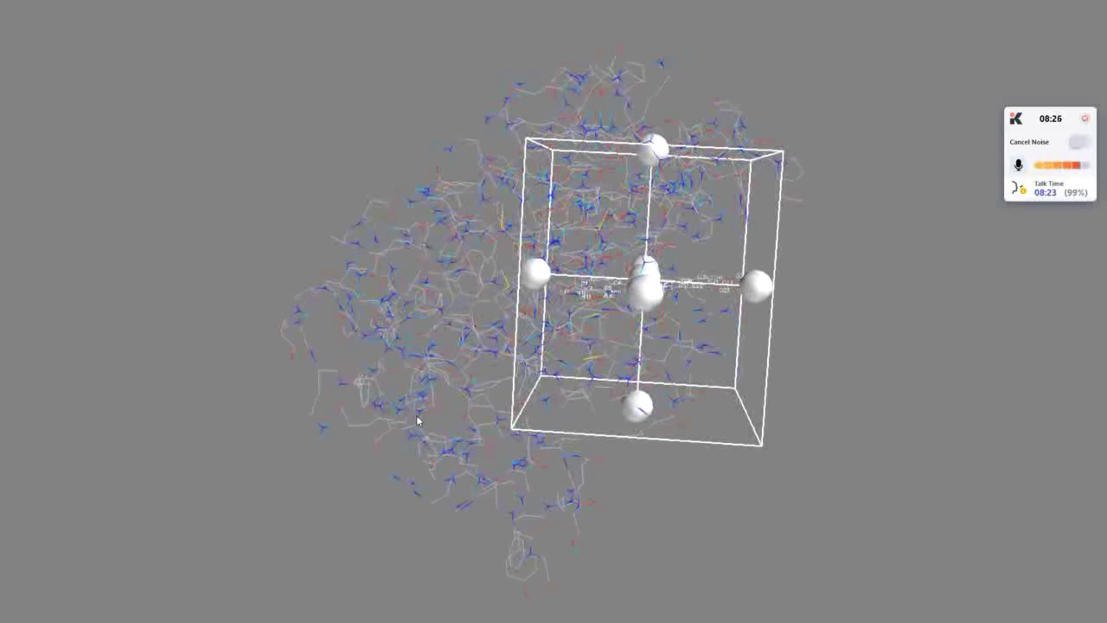
pyautogui.moveTo(648, 293); pyautogui.dragTo(639, 296)
# Shrink the search box around the ligand from both sides and from its upper and lower faces
pyautogui.moveTo(787, 475); pyautogui.dragTo(376, 414)
pyautogui.moveTo(293, 330); pyautogui.dragTo(380, 314)
pyautogui.moveTo(610, 263); pyautogui.dragTo(556, 274)
pyautogui.moveTo(453, 175); pyautogui.dragTo(455, 219)
pyautogui.moveTo(497, 428); pyautogui.dragTo(484, 365)
pyautogui.moveTo(458, 232); pyautogui.dragTo(458, 233)
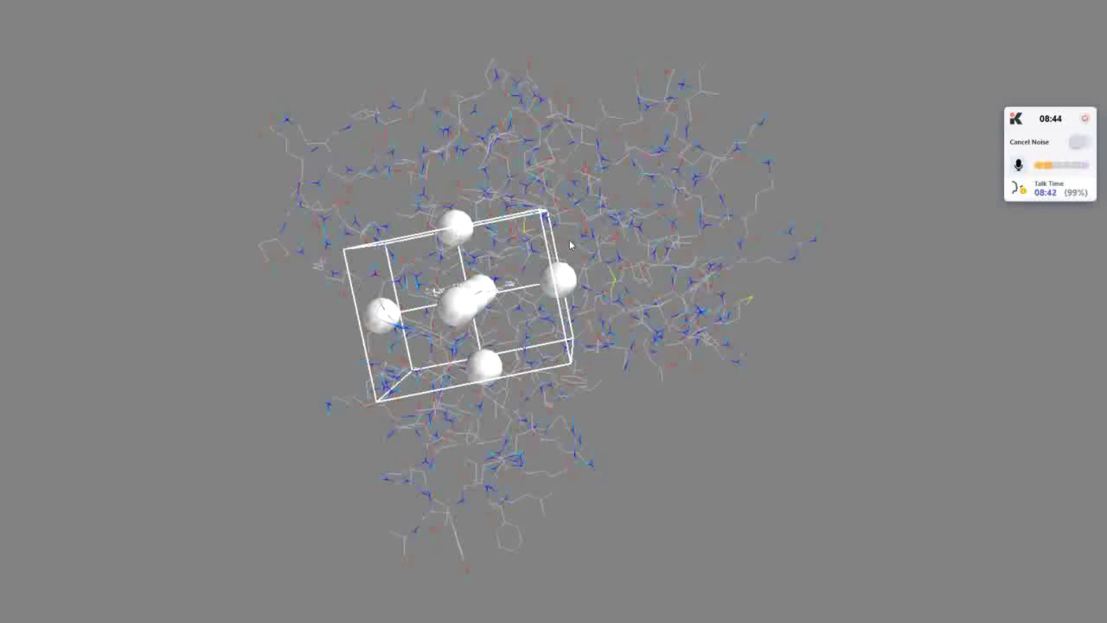
# Fine-tune the box's side and upper faces and centre it on the ligand, at about 18.5 × 10.5 × 15.1 Å
pyautogui.moveTo(637, 393); pyautogui.dragTo(250, 425)
pyautogui.moveTo(598, 407); pyautogui.dragTo(548, 425)
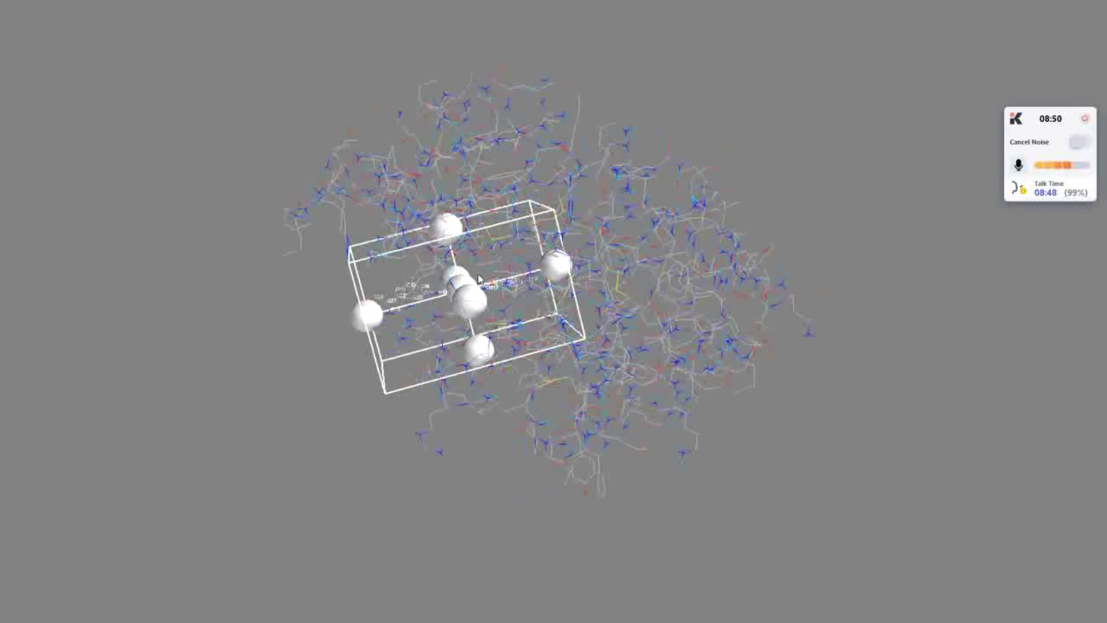
pyautogui.moveTo(485, 373); pyautogui.dragTo(225, 447)
pyautogui.moveTo(441, 433); pyautogui.dragTo(302, 407)
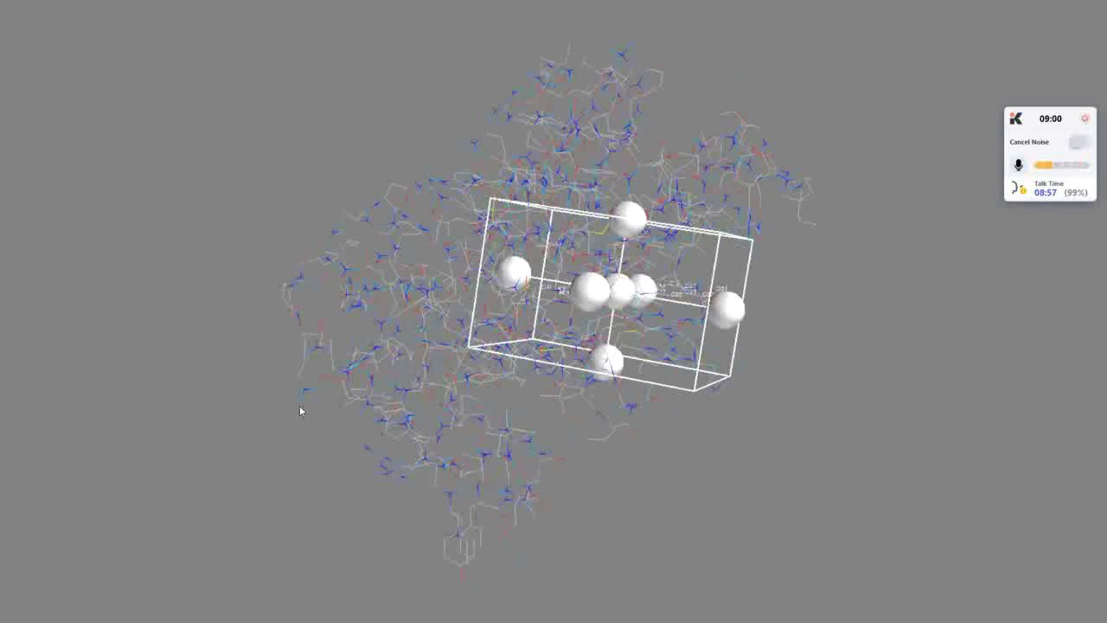
pyautogui.moveTo(727, 306)
pyautogui.mouseDown()
pyautogui.moveTo(703, 308)
pyautogui.moveTo(745, 319)
pyautogui.moveTo(732, 318)
pyautogui.mouseUp()
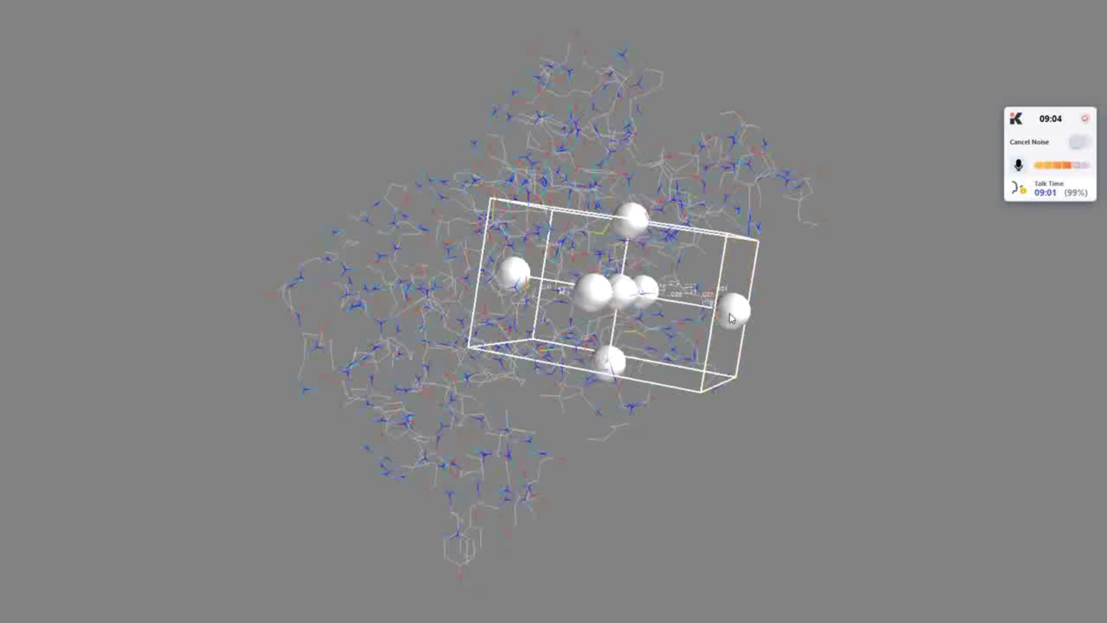
pyautogui.moveTo(513, 277)
pyautogui.mouseDown()
pyautogui.moveTo(501, 268)
pyautogui.moveTo(515, 278)
pyautogui.mouseUp()
pyautogui.moveTo(630, 232); pyautogui.dragTo(628, 246)
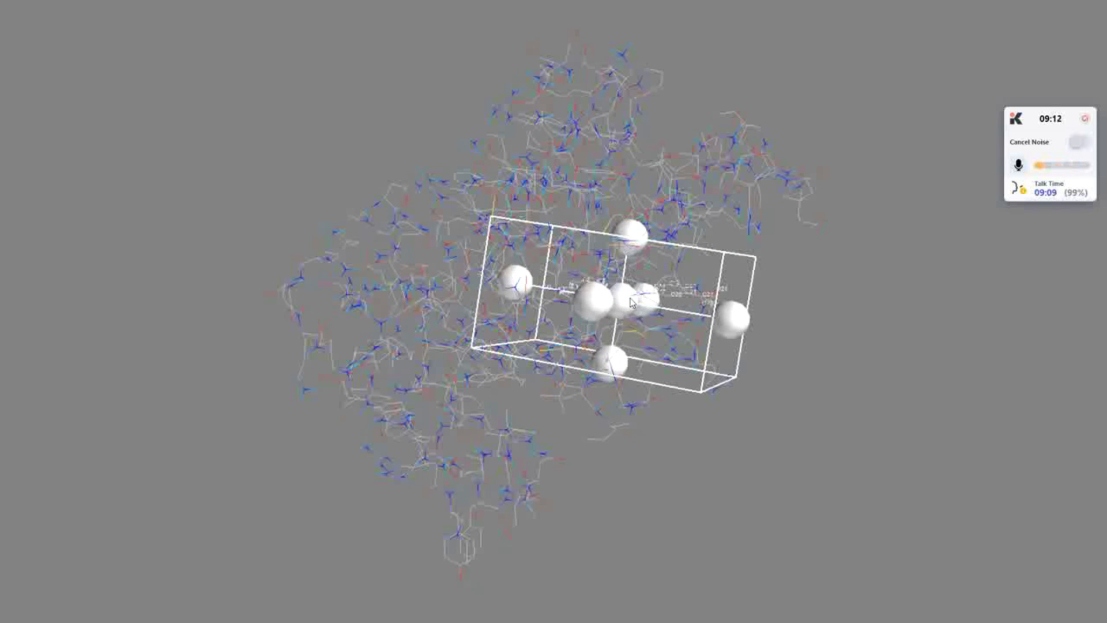
pyautogui.moveTo(631, 301); pyautogui.dragTo(639, 297)
# Check the box around the ligand, leave the full-screen scene and start the Vina docking run against 6kzx_optimized
pyautogui.moveTo(820, 476); pyautogui.dragTo(780, 536)
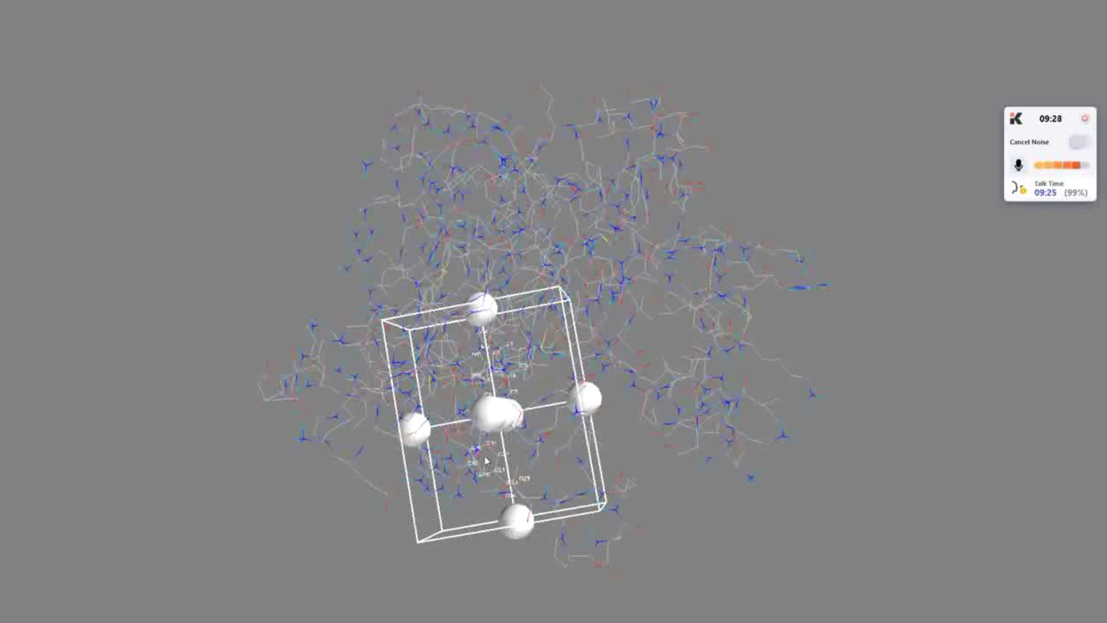
pyautogui.moveTo(639, 530); pyautogui.dragTo(714, 281)
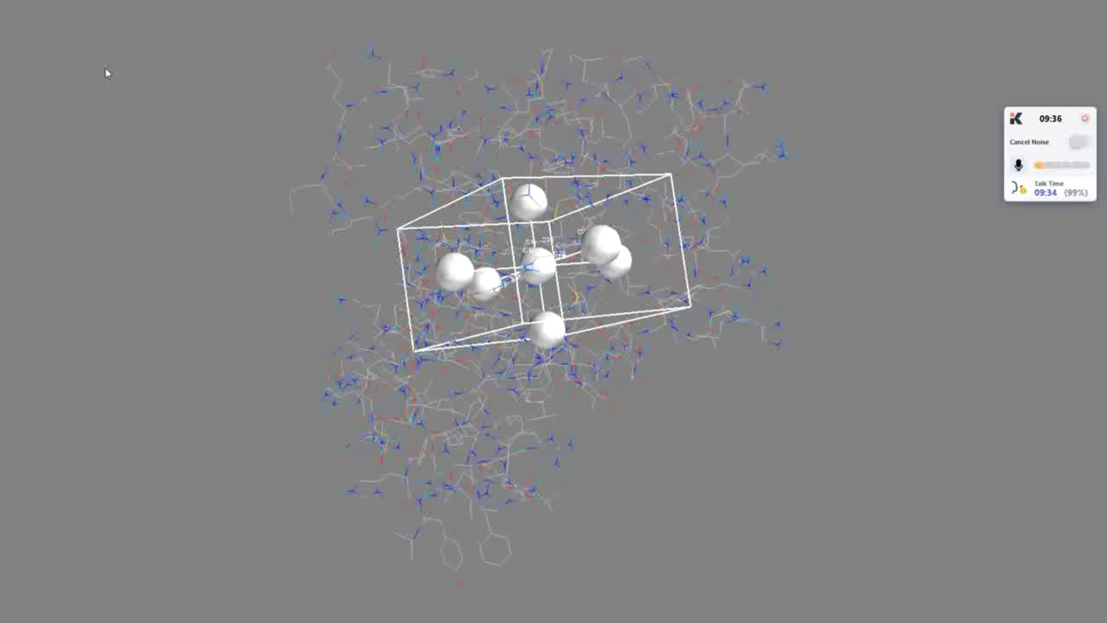
pyautogui.press('Escape')
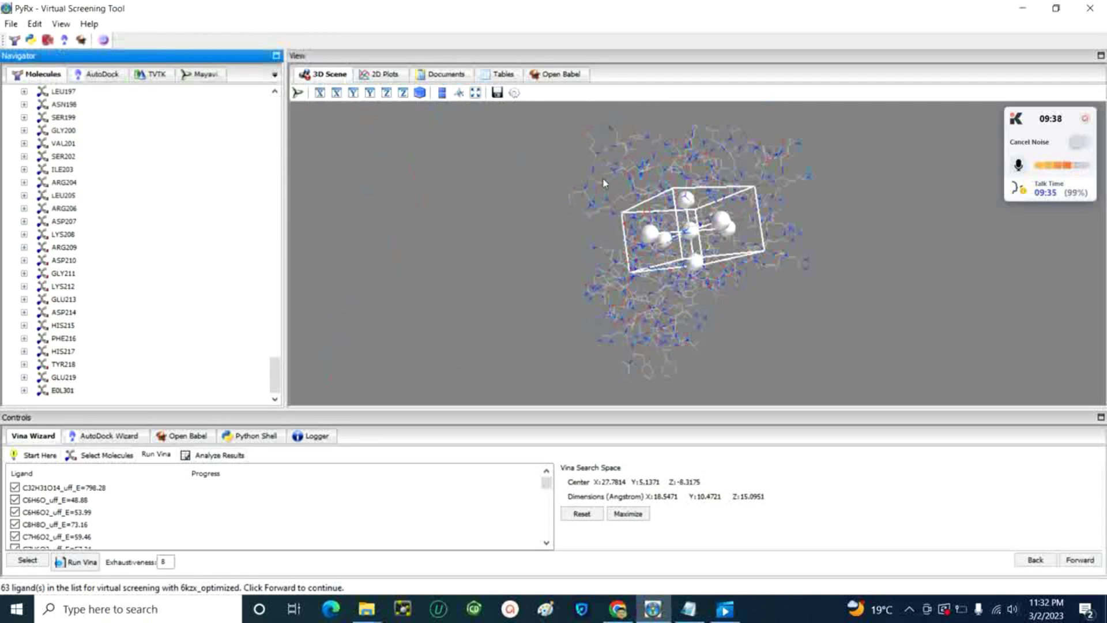
pyautogui.moveTo(460, 321); pyautogui.dragTo(605, 316)
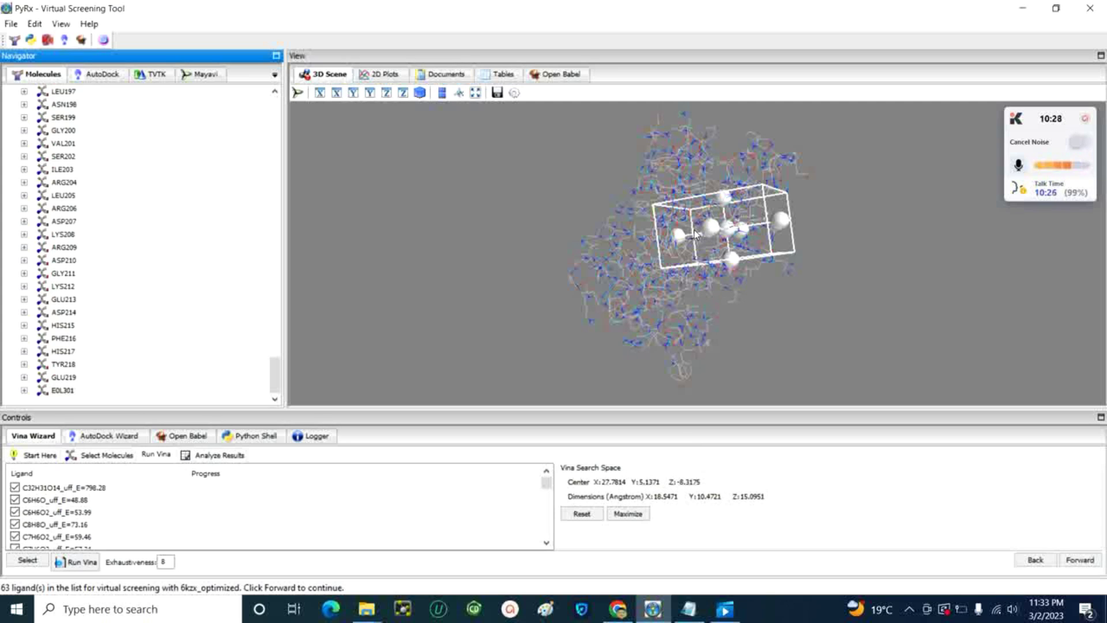
pyautogui.click(1080, 559)
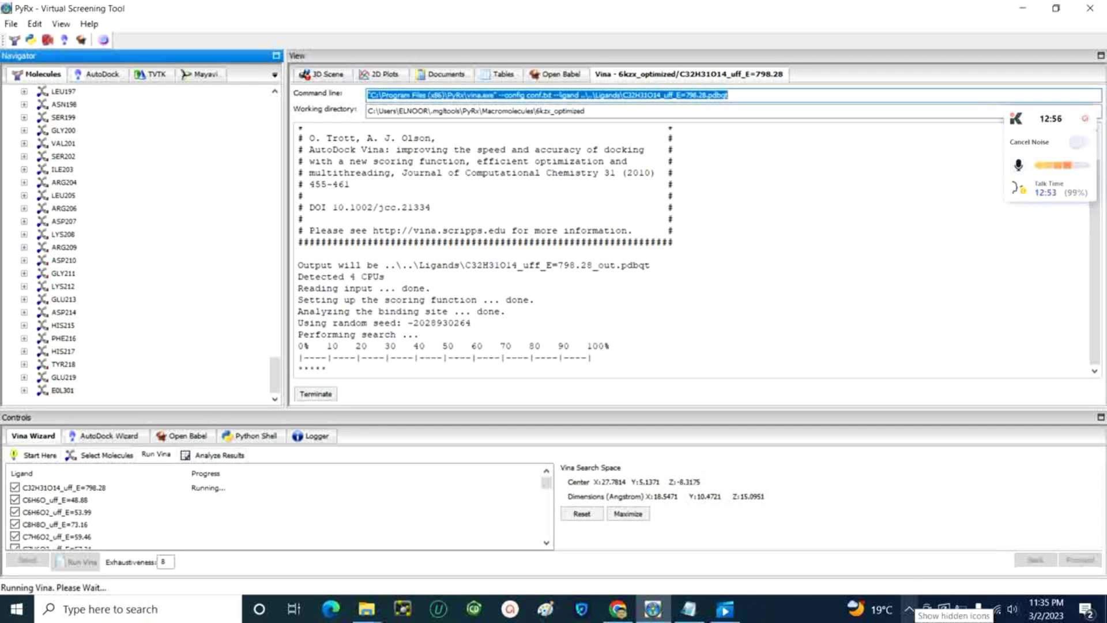
pyautogui.click(910, 609)
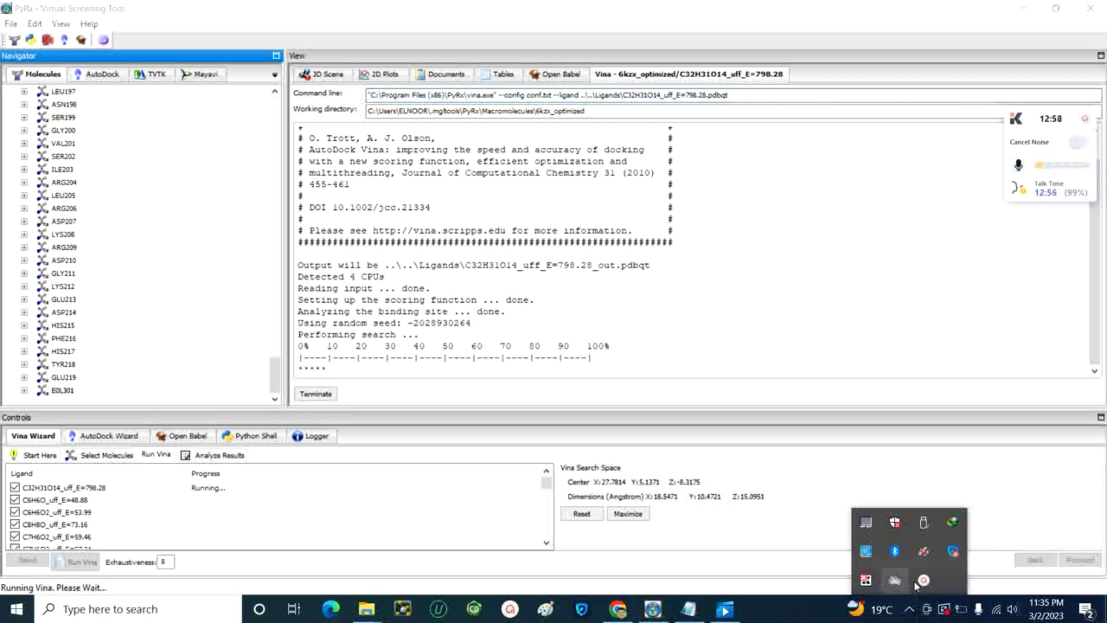
pyautogui.click(923, 580)
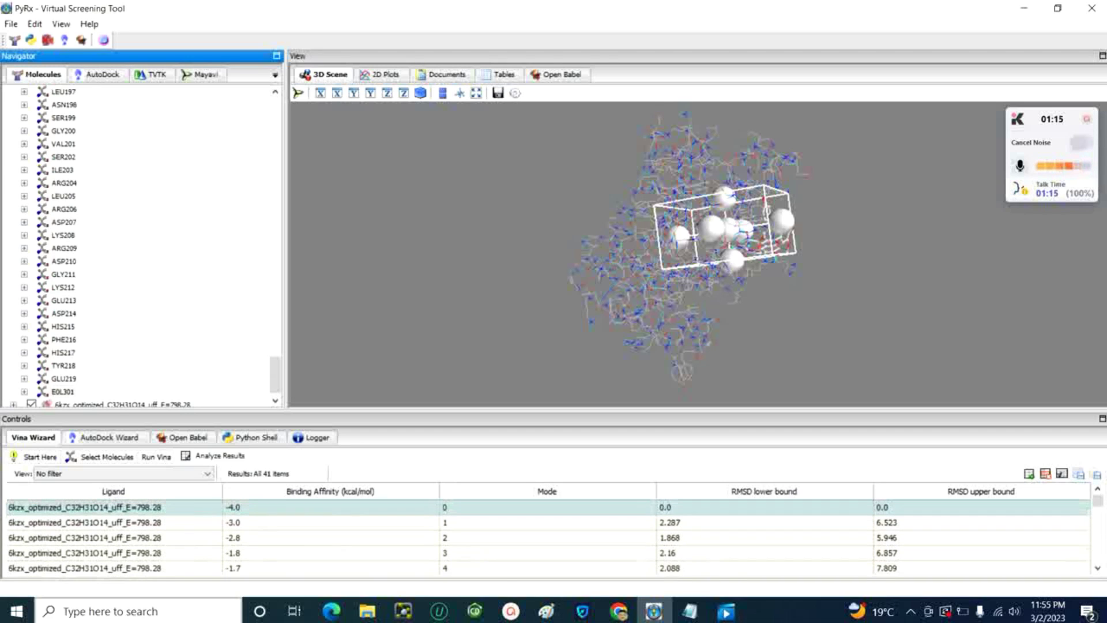
# Look through the binding affinities and RMSD values of the docked ligand poses in the results table
pyautogui.scroll(-3, 547, 536)
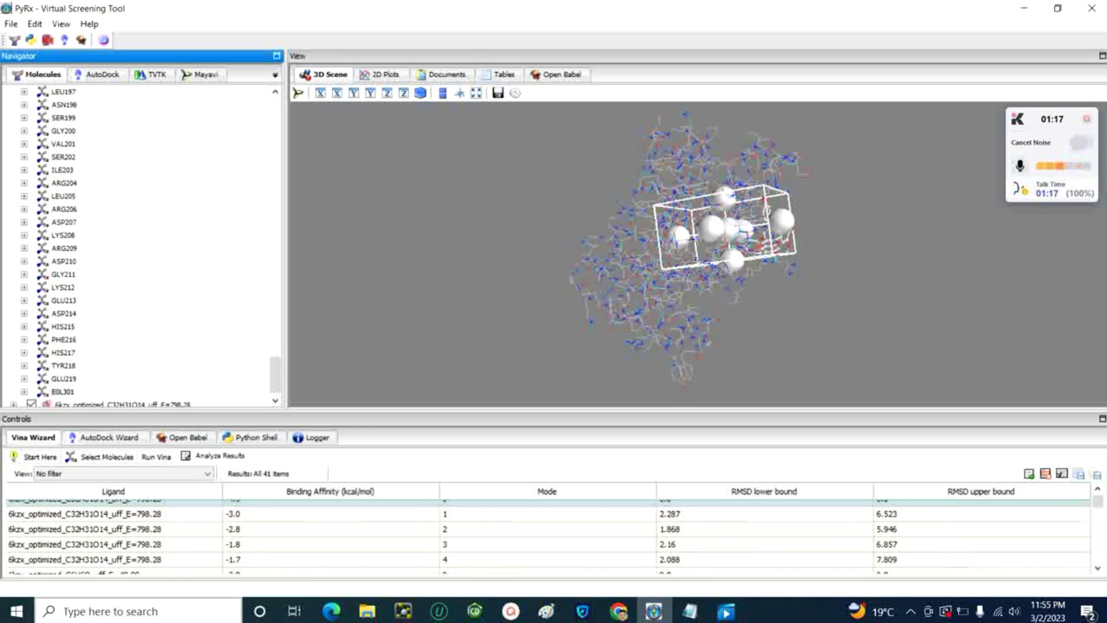
pyautogui.scroll(-2, 547, 536)
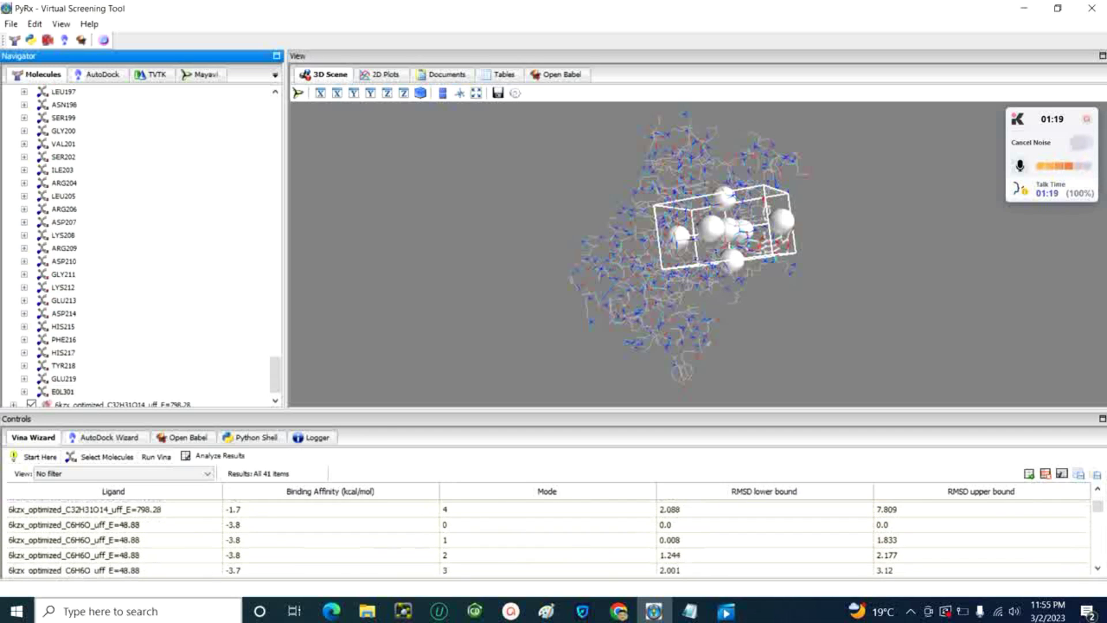
pyautogui.scroll(5, 547, 536)
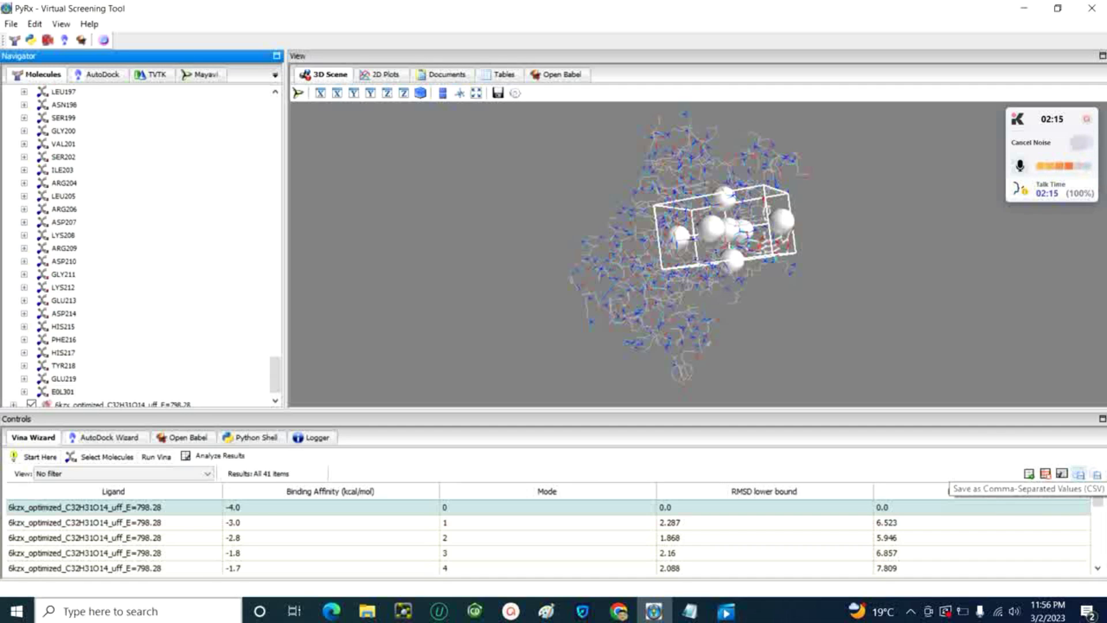
pyautogui.click(1078, 474)
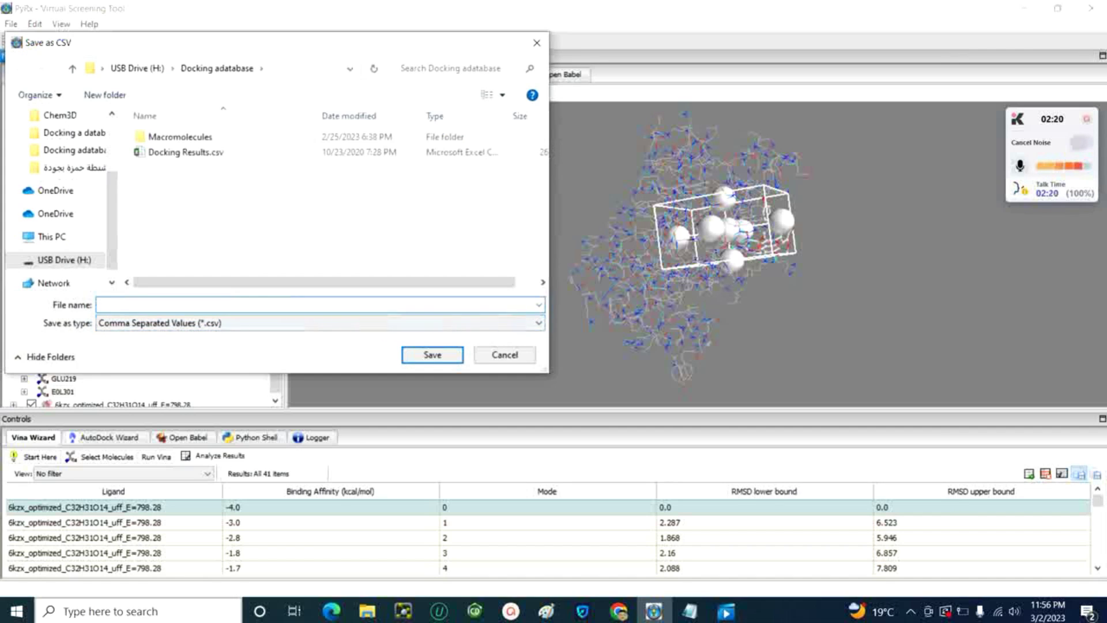
pyautogui.write('jhg')
pyautogui.click(537, 42)
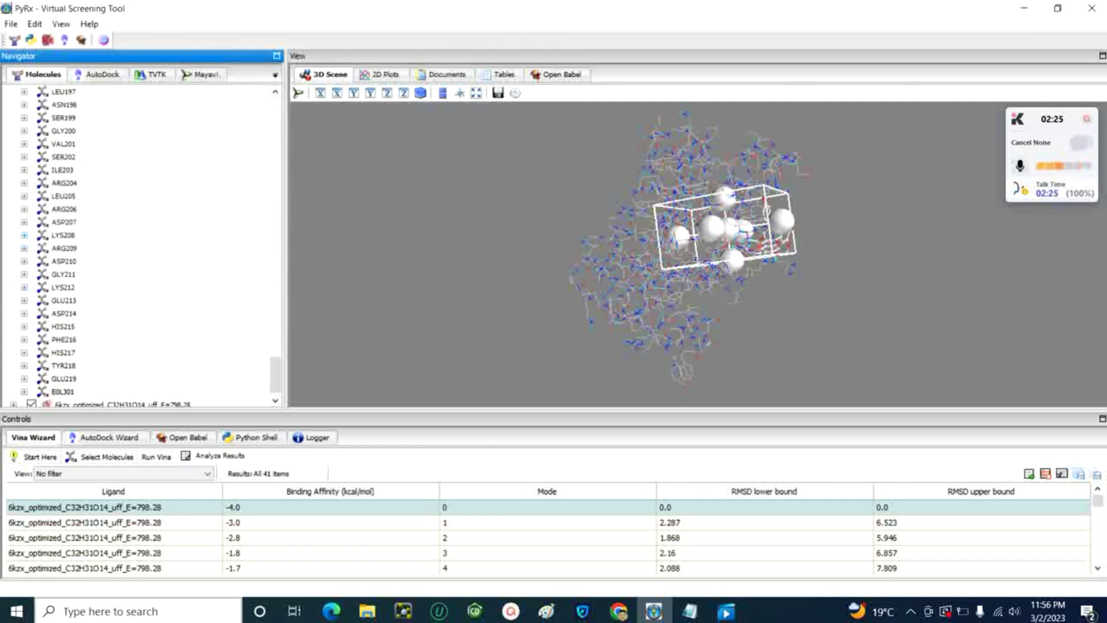
# Switch to File Explorer and browse the docked pdbqt output files in New folder (2) > gyrase > Macromolecules > 6kzx
pyautogui.click(1024, 8)
pyautogui.moveTo(370, 617)
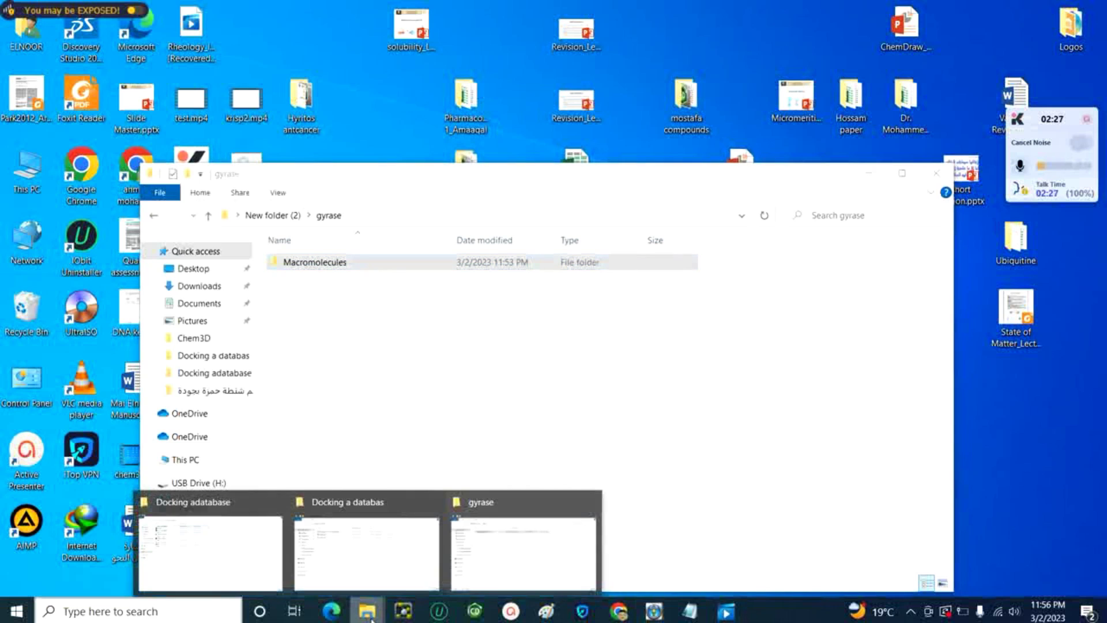
pyautogui.click(868, 173)
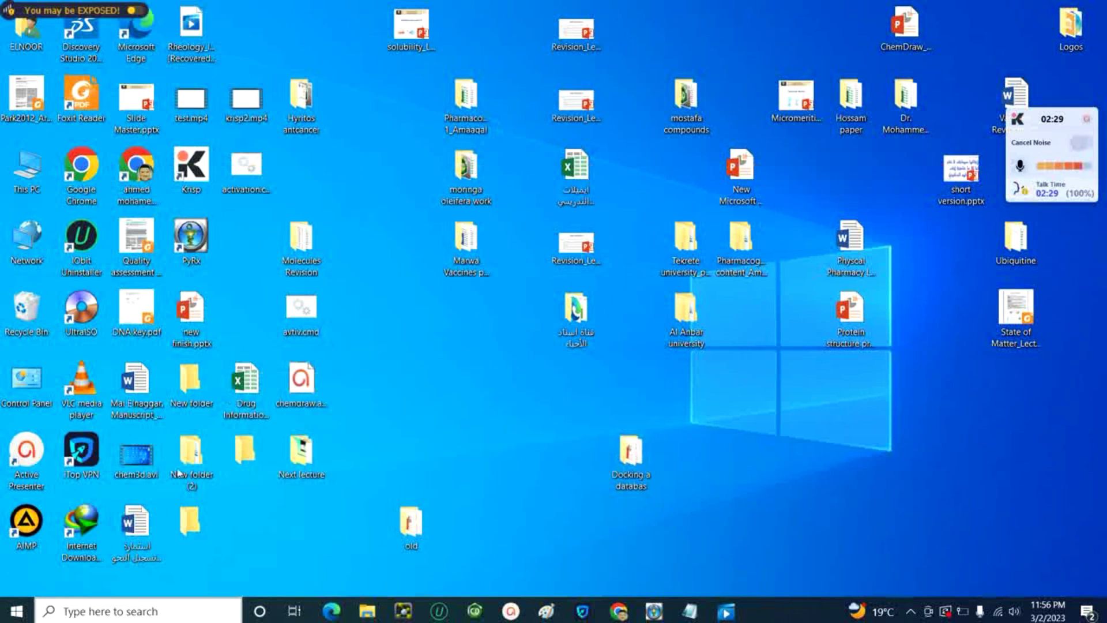
pyautogui.doubleClick(190, 455)
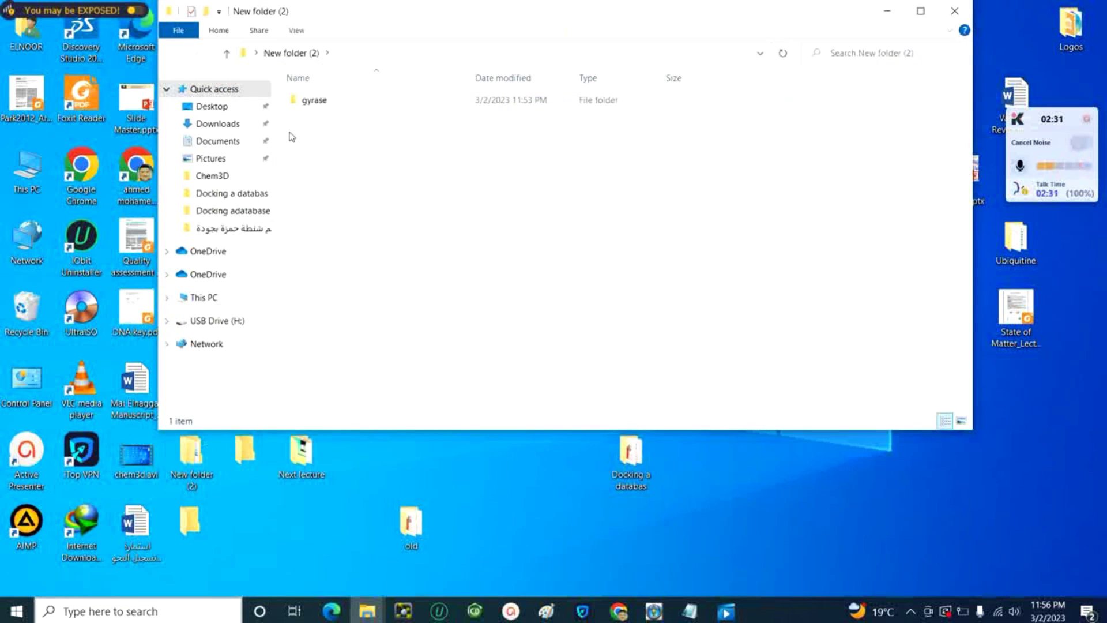
pyautogui.doubleClick(325, 102)
pyautogui.click(358, 104)
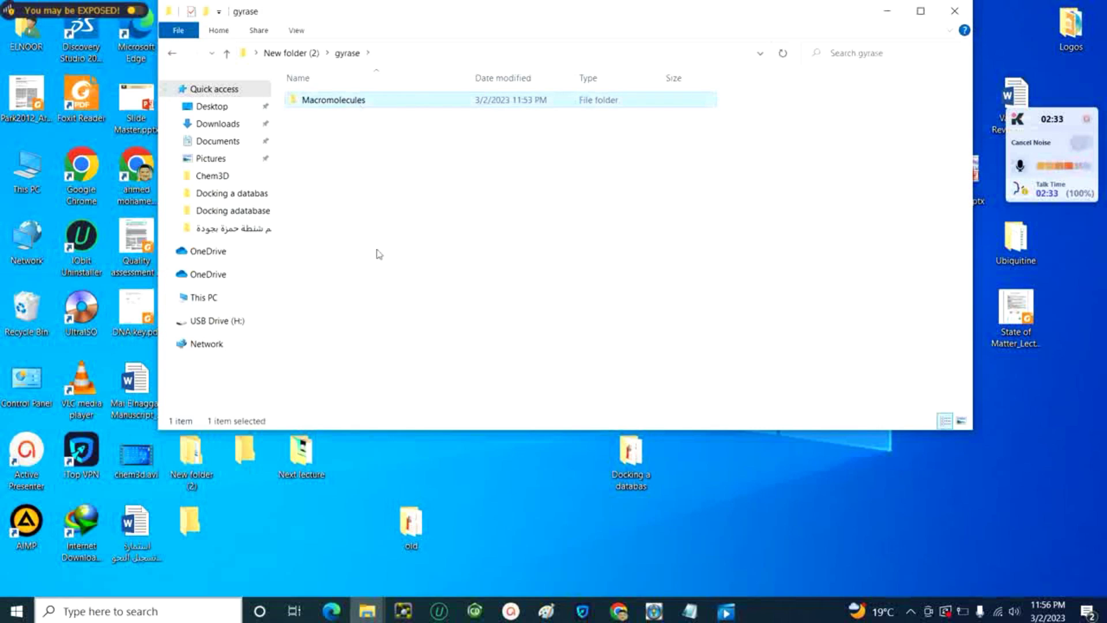
pyautogui.press('Return')
pyautogui.doubleClick(323, 100)
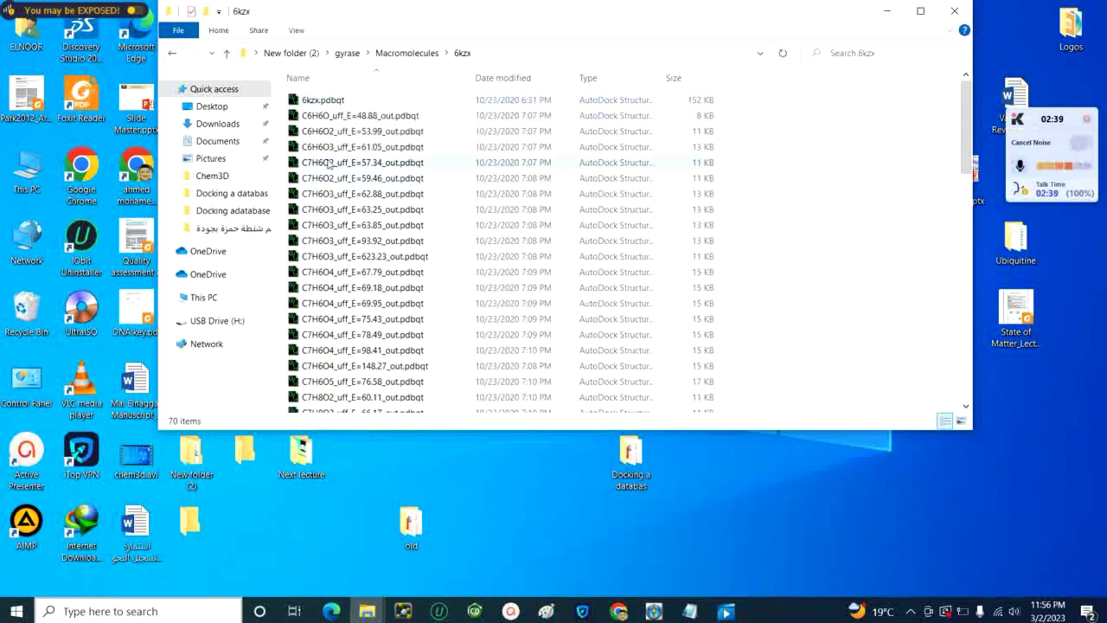
pyautogui.scroll(-10, 334, 193)
pyautogui.scroll(10, 384, 184)
pyautogui.click(888, 12)
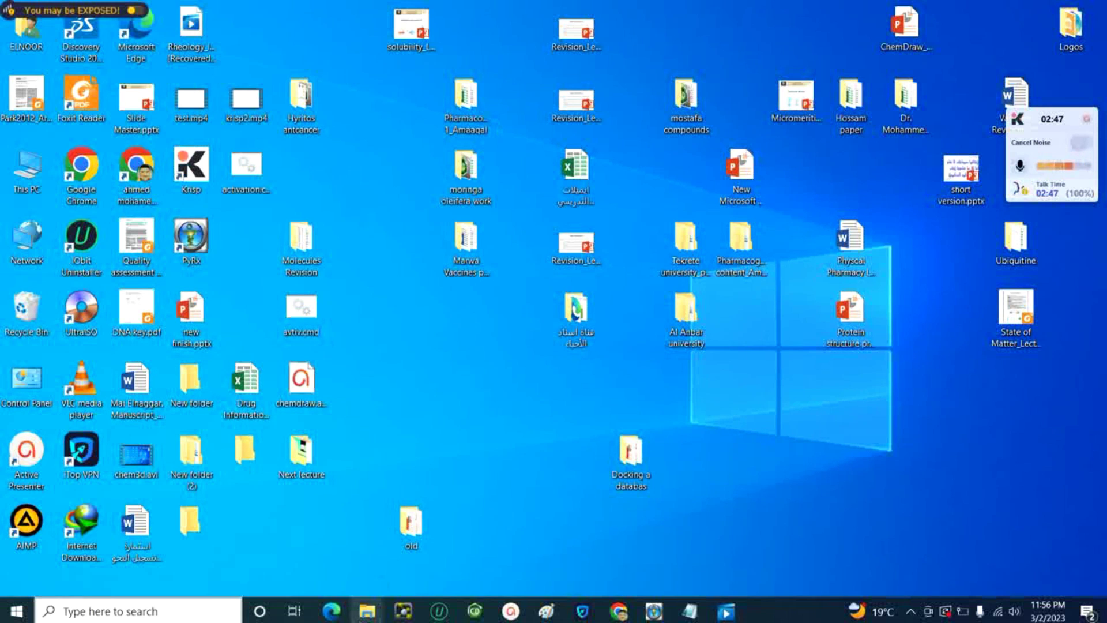
# Open Docking Results.csv from the Docking adatabase folder in Excel and compare it with the PyRx results table
pyautogui.moveTo(368, 610)
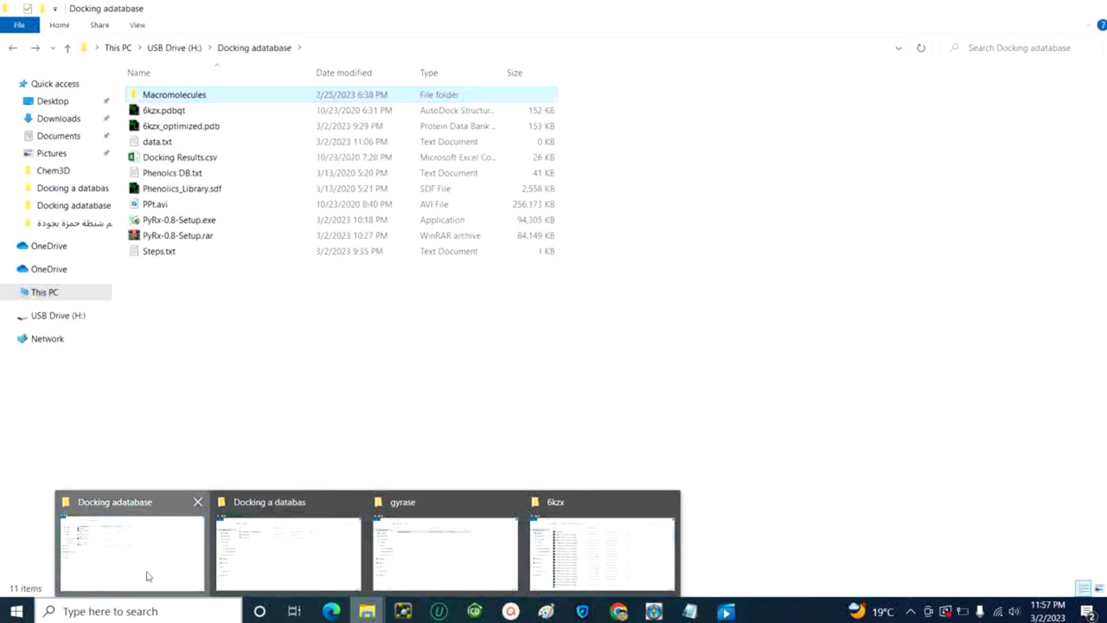
pyautogui.click(149, 574)
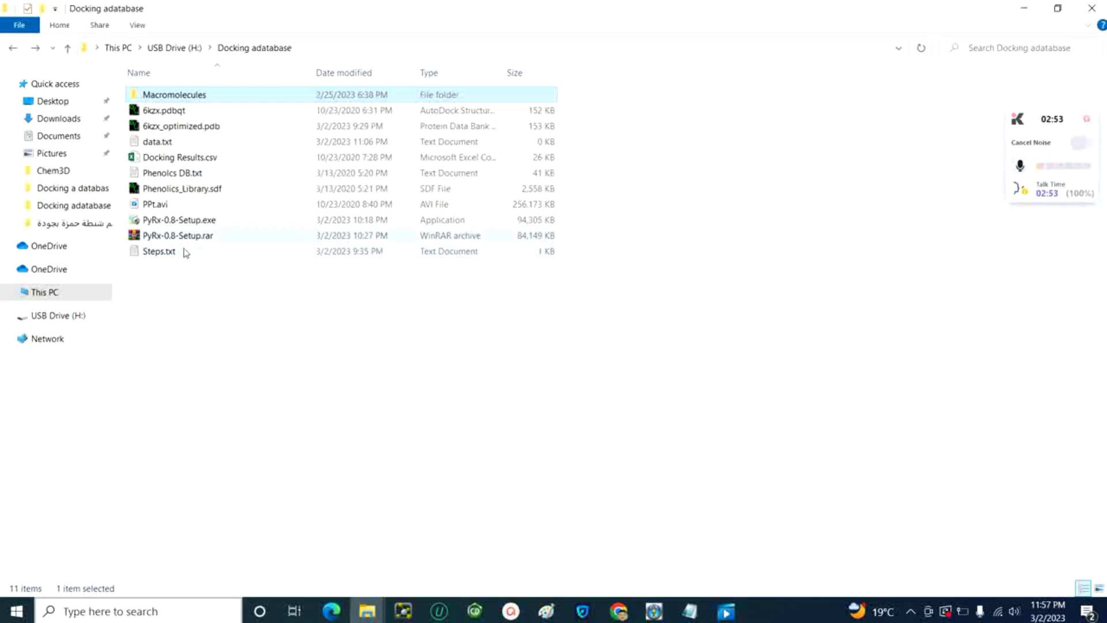
pyautogui.doubleClick(180, 157)
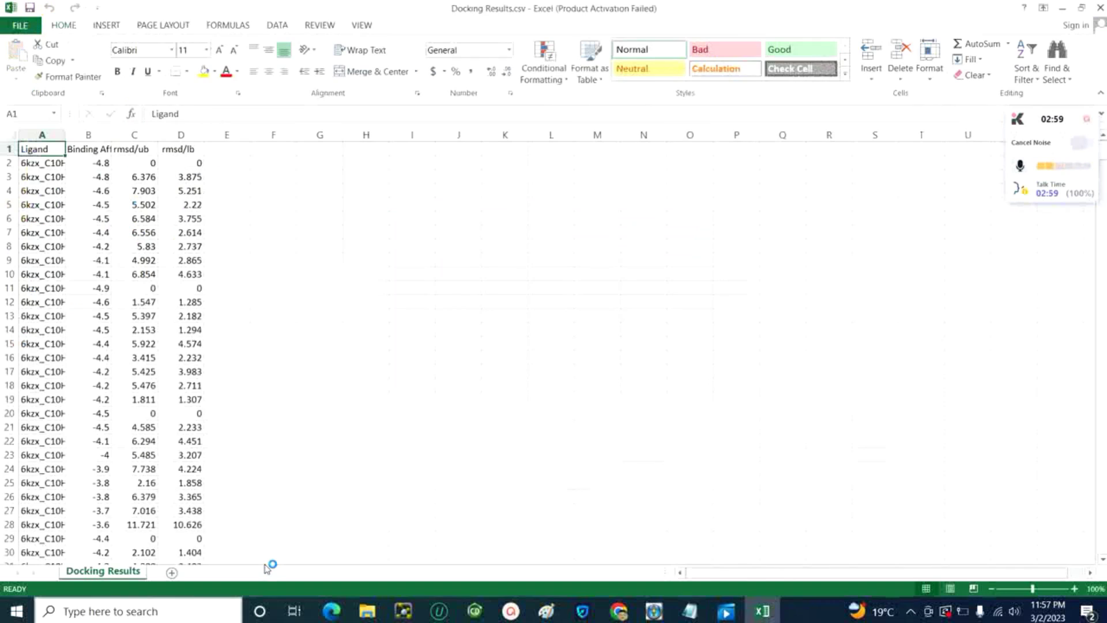
pyautogui.click(650, 613)
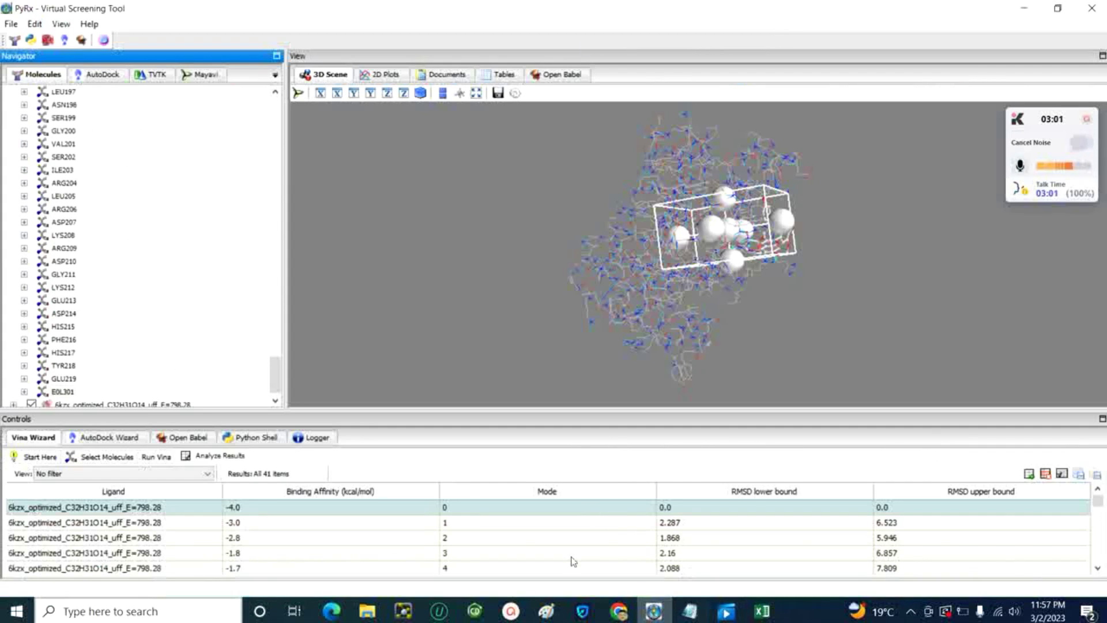
pyautogui.hotkey('alt', 'Tab')
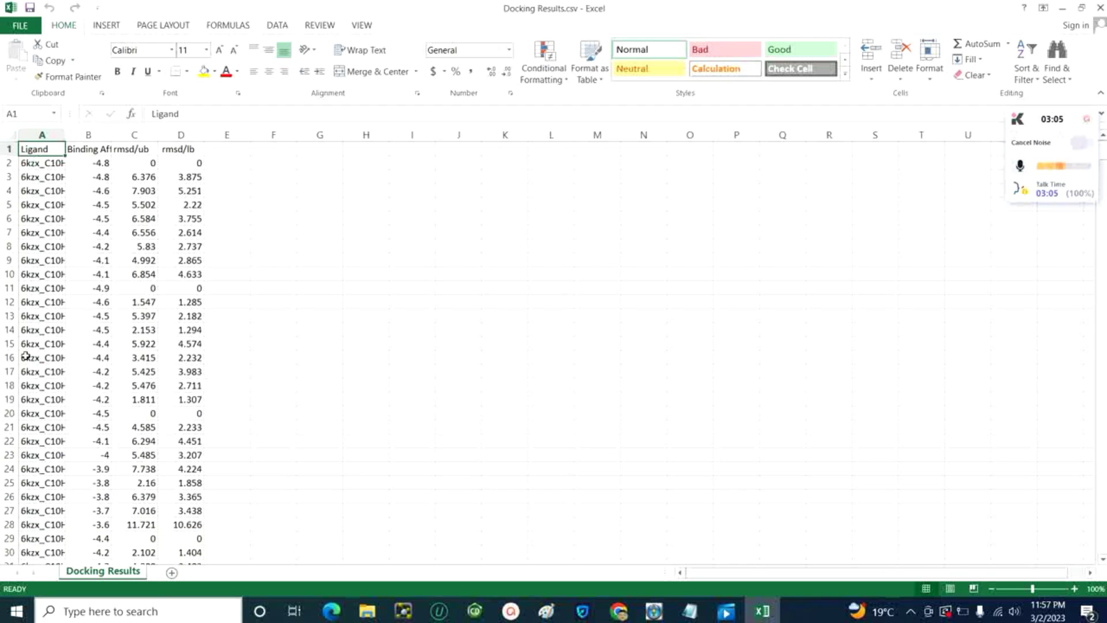
# Widen the Ligand and Binding Affinity columns until their full contents fit
pyautogui.moveTo(66, 135); pyautogui.dragTo(106, 135)
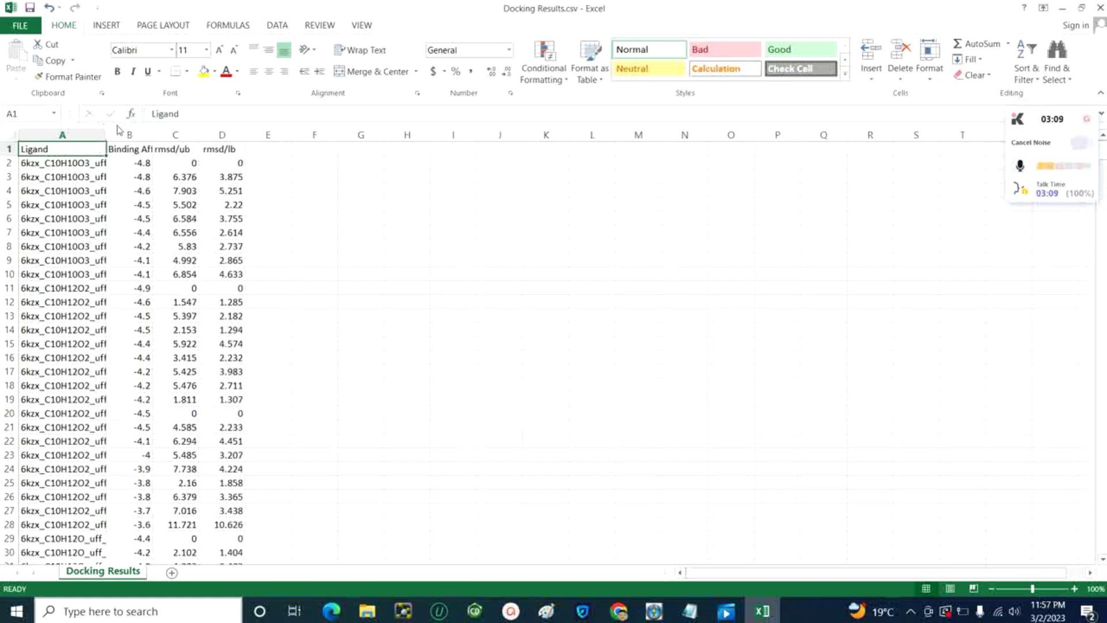
pyautogui.moveTo(106, 135); pyautogui.dragTo(144, 136)
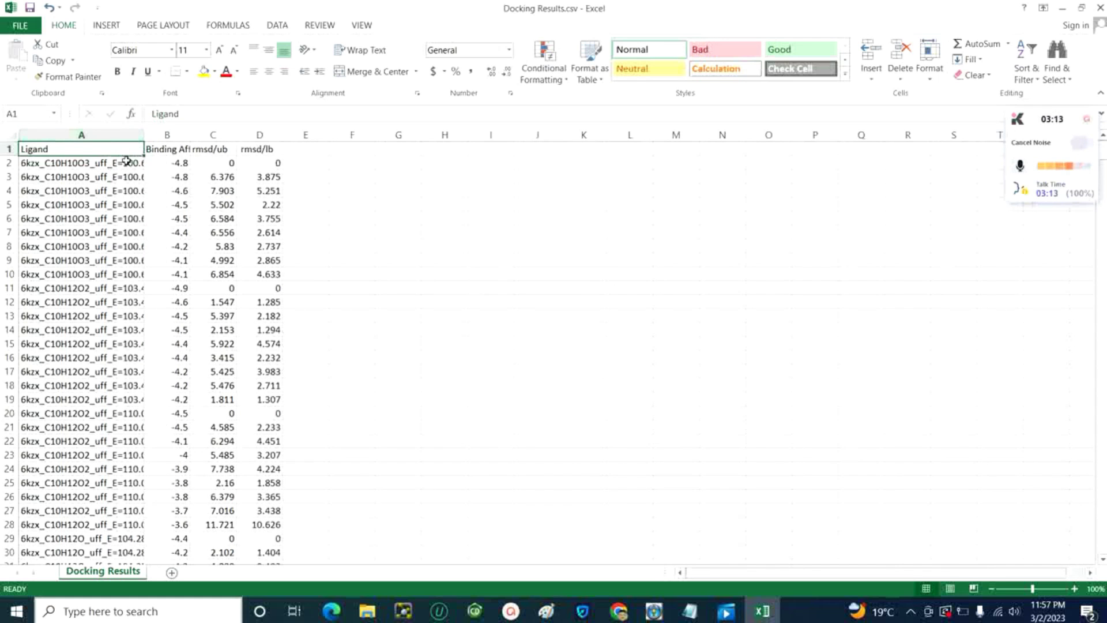
pyautogui.moveTo(144, 134); pyautogui.dragTo(171, 135)
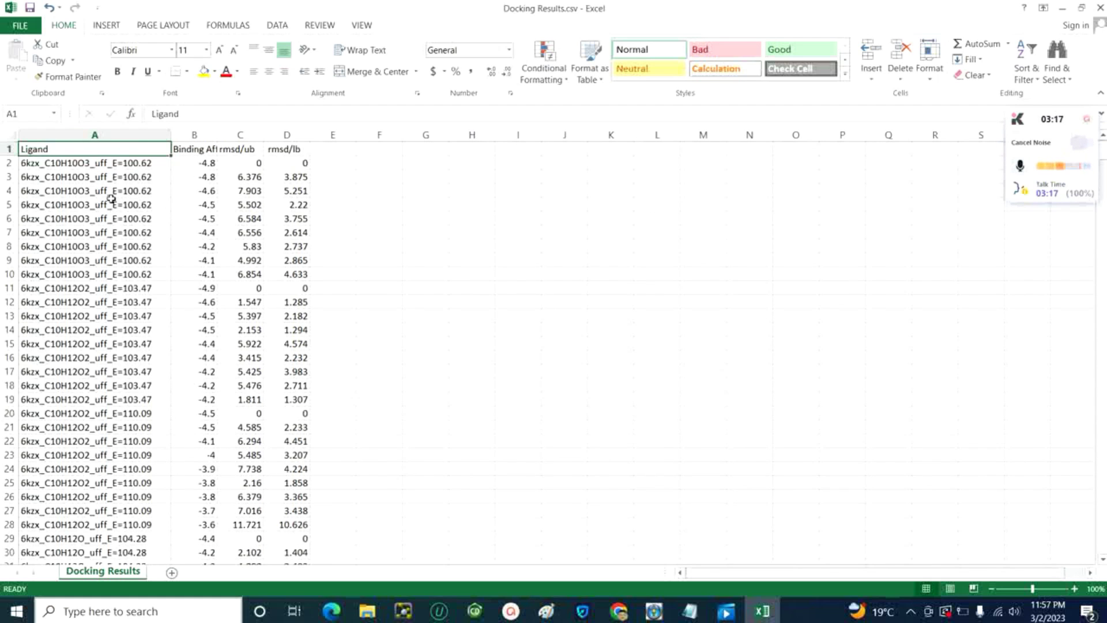
pyautogui.moveTo(170, 134); pyautogui.dragTo(165, 134)
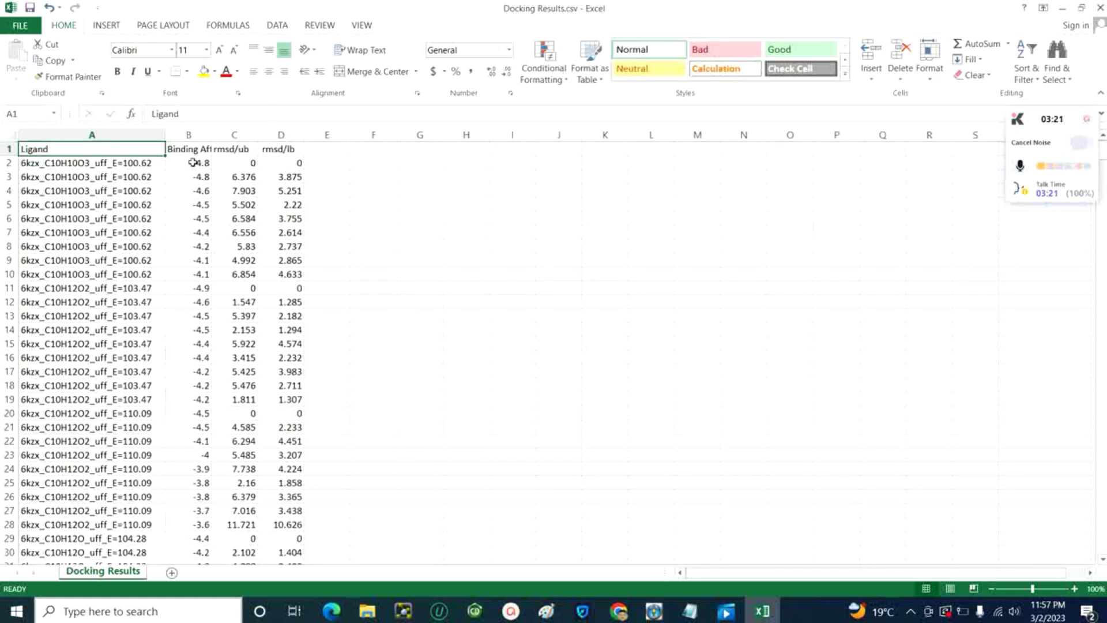
pyautogui.moveTo(211, 135); pyautogui.dragTo(244, 134)
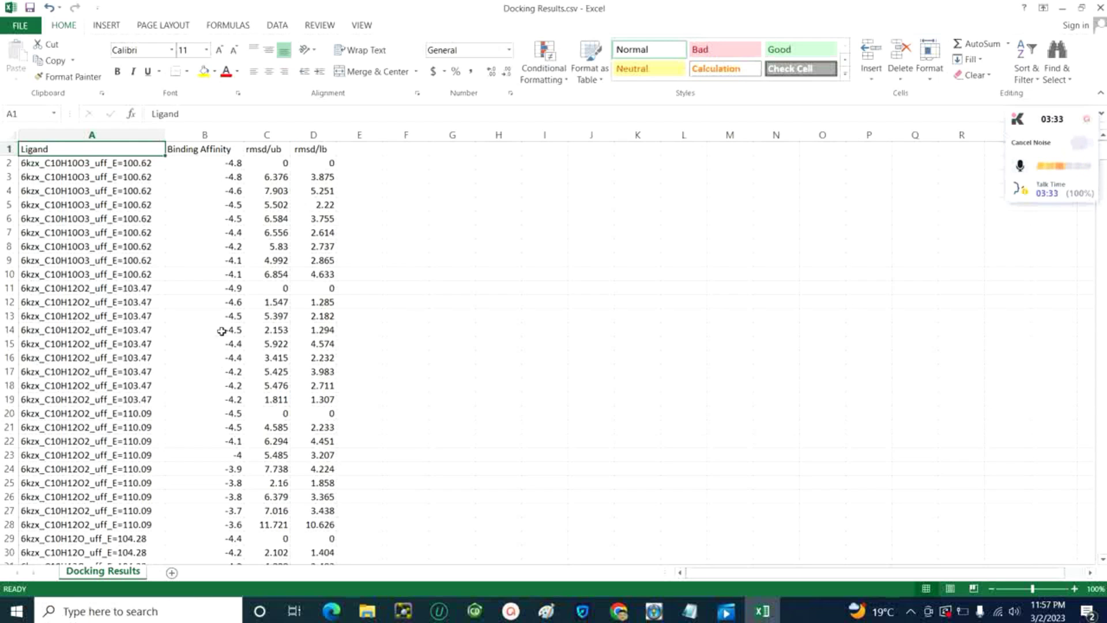
# Look through the ligand rows with their binding affinity and RMSD values in the Docking Results sheet
pyautogui.scroll(-2, 222, 532)
pyautogui.scroll(-7, 222, 532)
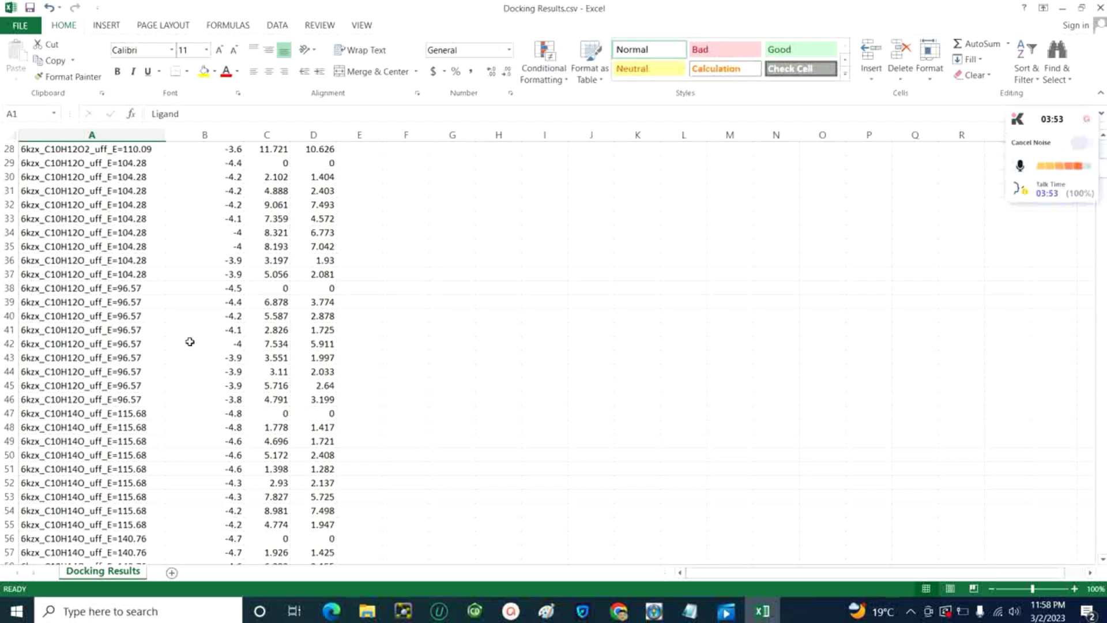
pyautogui.scroll(-3, 189, 341)
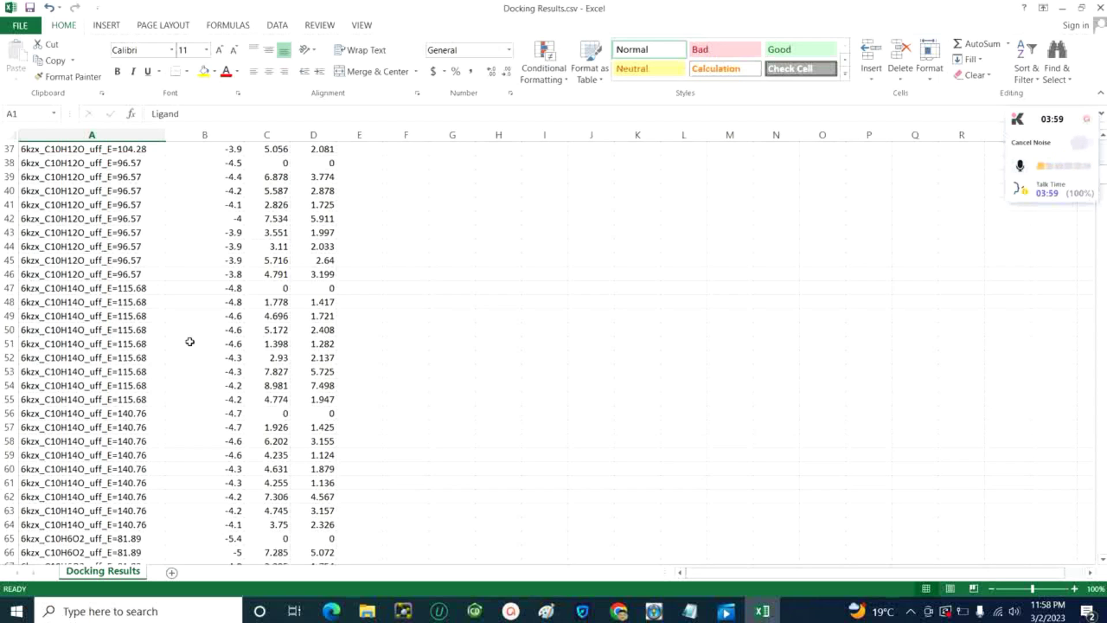
pyautogui.scroll(12, 190, 341)
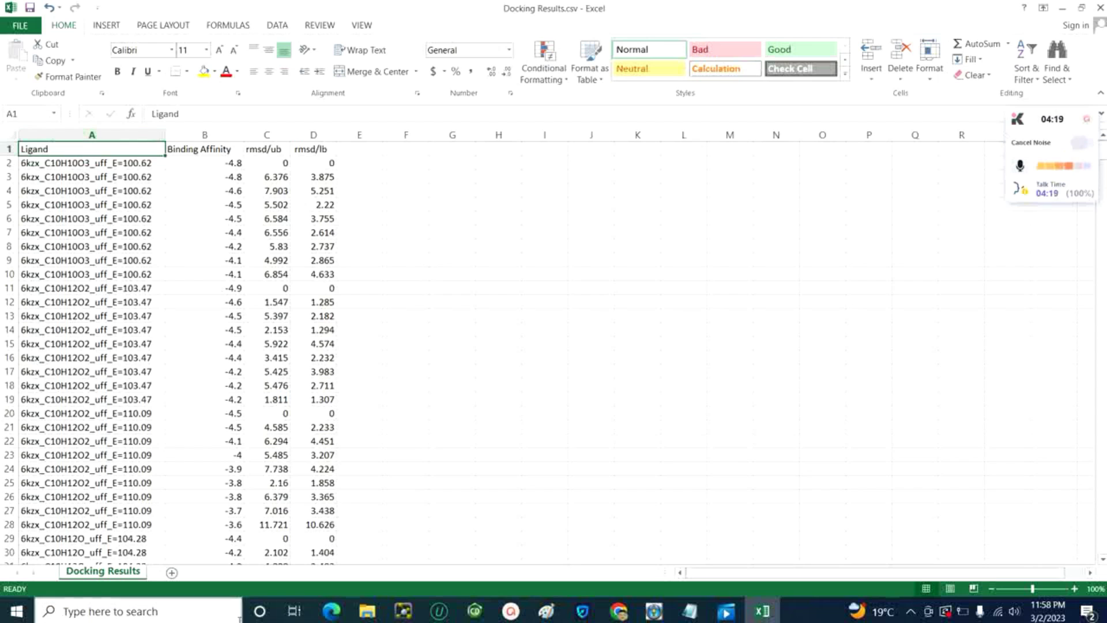
pyautogui.click(90, 245)
pyautogui.click(179, 203)
pyautogui.click(93, 134)
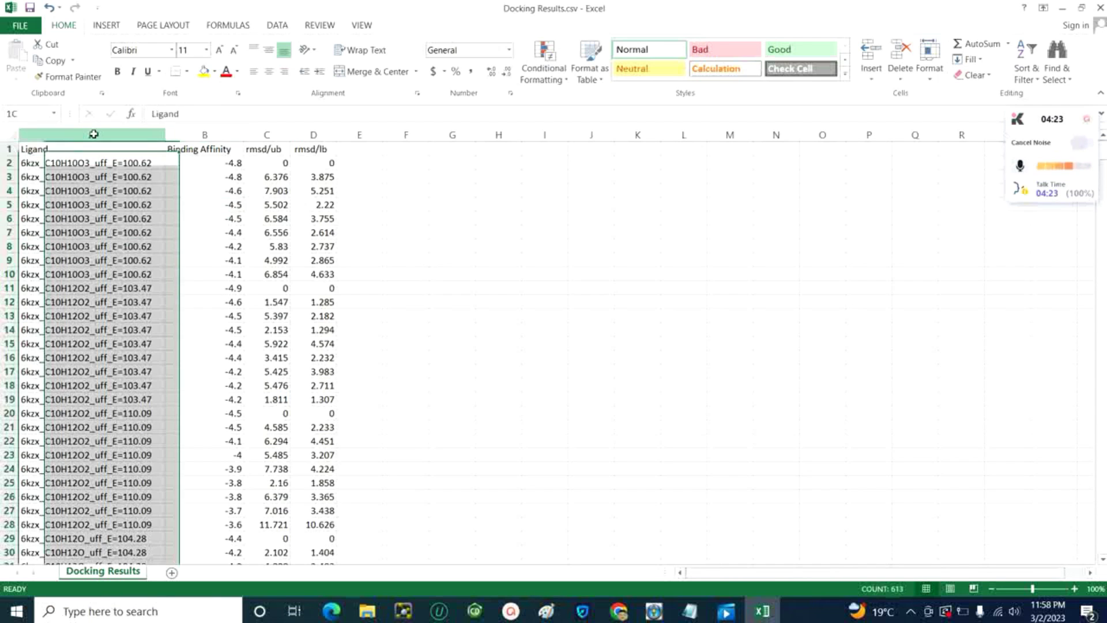
pyautogui.moveTo(94, 133); pyautogui.dragTo(204, 134)
pyautogui.click(106, 24)
pyautogui.click(384, 79)
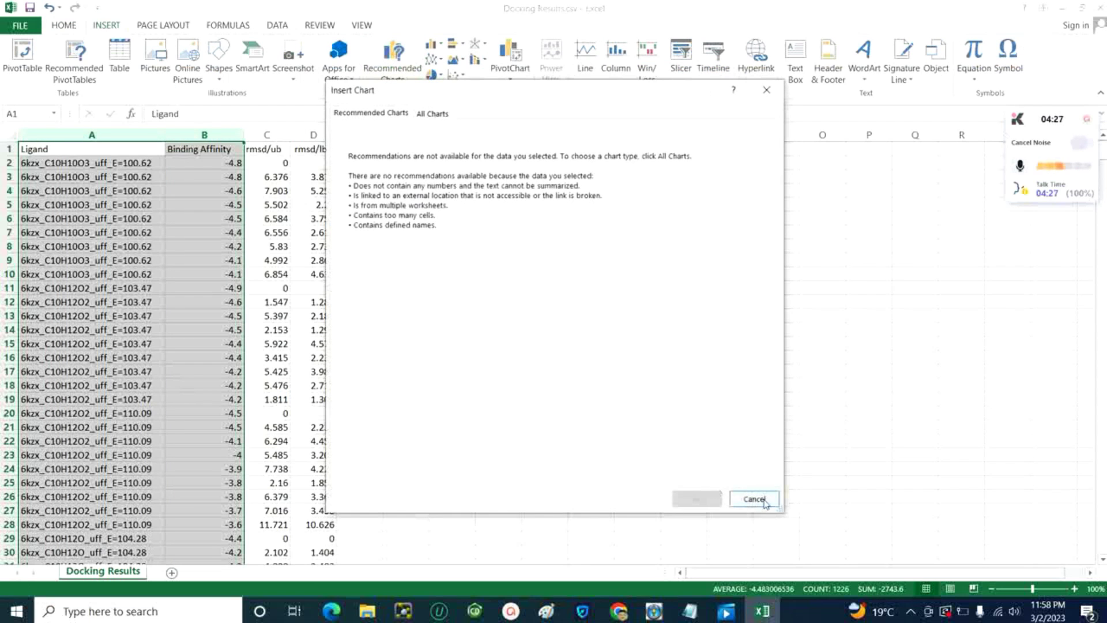
pyautogui.click(753, 499)
pyautogui.click(427, 448)
# Copy the whole Binding Affinity column B into the empty column K
pyautogui.click(205, 135)
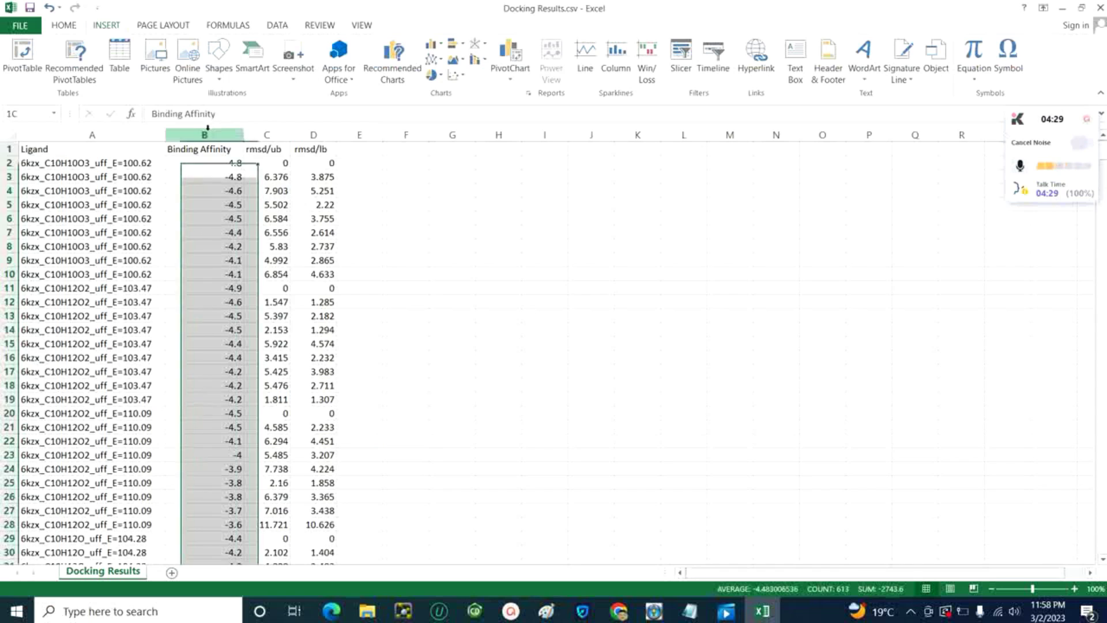
pyautogui.rightClick(207, 135)
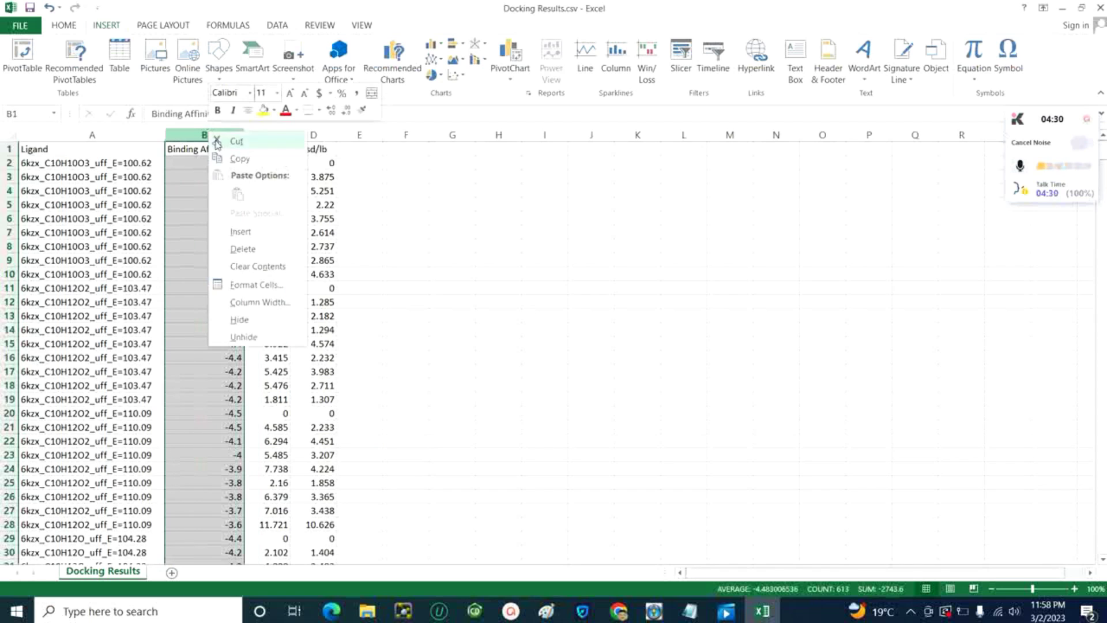
pyautogui.click(240, 160)
pyautogui.click(636, 135)
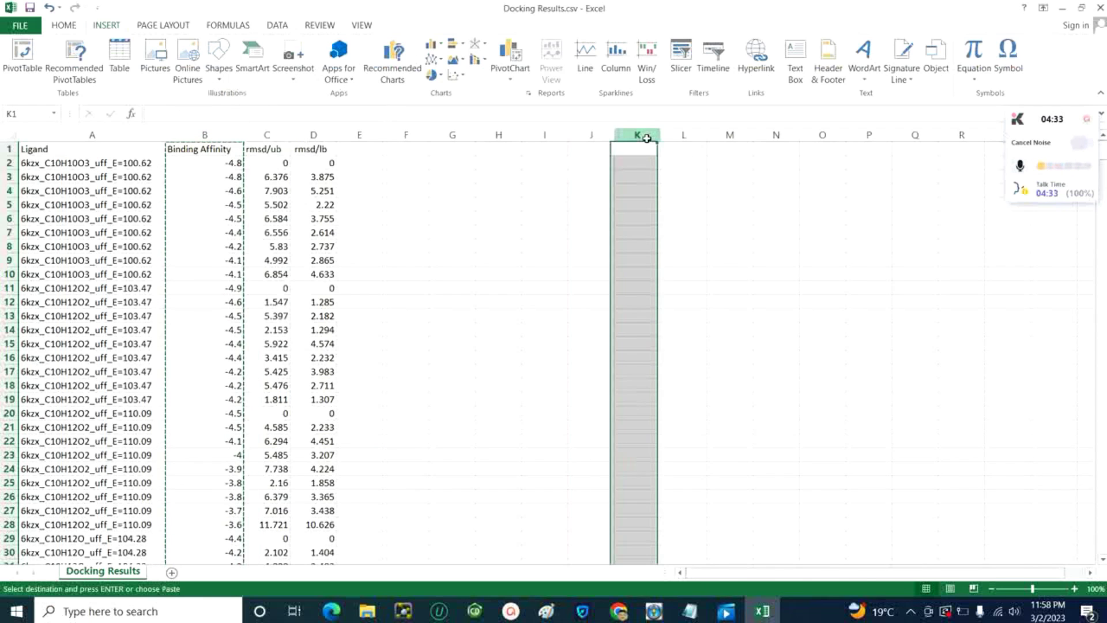
pyautogui.rightClick(647, 139)
pyautogui.click(695, 203)
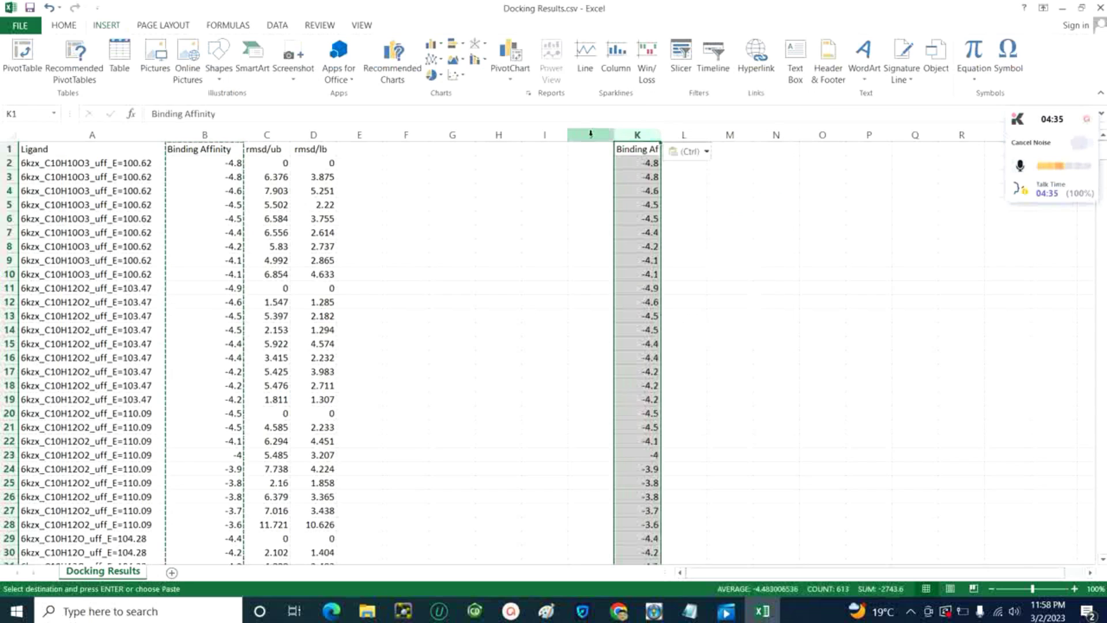
# Enter the header "compounds" in cell J1, beside the copied Binding Affinity column
pyautogui.click(593, 150)
pyautogui.press('Escape')
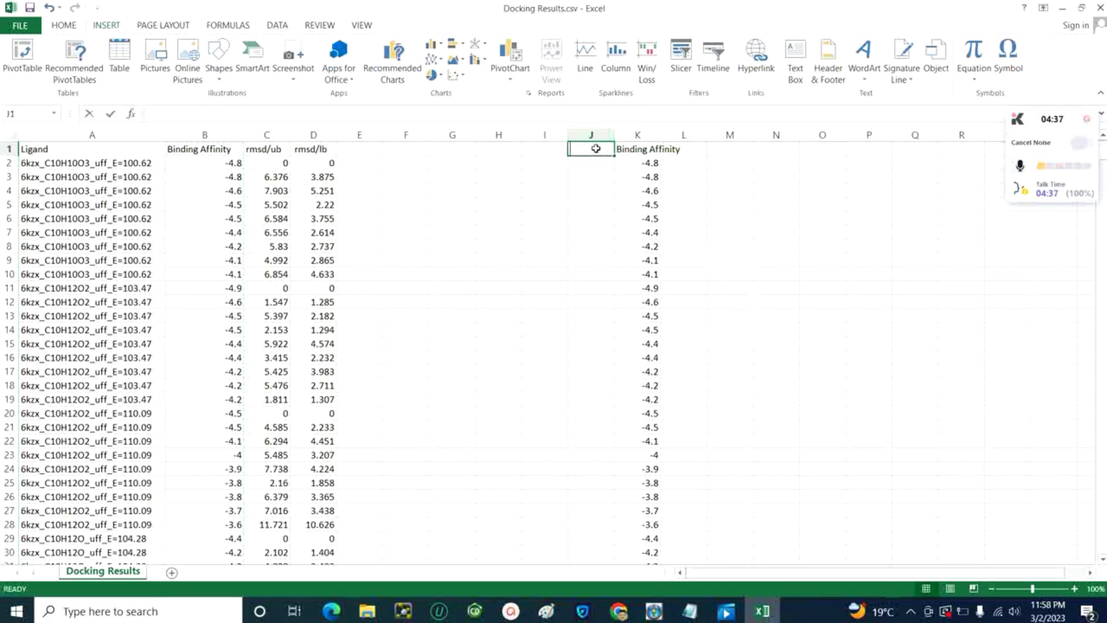
pyautogui.write('com')
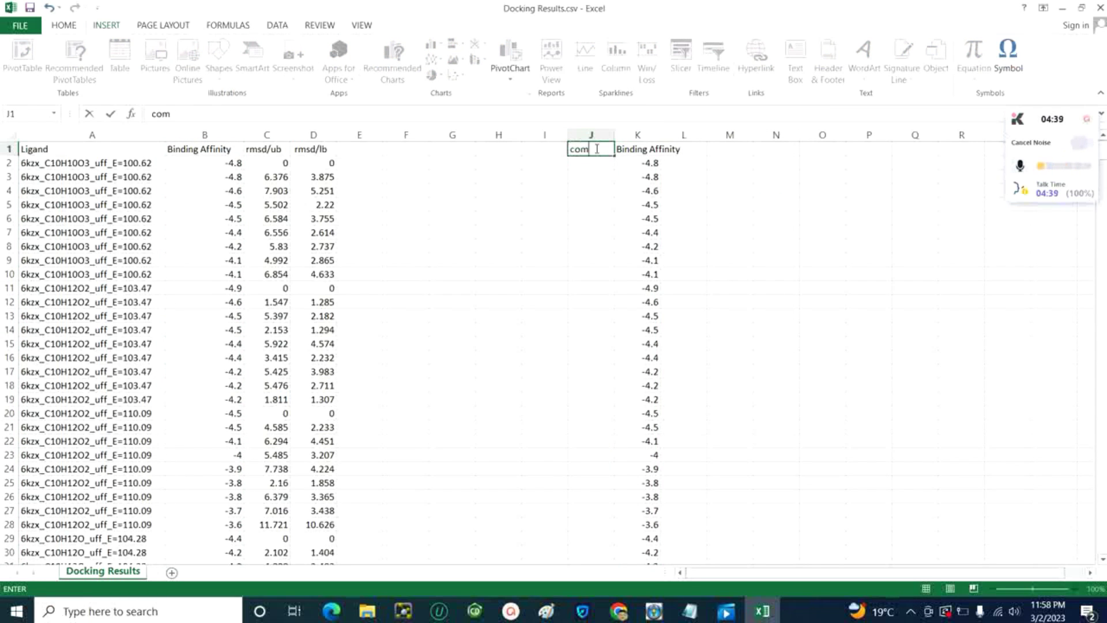
pyautogui.write('pounds')
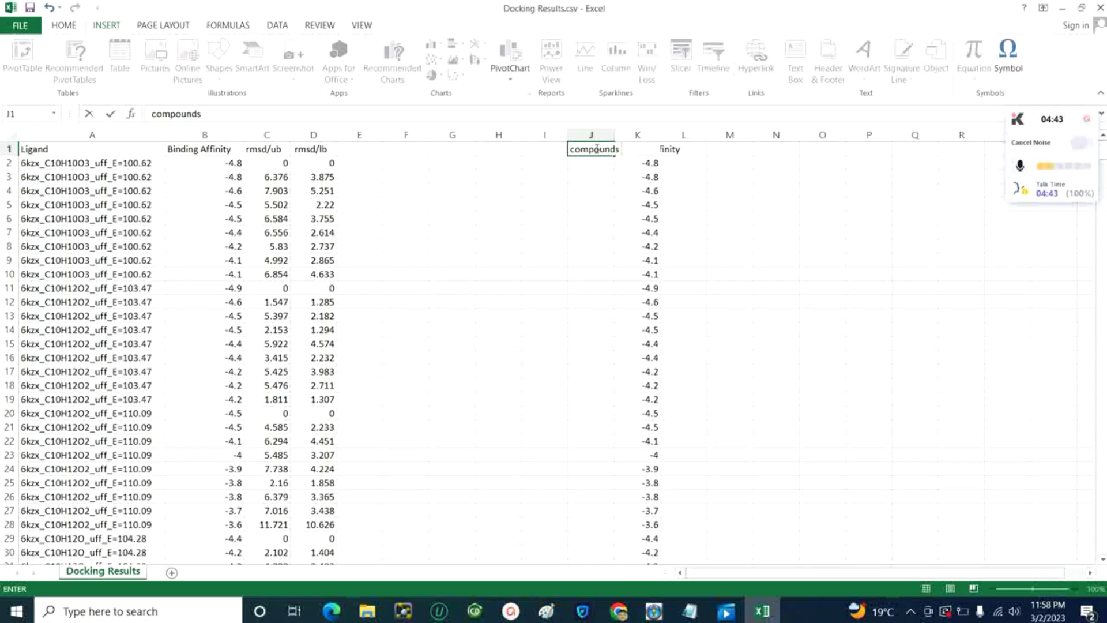
# Number the compounds in column J by entering 1 and 2 from J2 and extending the series down all data rows
pyautogui.click(578, 163)
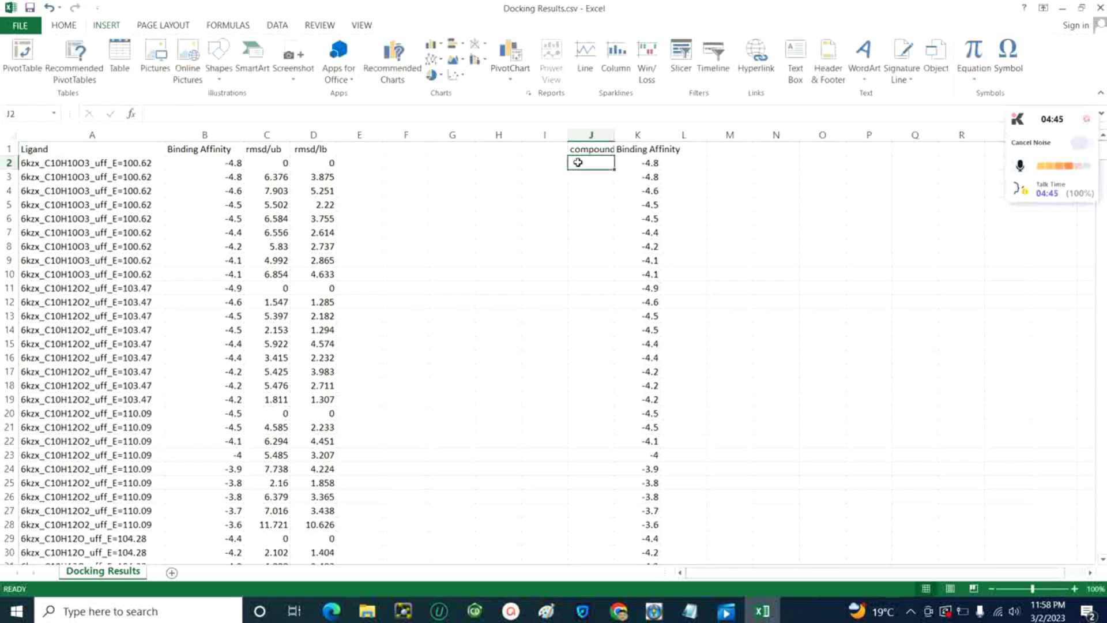
pyautogui.write('1')
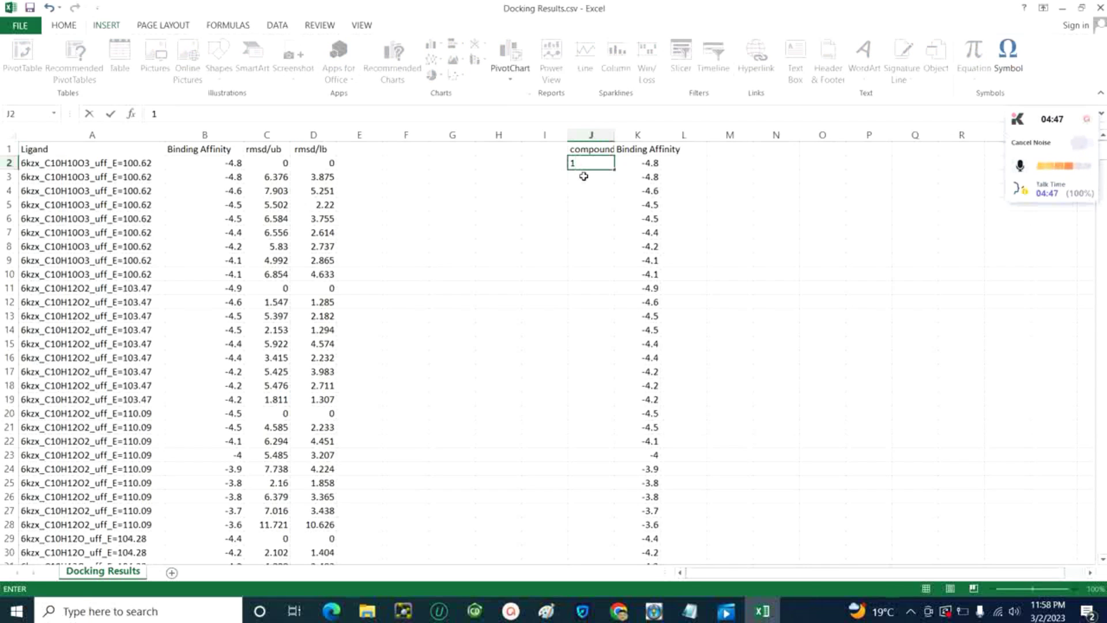
pyautogui.click(584, 175)
pyautogui.write('2')
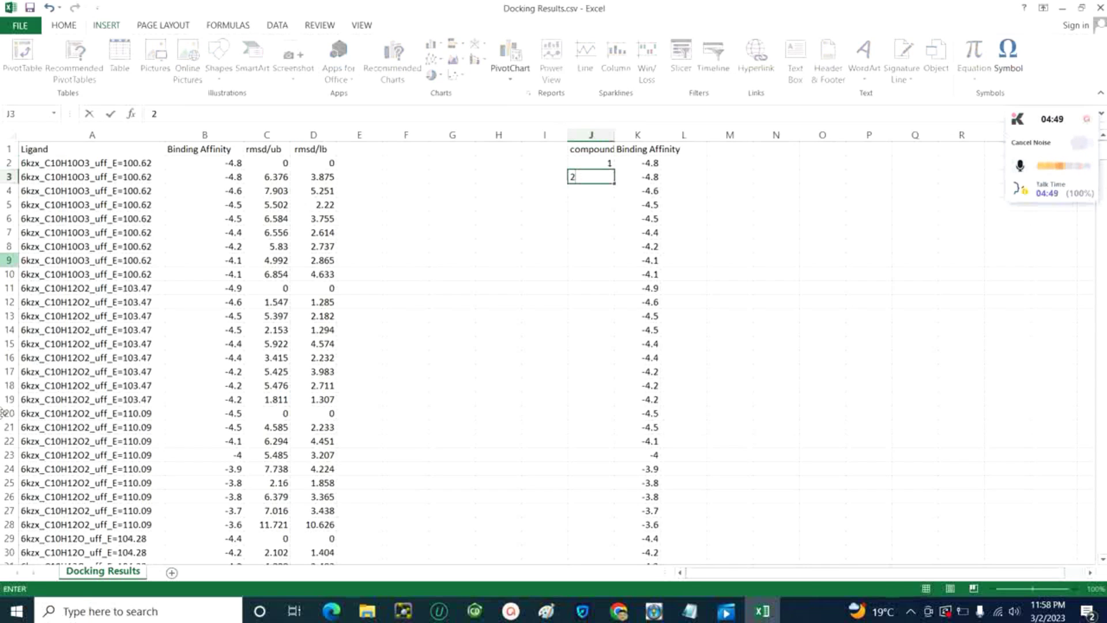
pyautogui.press('Return')
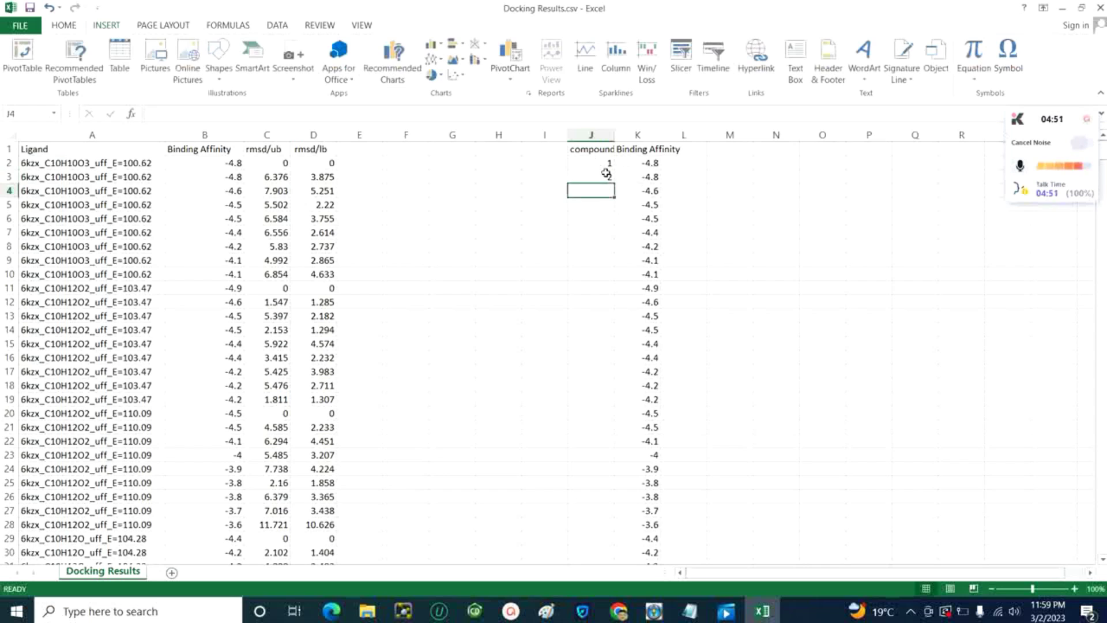
pyautogui.moveTo(599, 163); pyautogui.dragTo(606, 175)
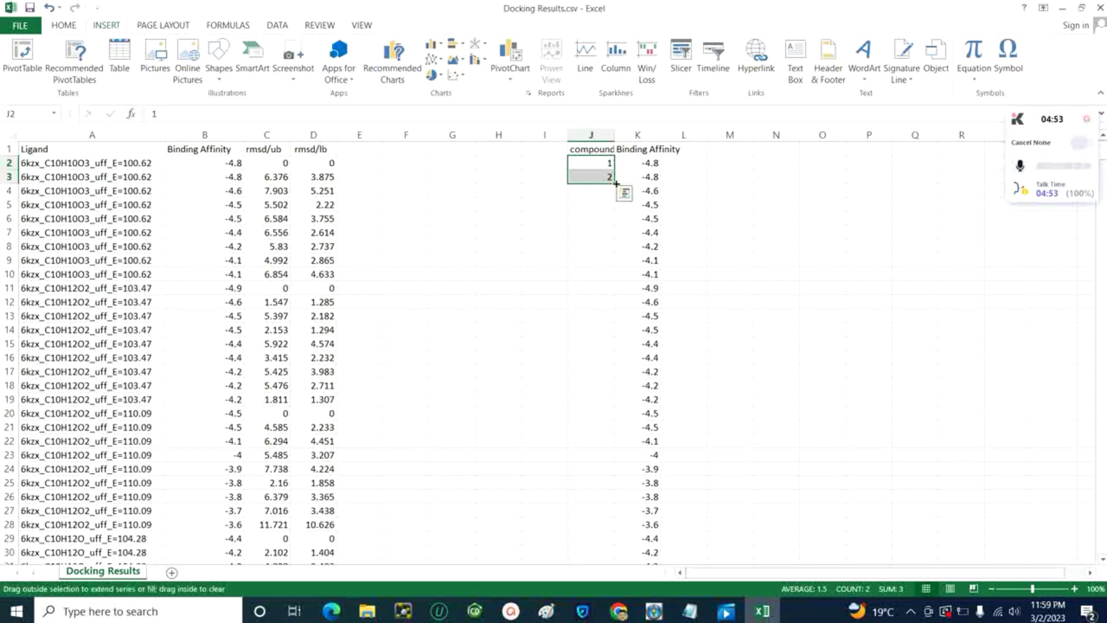
pyautogui.doubleClick(615, 183)
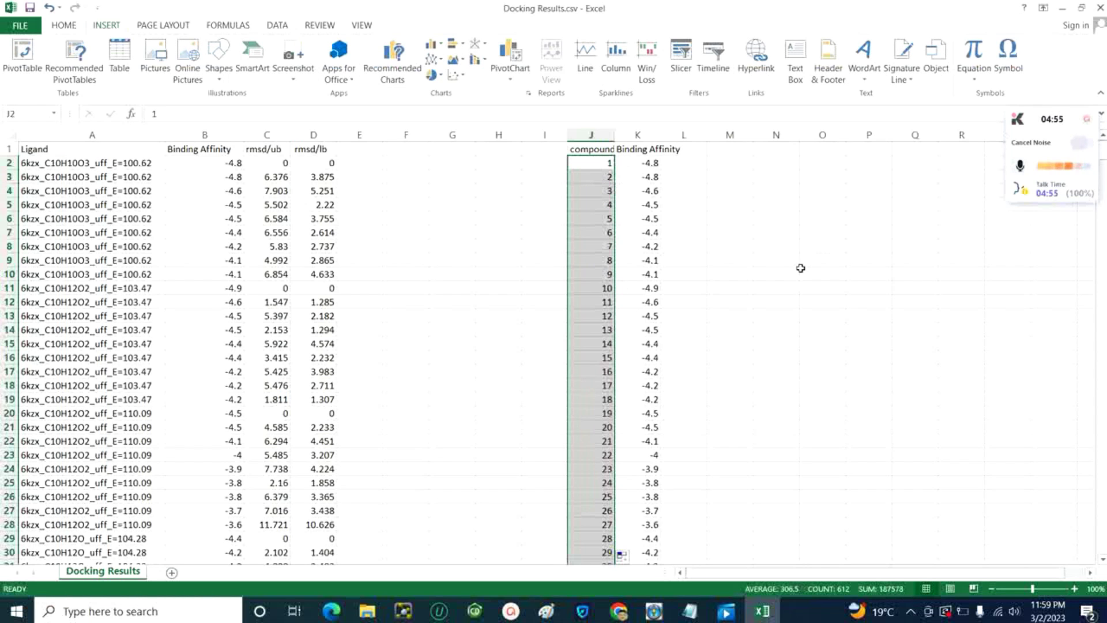
pyautogui.click(821, 255)
# Insert a plain XY scatter chart of Binding Affinity against compounds using the full columns J and K
pyautogui.click(610, 137)
pyautogui.moveTo(610, 139); pyautogui.dragTo(637, 136)
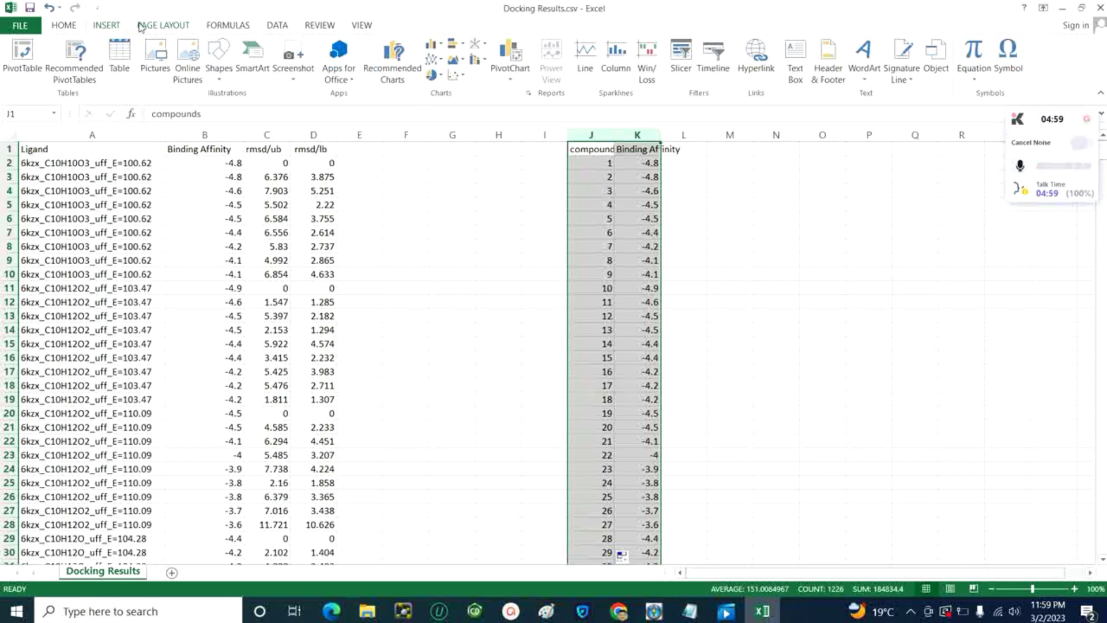
pyautogui.click(393, 63)
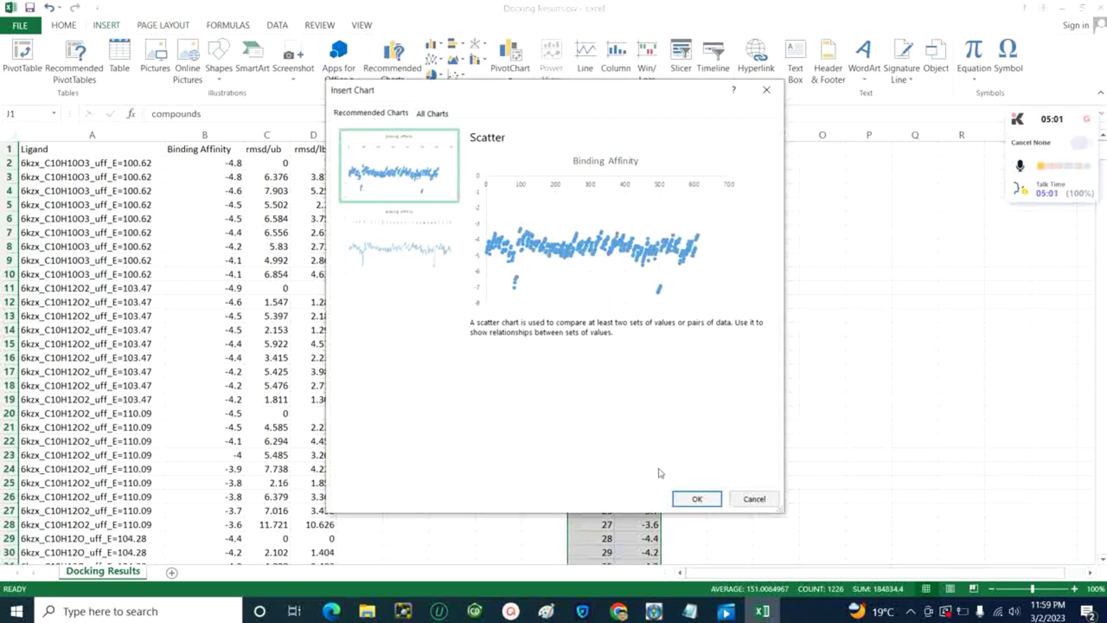
pyautogui.click(432, 113)
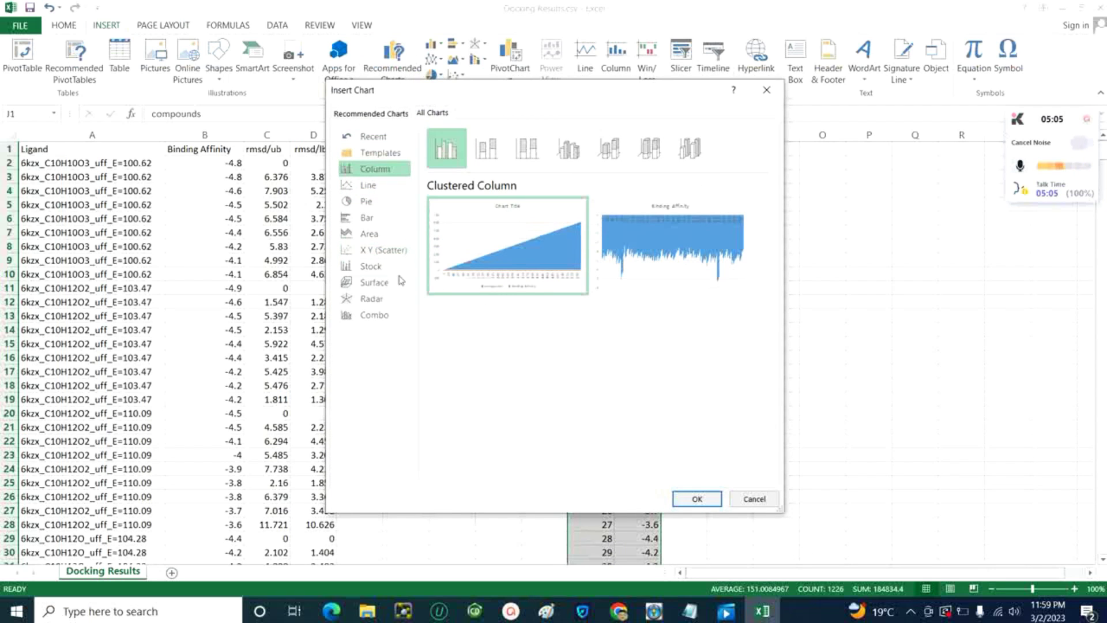
pyautogui.click(385, 252)
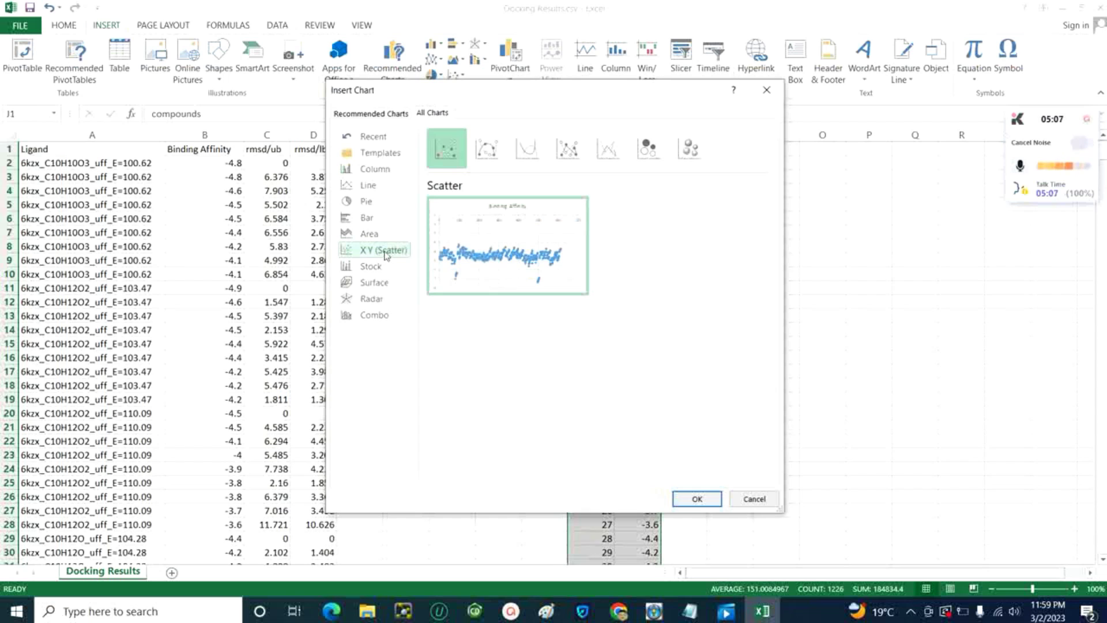
pyautogui.click(489, 149)
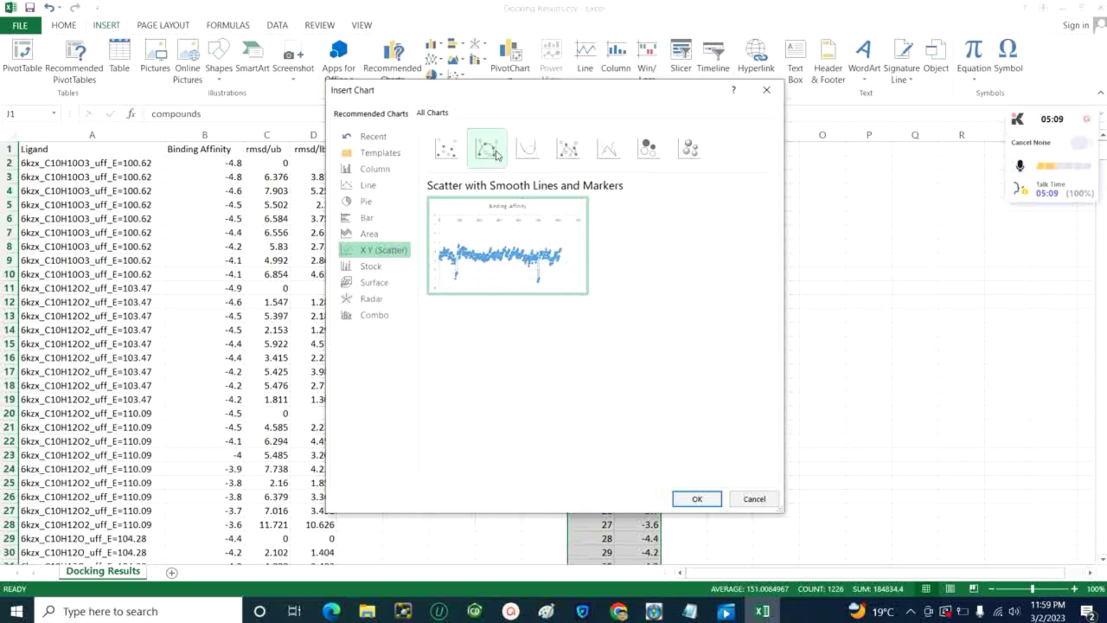
pyautogui.click(372, 252)
pyautogui.click(696, 497)
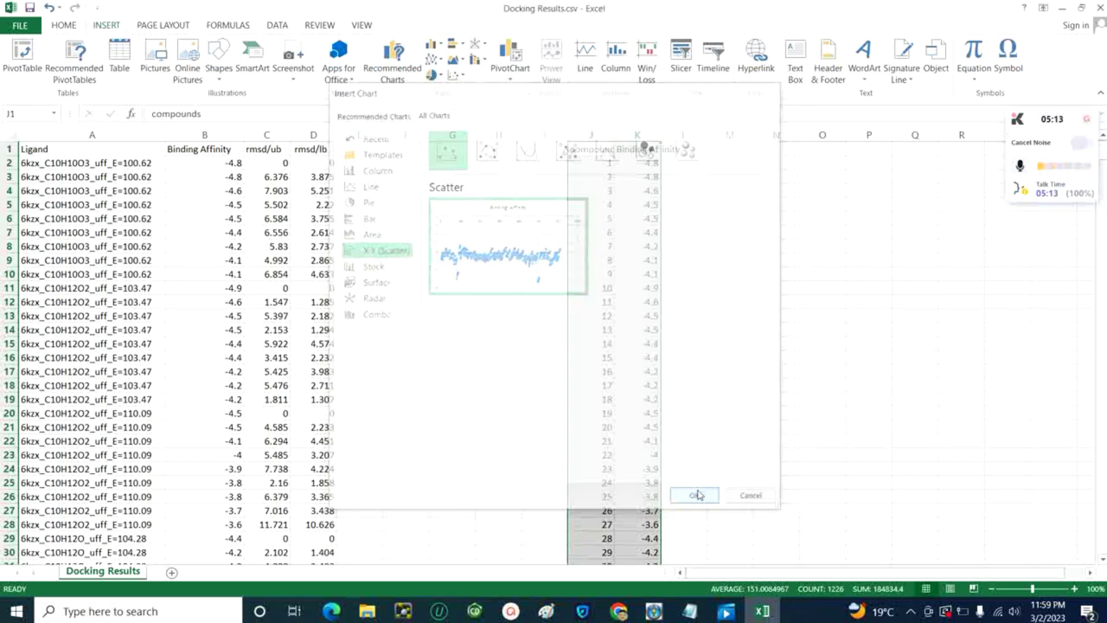
# Reposition the Binding Affinity scatter chart over the compound data and delete it from the sheet
pyautogui.moveTo(468, 267); pyautogui.dragTo(717, 216)
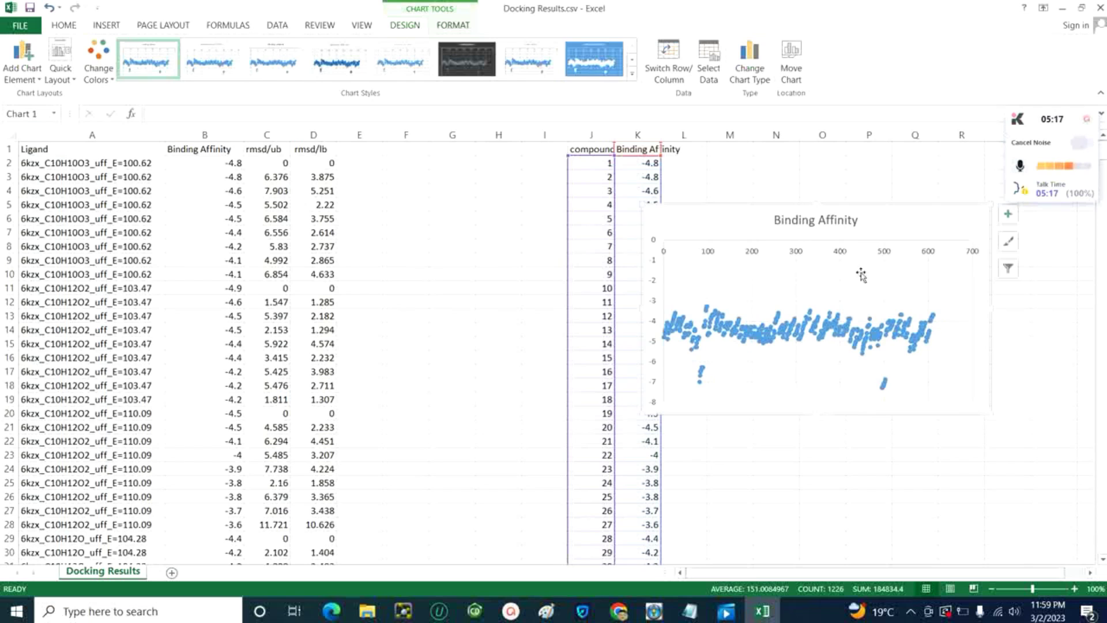
pyautogui.moveTo(877, 208); pyautogui.dragTo(896, 211)
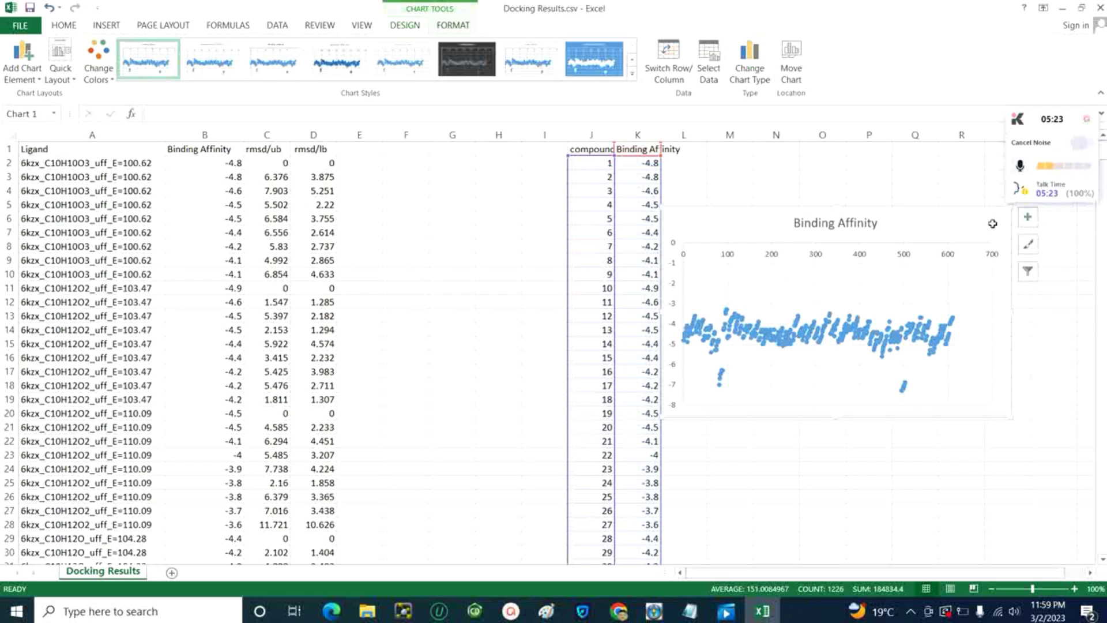
pyautogui.moveTo(865, 213); pyautogui.dragTo(737, 221)
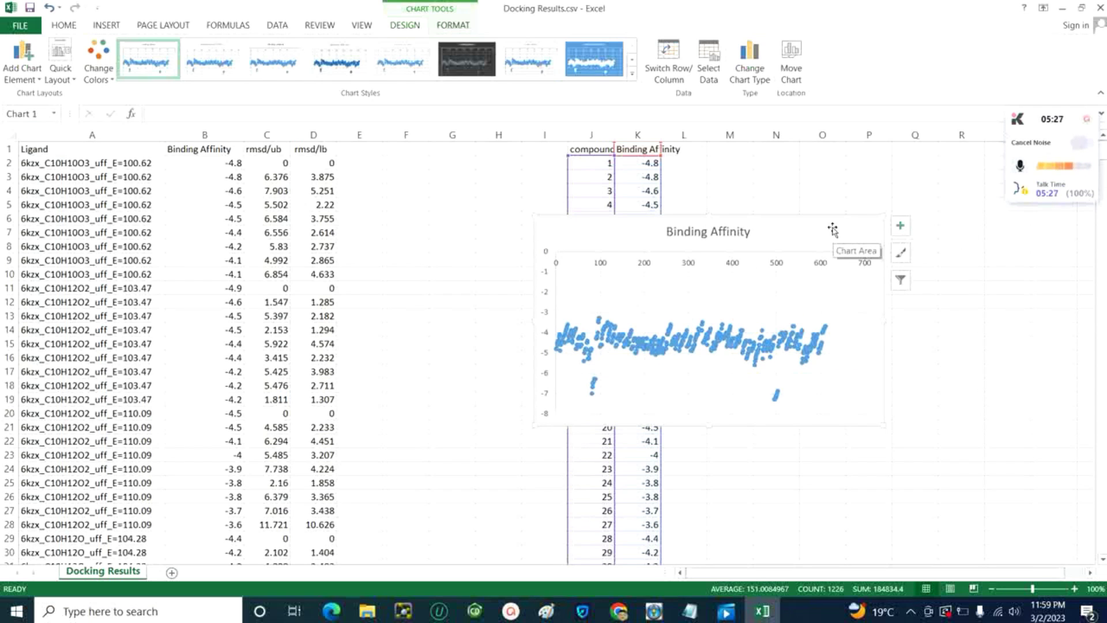
pyautogui.press('Delete')
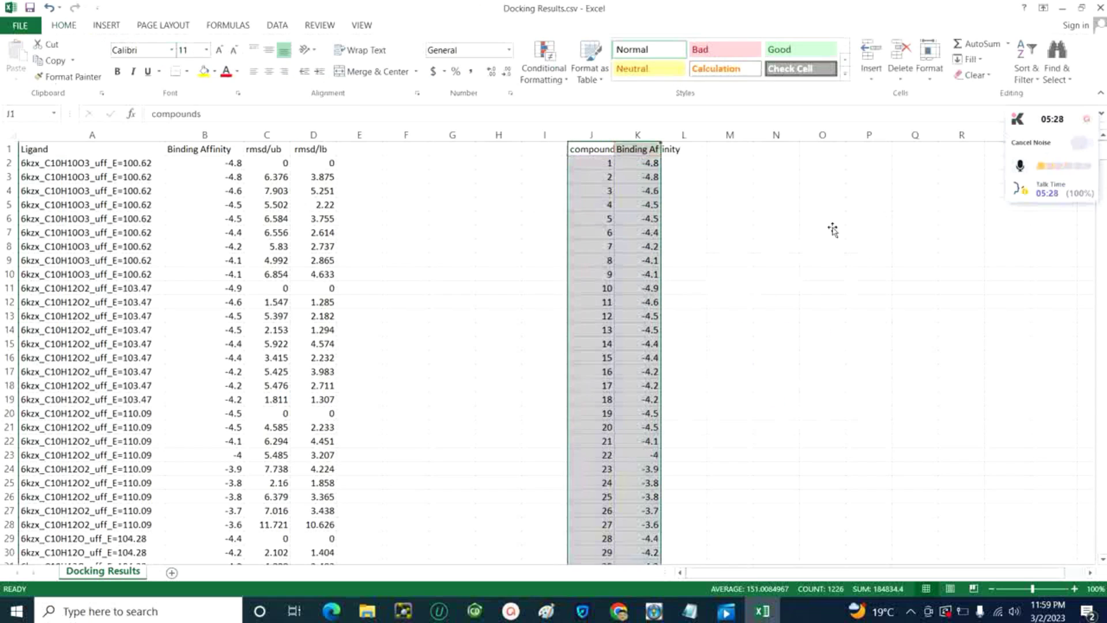
pyautogui.click(507, 310)
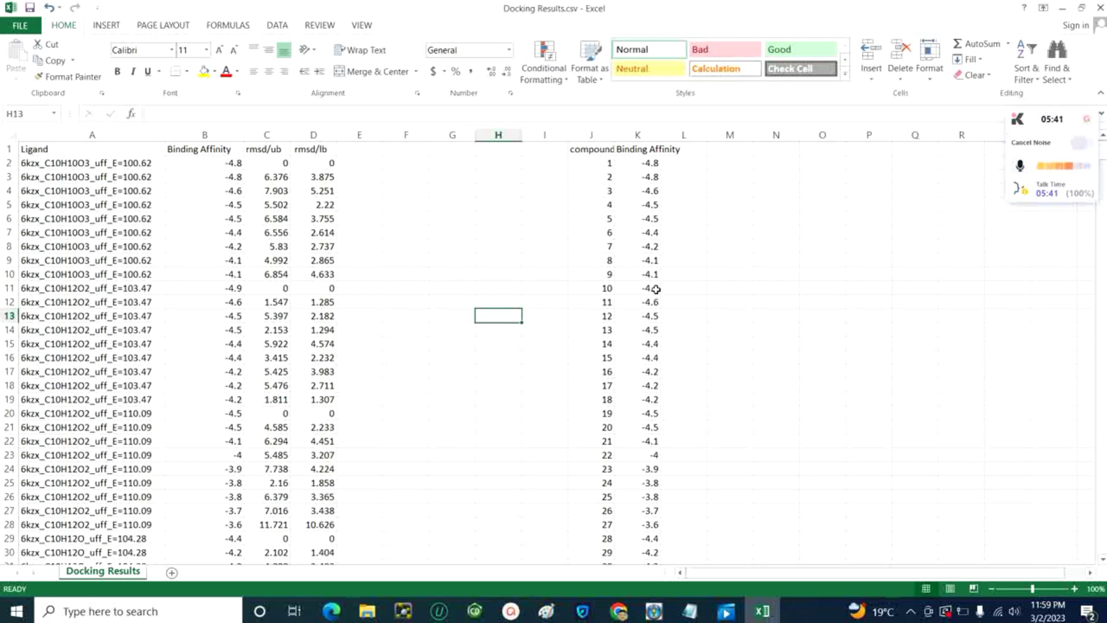
# Examine the numbered compounds and their binding affinities in columns J and K, selecting the range J2:K22
pyautogui.click(657, 234)
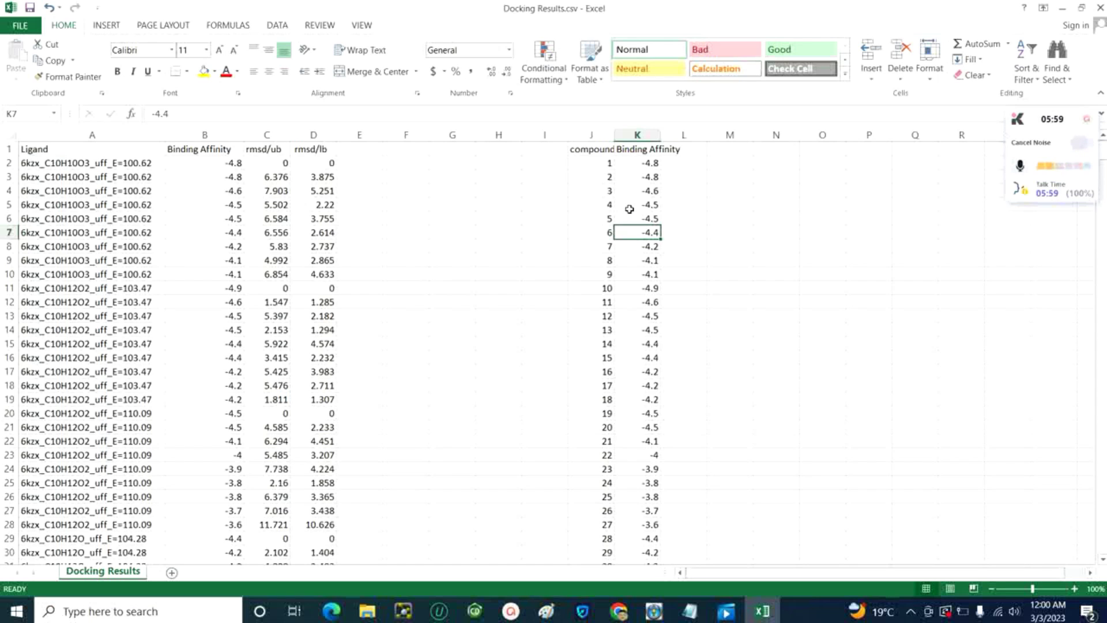
pyautogui.click(671, 217)
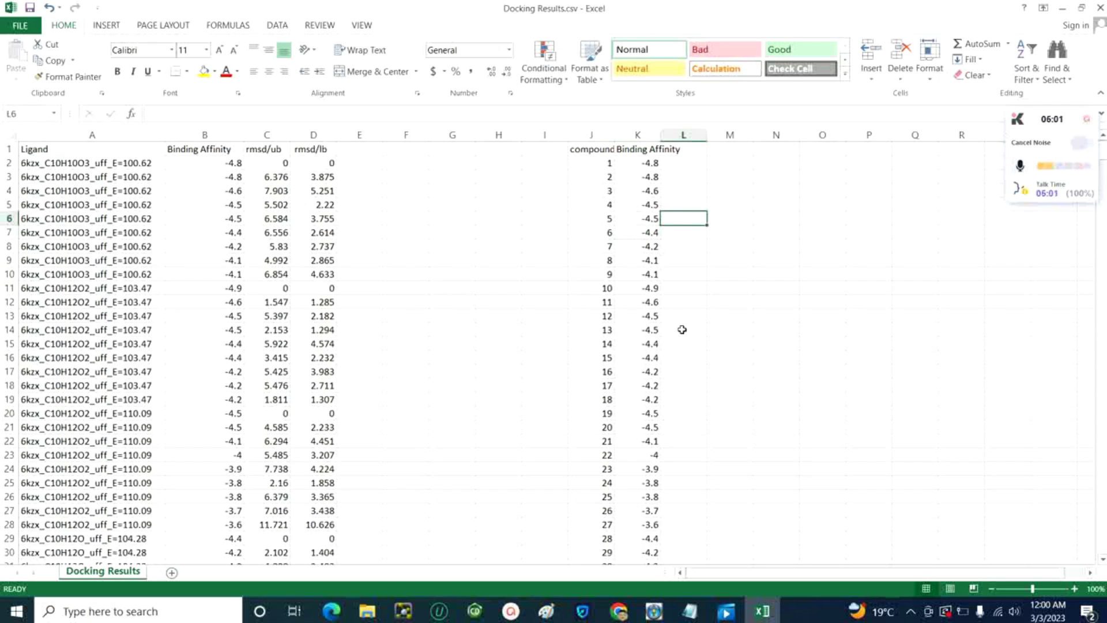
pyautogui.click(632, 270)
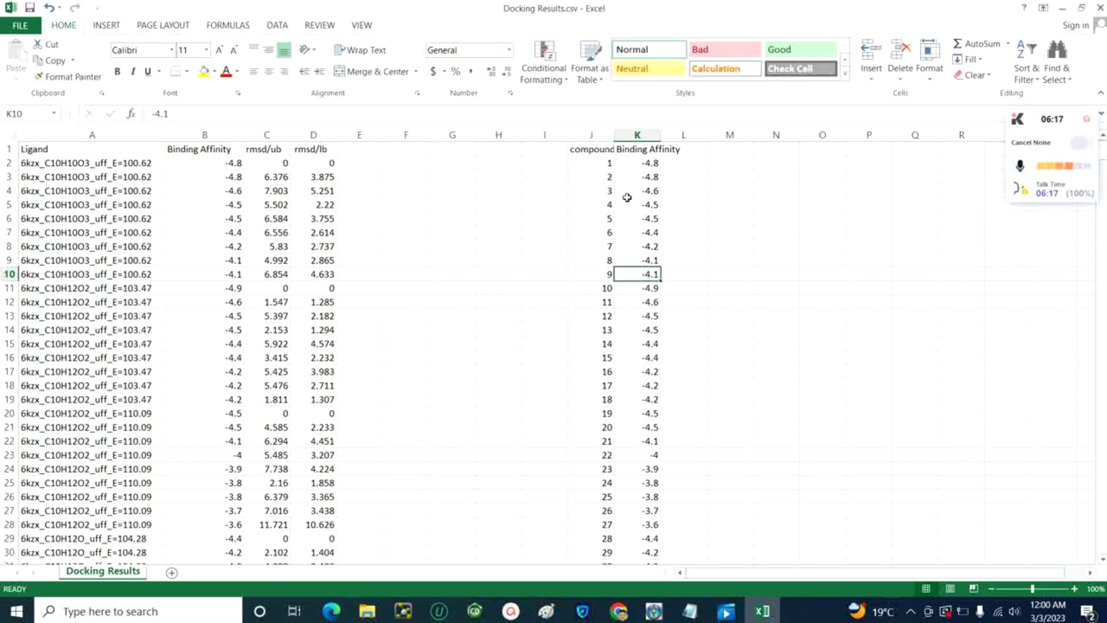
pyautogui.click(605, 178)
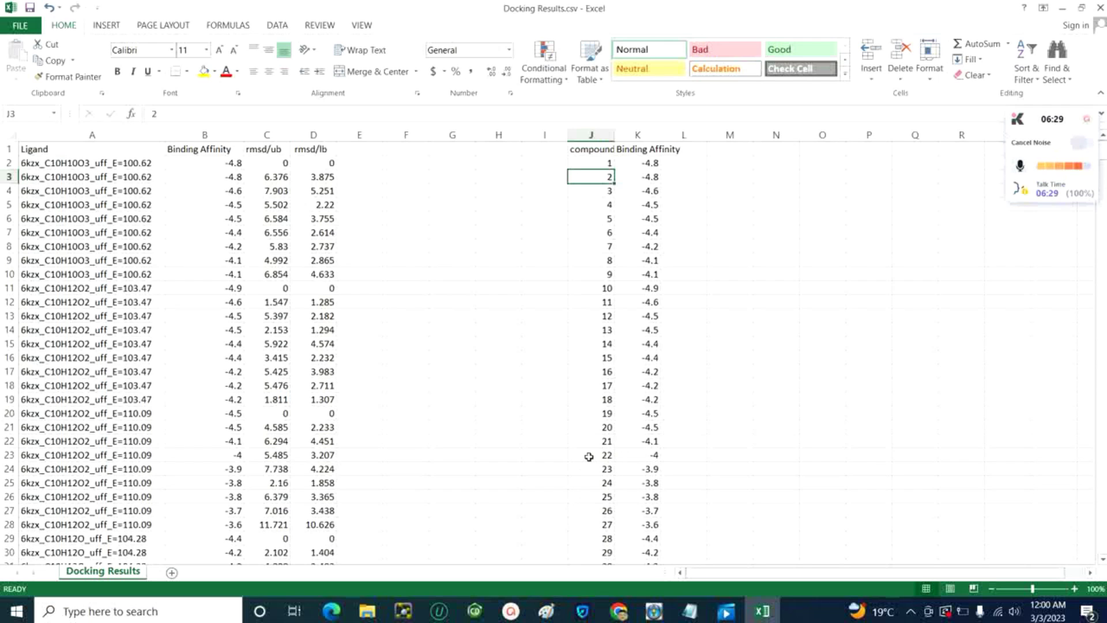
pyautogui.click(649, 457)
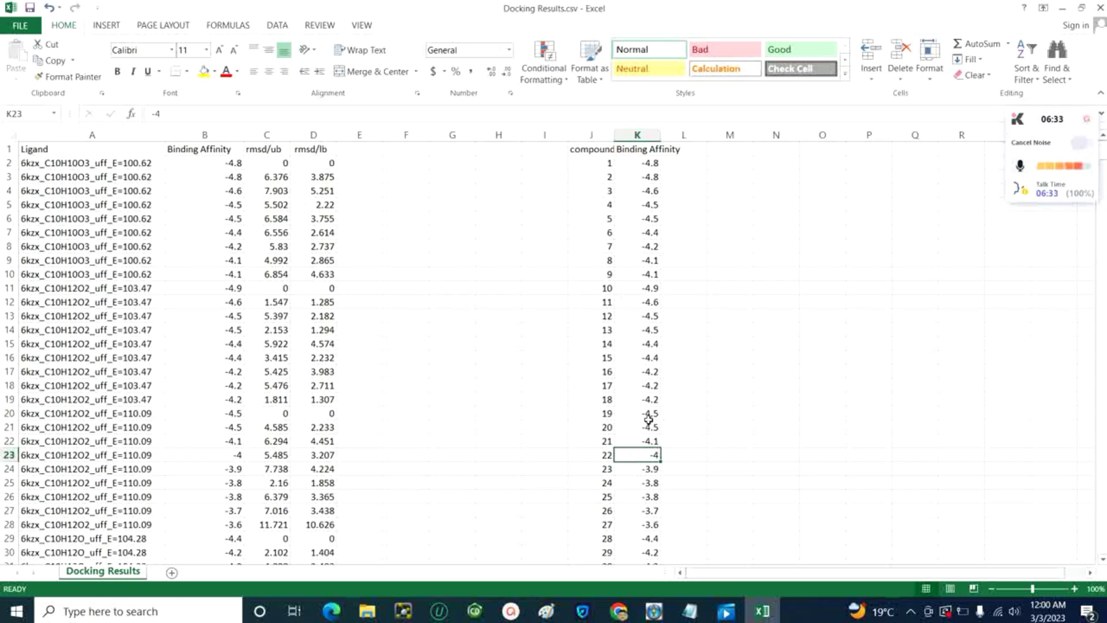
pyautogui.moveTo(612, 165); pyautogui.dragTo(640, 442)
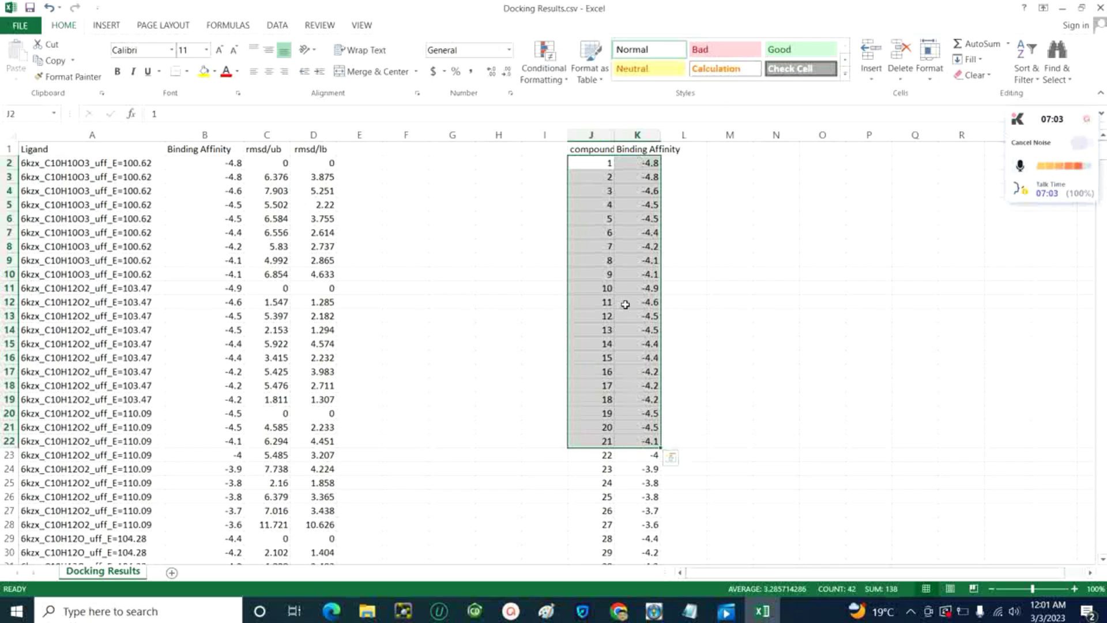
# Close the Docking Results.csv workbook without saving the changes
pyautogui.click(551, 313)
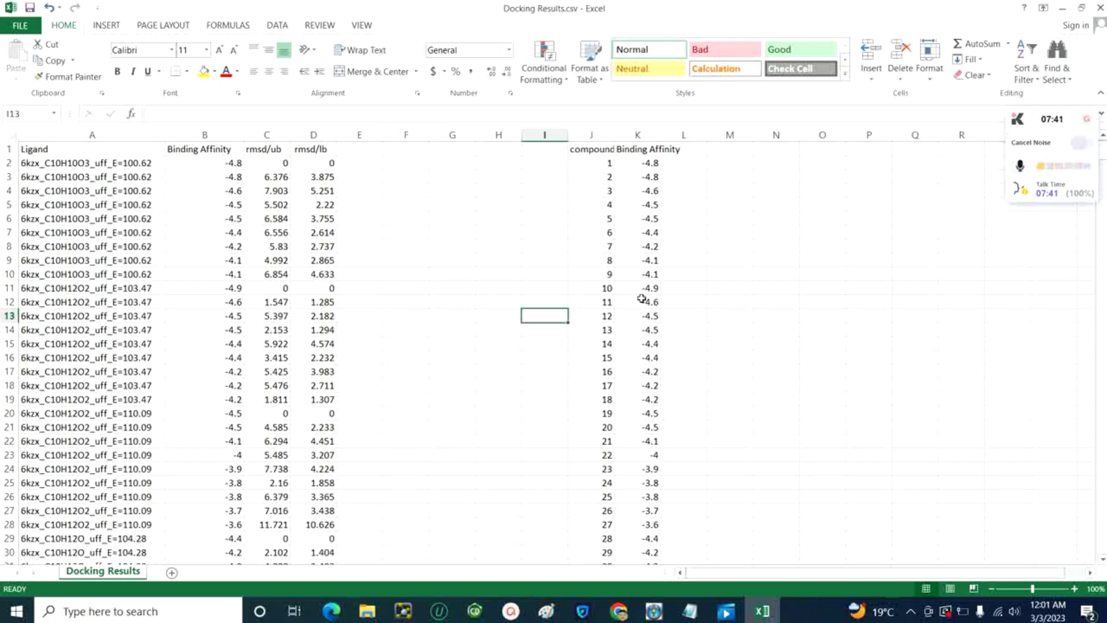
pyautogui.click(1099, 8)
pyautogui.click(554, 321)
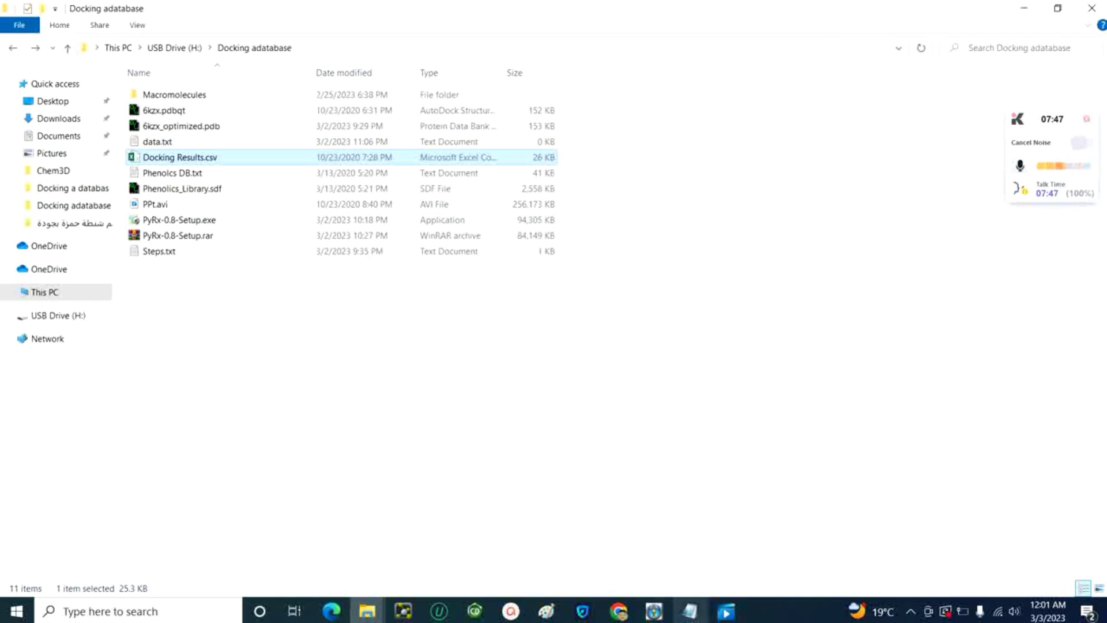
# Clear the open windows and open the desktop folder New folder (2), going through gyrase and Macromolecules to the 6kzx docking output folder
pyautogui.hotkey('alt', 'Tab')
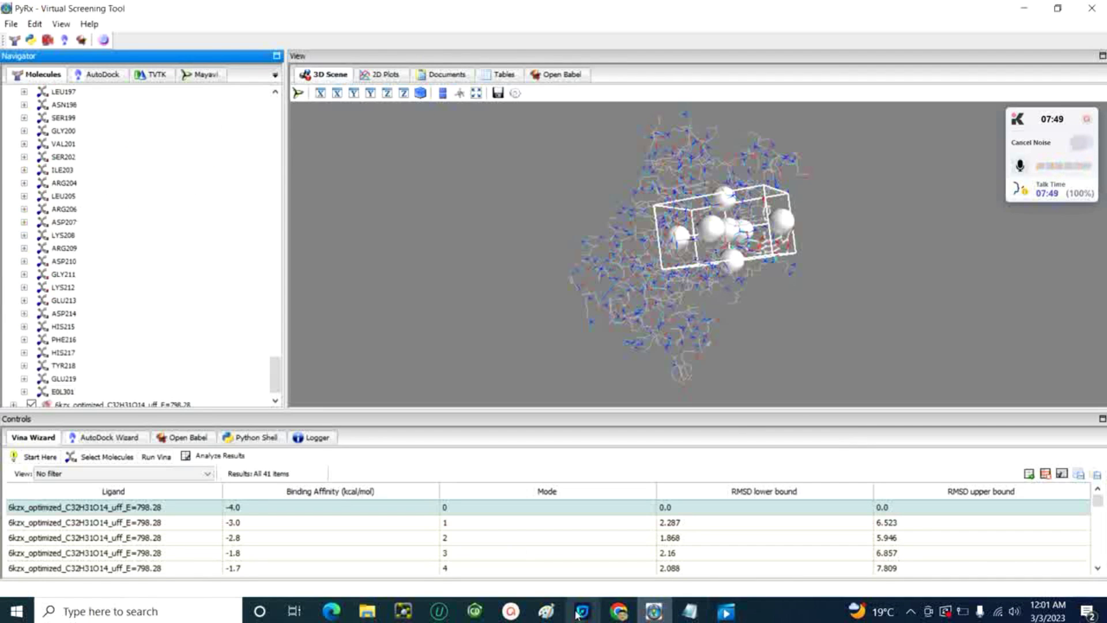
pyautogui.click(1021, 7)
pyautogui.click(1018, 7)
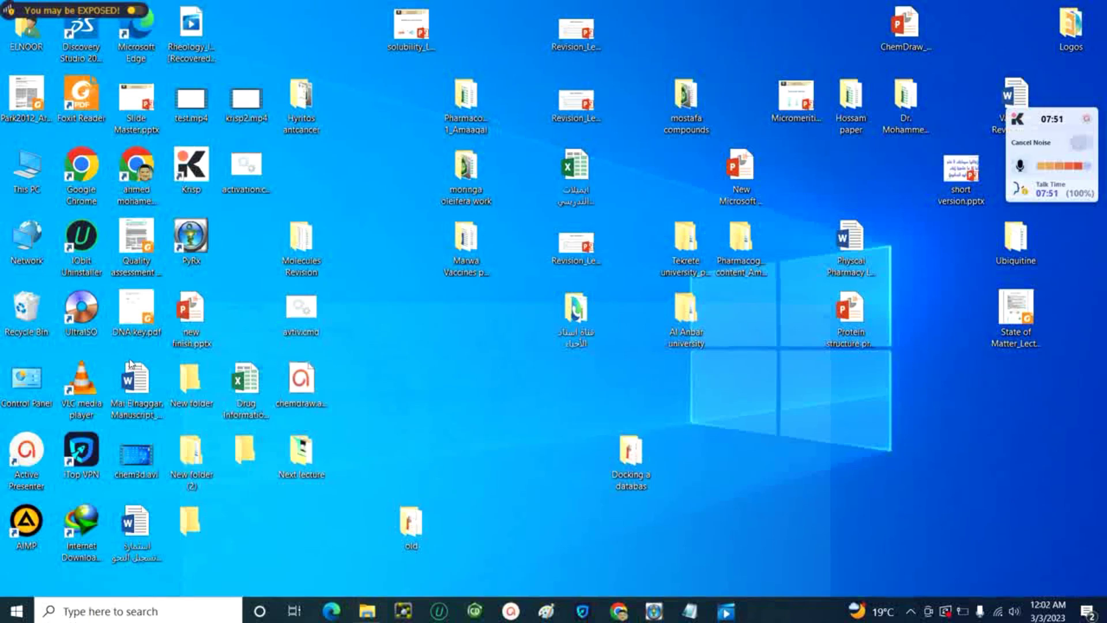
pyautogui.doubleClick(196, 449)
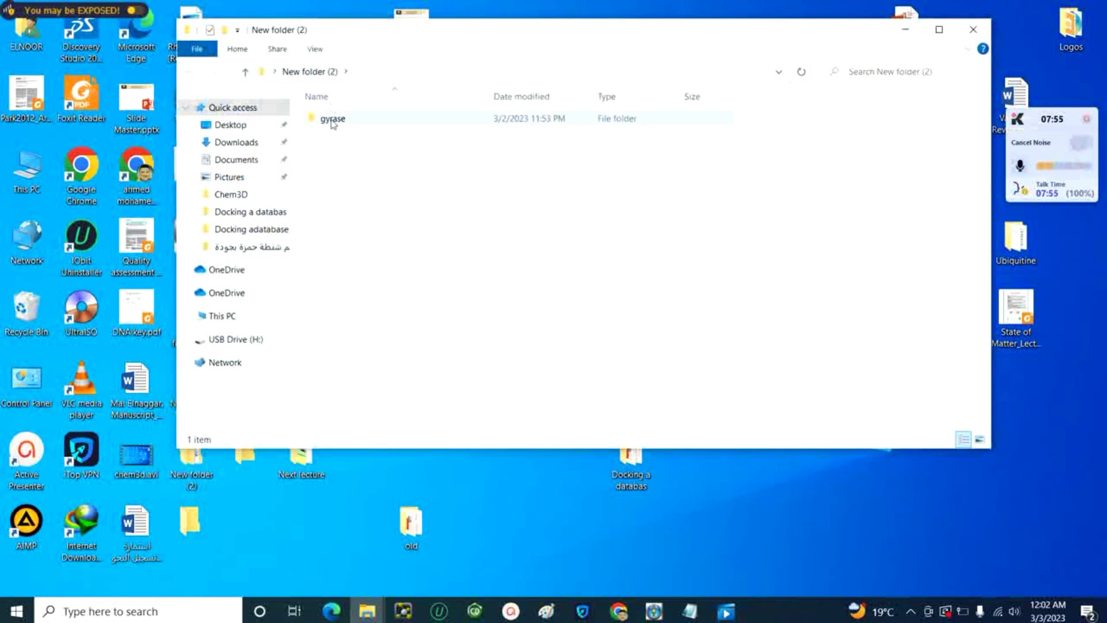
pyautogui.doubleClick(333, 121)
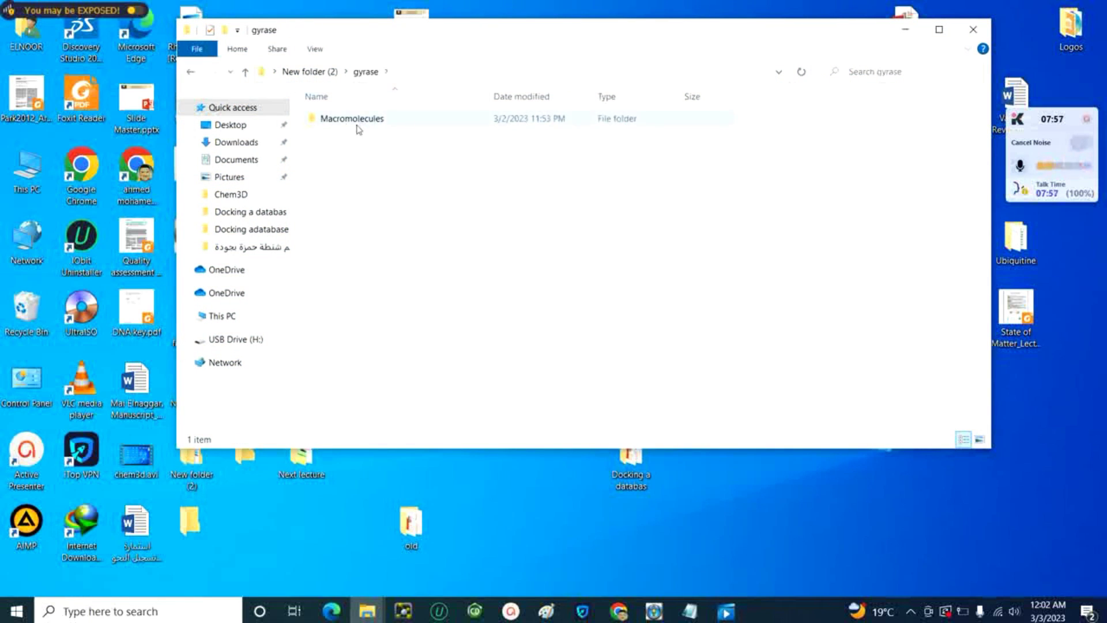
pyautogui.doubleClick(355, 126)
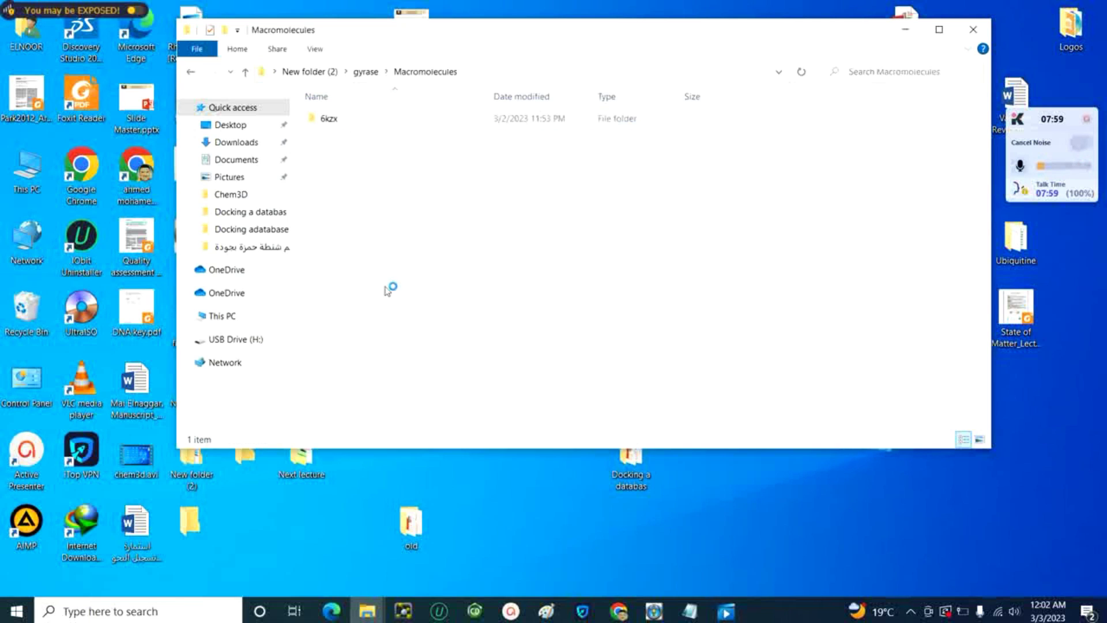
pyautogui.doubleClick(336, 118)
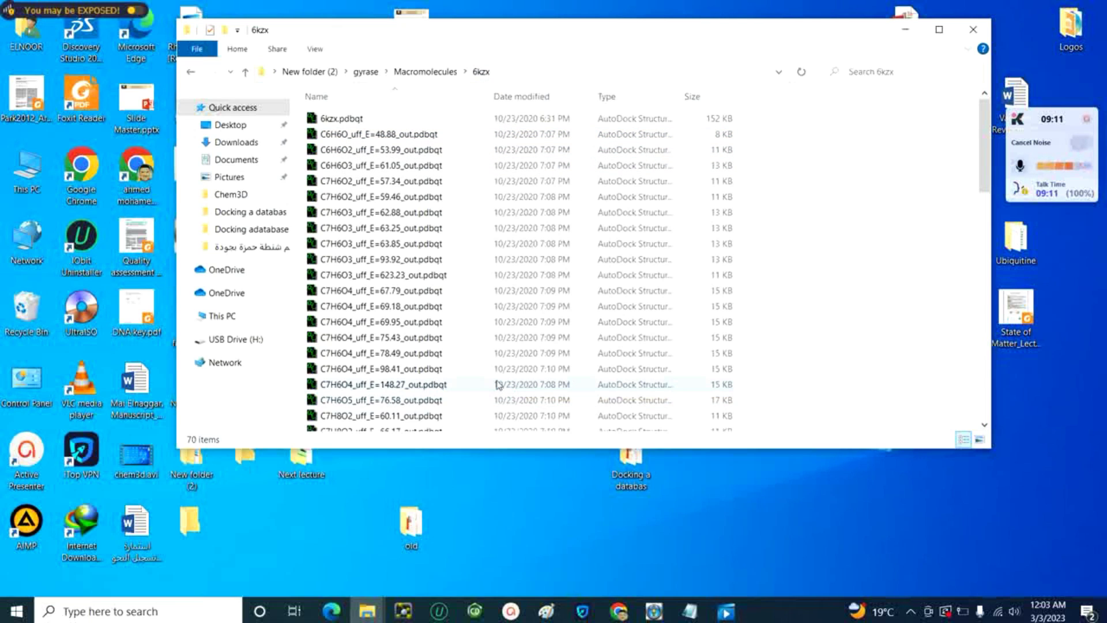
# Quit PyRx and dismiss its runtime error dialog
pyautogui.click(650, 615)
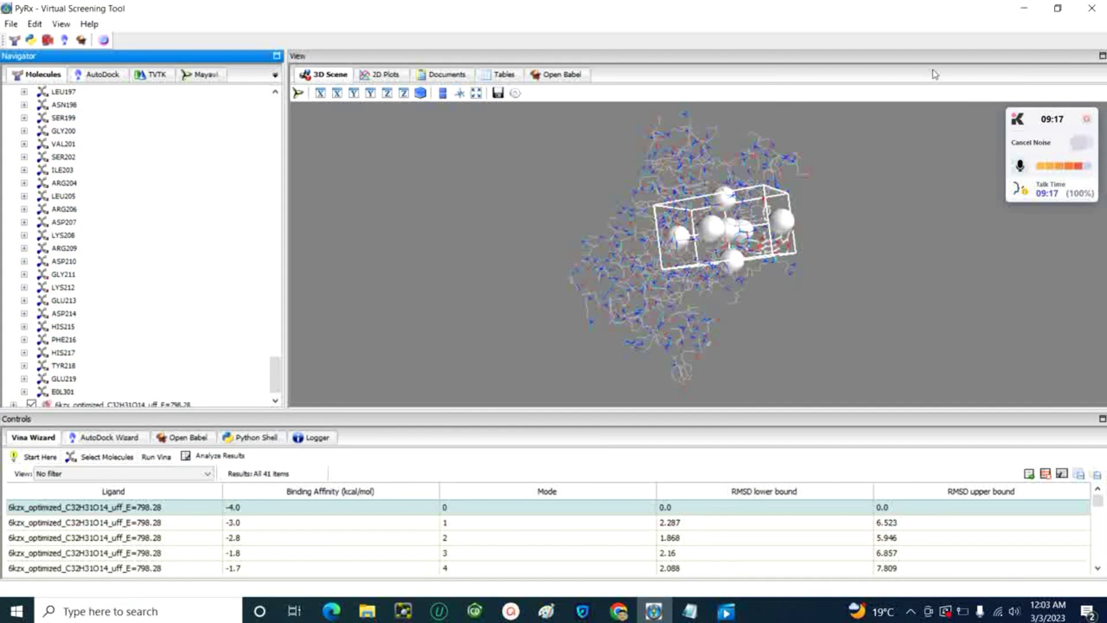
pyautogui.click(1091, 8)
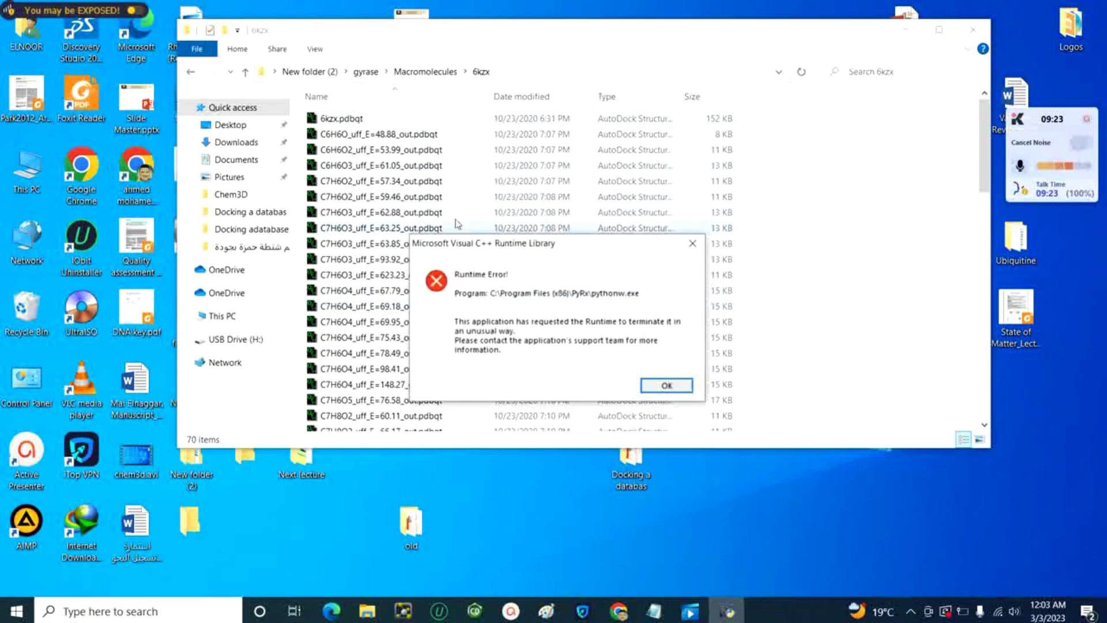
pyautogui.press('Return')
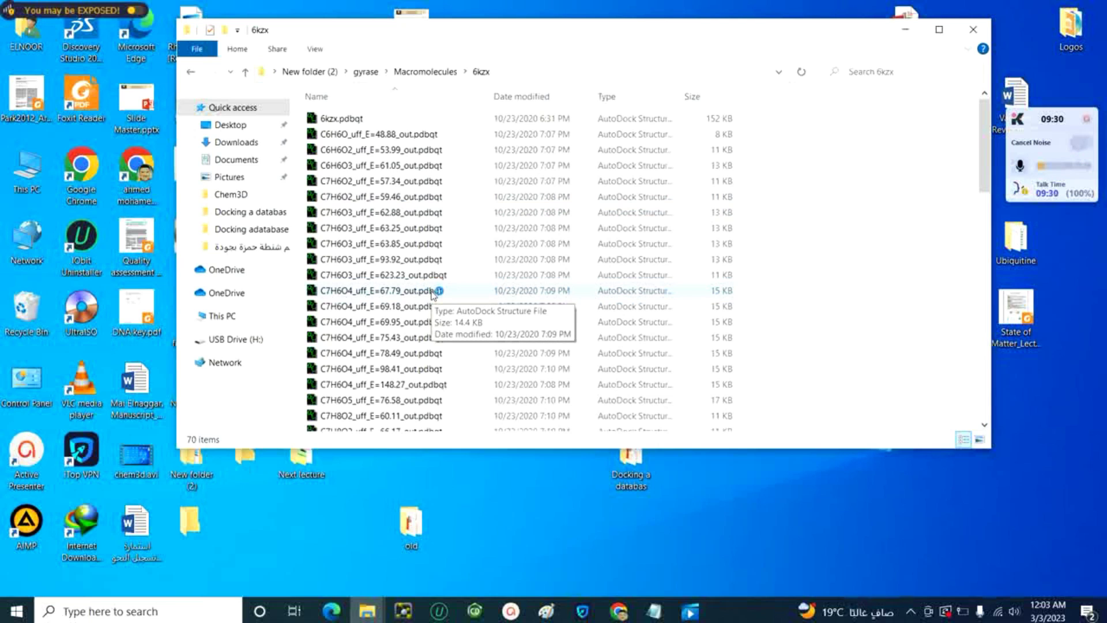
# Go back up to the gyrase folder and retrace the path through Macromolecules into the 6kzx folder
pyautogui.click(190, 71)
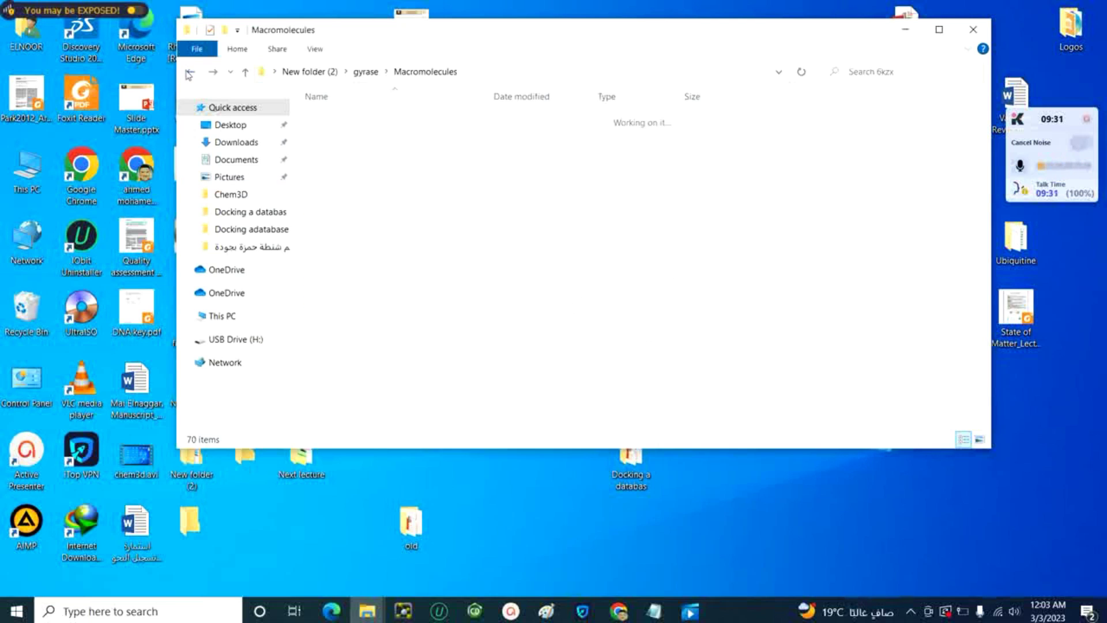
pyautogui.click(191, 73)
pyautogui.doubleClick(384, 119)
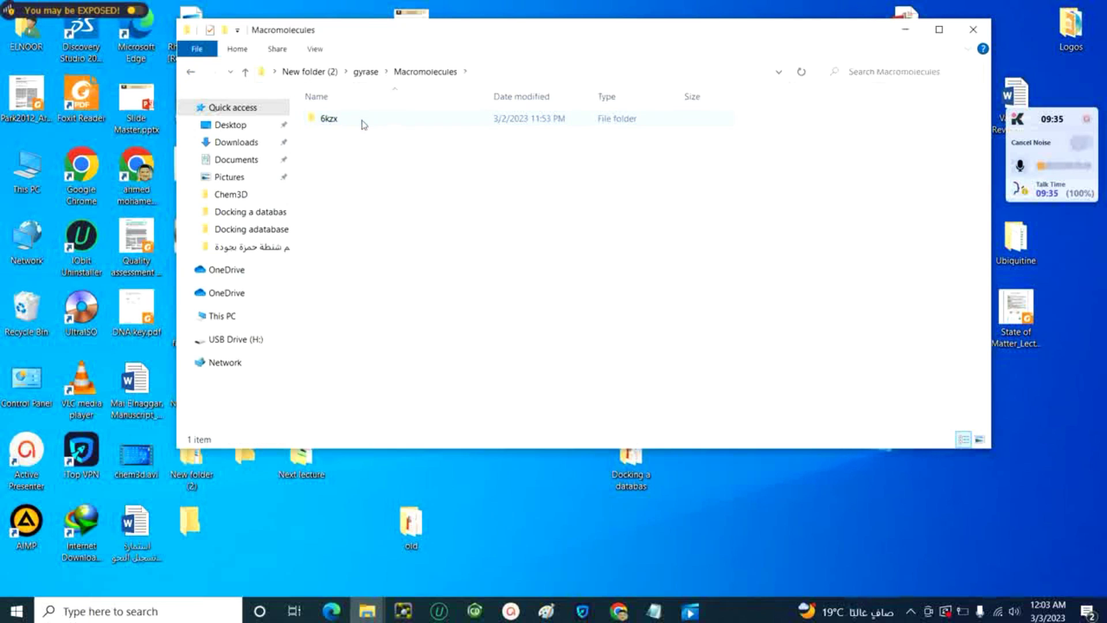
pyautogui.doubleClick(357, 120)
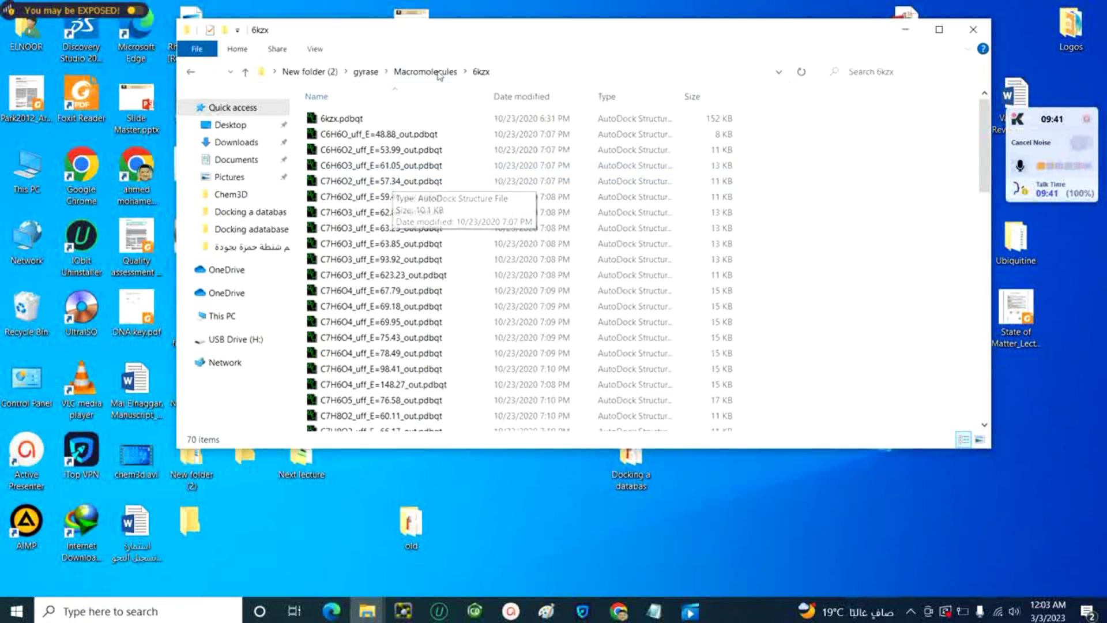
# Open the protein file 6kzx.pdbqt in PyMOL, skip activation, and place the PyMOL window beside the file list
pyautogui.doubleClick(381, 119)
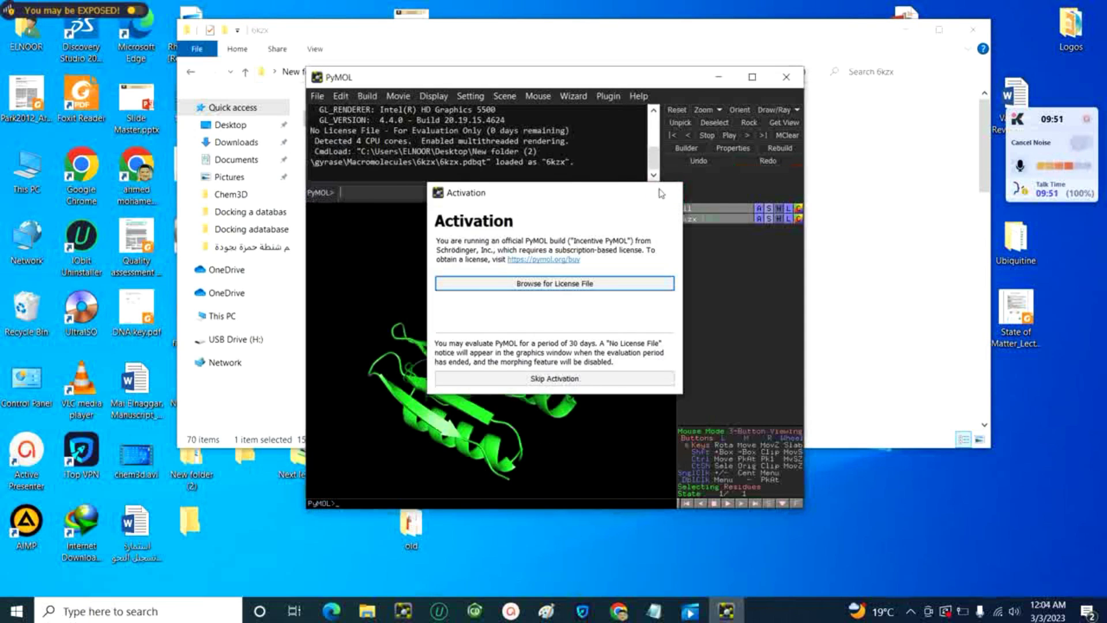
pyautogui.click(556, 377)
pyautogui.moveTo(458, 281)
pyautogui.mouseDown()
pyautogui.moveTo(430, 288)
pyautogui.moveTo(461, 298)
pyautogui.mouseUp()
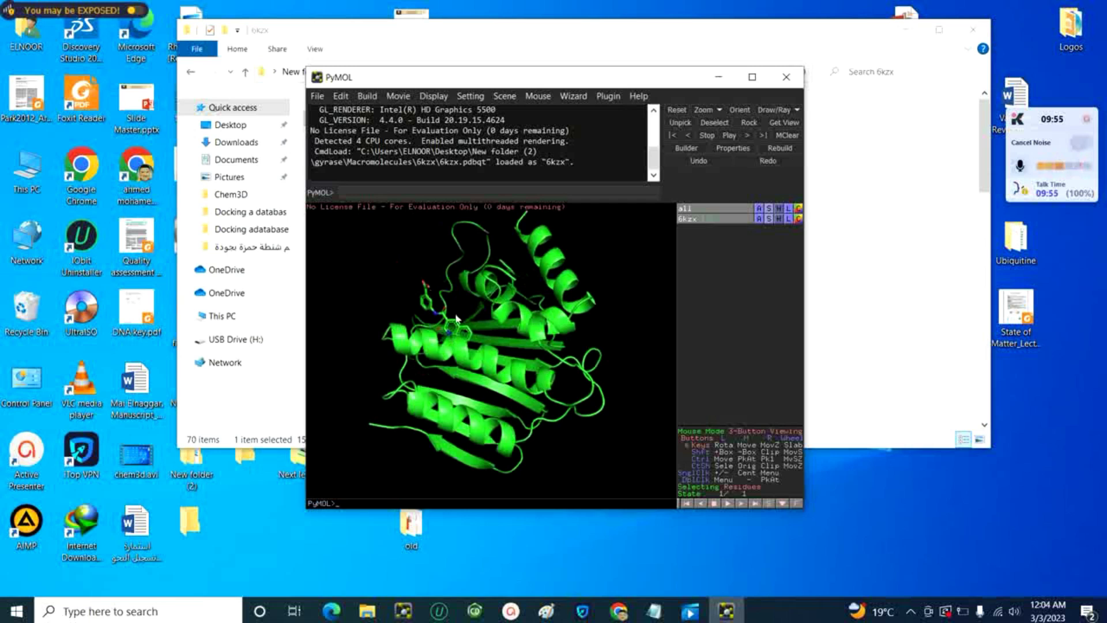
pyautogui.moveTo(607, 85); pyautogui.dragTo(805, 70)
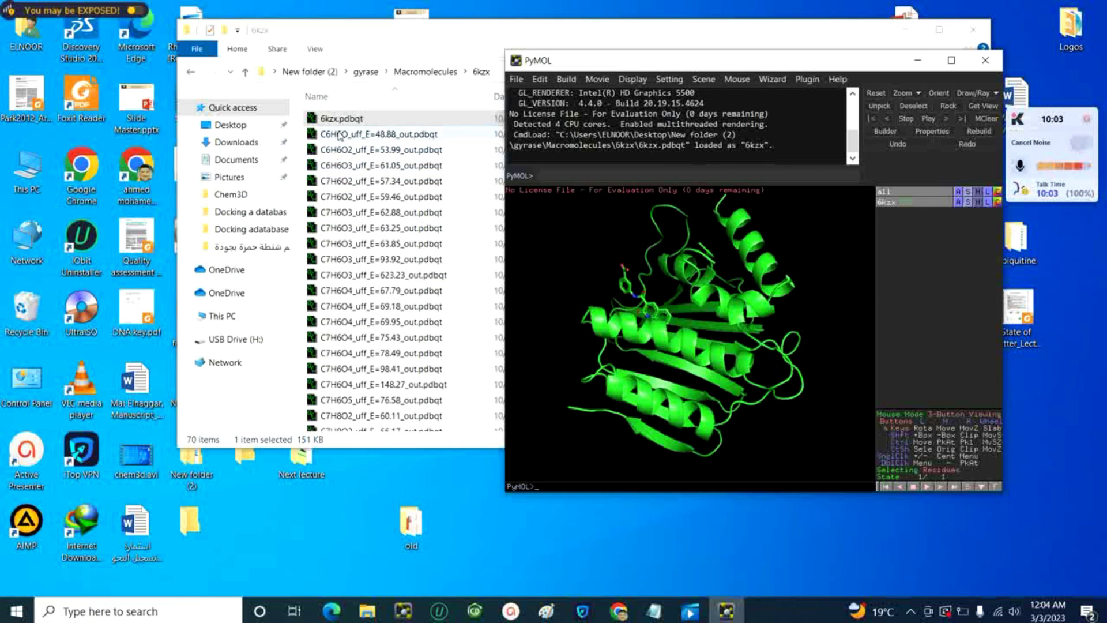
# Load the docked ligand C6H6O_uff_E=48.88_out.pdbqt into the 6kzx scene and maximize the PyMOL window
pyautogui.moveTo(340, 136); pyautogui.dragTo(560, 282)
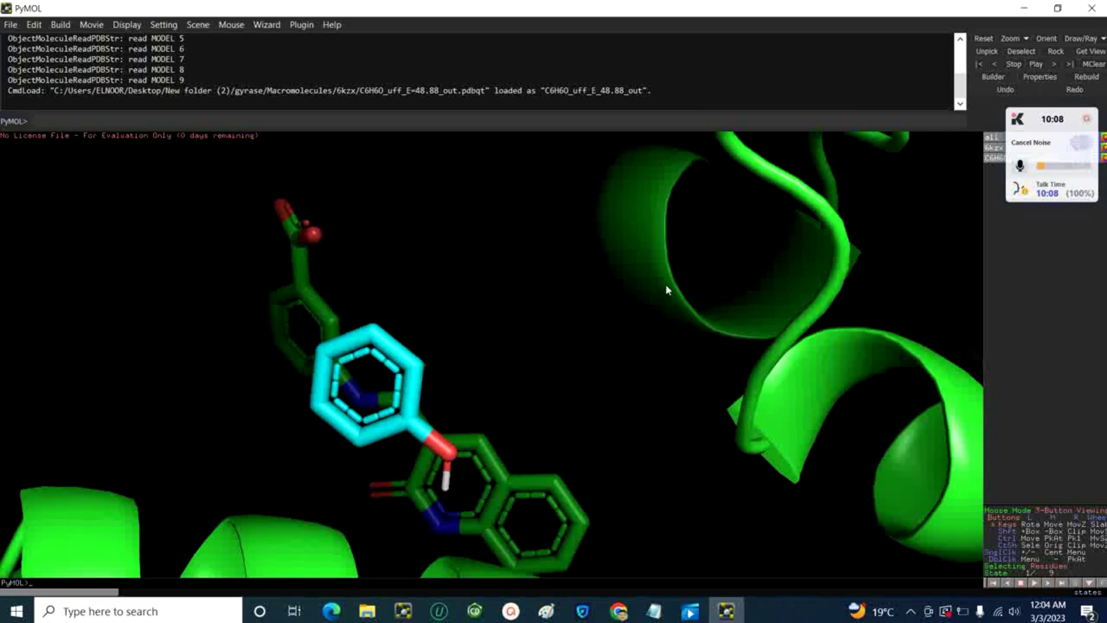
pyautogui.click(951, 60)
pyautogui.scroll(-5, 456, 334)
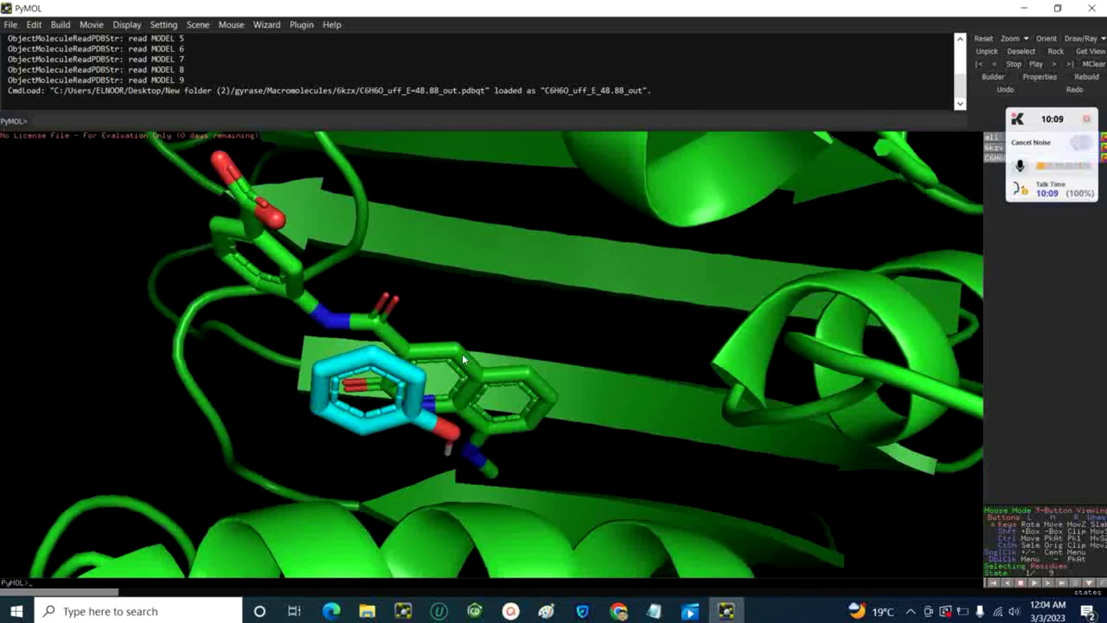
pyautogui.scroll(-3, 478, 306)
pyautogui.scroll(-1, 481, 268)
pyautogui.scroll(3, 419, 386)
pyautogui.scroll(-3, 461, 372)
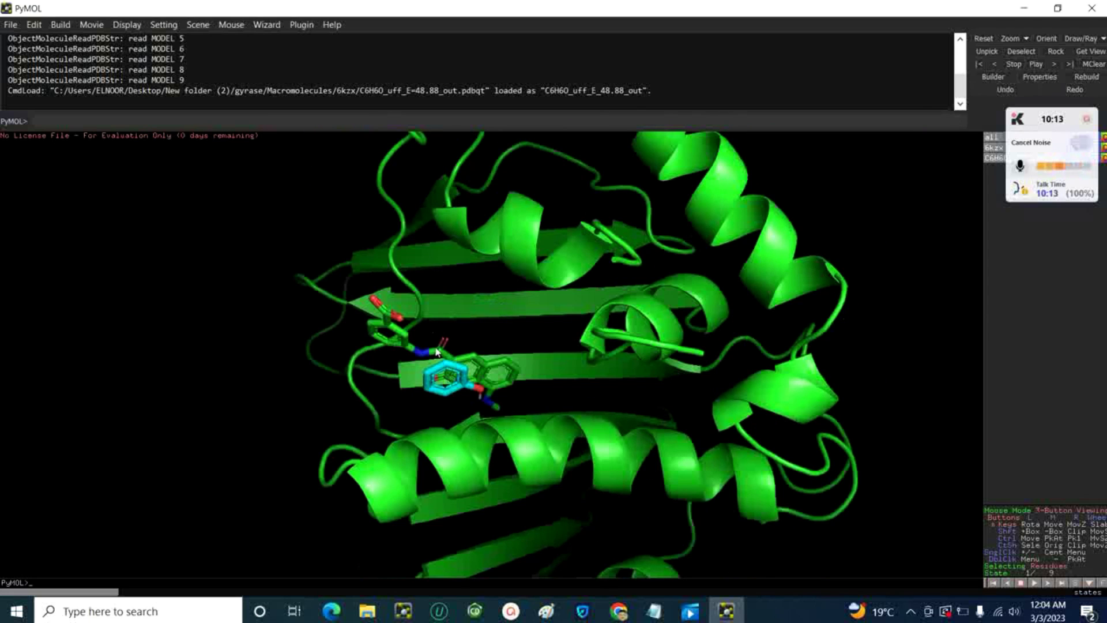
# Examine the C6H6O ligand's docked pose relative to the co-crystallized ligand and the protein's binding site from several angles
pyautogui.moveTo(514, 363); pyautogui.dragTo(489, 328)
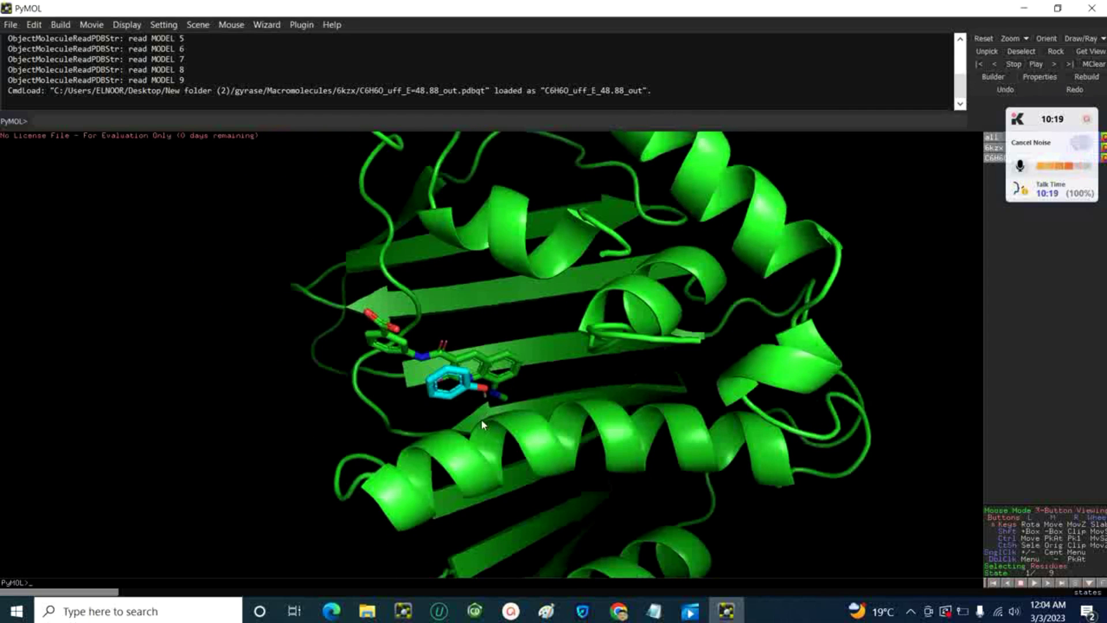
pyautogui.moveTo(481, 424); pyautogui.dragTo(496, 356)
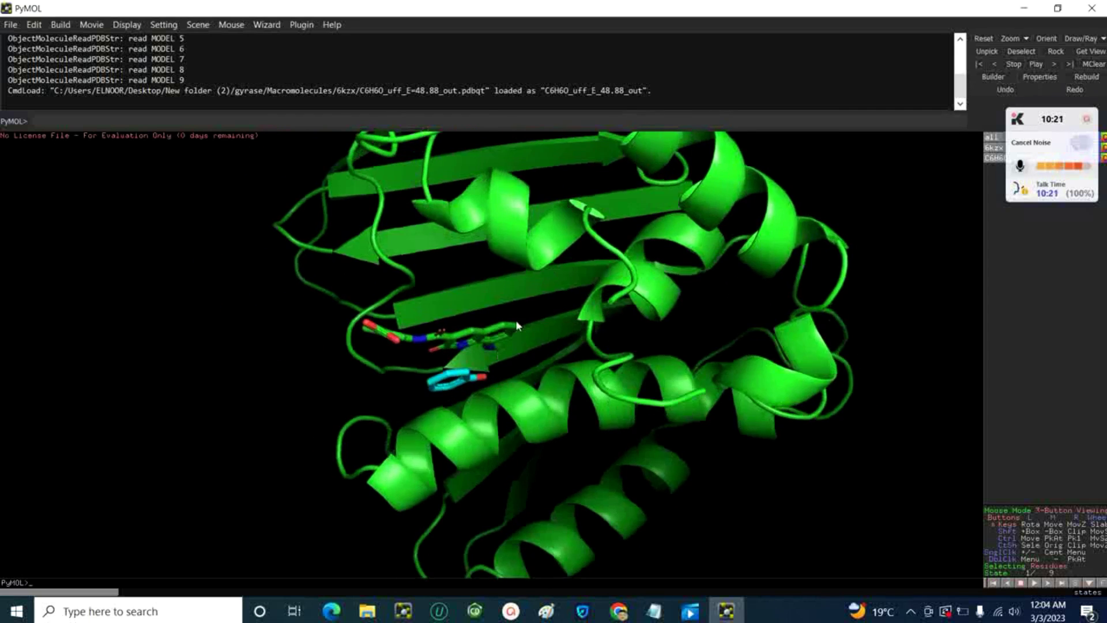
pyautogui.moveTo(530, 347); pyautogui.dragTo(473, 369)
pyautogui.moveTo(1044, 121); pyautogui.dragTo(1049, 213)
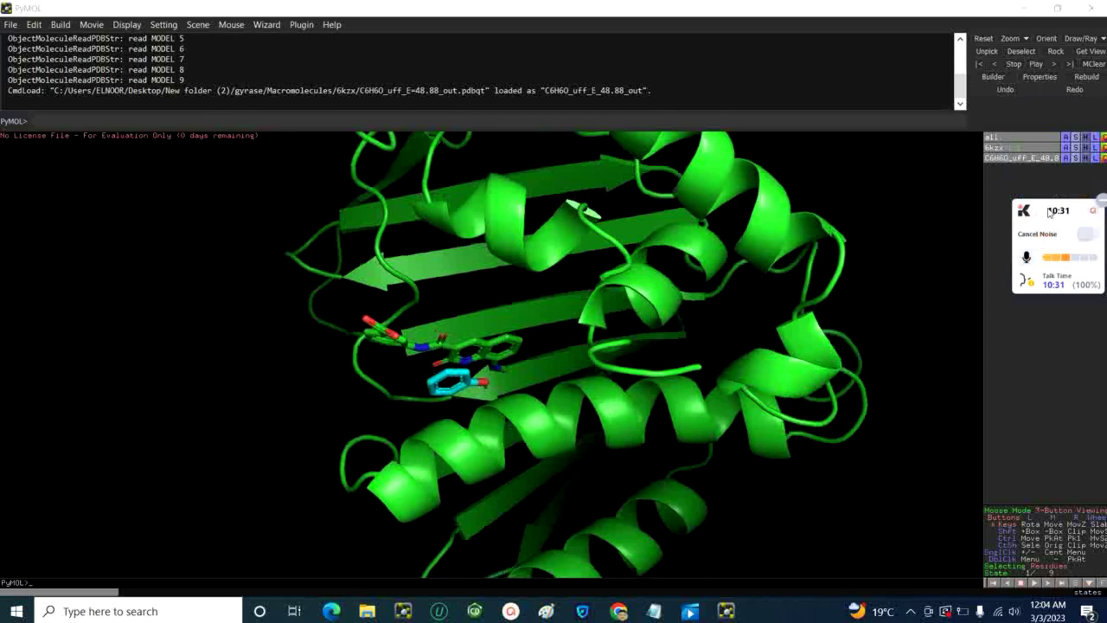
pyautogui.moveTo(422, 361); pyautogui.dragTo(439, 380)
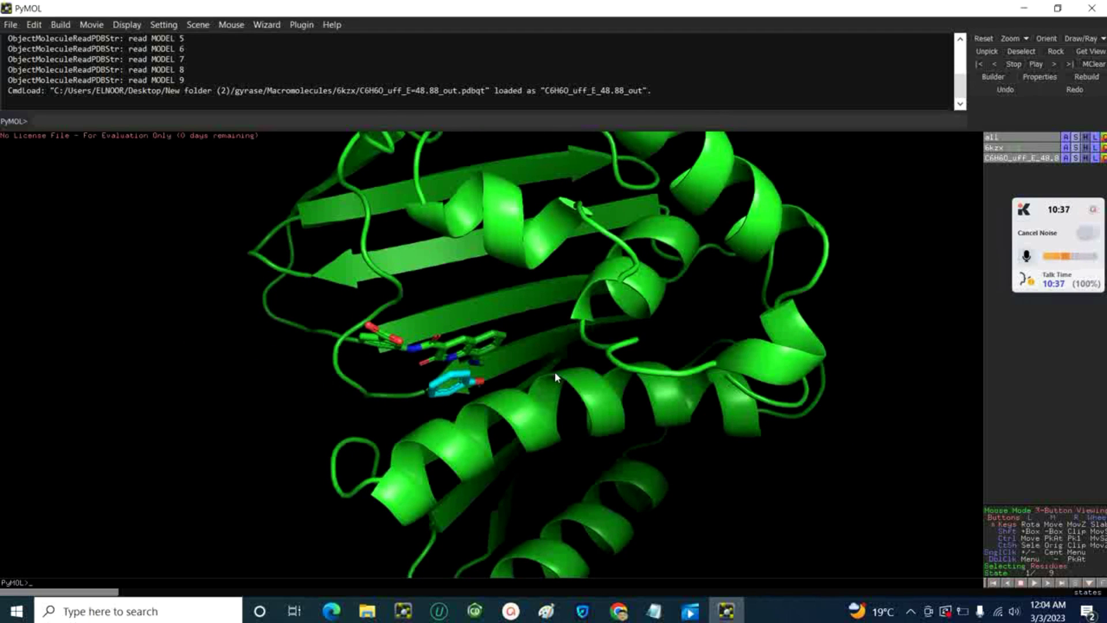
pyautogui.moveTo(558, 378); pyautogui.dragTo(647, 401)
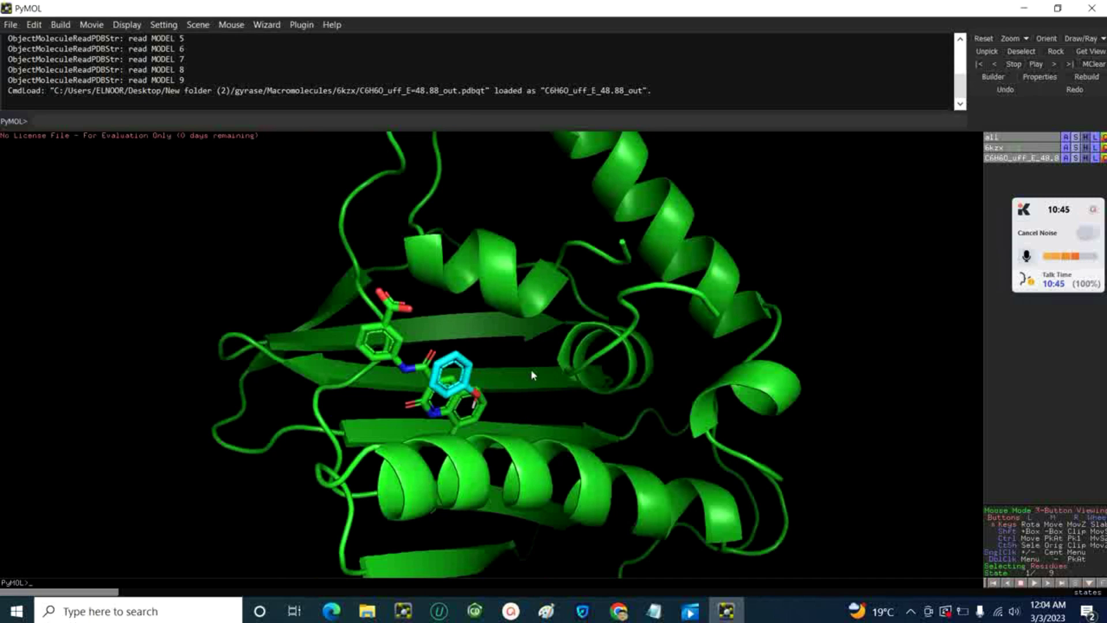
pyautogui.moveTo(531, 375); pyautogui.dragTo(525, 329)
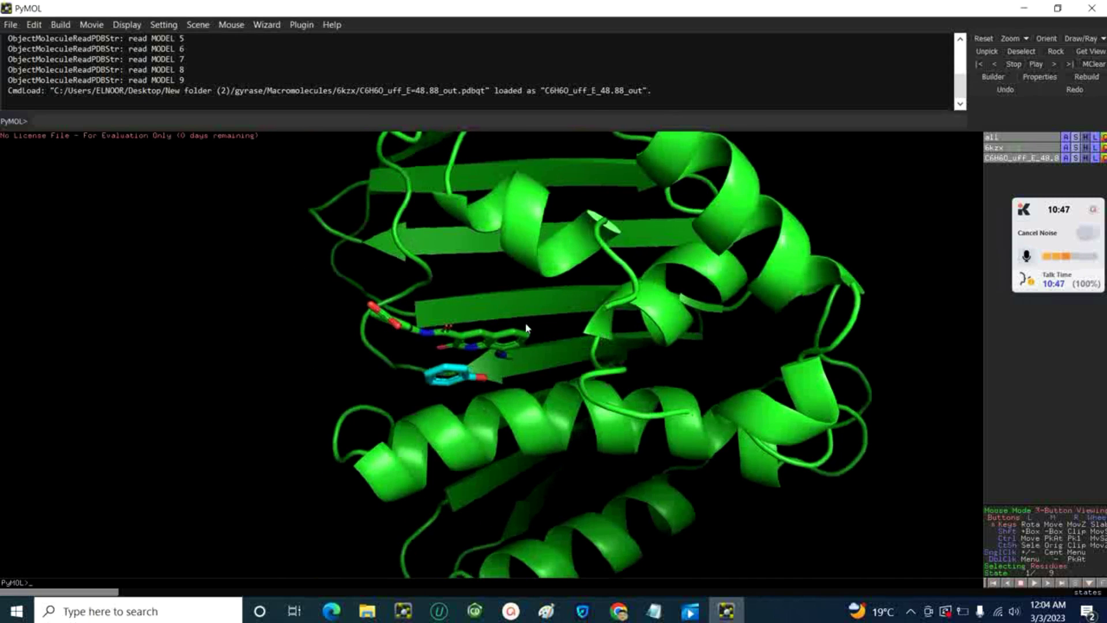
pyautogui.moveTo(443, 292); pyautogui.dragTo(588, 330)
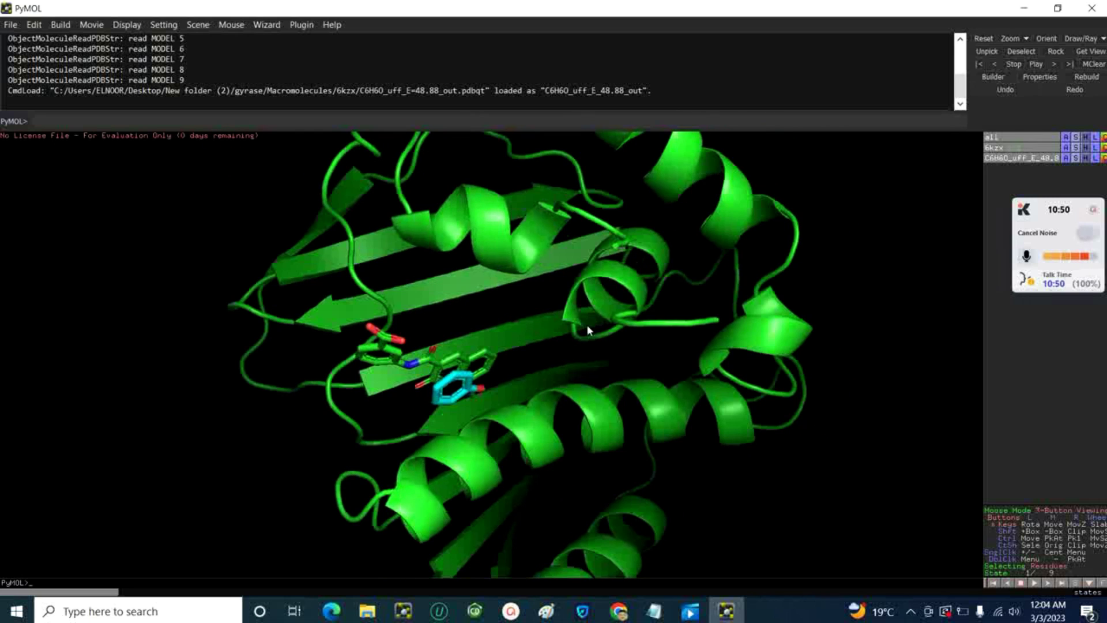
# Add the docked ligand C6H6O2_uff_E=53.99_out.pdbqt to the PyMOL scene and compare its pose with the other ligands
pyautogui.click(1057, 8)
pyautogui.moveTo(354, 150); pyautogui.dragTo(663, 319)
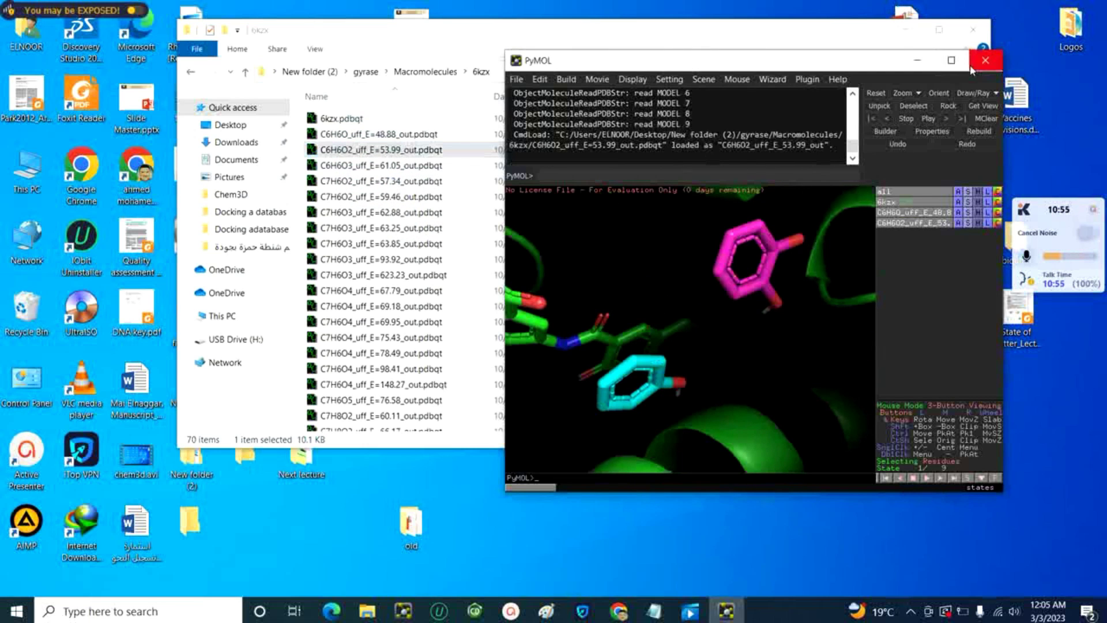
pyautogui.click(951, 60)
pyautogui.moveTo(503, 372); pyautogui.dragTo(455, 316)
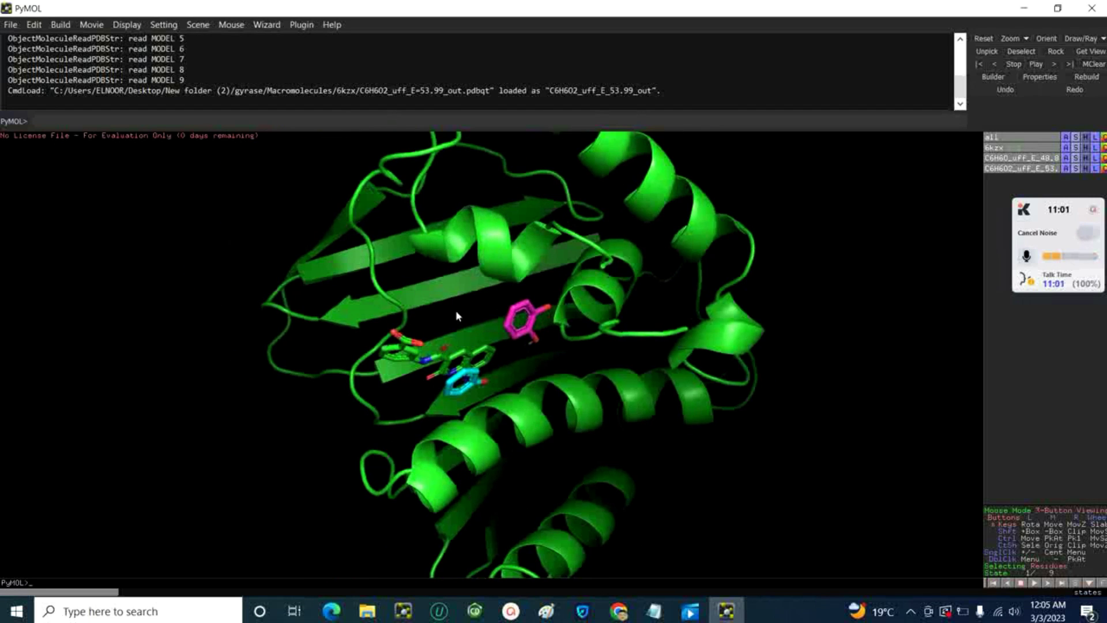
pyautogui.moveTo(514, 441); pyautogui.dragTo(582, 322)
# Add the docked outputs C6H6O3 (E=61.05), C7H6O2 (E=57.34 and 59.46) and C7H6O3 (E=62.88 and 63.25) to the PyMOL scene
pyautogui.click(1058, 8)
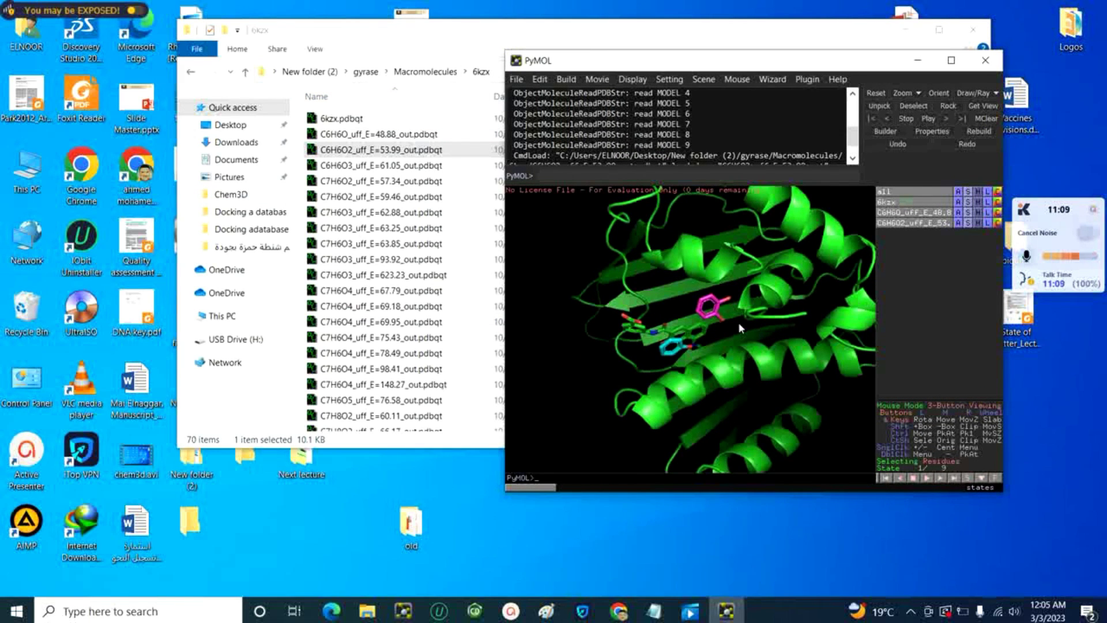
pyautogui.moveTo(380, 165); pyautogui.dragTo(692, 346)
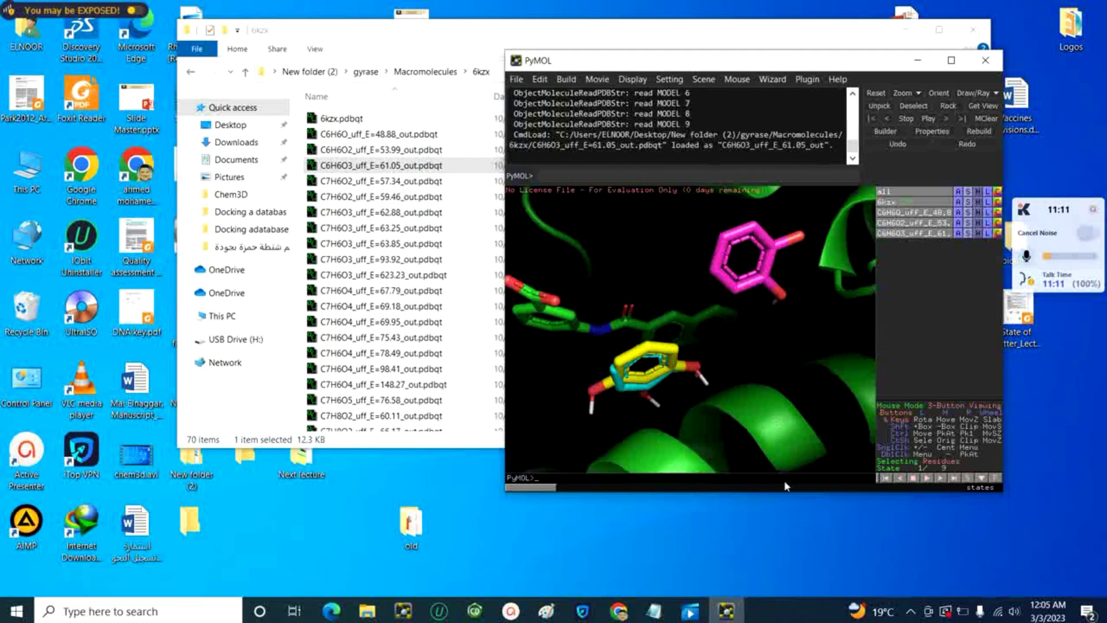
pyautogui.moveTo(329, 185); pyautogui.dragTo(685, 333)
pyautogui.moveTo(377, 212); pyautogui.dragTo(652, 343)
pyautogui.moveTo(346, 228); pyautogui.dragTo(616, 306)
# Examine how all the loaded phenolic ligands sit in the 6kzx binding site relative to the co-crystallized ligand in the maximized view
pyautogui.click(951, 60)
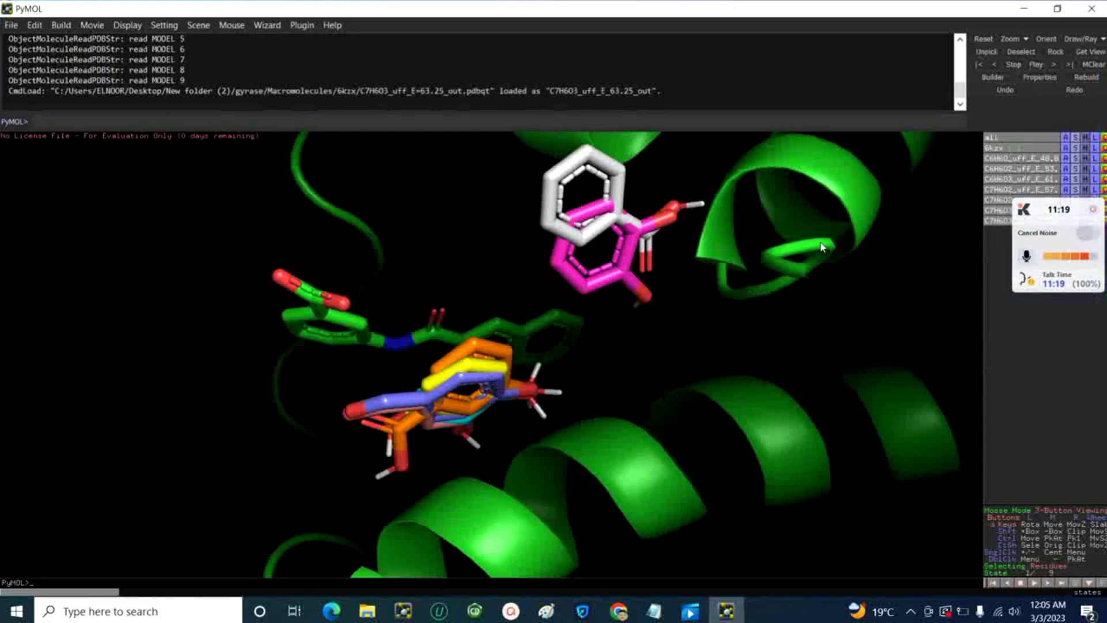
pyautogui.scroll(-2, 671, 334)
pyautogui.scroll(-5, 572, 405)
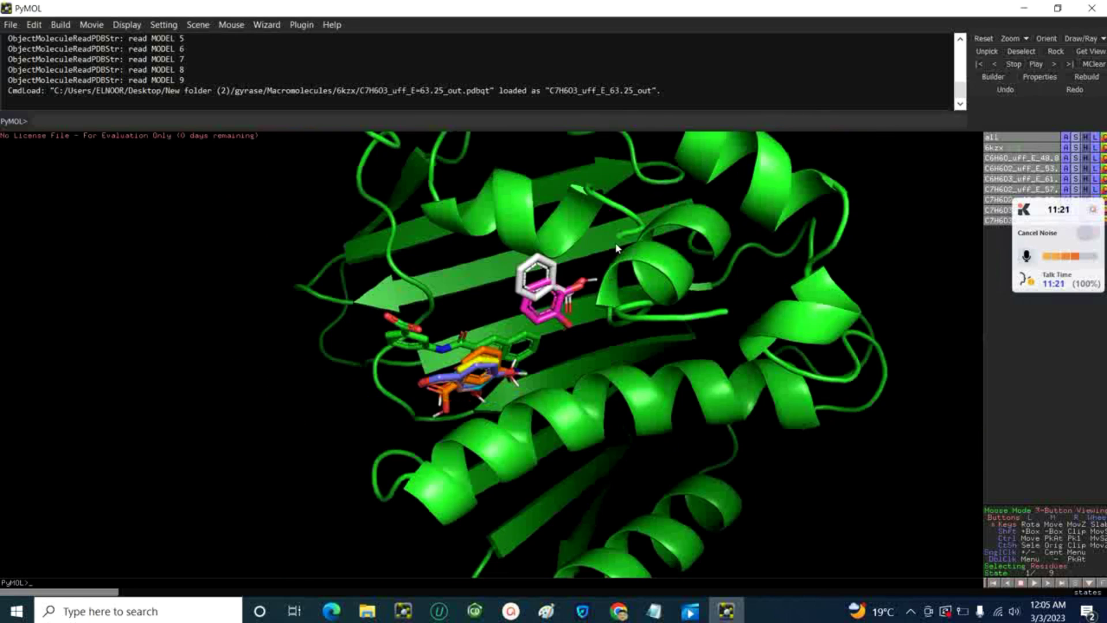
pyautogui.moveTo(579, 327); pyautogui.dragTo(620, 297)
pyautogui.moveTo(477, 459); pyautogui.dragTo(504, 342)
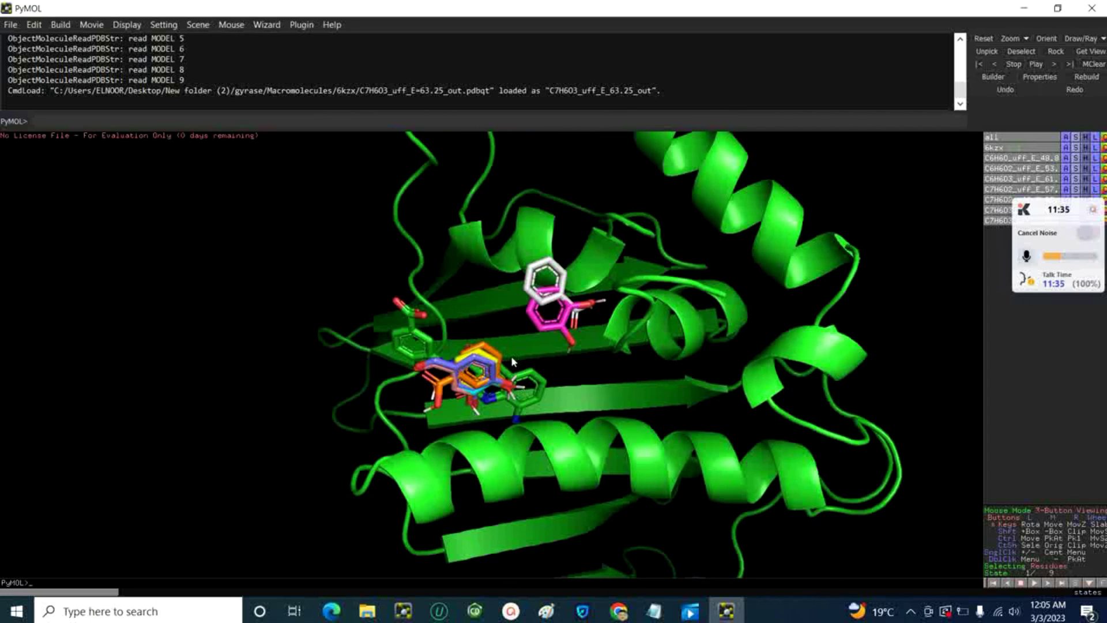
pyautogui.moveTo(512, 362); pyautogui.dragTo(533, 392)
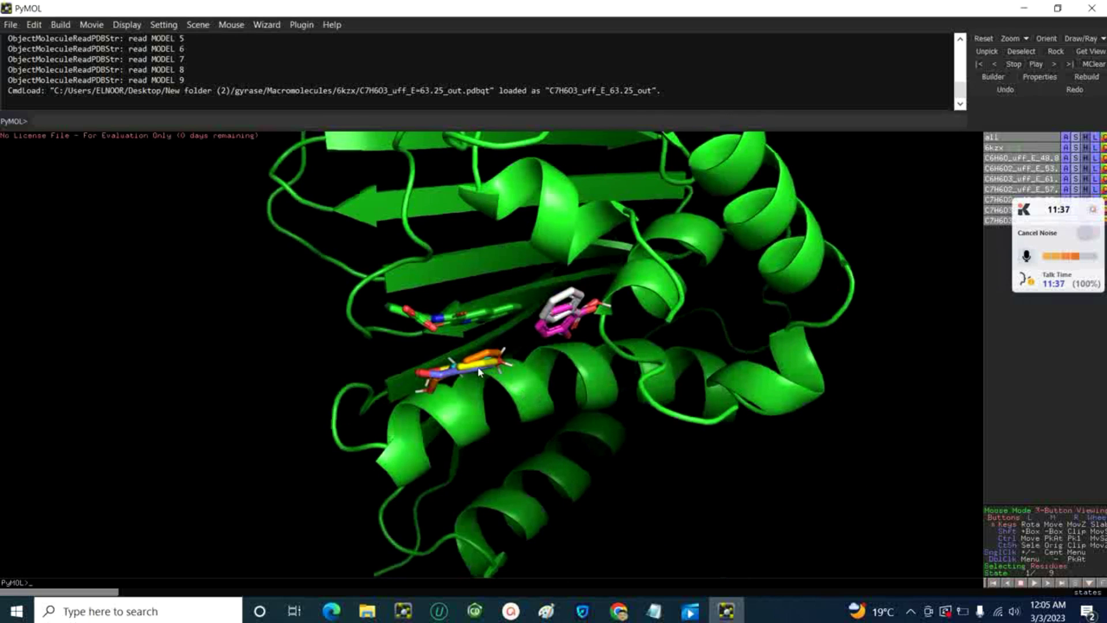
# Add the docked output C7H6O4_uff_E=148.27_out.pdbqt to the PyMOL scene with the other docked ligands
pyautogui.moveTo(479, 316)
pyautogui.mouseDown()
pyautogui.moveTo(475, 278)
pyautogui.moveTo(473, 311)
pyautogui.mouseUp()
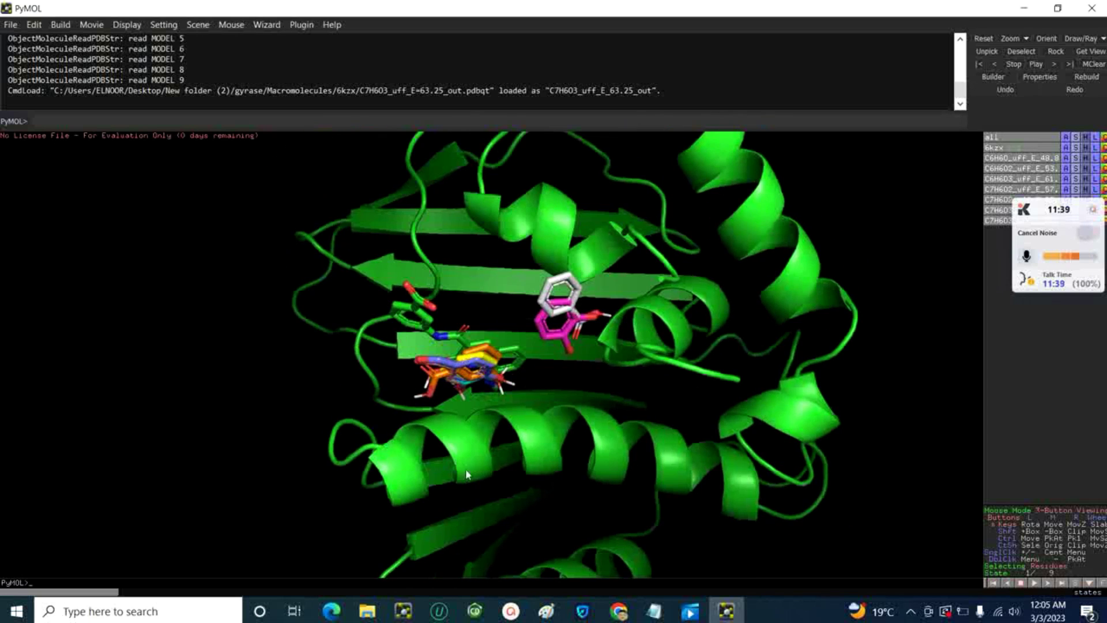
pyautogui.moveTo(575, 403); pyautogui.dragTo(603, 423)
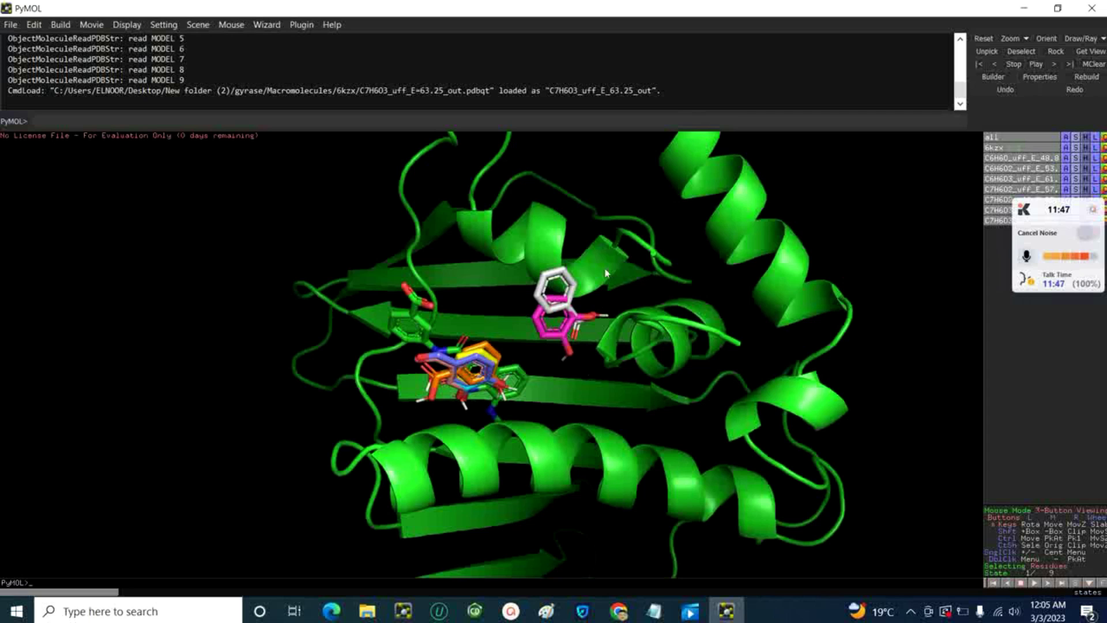
pyautogui.moveTo(493, 378); pyautogui.dragTo(437, 477)
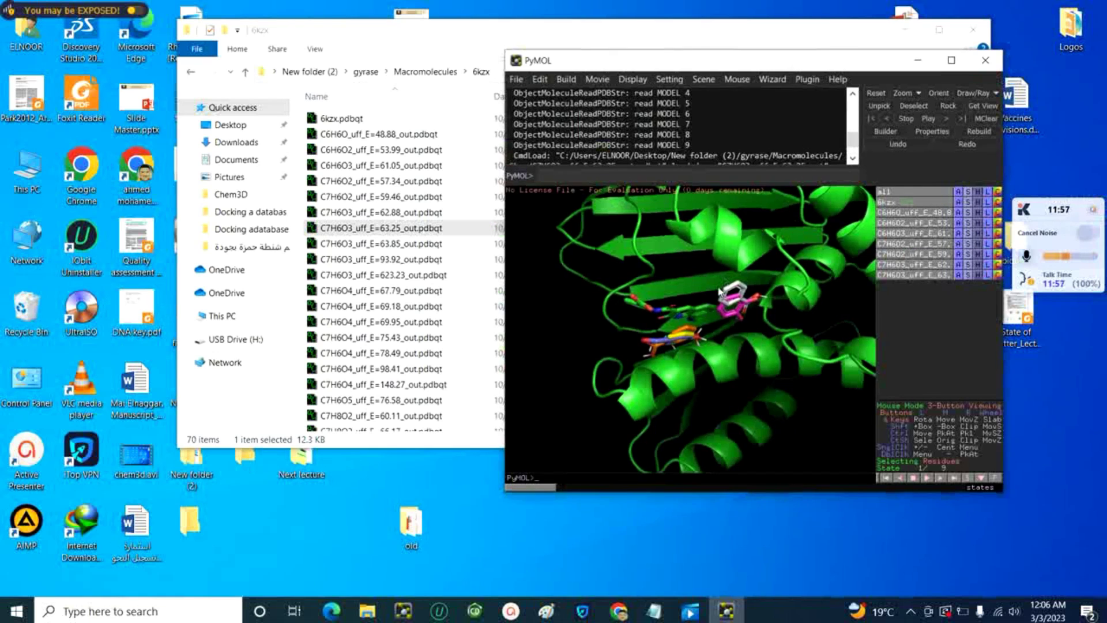
pyautogui.click(1057, 8)
pyautogui.moveTo(722, 241); pyautogui.dragTo(643, 230)
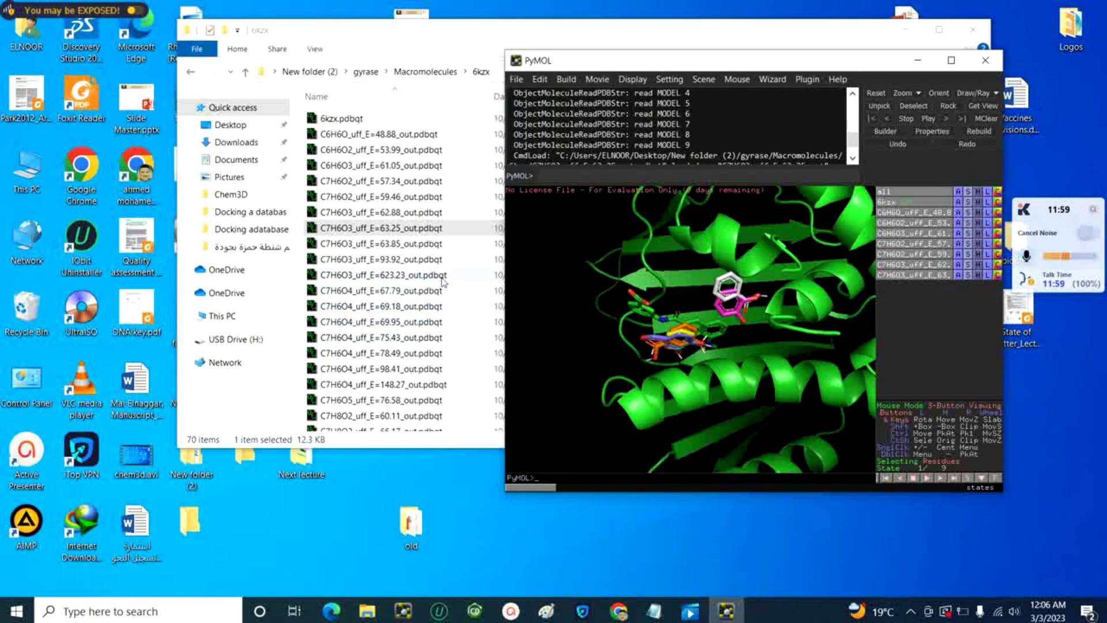
pyautogui.moveTo(338, 385); pyautogui.dragTo(648, 358)
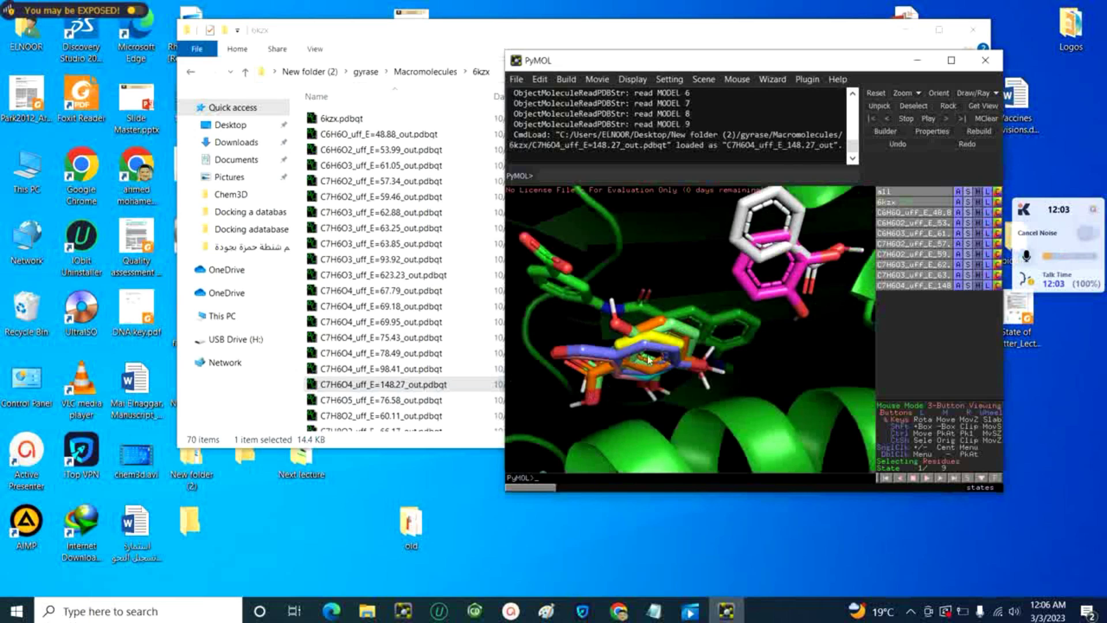
# Add the docked outputs C32H31O14 (E=798.28) and C10H12O3 (E=87.78) to the PyMOL scene and enlarge the view
pyautogui.scroll(-15, 357, 369)
pyautogui.moveTo(389, 397); pyautogui.dragTo(672, 296)
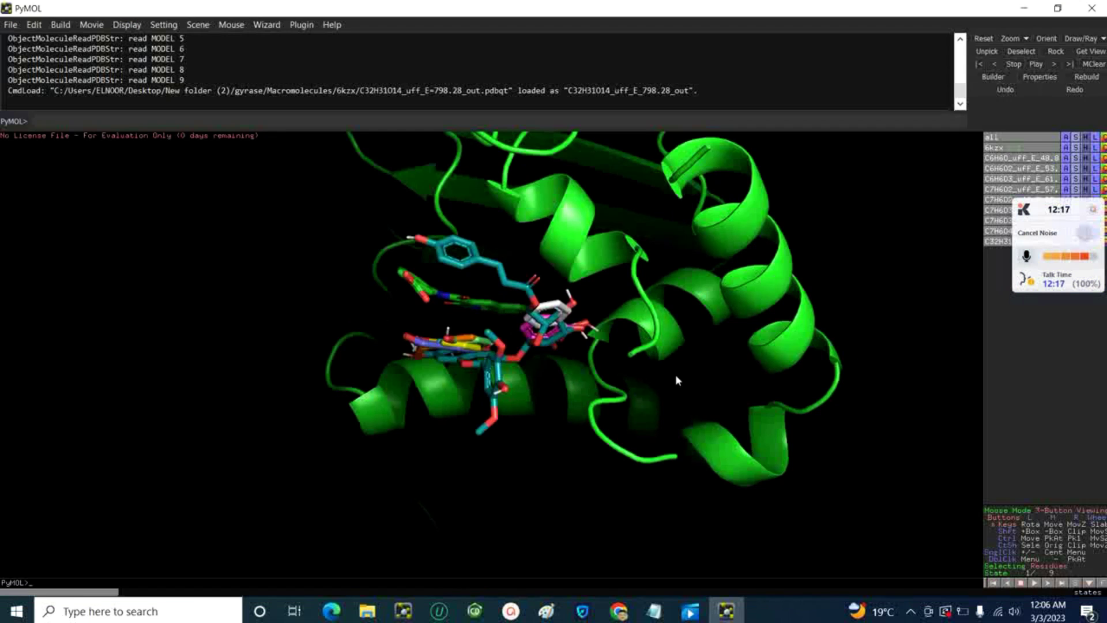
pyautogui.click(951, 60)
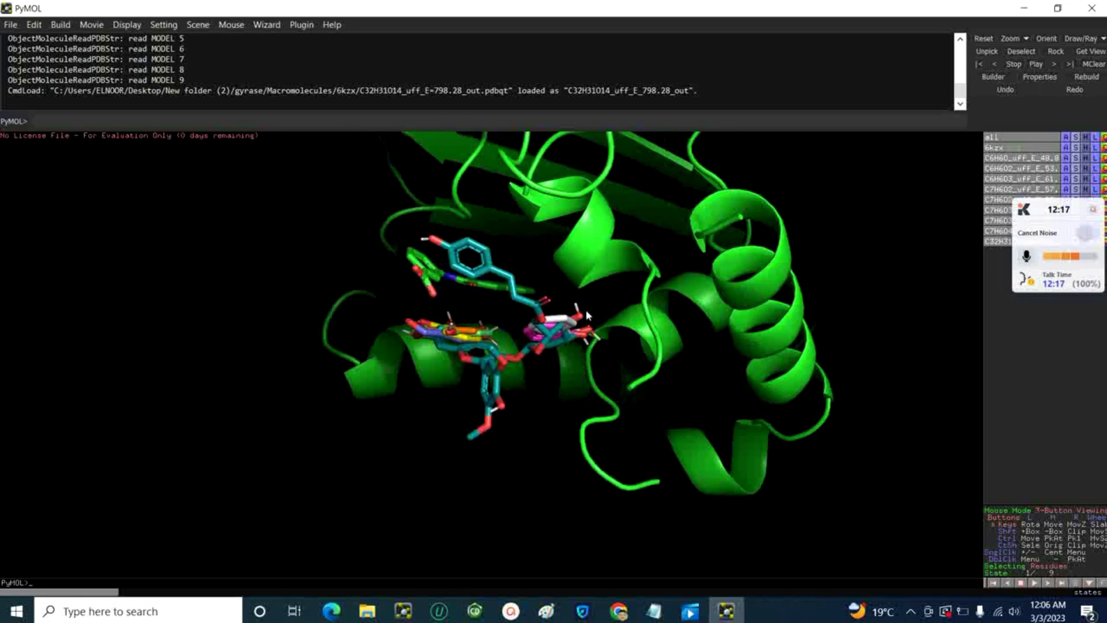
pyautogui.click(1056, 8)
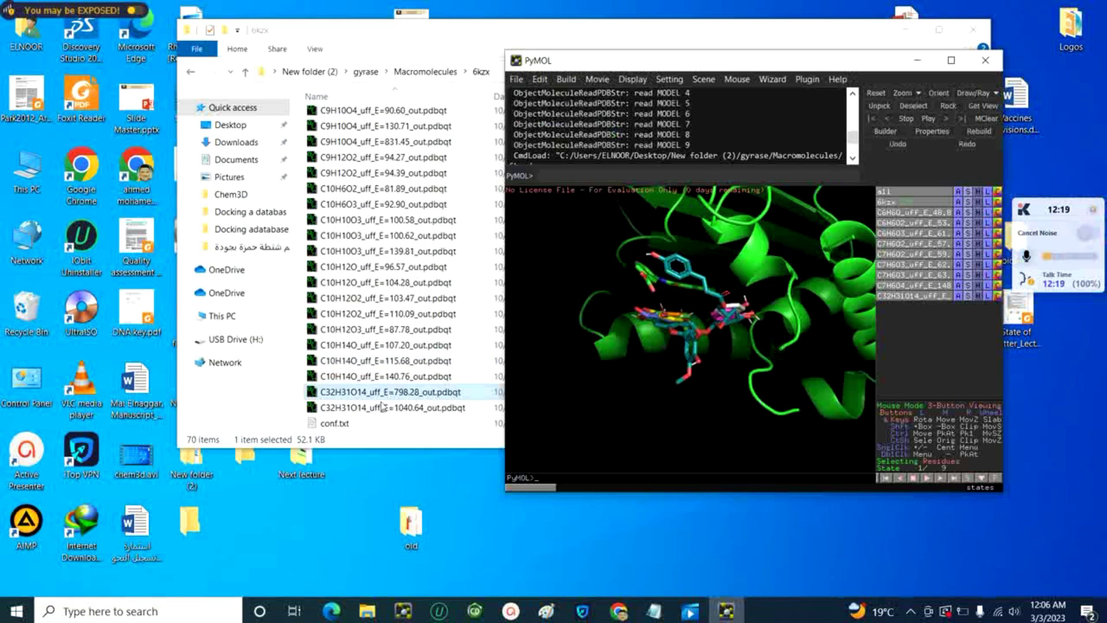
pyautogui.moveTo(381, 328); pyautogui.dragTo(671, 329)
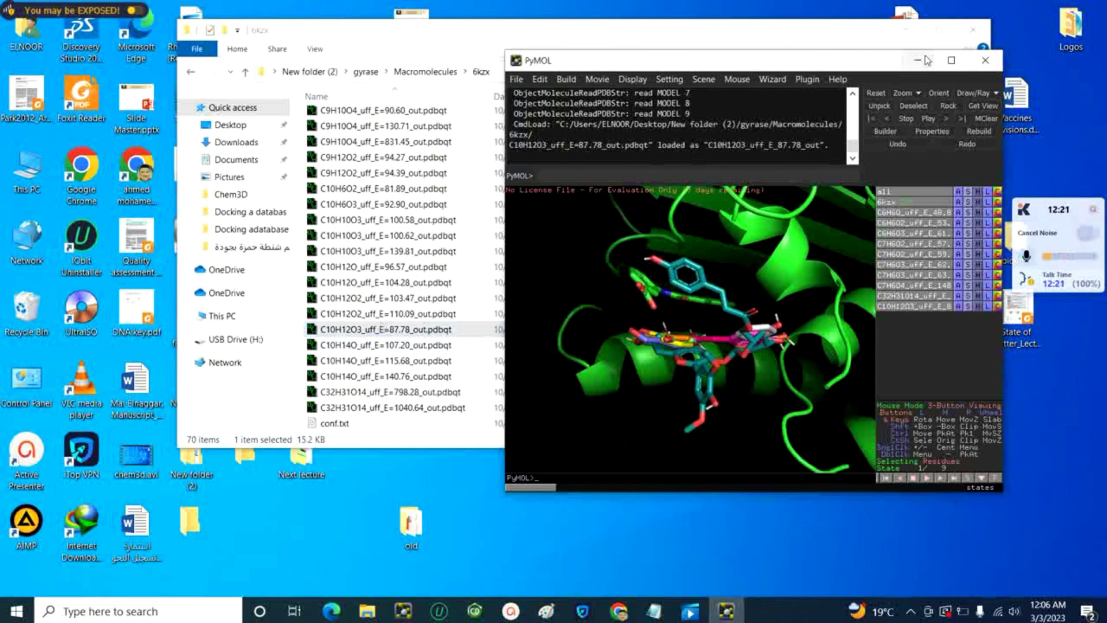
pyautogui.click(951, 60)
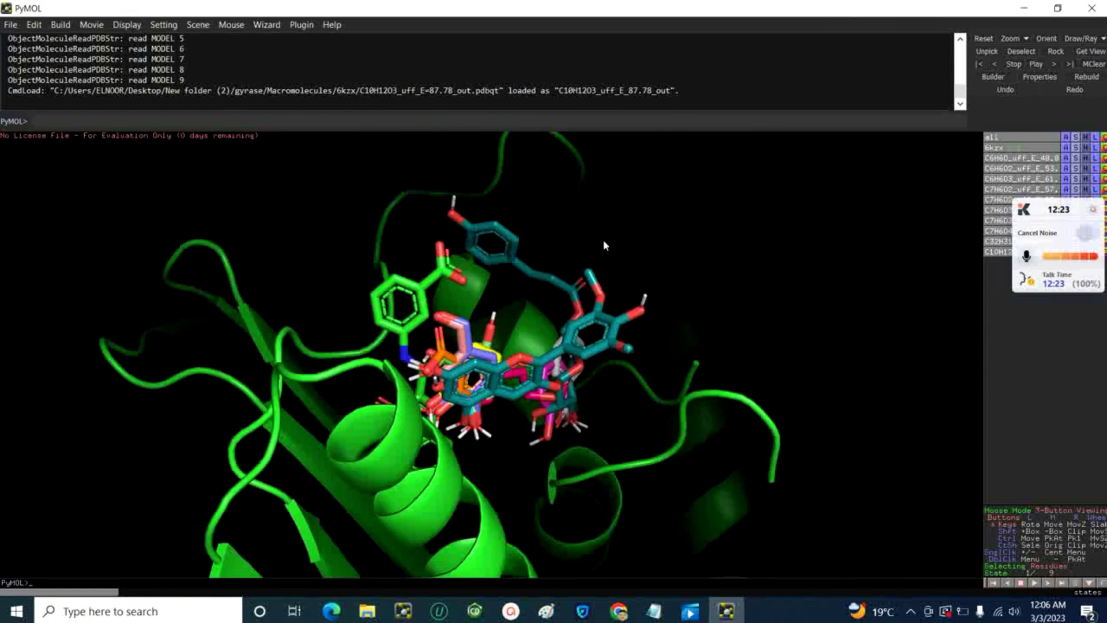
# Examine where the loaded ligands sit on 6kzx, from a close-up of the binding site to the whole protein
pyautogui.moveTo(550, 328); pyautogui.dragTo(512, 449)
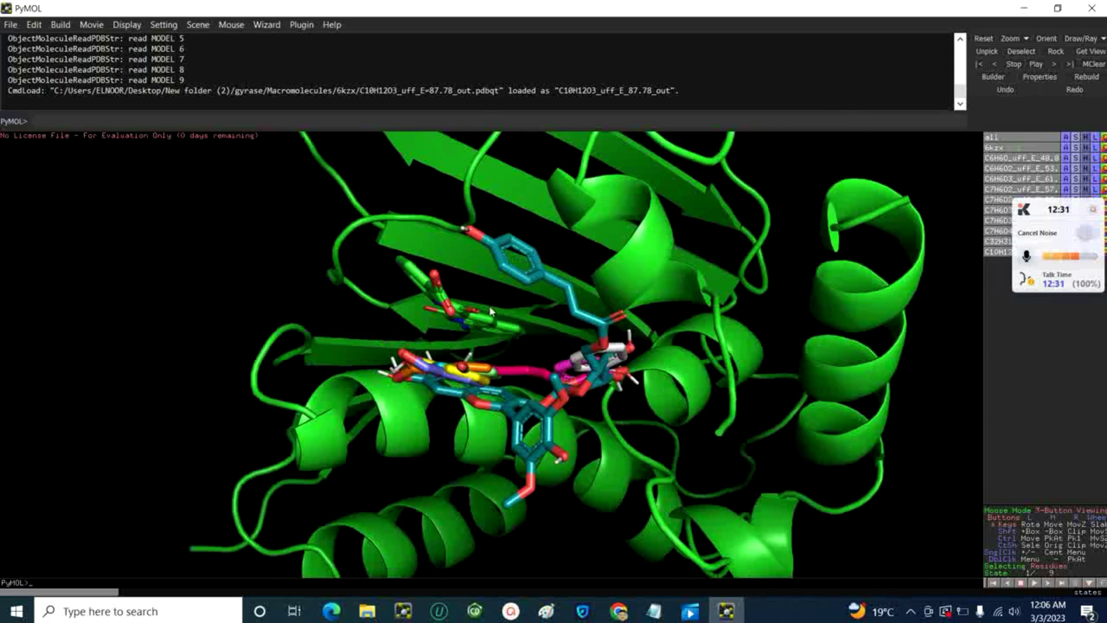
pyautogui.moveTo(545, 392); pyautogui.dragTo(528, 372)
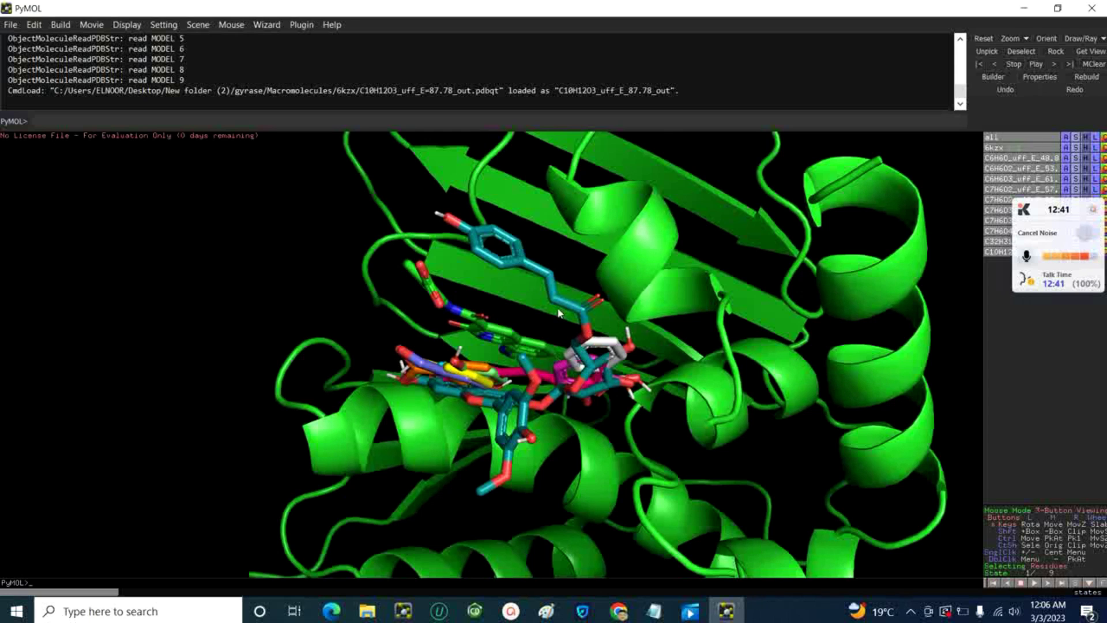
pyautogui.moveTo(556, 316); pyautogui.dragTo(490, 338)
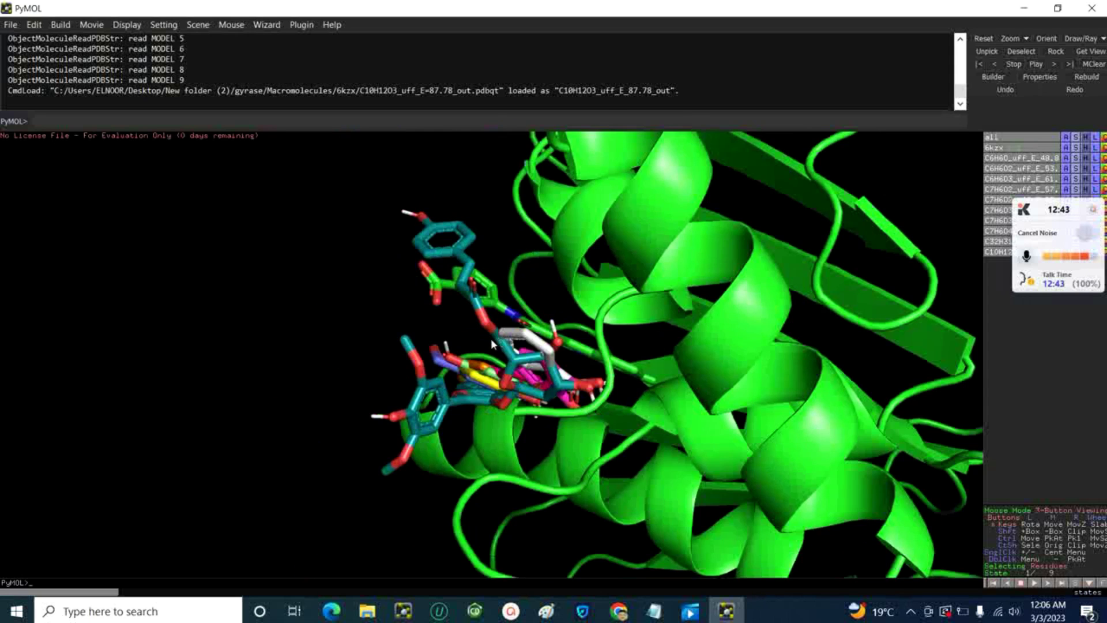
pyautogui.moveTo(734, 416); pyautogui.dragTo(781, 219)
pyautogui.moveTo(709, 180); pyautogui.dragTo(718, 128)
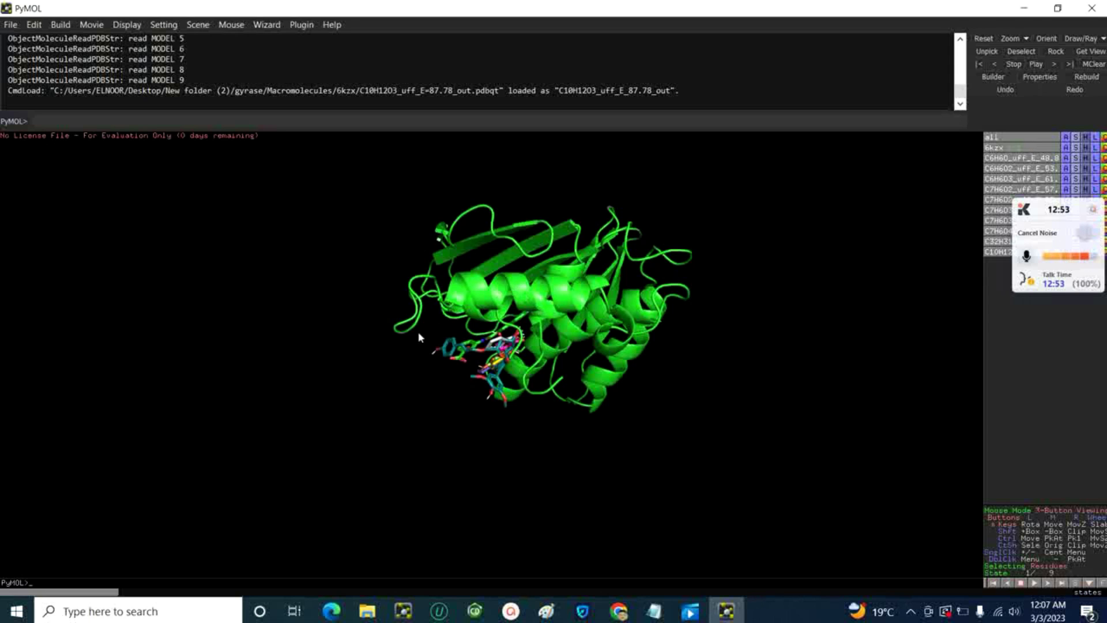
pyautogui.moveTo(465, 358); pyautogui.dragTo(444, 435)
pyautogui.moveTo(526, 360); pyautogui.dragTo(709, 379)
pyautogui.moveTo(405, 400)
pyautogui.mouseDown()
pyautogui.moveTo(438, 392)
pyautogui.moveTo(407, 379)
pyautogui.mouseUp()
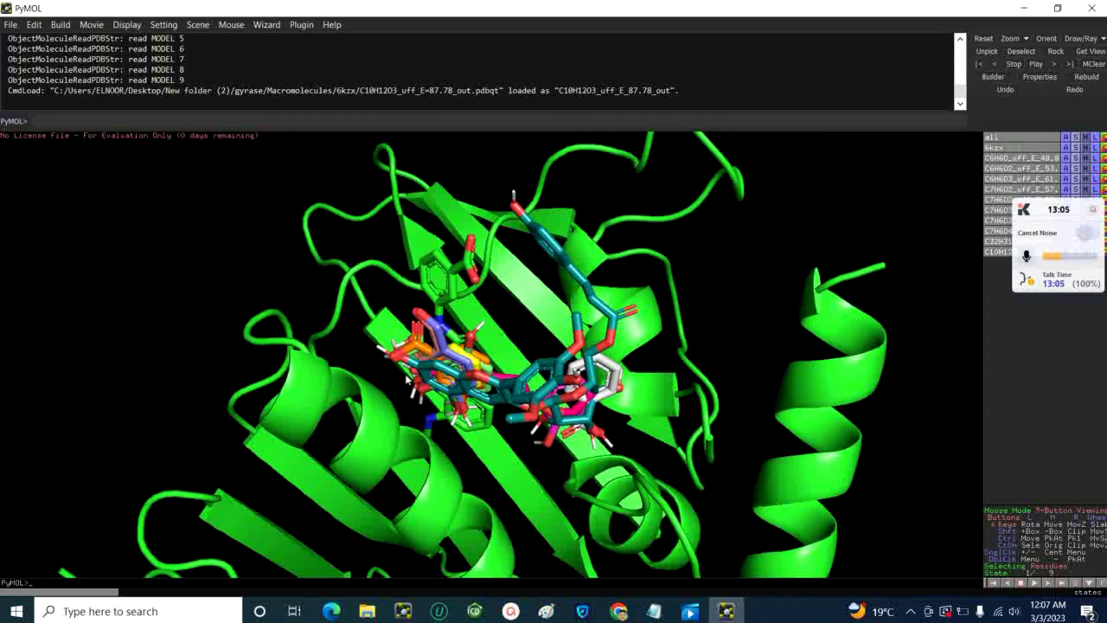
# Compare the poses of the large C32H31O14 ligand and the smaller phenolics with the co-crystallized ligand from several angles
pyautogui.moveTo(544, 292); pyautogui.dragTo(497, 285)
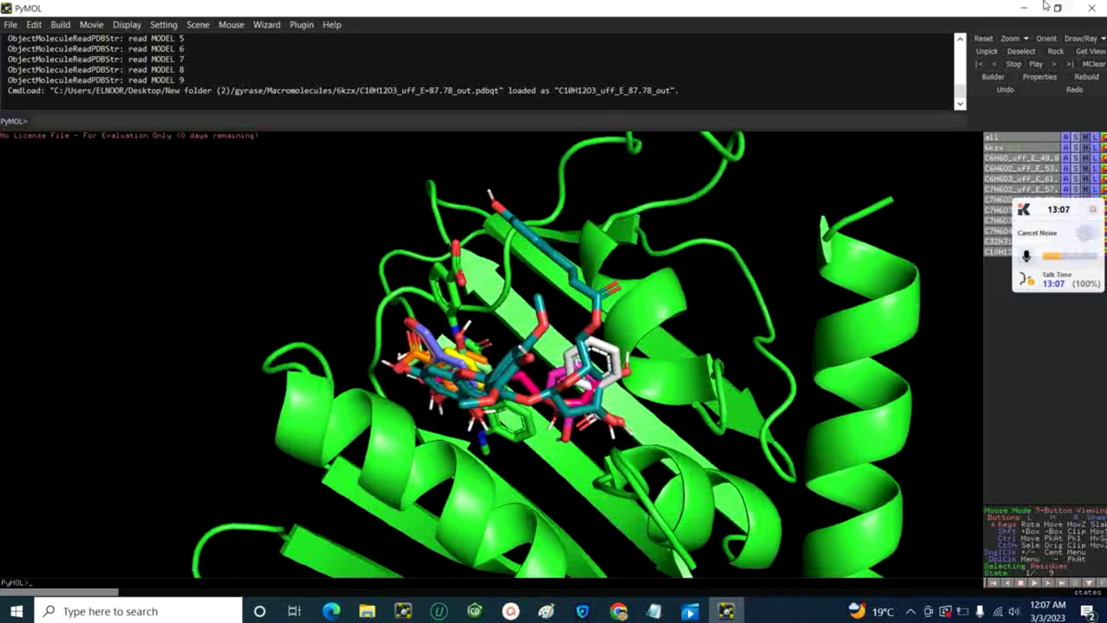
pyautogui.moveTo(579, 362); pyautogui.dragTo(585, 406)
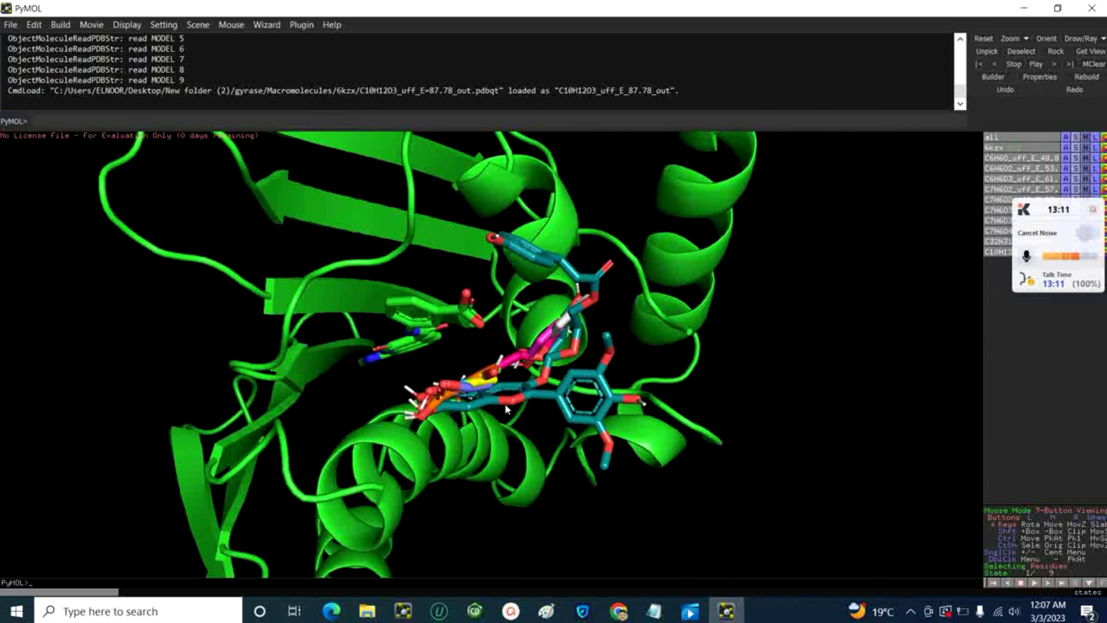
pyautogui.moveTo(505, 406); pyautogui.dragTo(517, 400)
pyautogui.moveTo(272, 297); pyautogui.dragTo(378, 346)
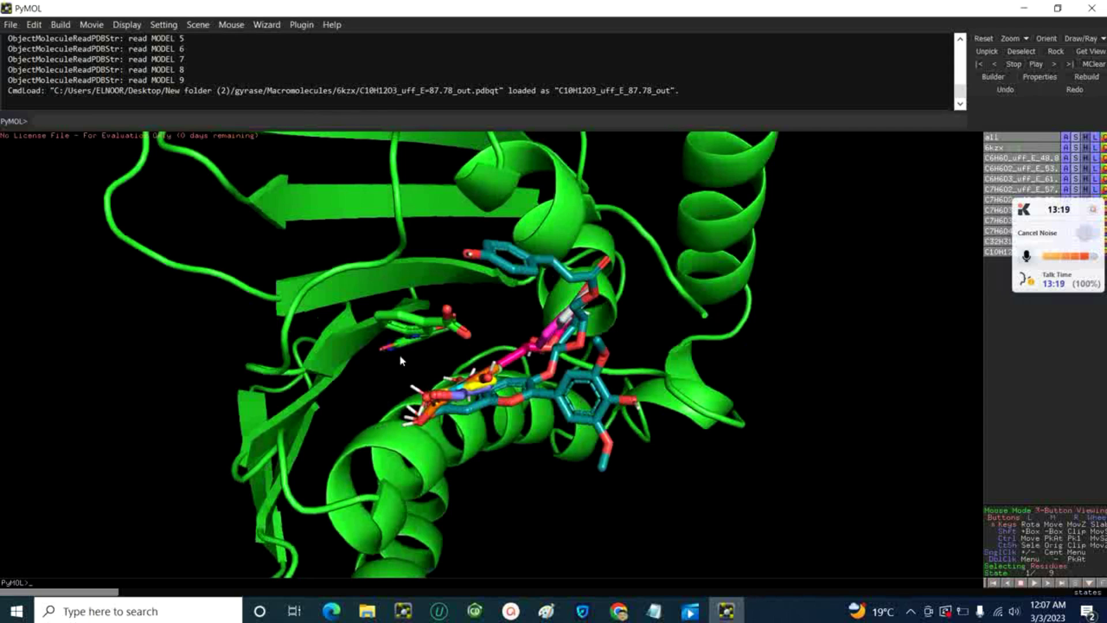
pyautogui.moveTo(400, 354); pyautogui.dragTo(430, 396)
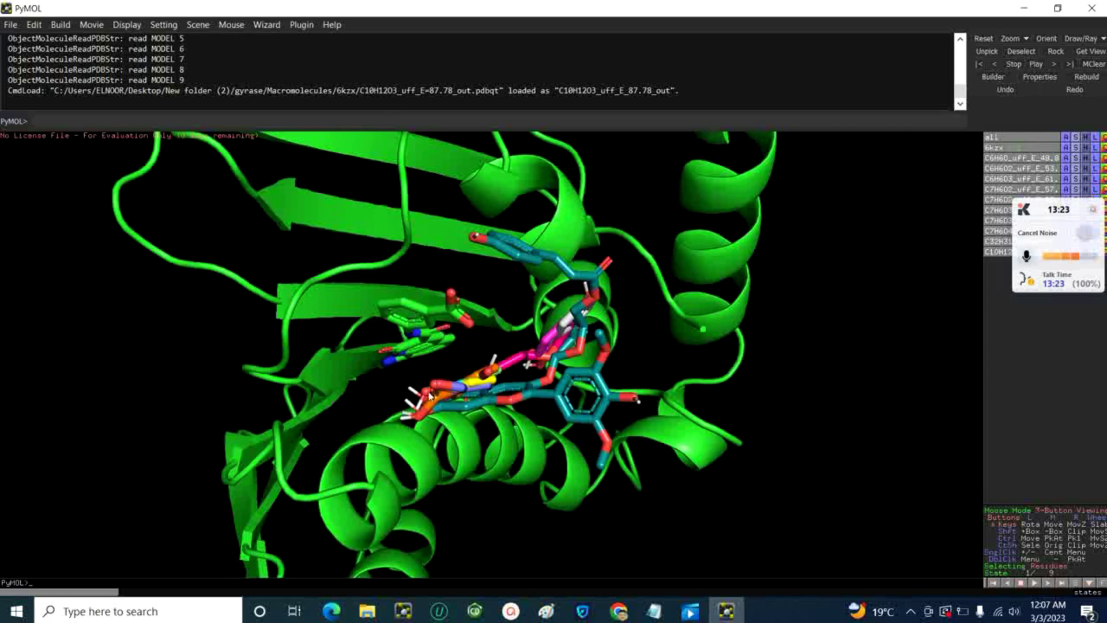
pyautogui.moveTo(430, 394); pyautogui.dragTo(411, 287)
pyautogui.moveTo(427, 432); pyautogui.dragTo(537, 339)
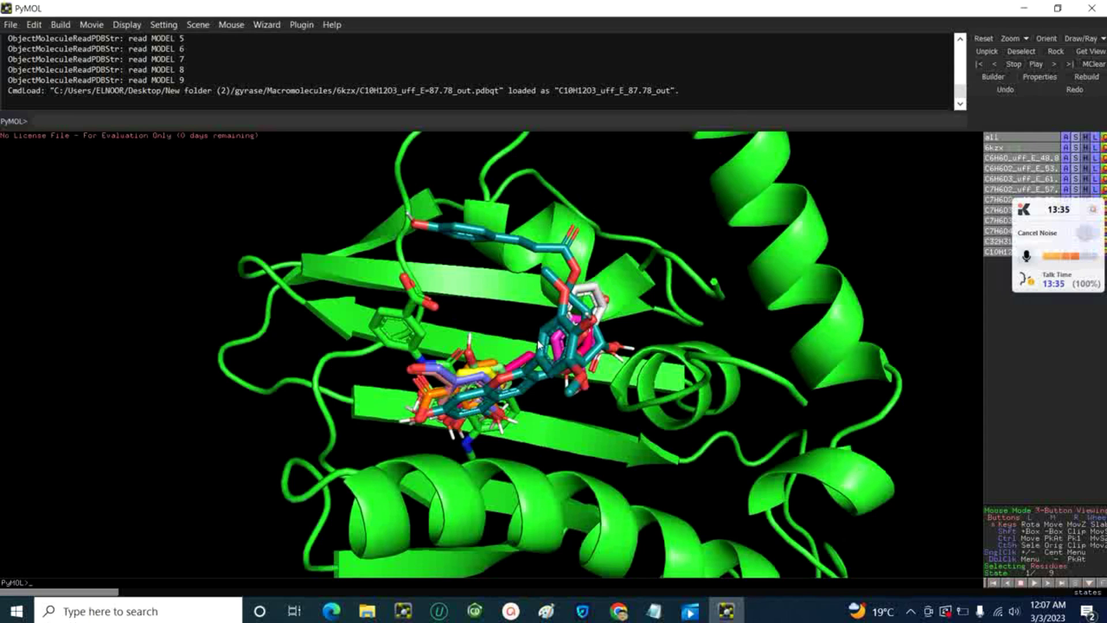
pyautogui.moveTo(539, 344); pyautogui.dragTo(514, 333)
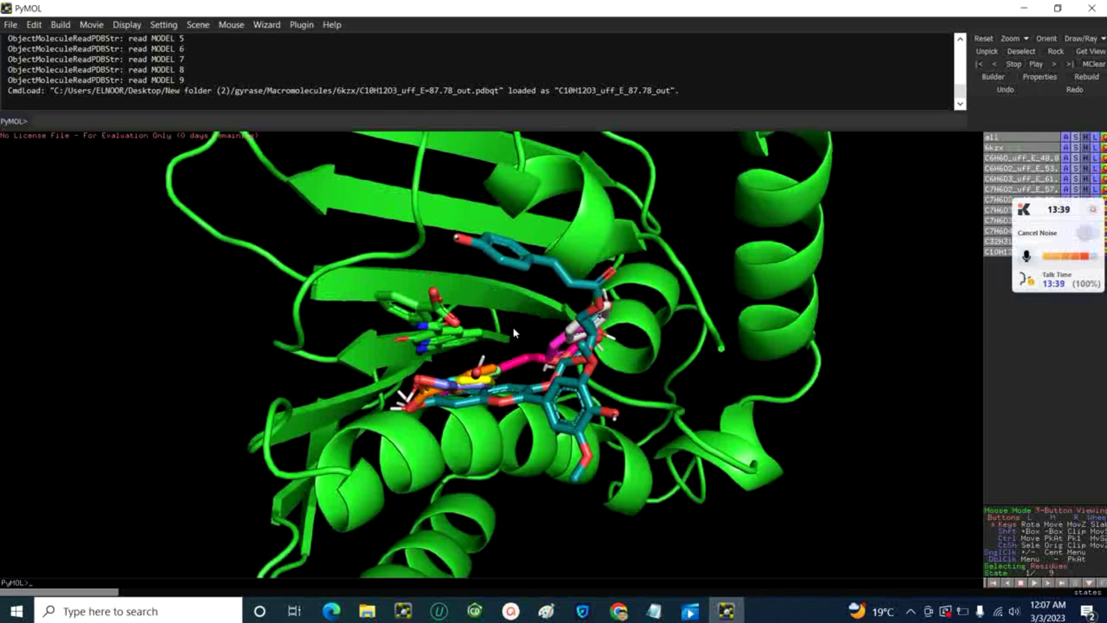
pyautogui.moveTo(513, 332); pyautogui.dragTo(517, 274)
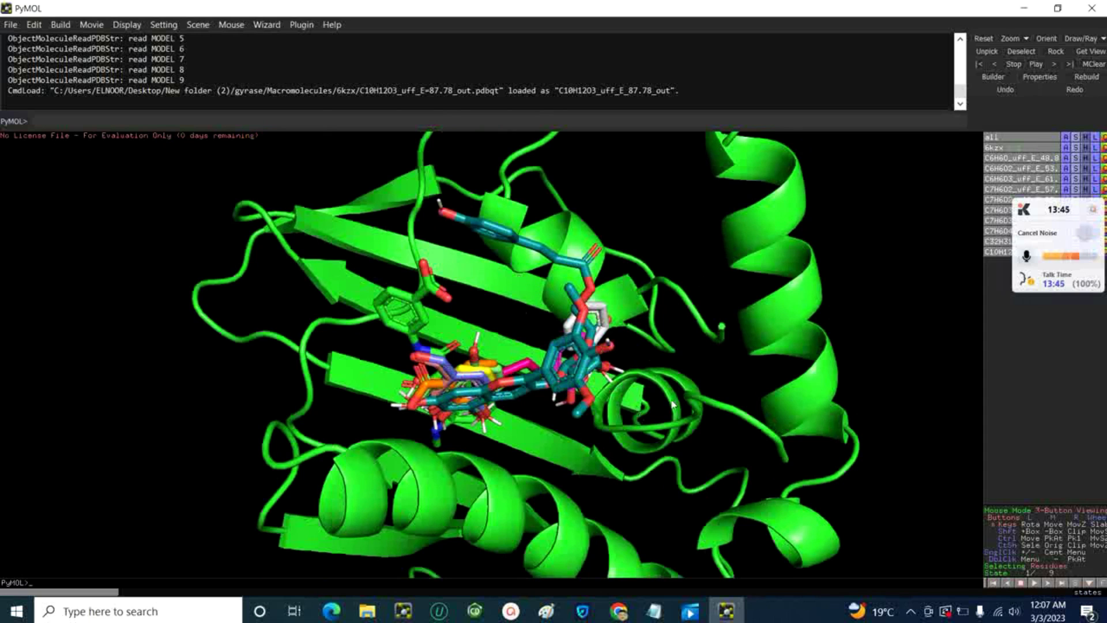
pyautogui.moveTo(674, 405); pyautogui.dragTo(528, 362)
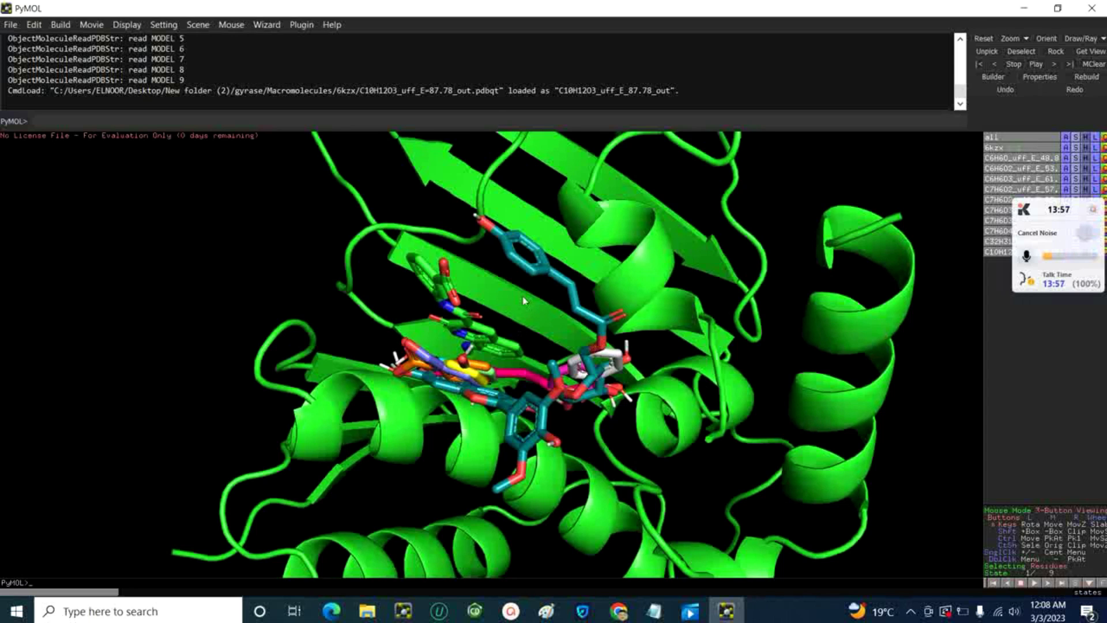
pyautogui.moveTo(523, 301); pyautogui.dragTo(748, 224)
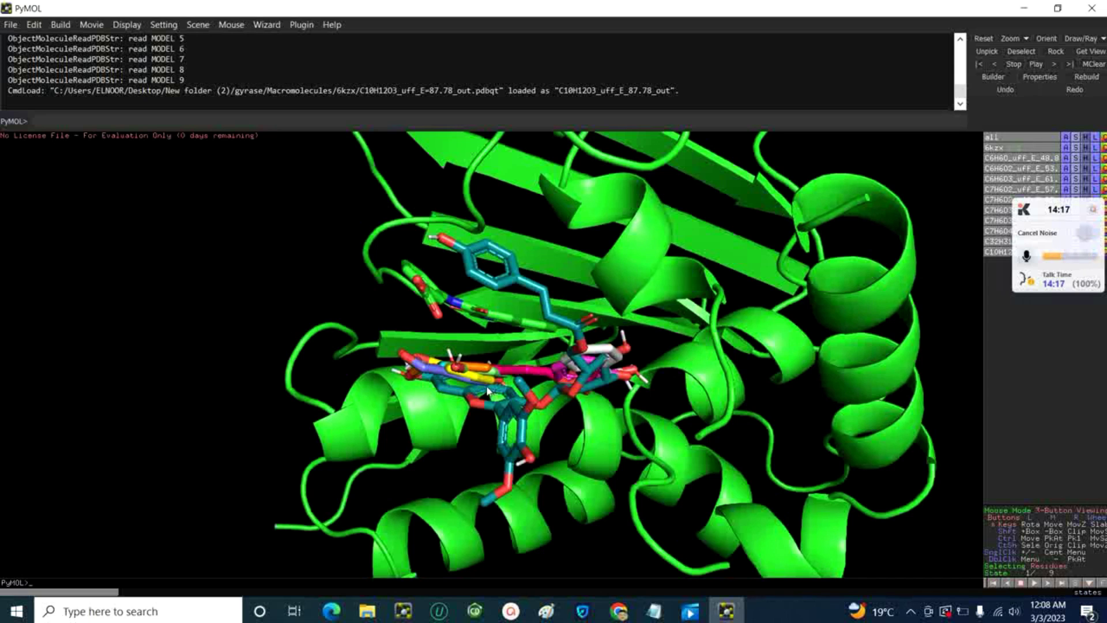
pyautogui.moveTo(489, 393)
pyautogui.mouseDown()
pyautogui.moveTo(553, 389)
pyautogui.moveTo(579, 317)
pyautogui.moveTo(488, 389)
pyautogui.mouseUp()
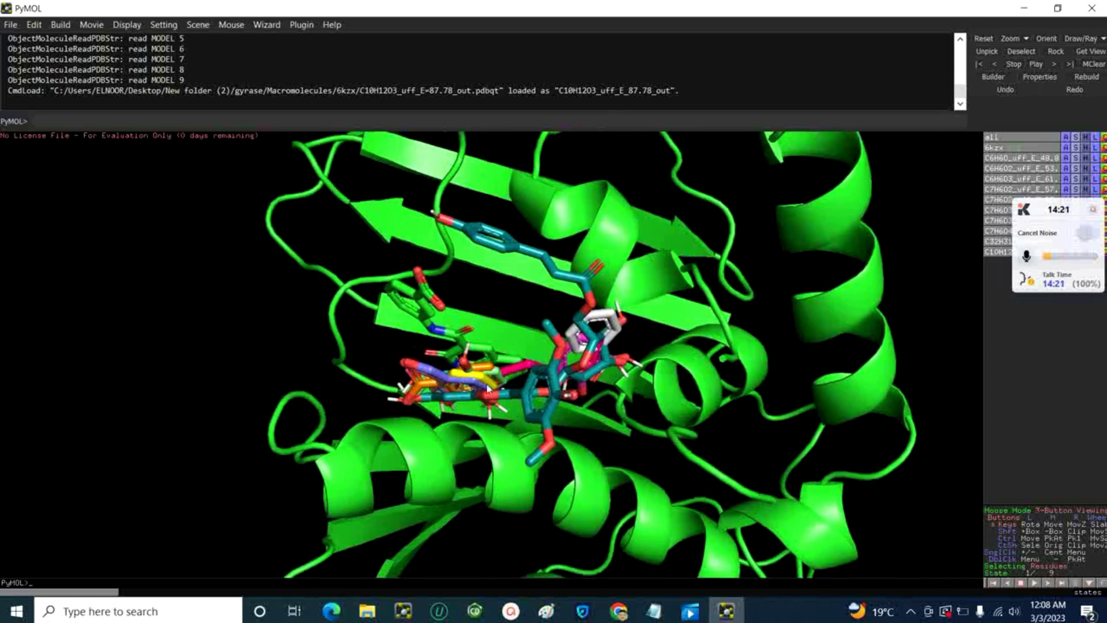
# Inspect the offset between the docked ligand cluster and the co-crystallized ligand's pocket, viewing the 6kzx site from different sides
pyautogui.click(1057, 8)
pyautogui.moveTo(700, 285); pyautogui.dragTo(766, 345)
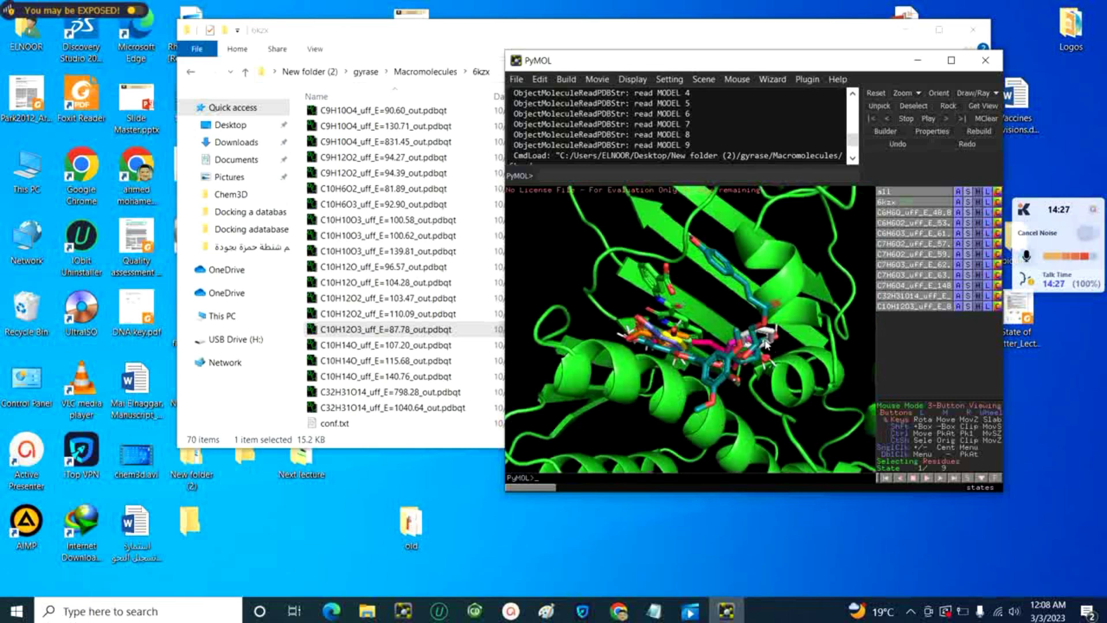
pyautogui.moveTo(749, 330); pyautogui.dragTo(664, 312)
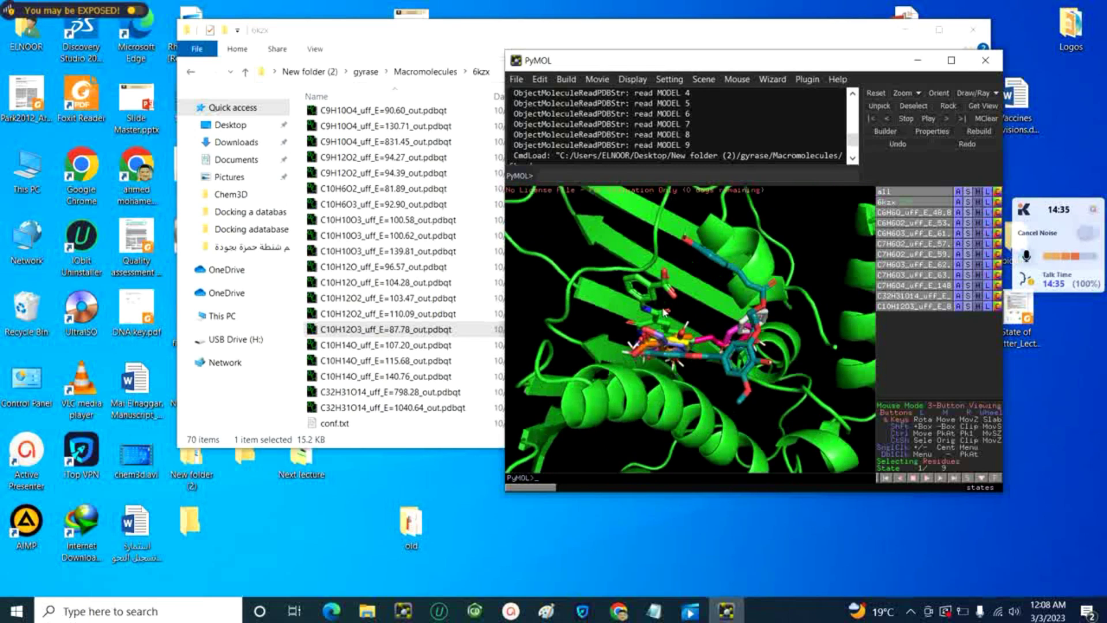
pyautogui.click(951, 60)
pyautogui.moveTo(467, 360); pyautogui.dragTo(494, 393)
pyautogui.moveTo(353, 351); pyautogui.dragTo(392, 312)
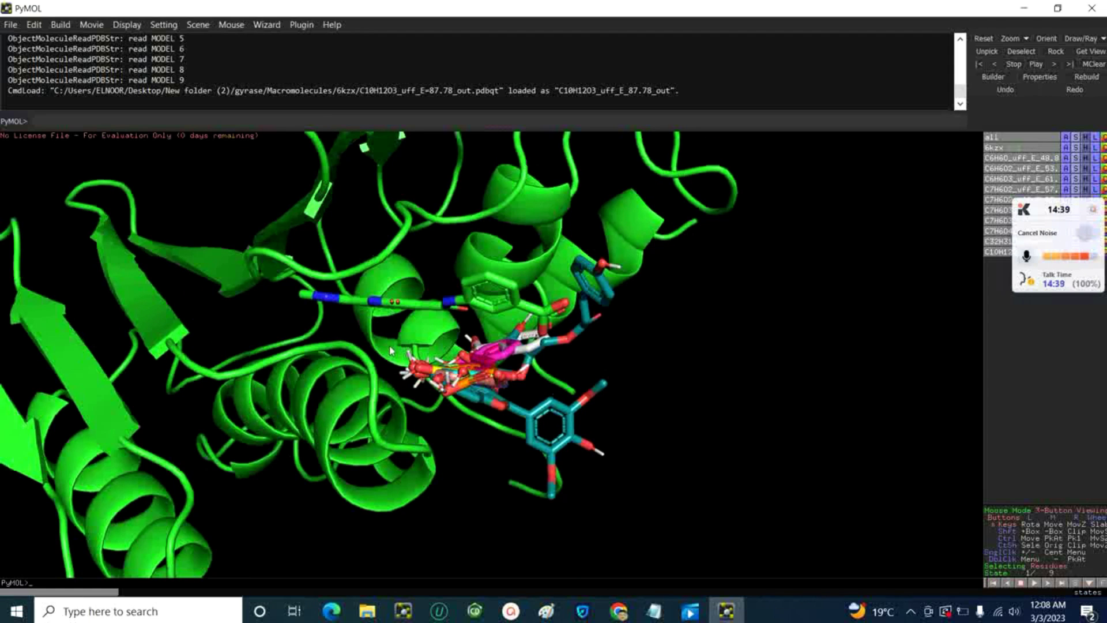
pyautogui.moveTo(391, 350); pyautogui.dragTo(438, 322)
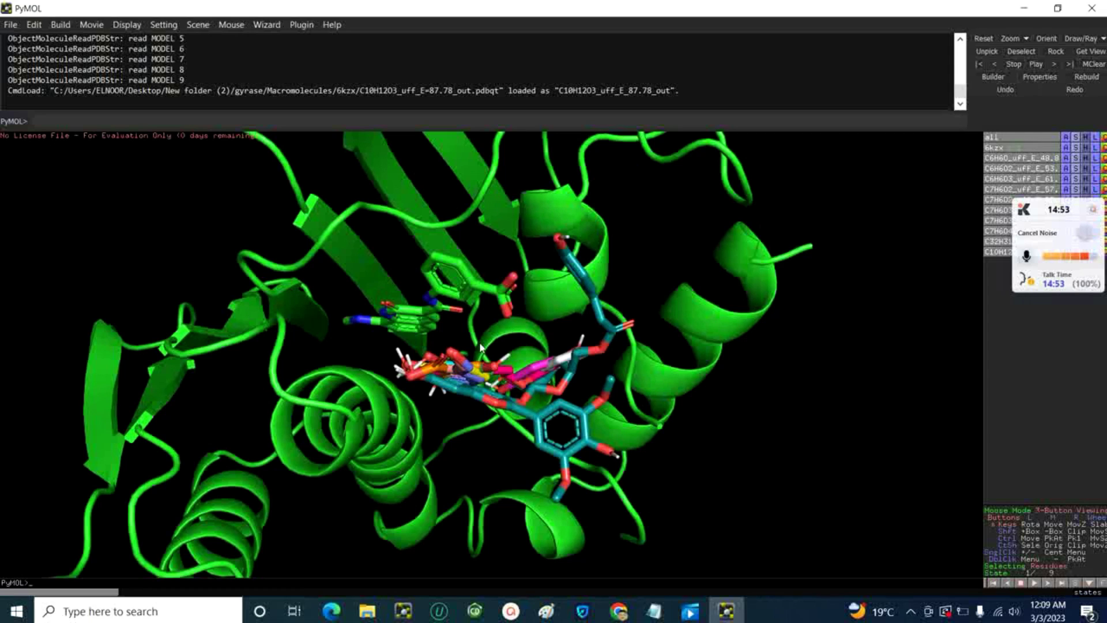
pyautogui.moveTo(484, 331)
pyautogui.mouseDown()
pyautogui.moveTo(424, 317)
pyautogui.moveTo(424, 242)
pyautogui.moveTo(451, 324)
pyautogui.moveTo(438, 311)
pyautogui.moveTo(465, 335)
pyautogui.mouseUp()
pyautogui.moveTo(369, 297); pyautogui.dragTo(442, 279)
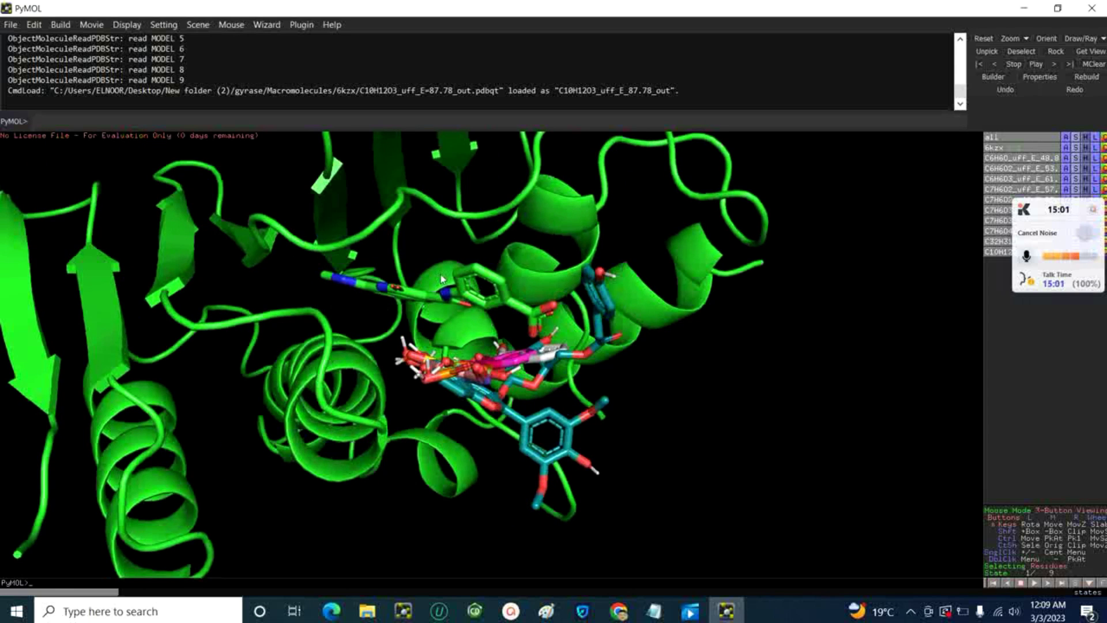
pyautogui.moveTo(511, 265); pyautogui.dragTo(428, 296)
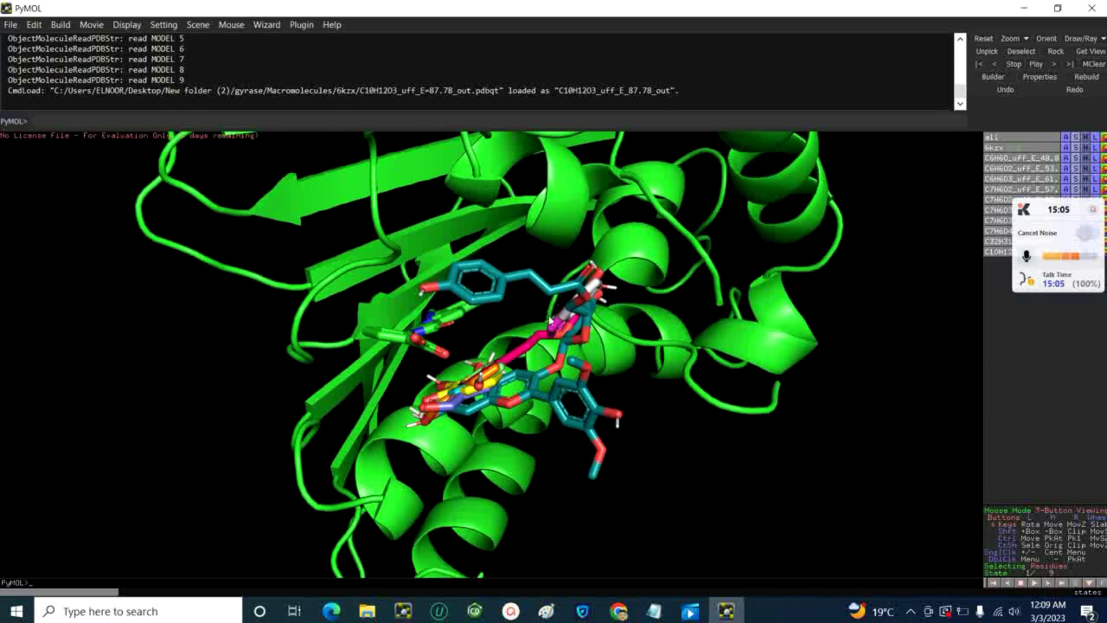
pyautogui.moveTo(550, 320); pyautogui.dragTo(542, 368)
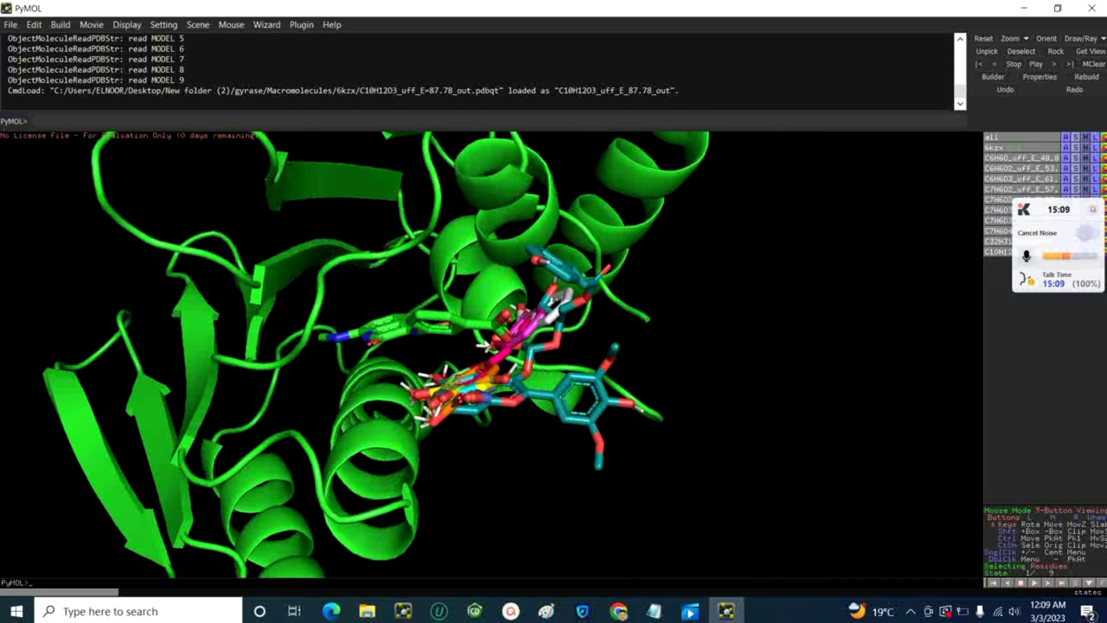
pyautogui.moveTo(498, 358); pyautogui.dragTo(479, 320)
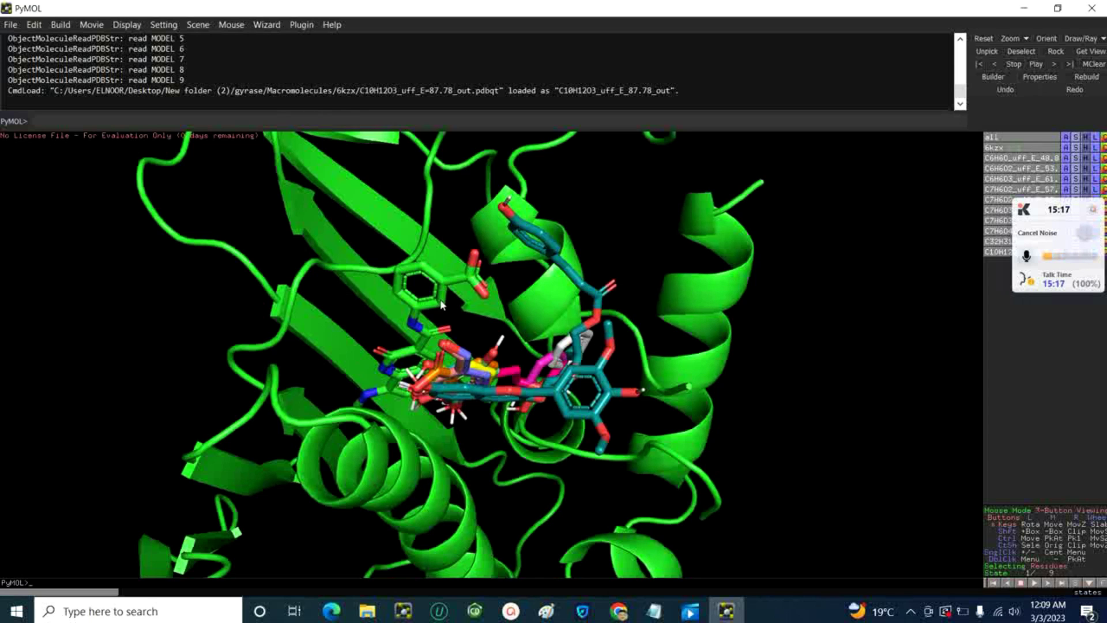
pyautogui.moveTo(442, 304); pyautogui.dragTo(454, 365)
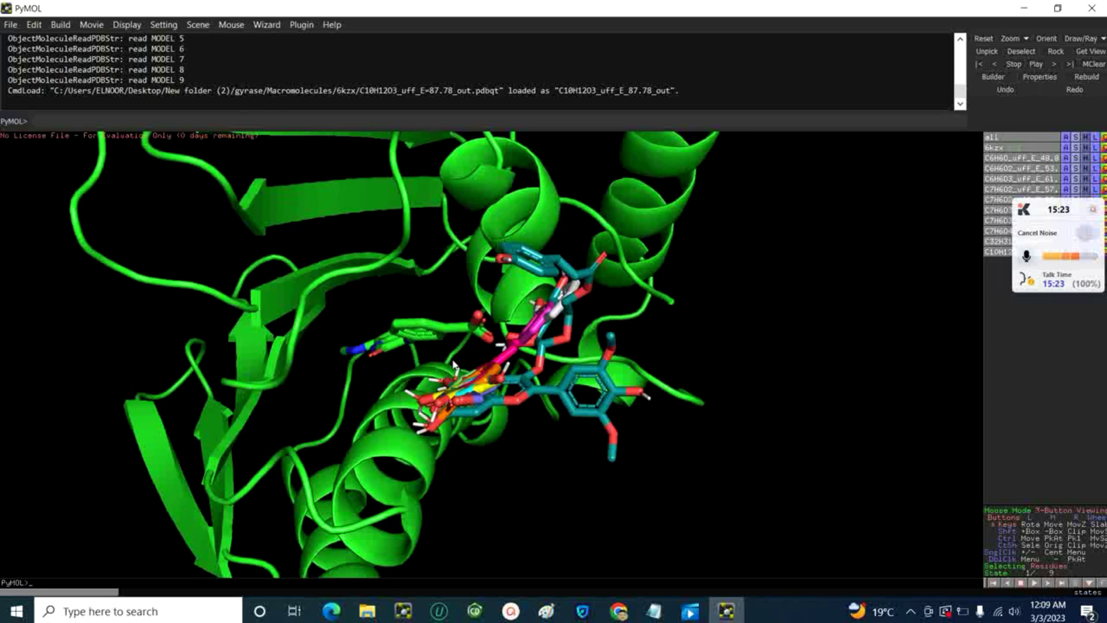
pyautogui.moveTo(454, 365); pyautogui.dragTo(454, 392)
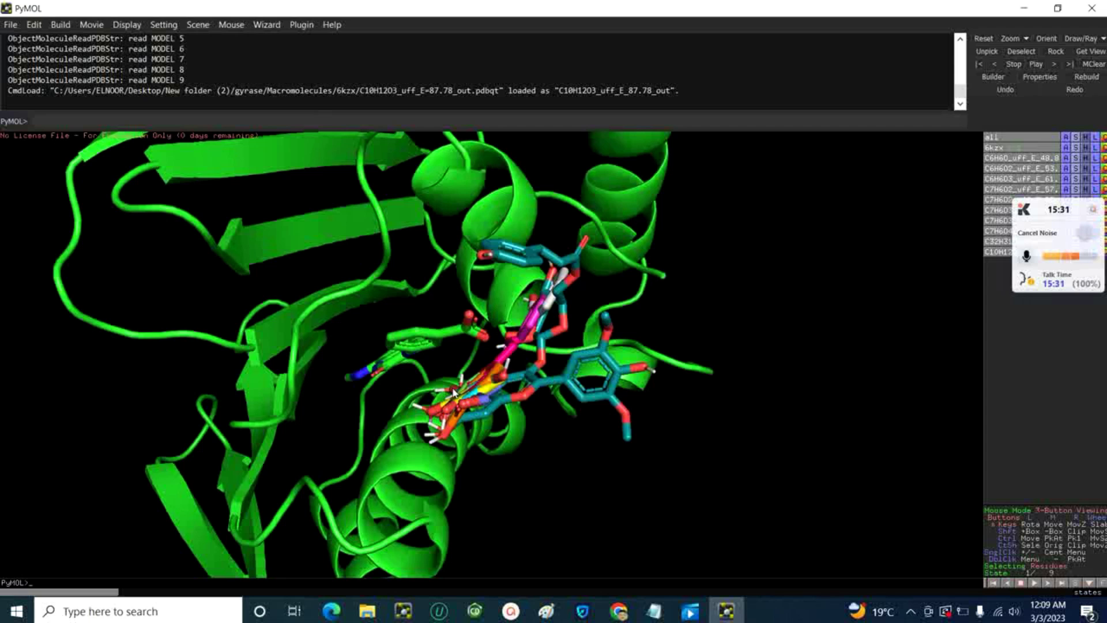
pyautogui.moveTo(454, 392); pyautogui.dragTo(618, 397)
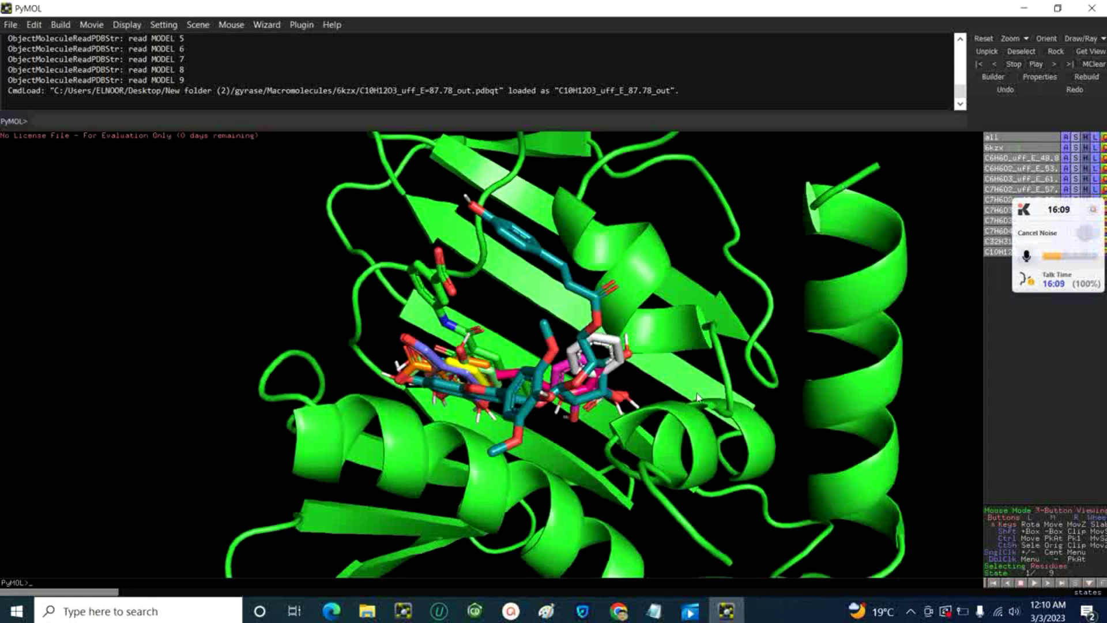
# Minimize PyMOL and the 6kzx folder window to return to the desktop
pyautogui.click(1022, 7)
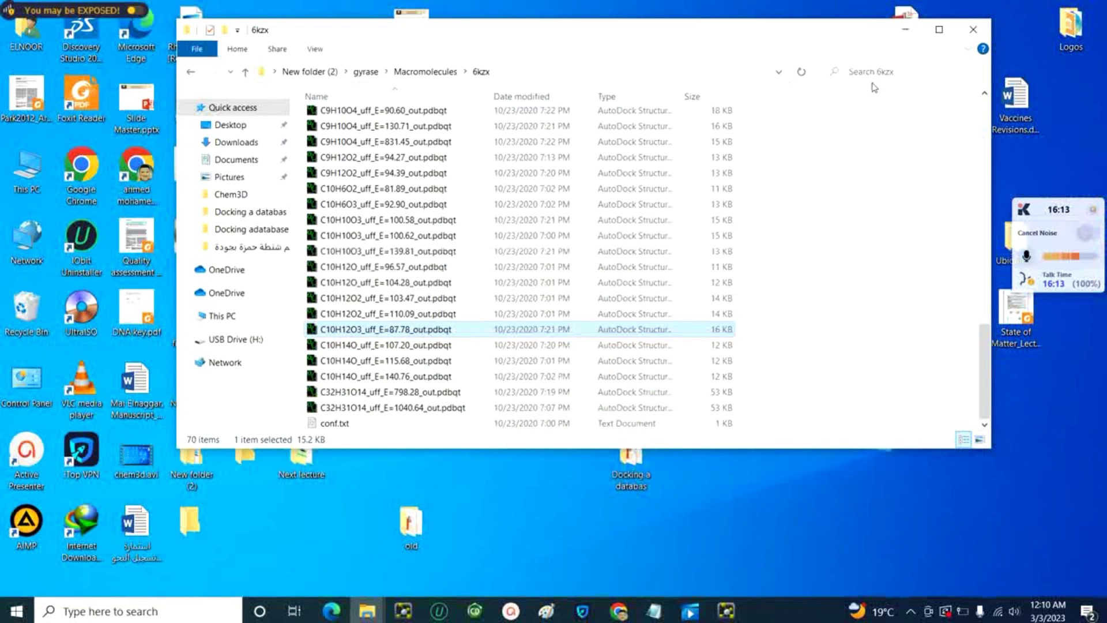
pyautogui.click(905, 29)
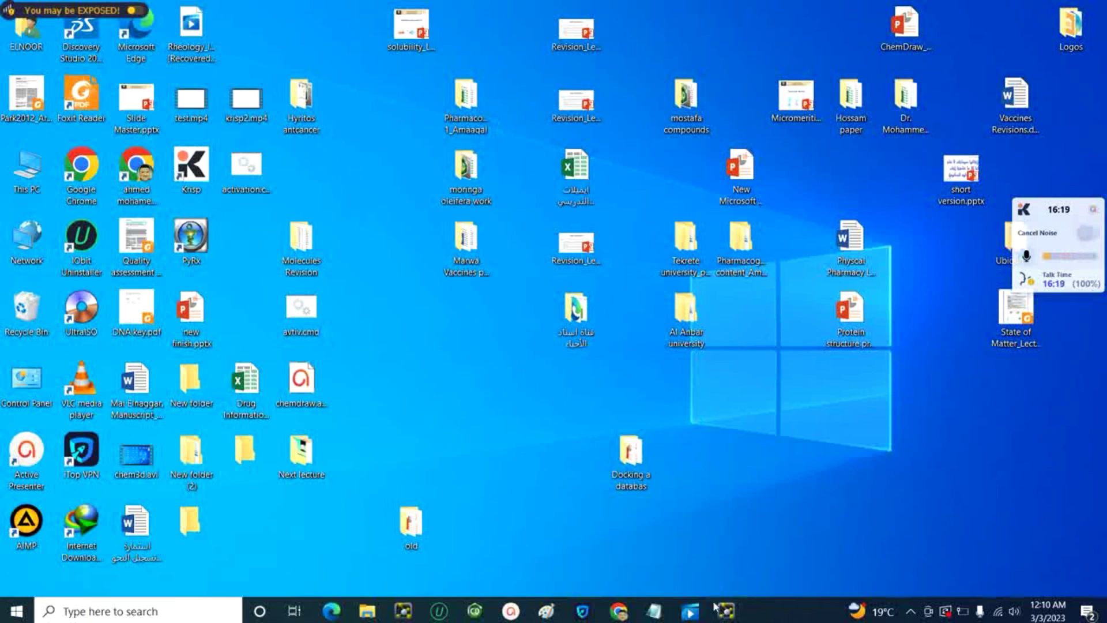
pyautogui.moveTo(724, 615)
pyautogui.click(909, 613)
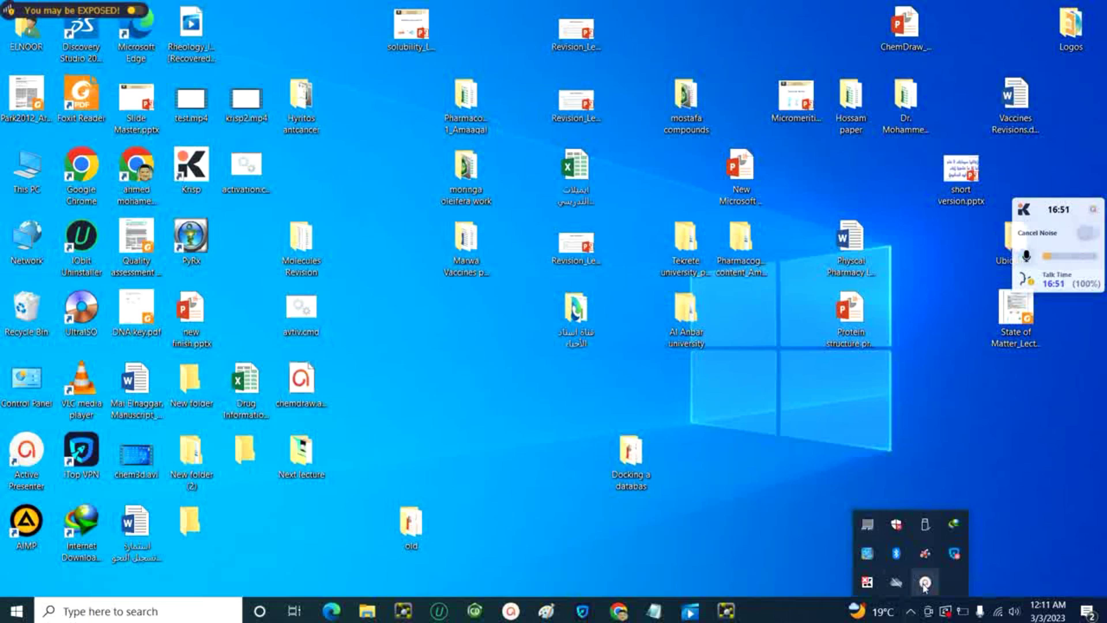
pyautogui.click(923, 587)
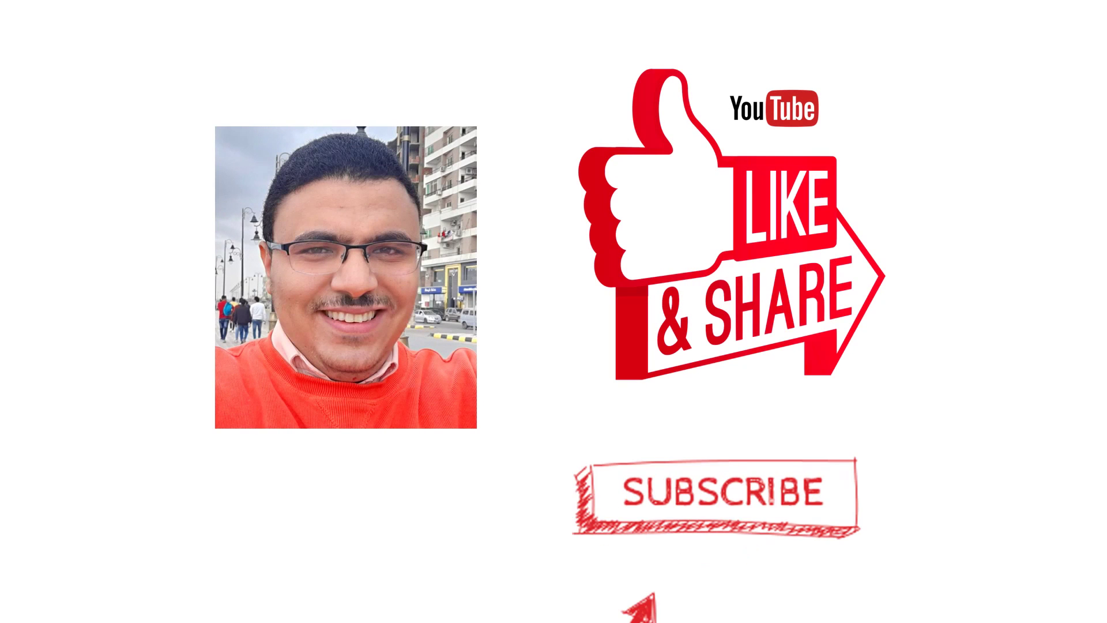